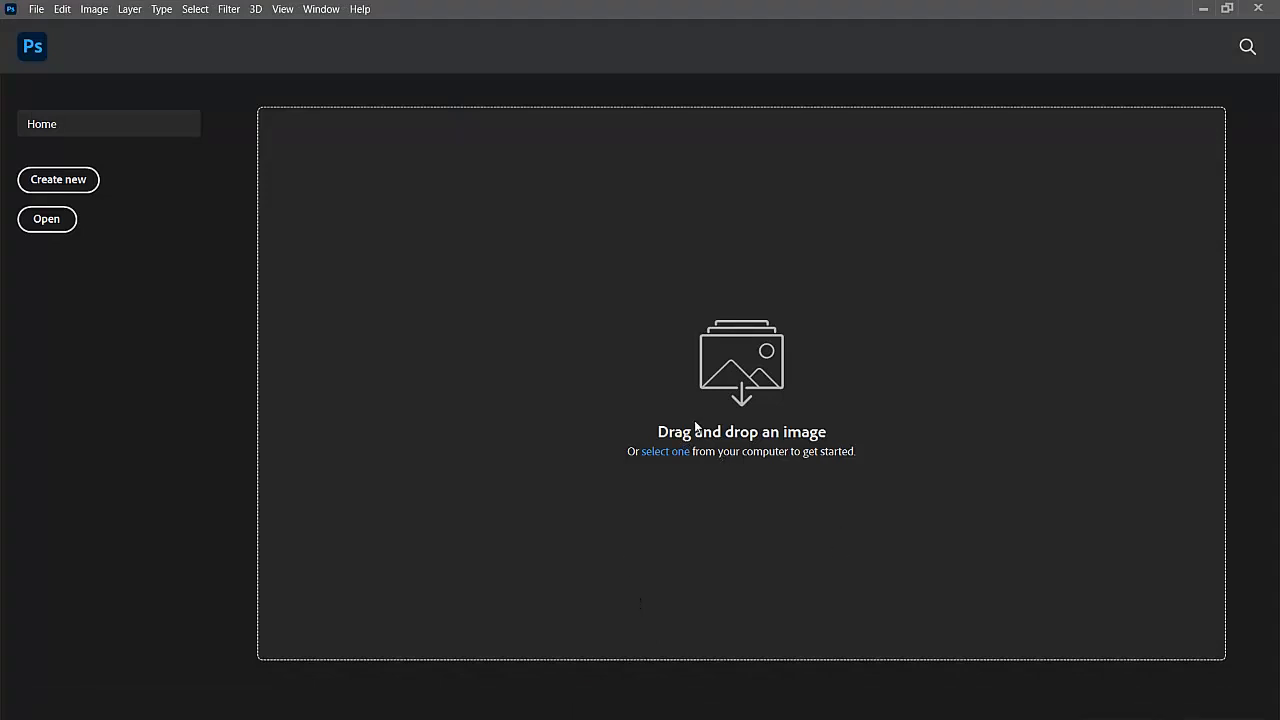
- Create a new 1080 × 1080 px document at 300 ppi with a white background
{"action": "left_click", "coordinate": [52, 186]}
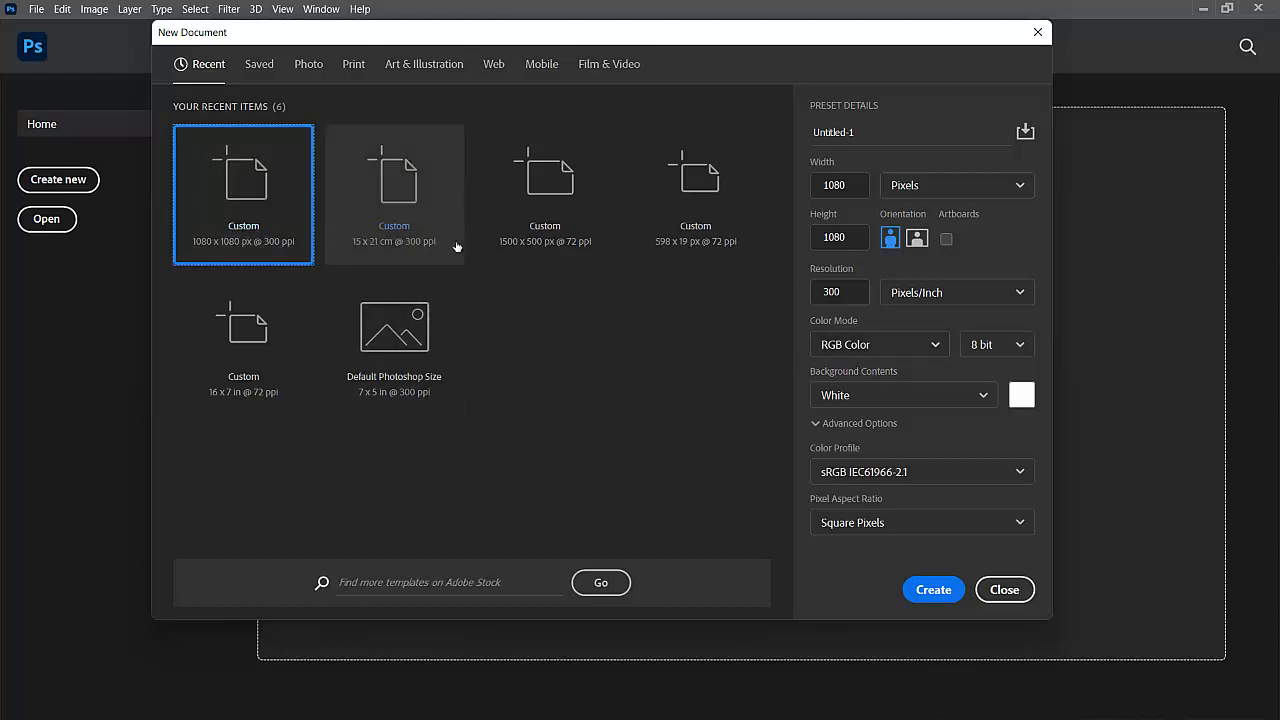
{"action": "left_click", "coordinate": [919, 195]}
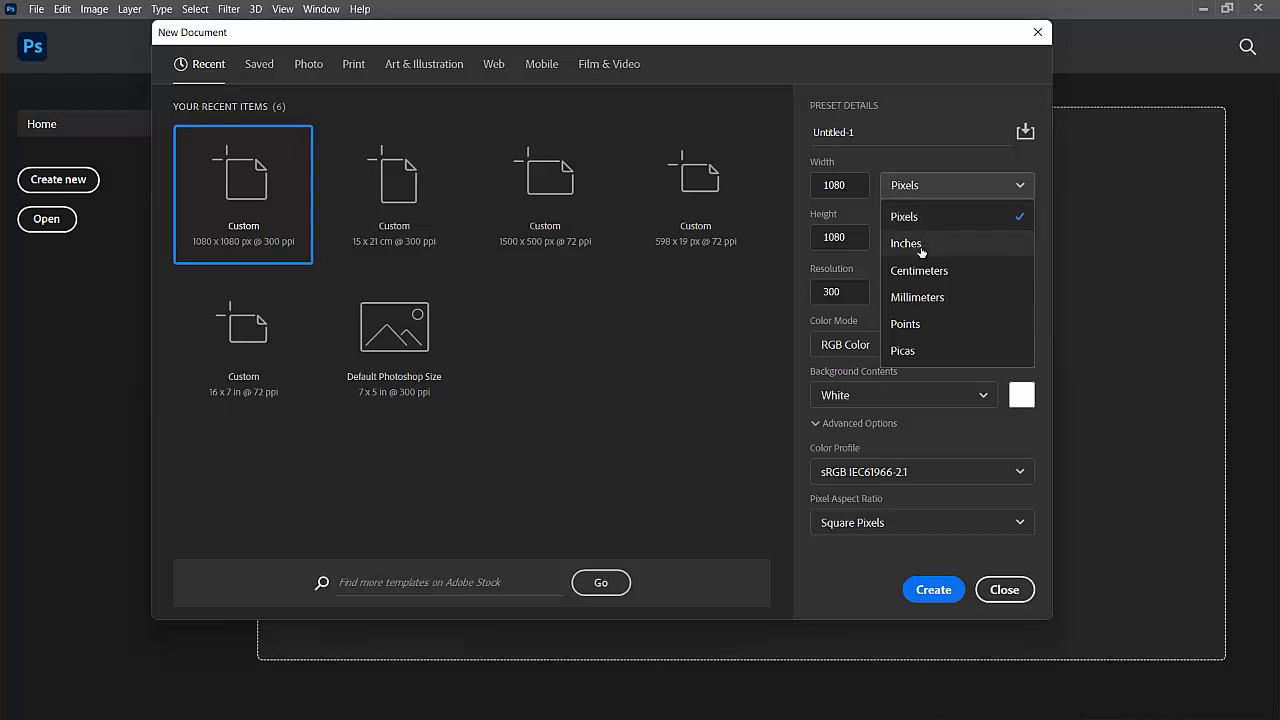
{"action": "left_click", "coordinate": [918, 222]}
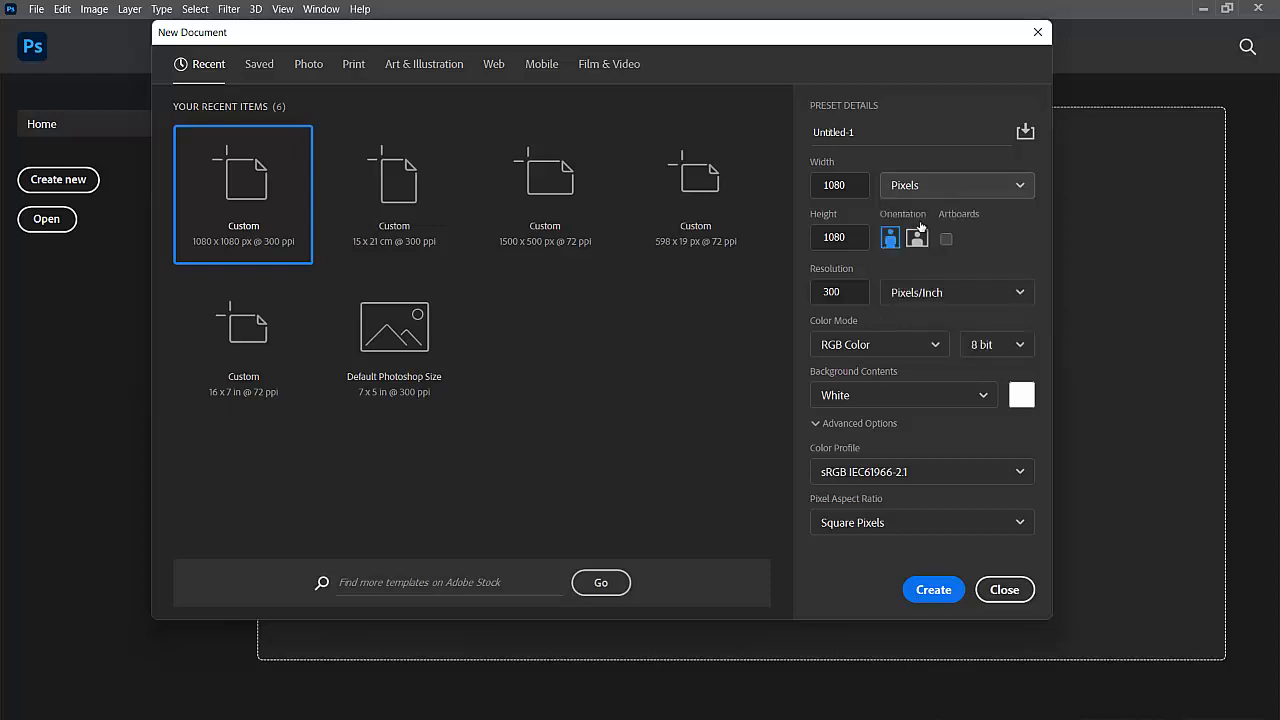
{"action": "left_click", "coordinate": [841, 185]}
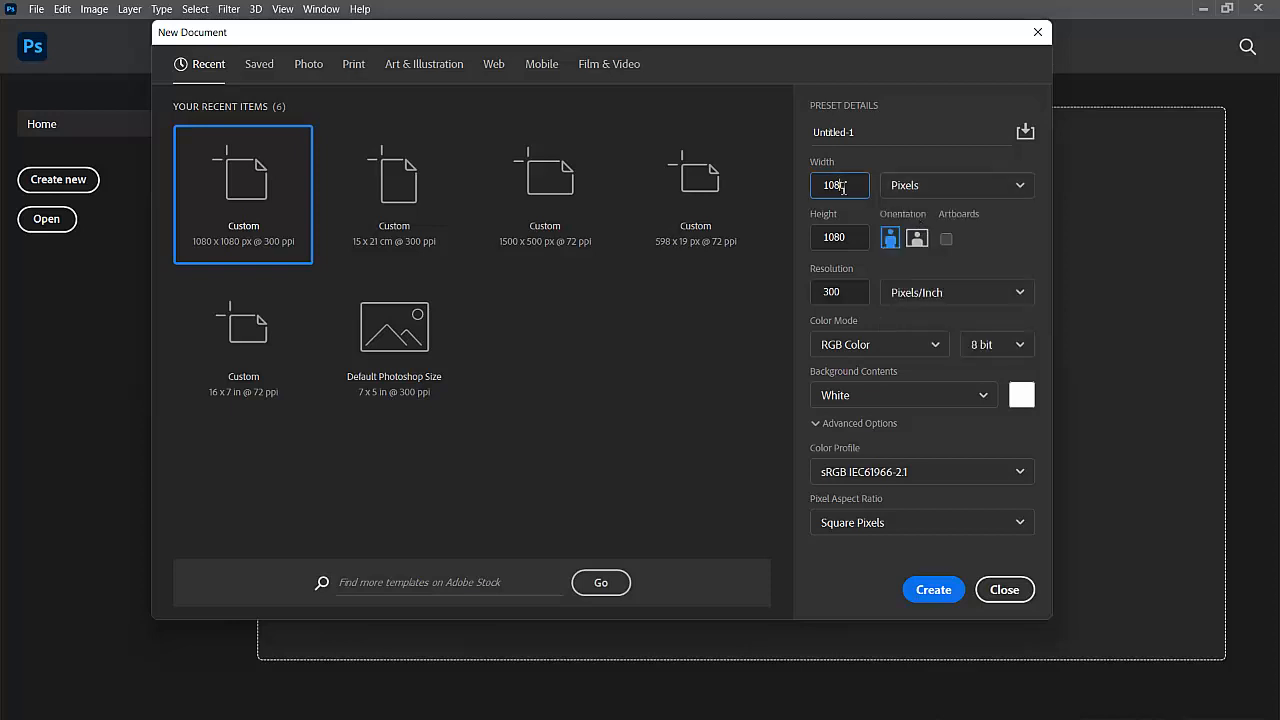
{"action": "left_click", "coordinate": [857, 236]}
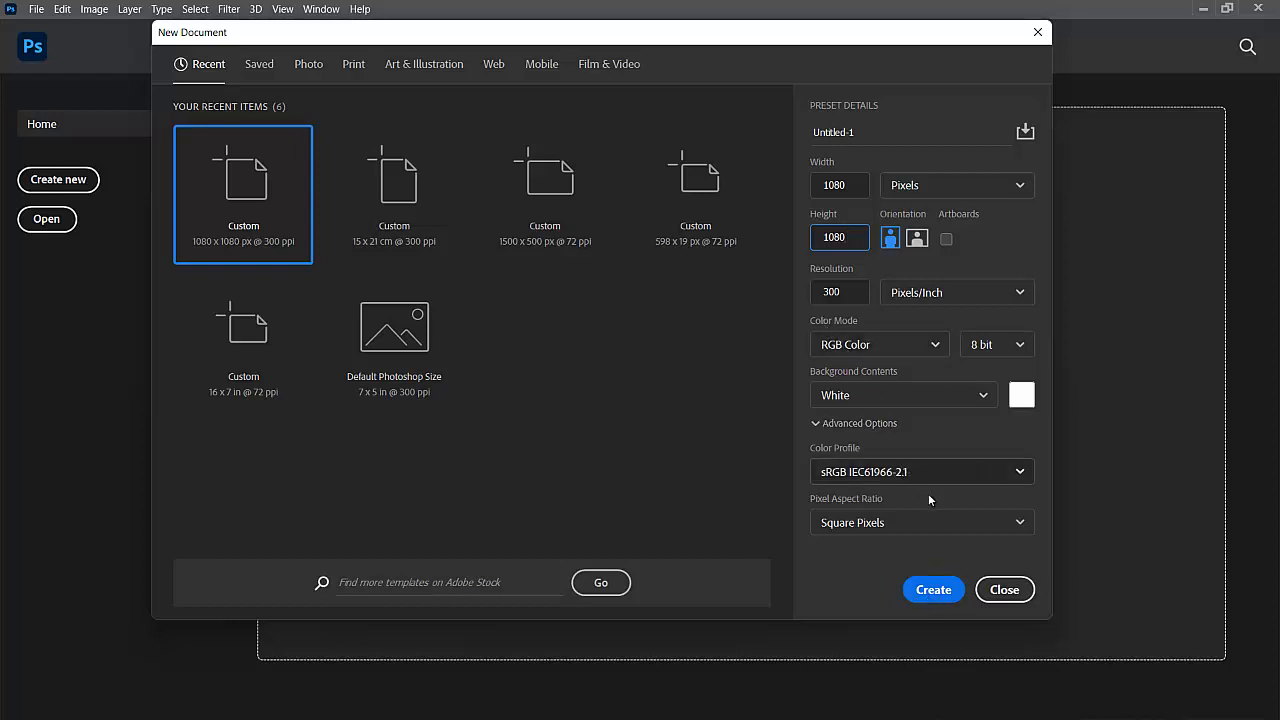
{"action": "left_click", "coordinate": [927, 590]}
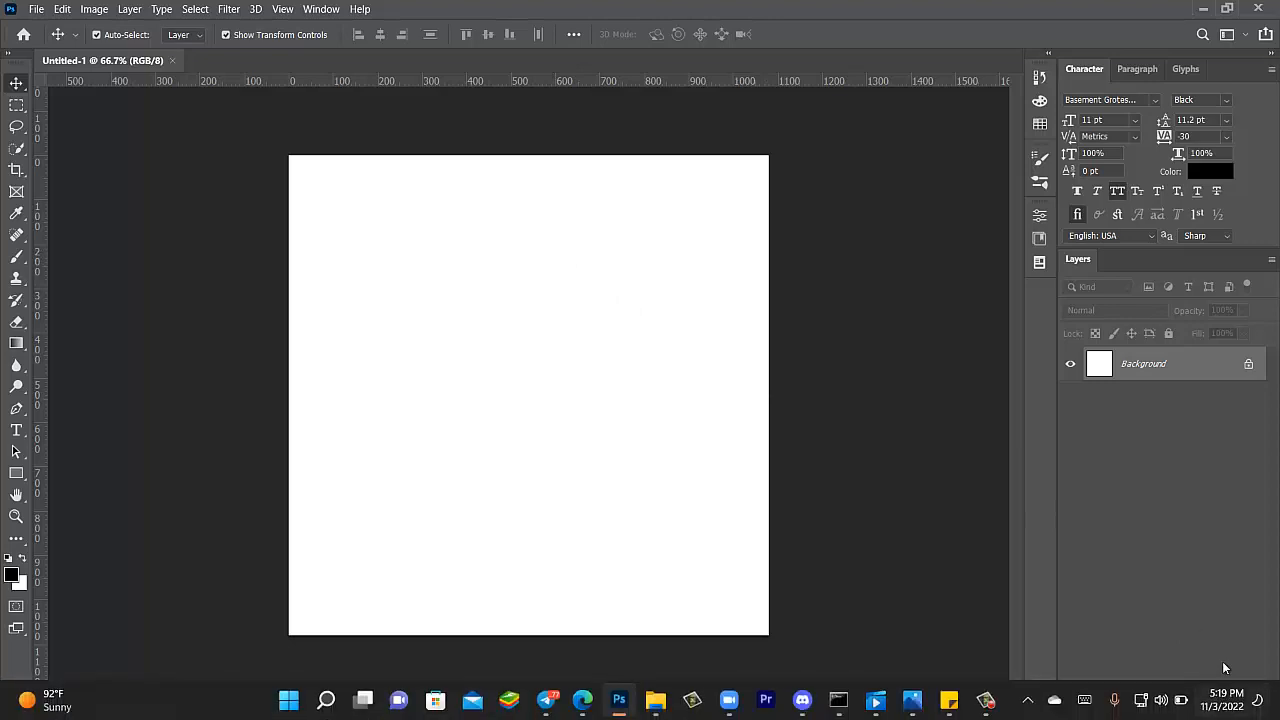
- Add an empty layer above the Background and rename it Imagi
{"action": "left_click", "coordinate": [1228, 708]}
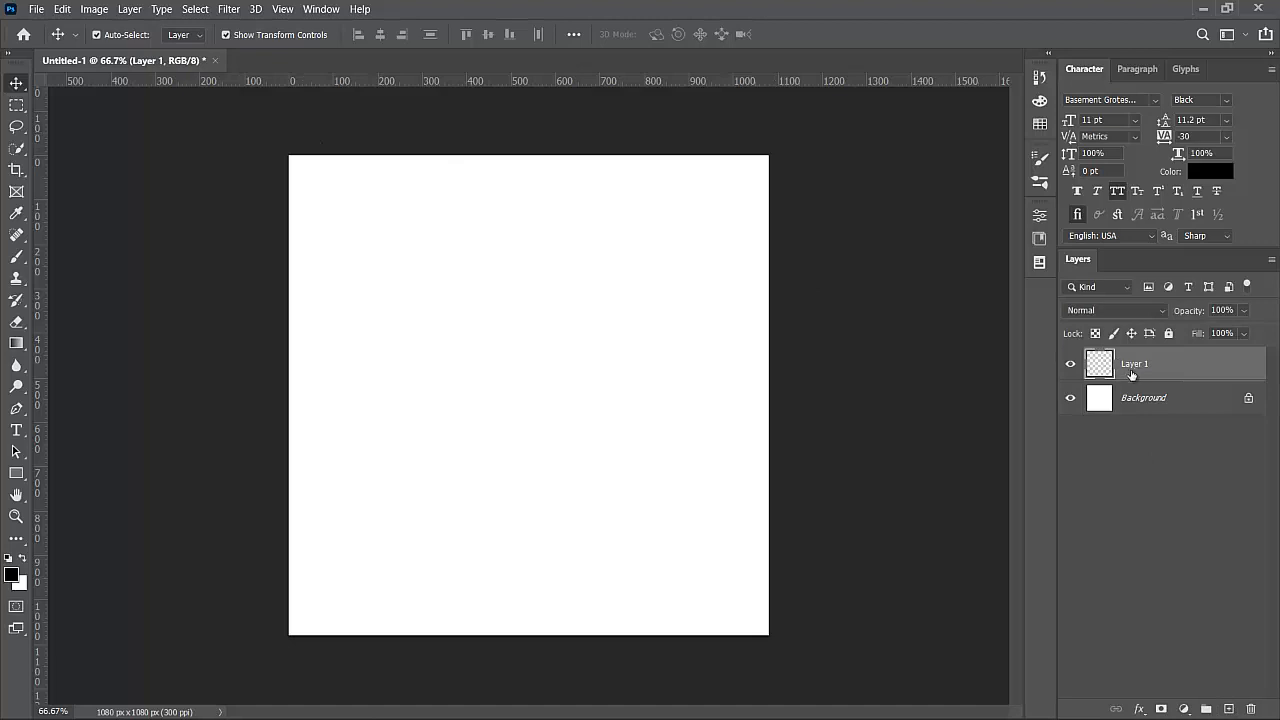
{"action": "double_click", "coordinate": [1134, 364]}
{"action": "type", "text": "b"}
{"action": "key", "text": "Return"}
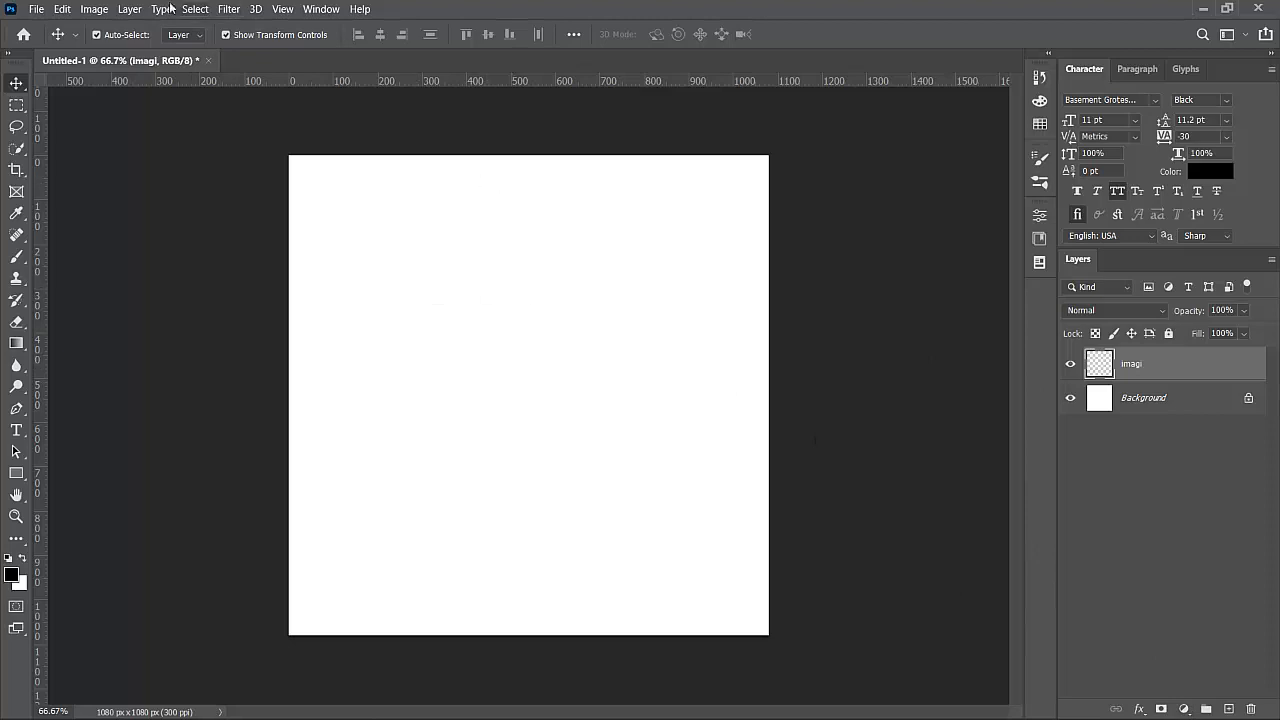
{"action": "left_click", "coordinate": [35, 9]}
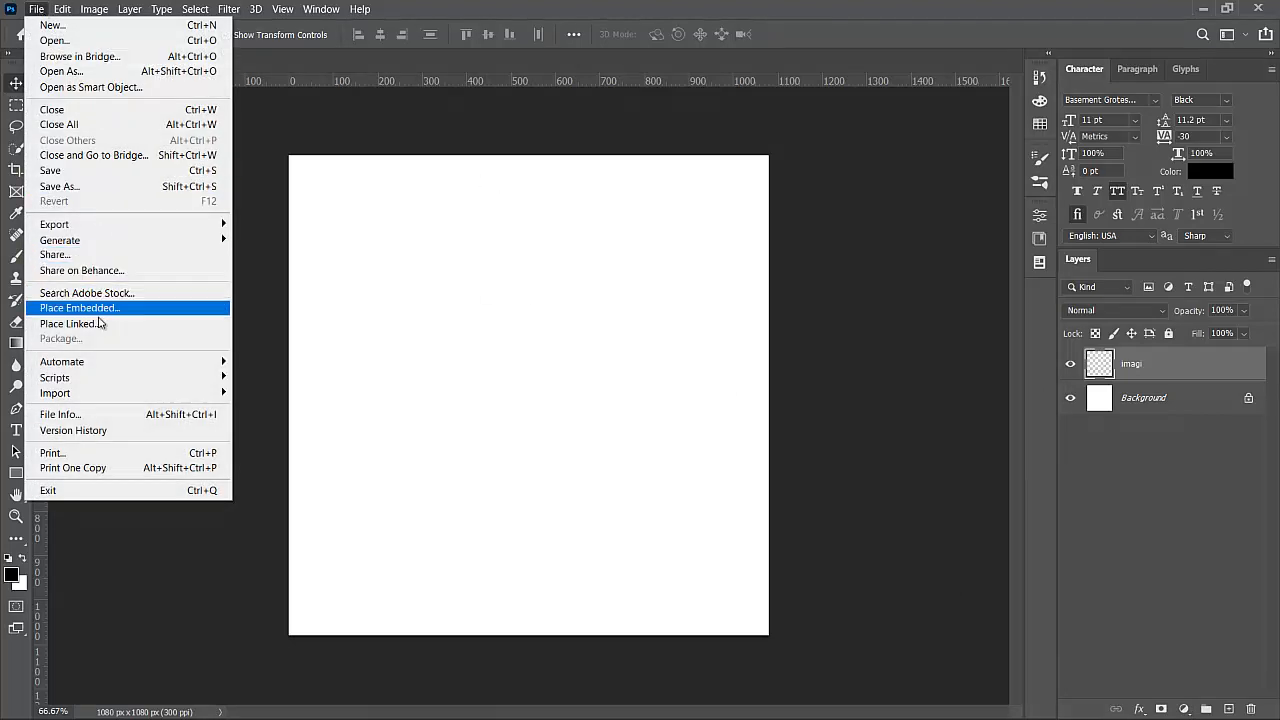
- Place the capture photo from Desktop > caption for estatehousing as an embedded layer
{"action": "left_click", "coordinate": [98, 308]}
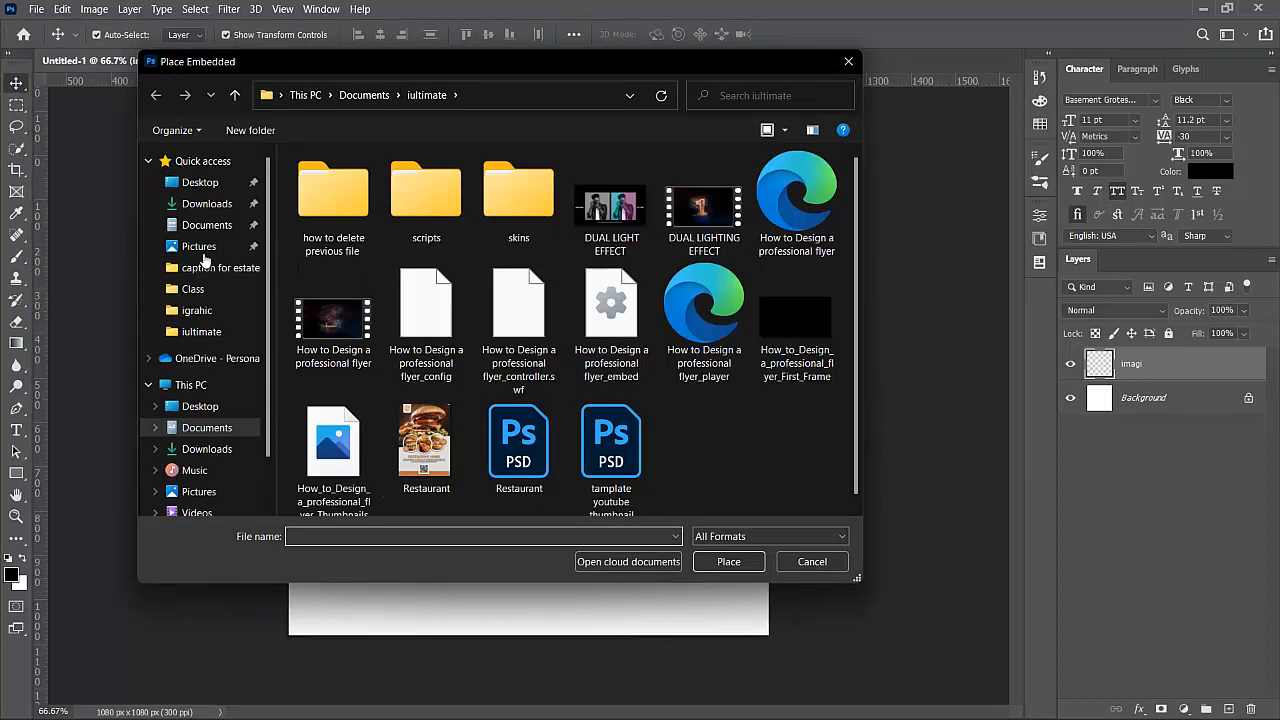
{"action": "left_click", "coordinate": [208, 247]}
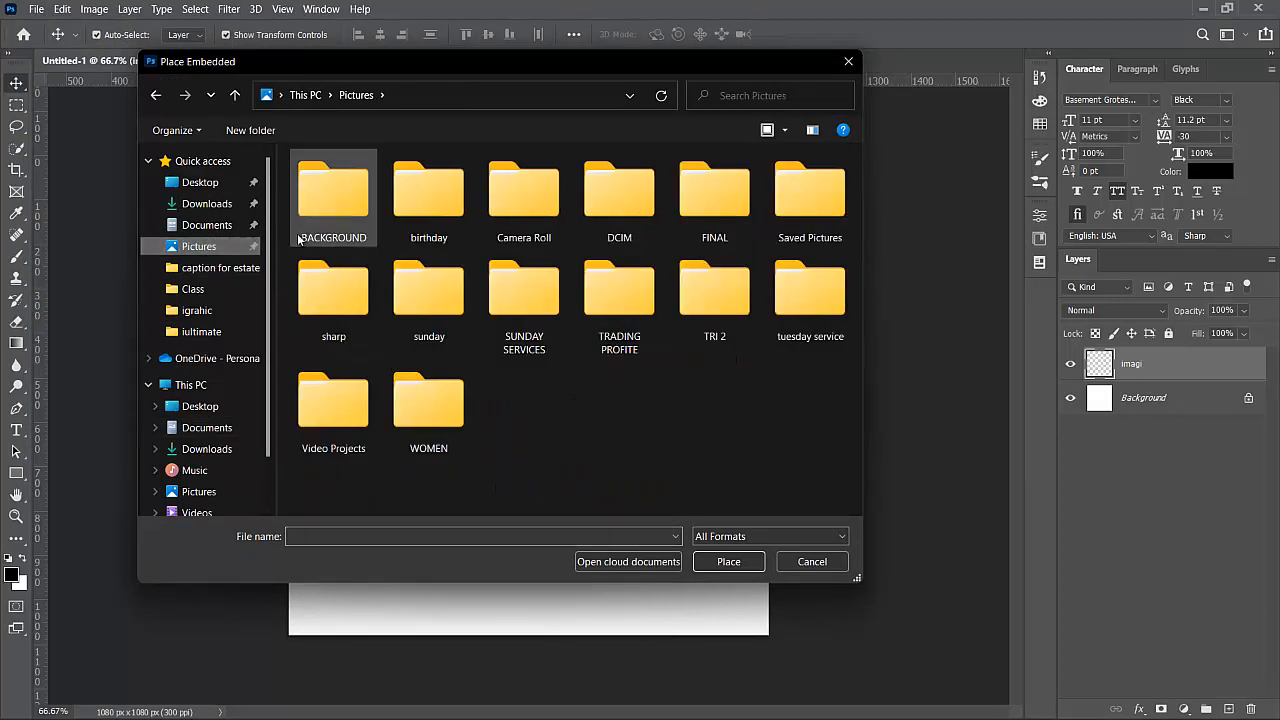
{"action": "left_click", "coordinate": [205, 187]}
{"action": "double_click", "coordinate": [383, 276]}
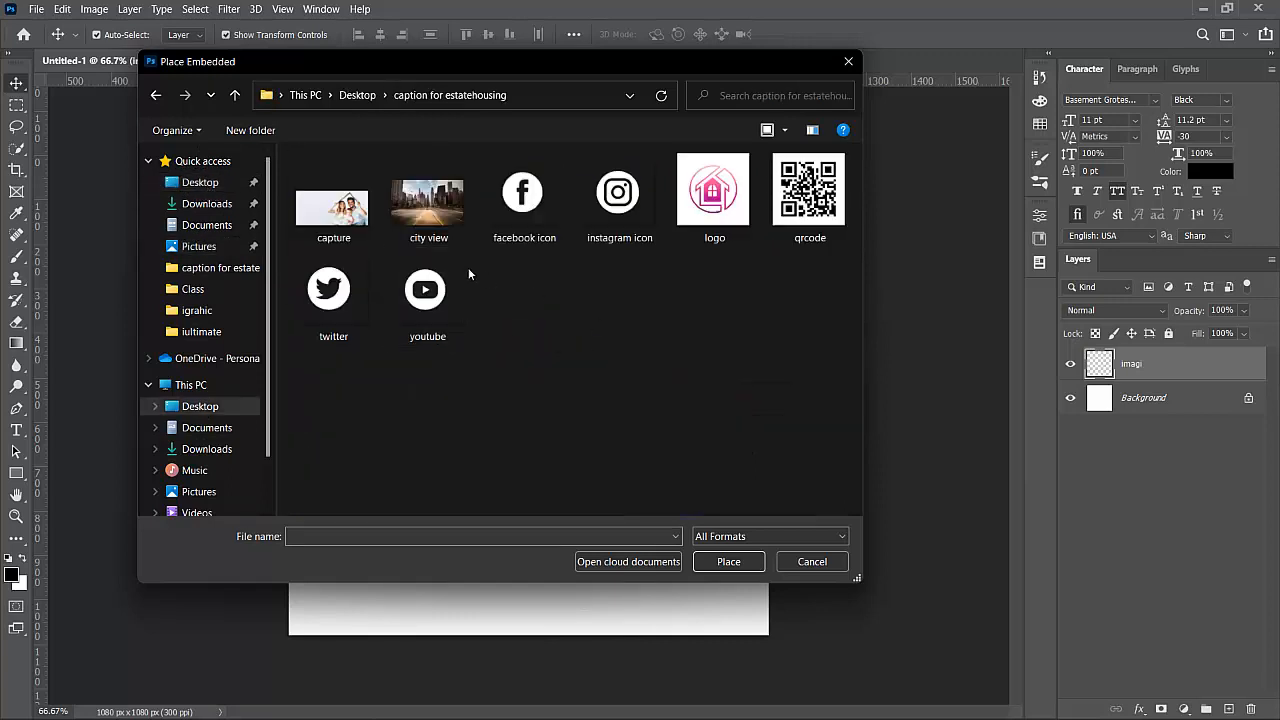
{"action": "left_click", "coordinate": [335, 228]}
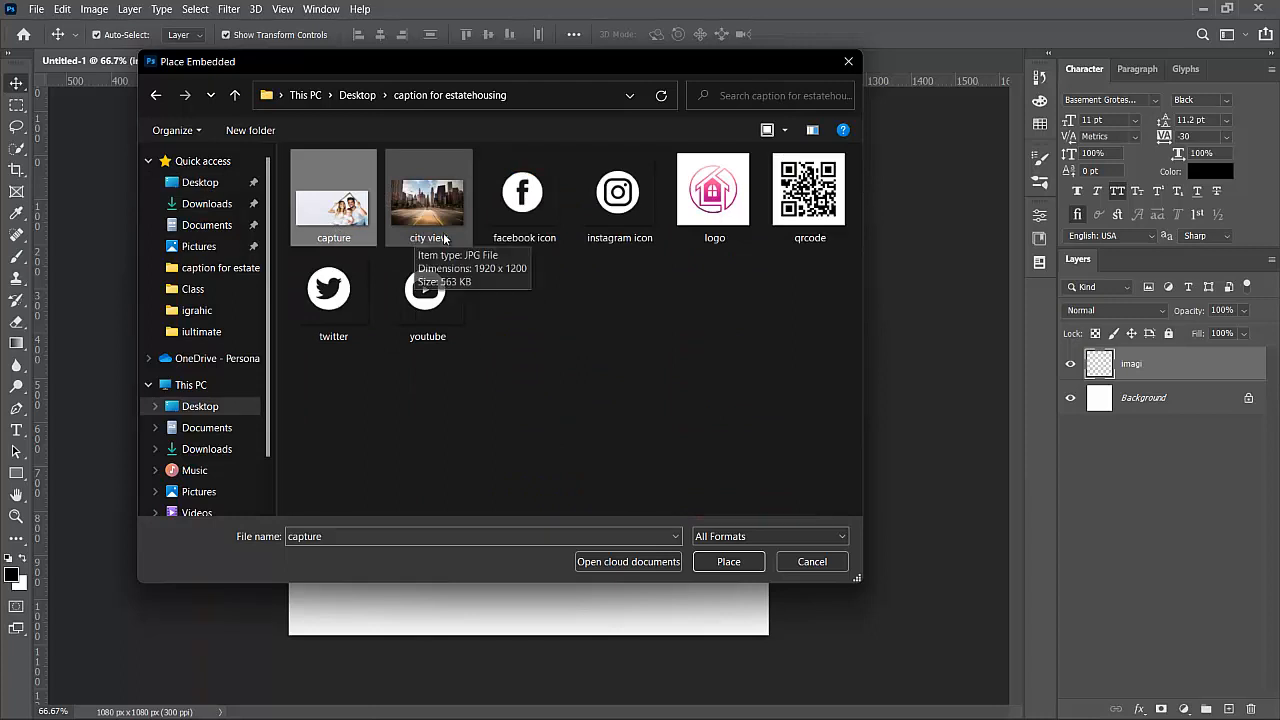
{"action": "left_click", "coordinate": [728, 562]}
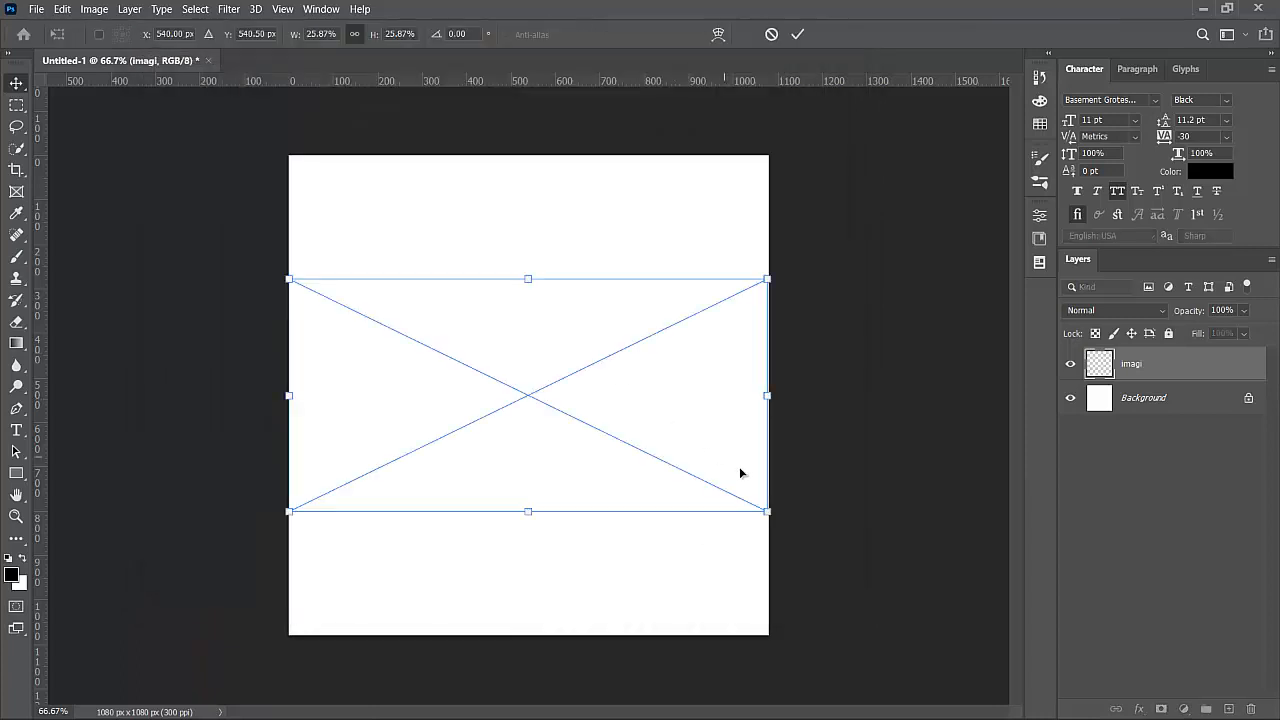
- Enlarge the capture photo to about 35.84% and center it across the canvas
{"action": "left_click_drag", "start_coordinate": [768, 515], "coordinate": [797, 530]}
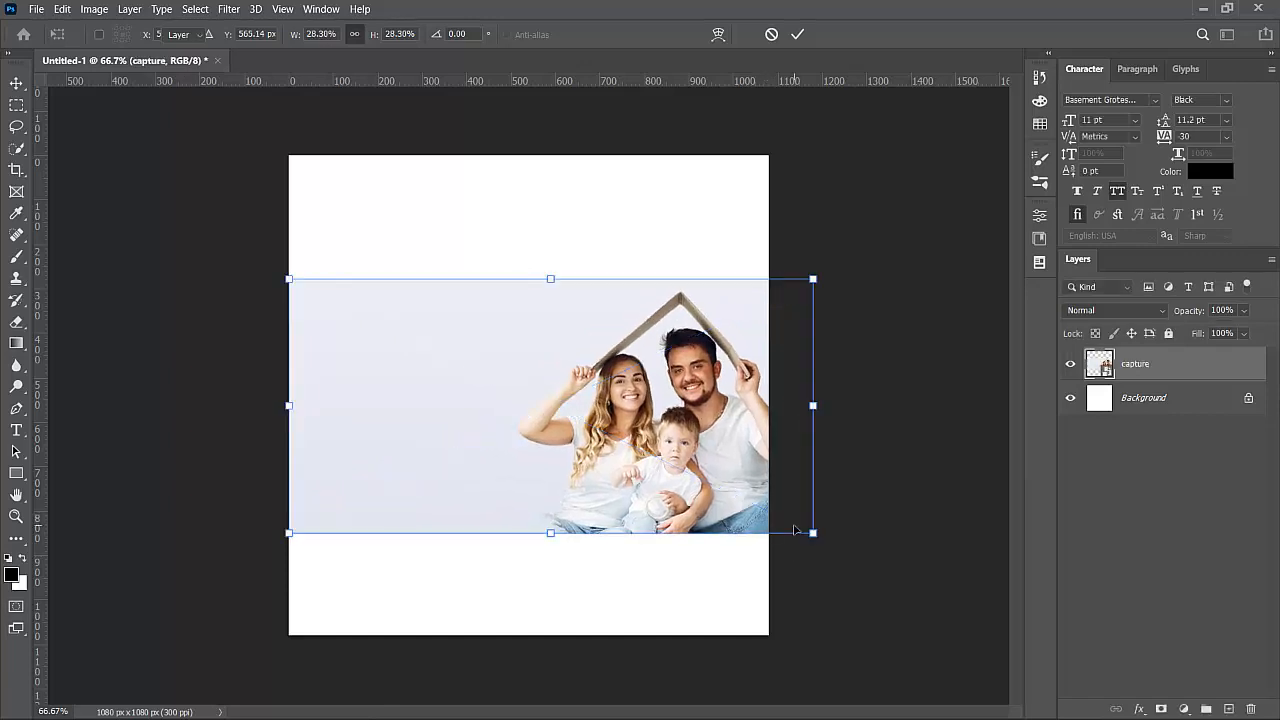
{"action": "key", "text": "Return"}
{"action": "left_click_drag", "start_coordinate": [728, 466], "coordinate": [691, 454]}
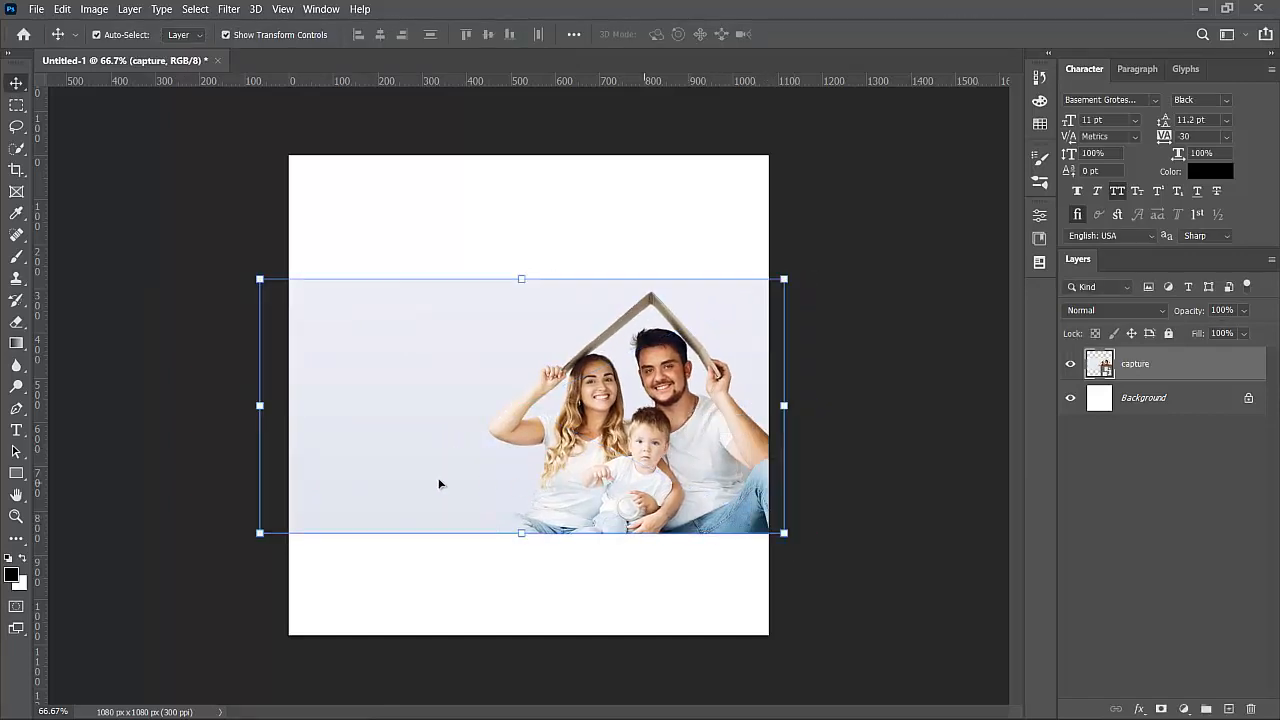
{"action": "left_click_drag", "start_coordinate": [235, 564], "coordinate": [163, 586]}
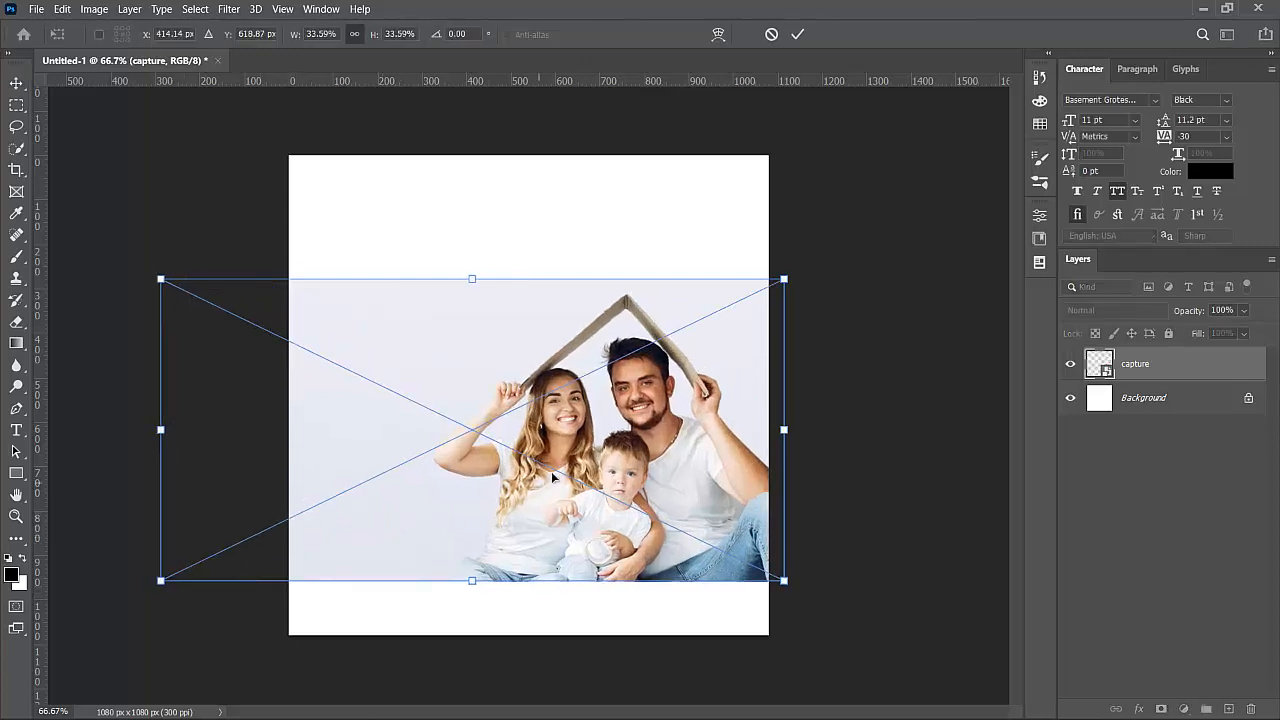
{"action": "left_click_drag", "start_coordinate": [551, 471], "coordinate": [577, 460]}
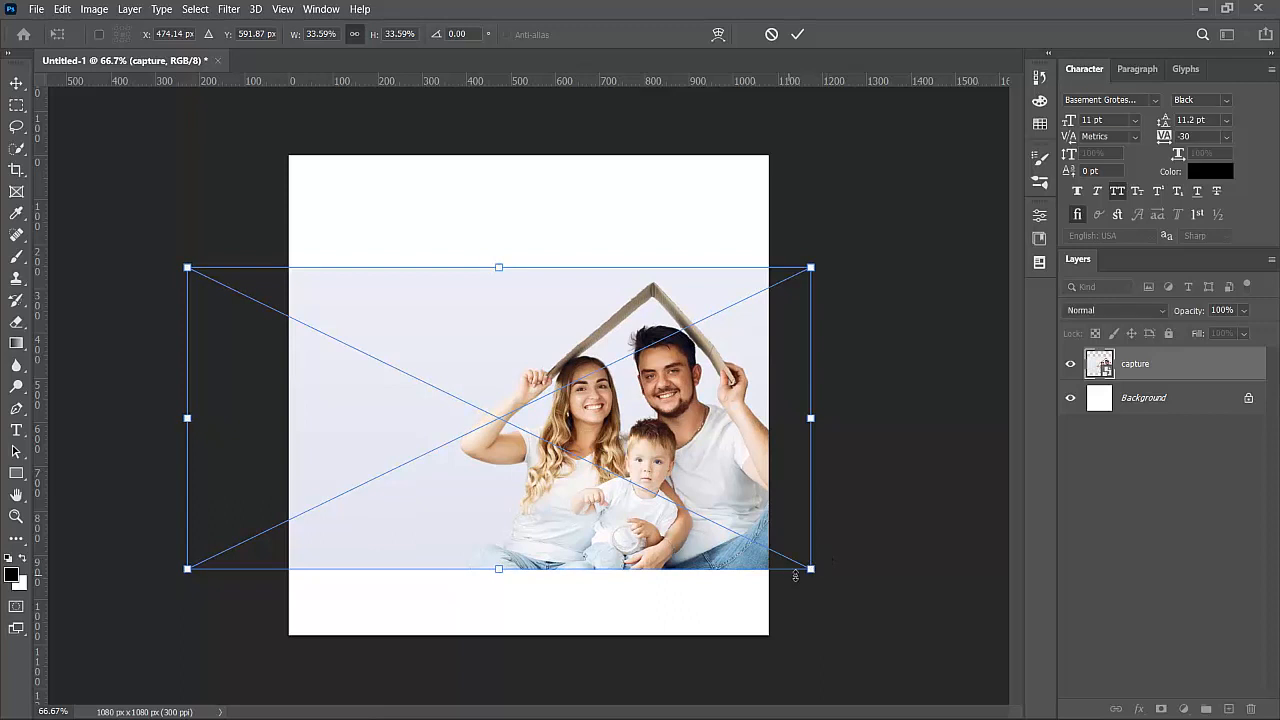
{"action": "left_click_drag", "start_coordinate": [823, 580], "coordinate": [846, 608]}
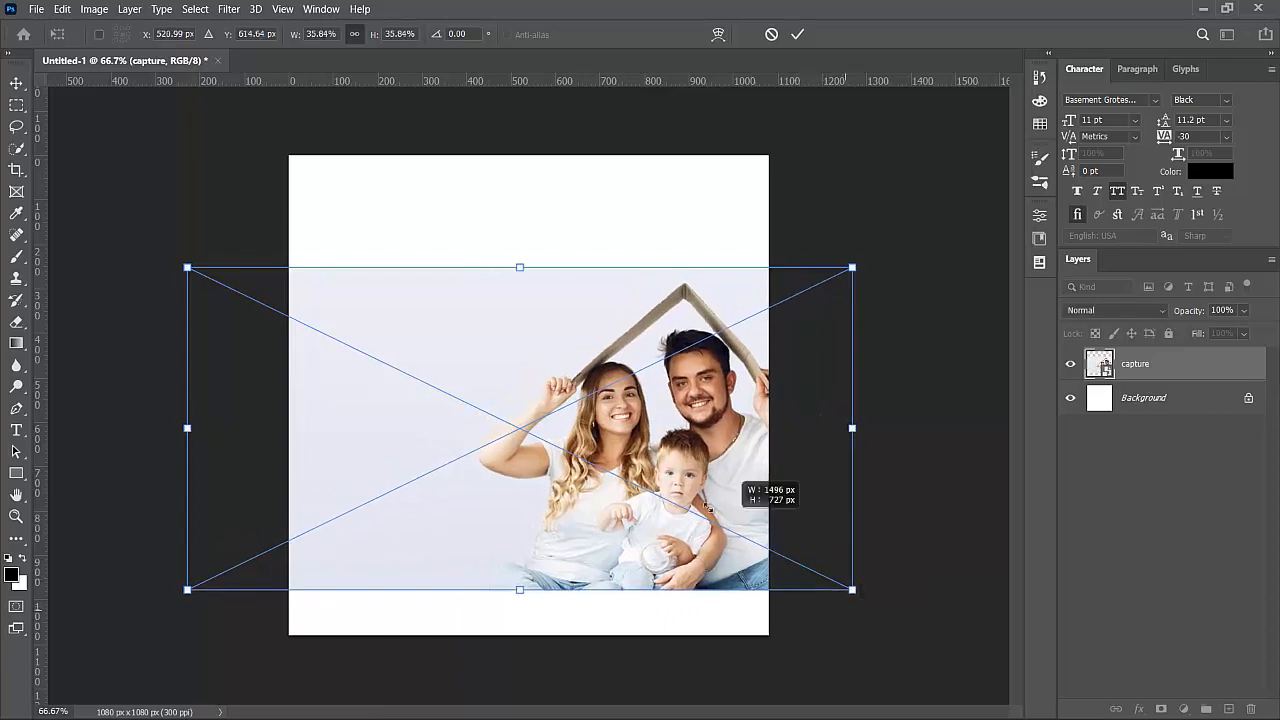
{"action": "left_click_drag", "start_coordinate": [704, 508], "coordinate": [654, 491]}
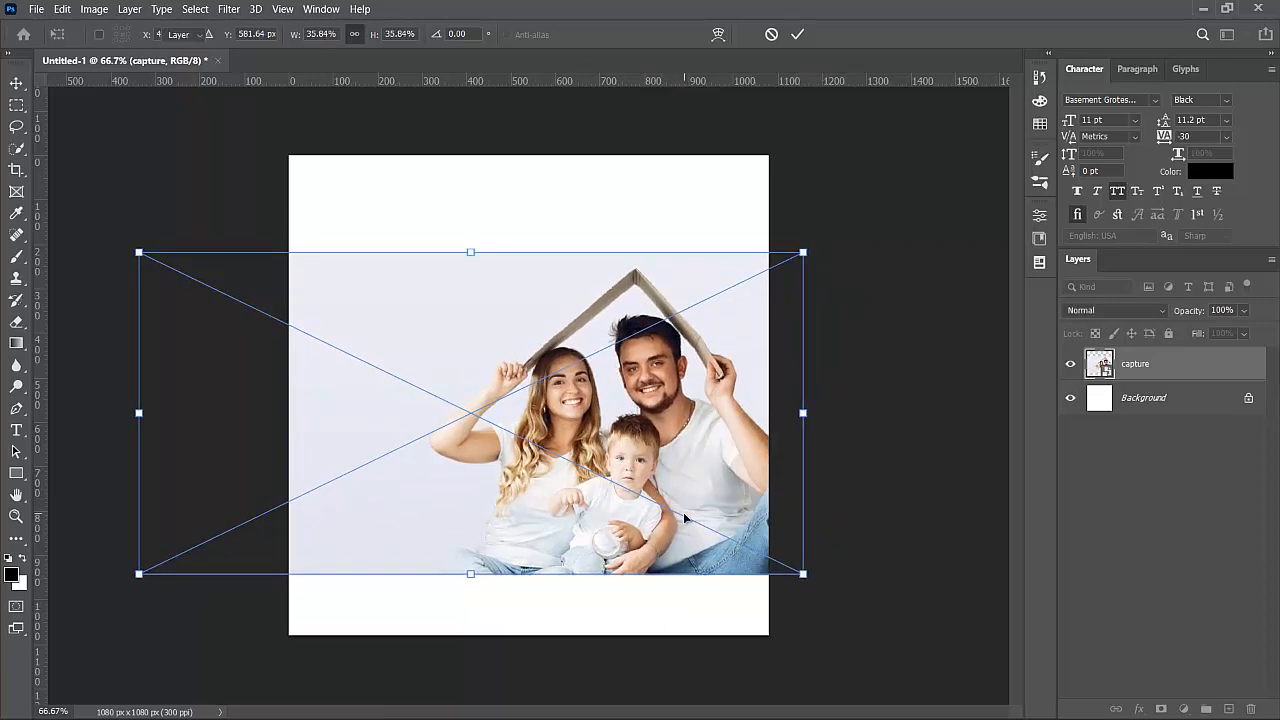
{"action": "key", "text": "Return"}
- Unlock the Background and add a pale #eaecf4 Color Overlay sampled from the photo's backdrop
{"action": "left_click", "coordinate": [900, 405]}
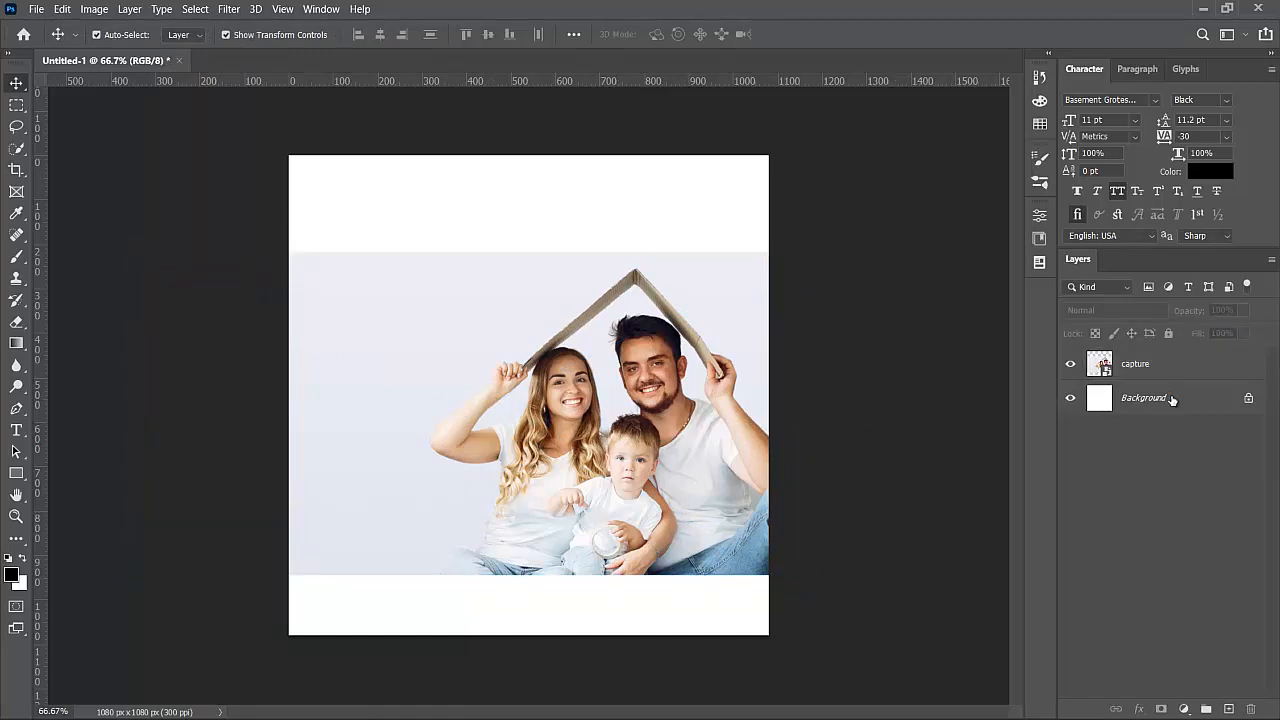
{"action": "left_click", "coordinate": [1250, 401]}
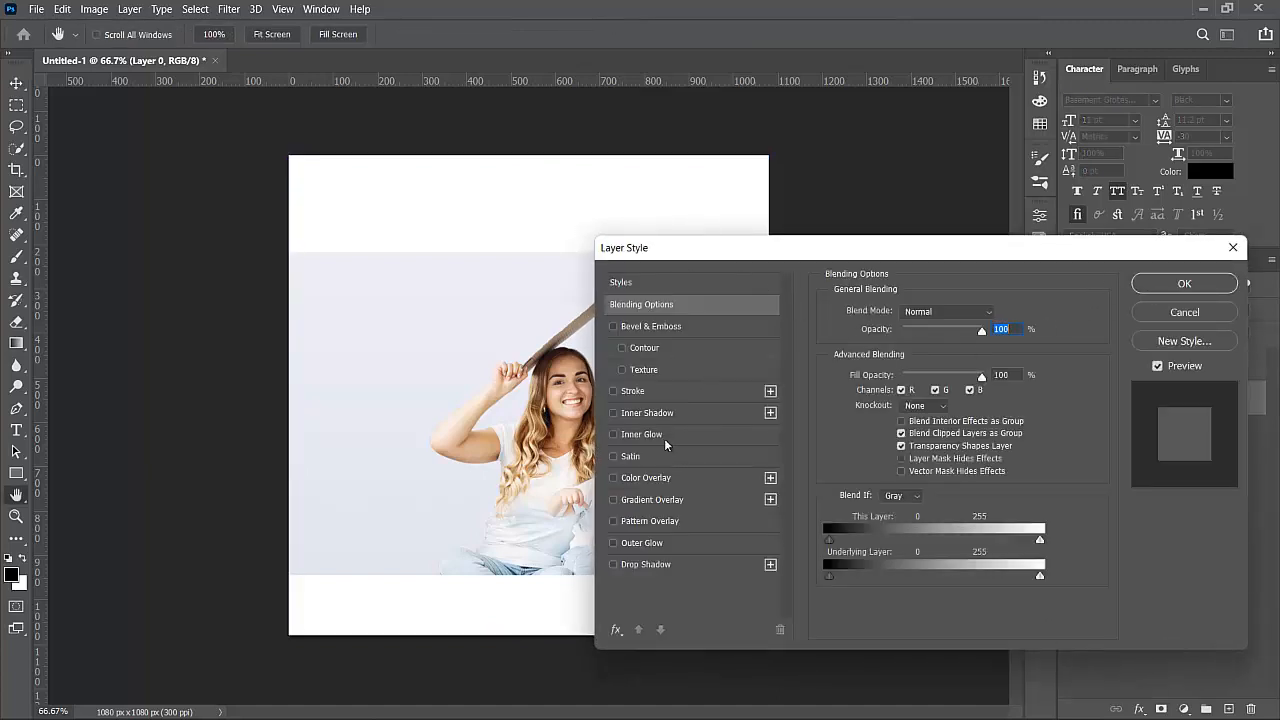
{"action": "left_click", "coordinate": [629, 479]}
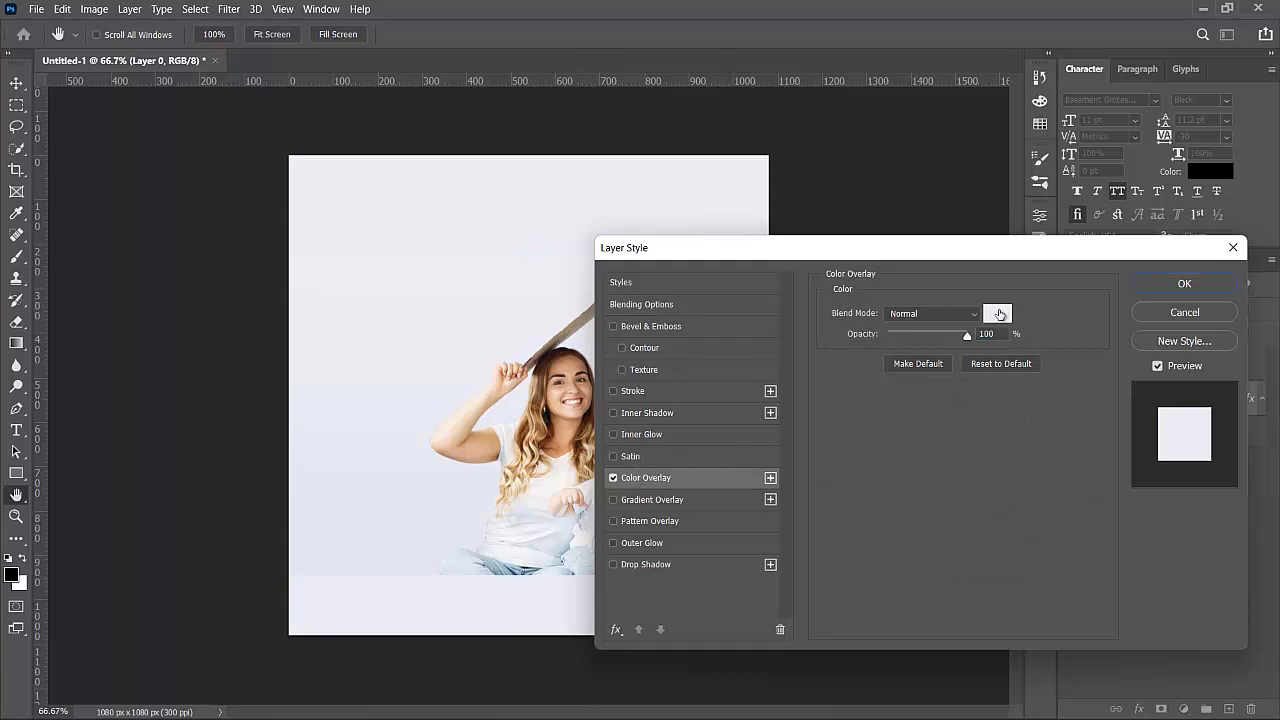
{"action": "left_click", "coordinate": [999, 315]}
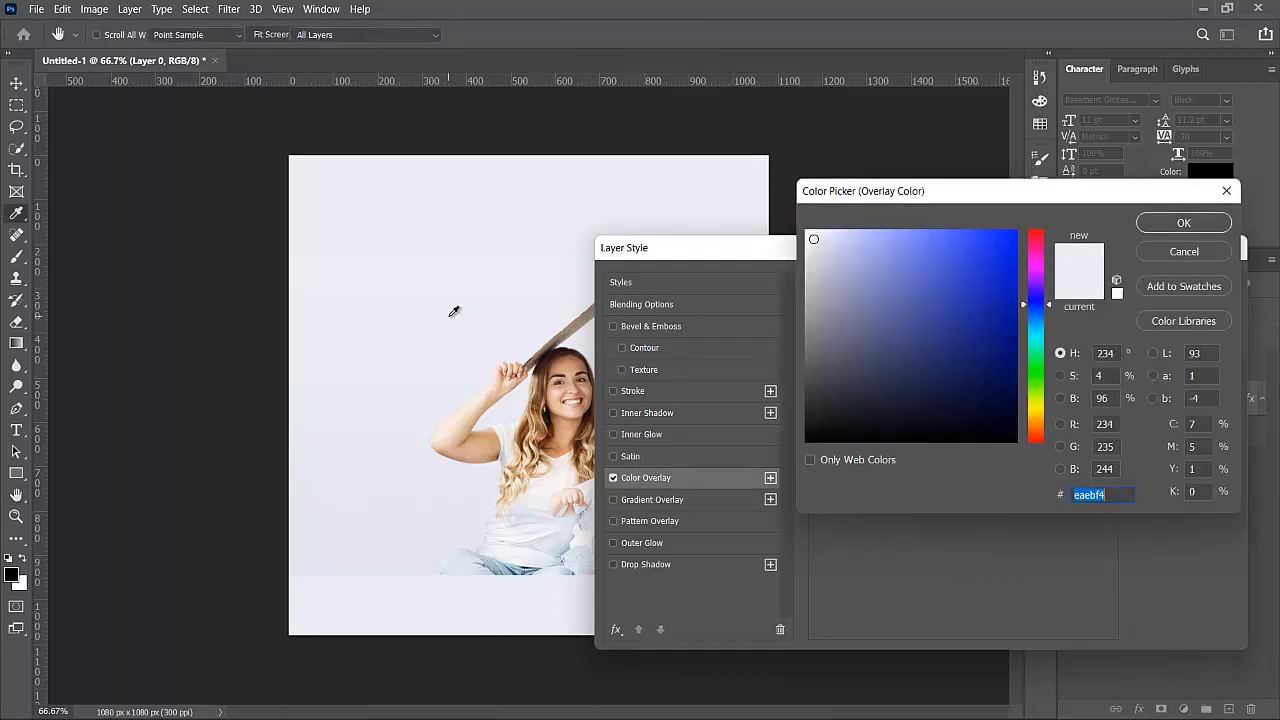
{"action": "left_click", "coordinate": [1181, 224]}
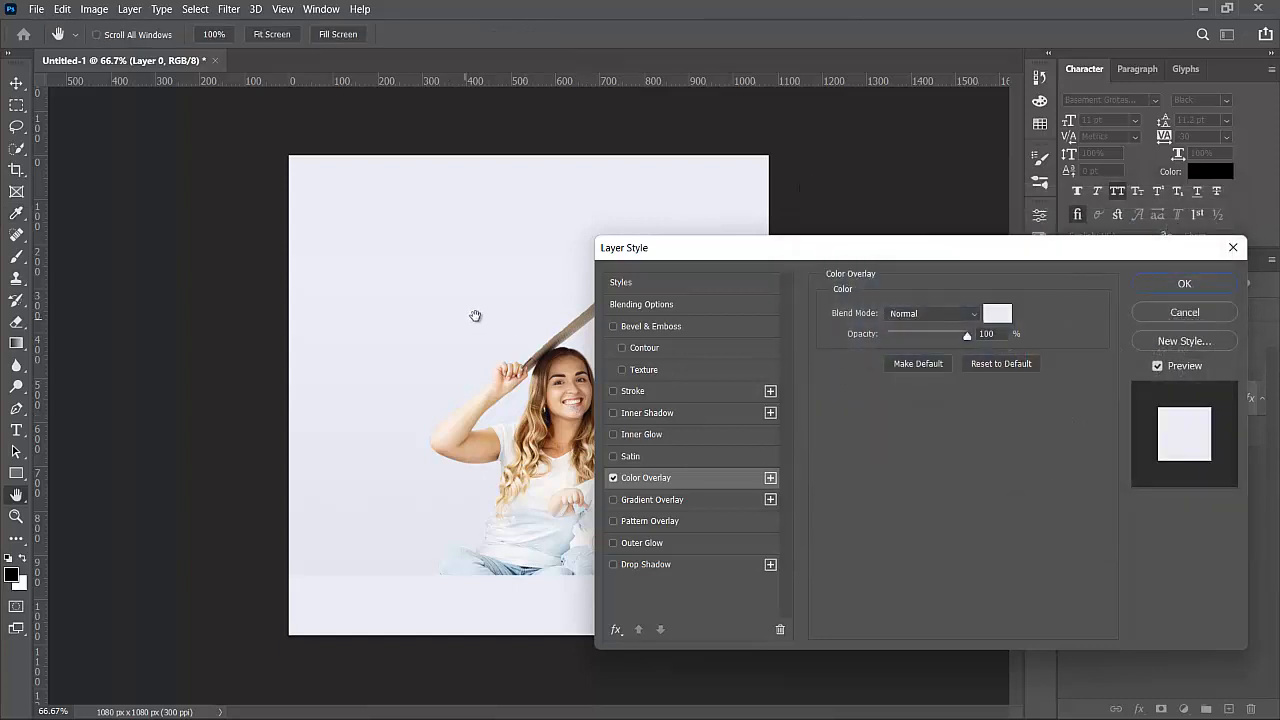
{"action": "left_click", "coordinate": [1184, 286]}
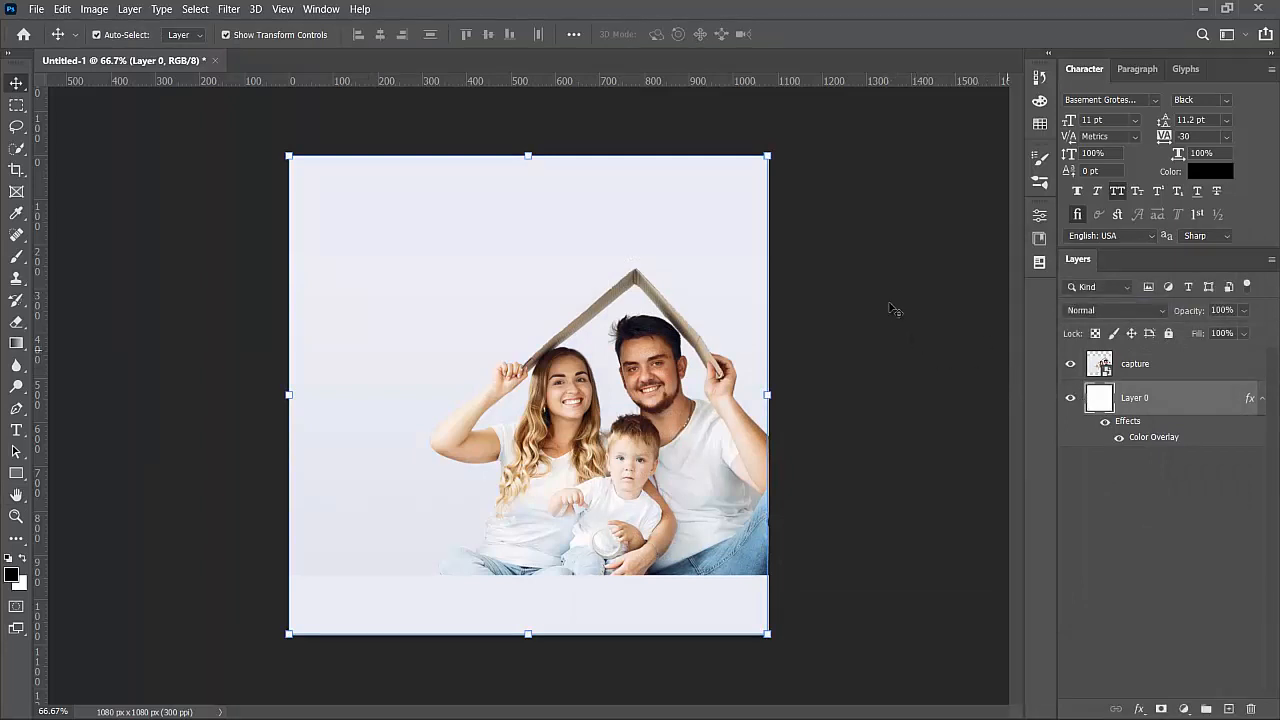
{"action": "left_click", "coordinate": [884, 308]}
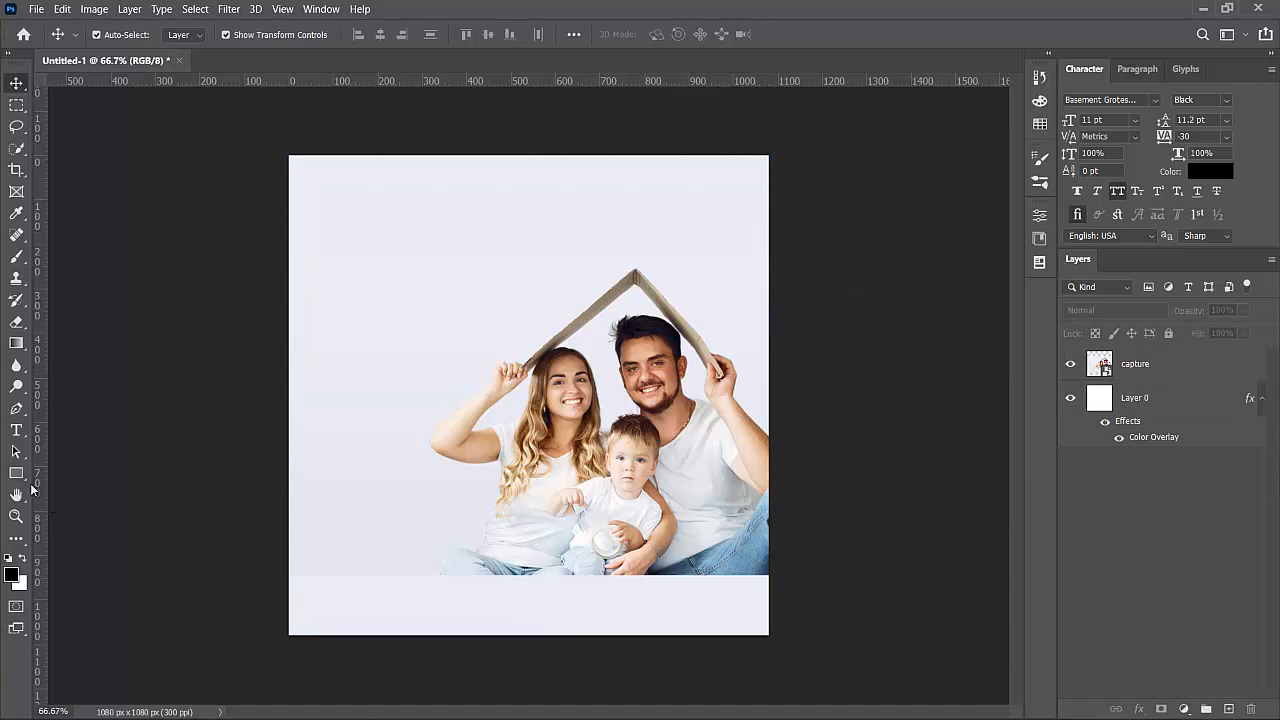
- Draw a trial rectangle at the top-left, then delete the black Rectangle 1 layer
{"action": "left_click", "coordinate": [16, 473]}
{"action": "left_click_drag", "start_coordinate": [270, 148], "coordinate": [359, 310]}
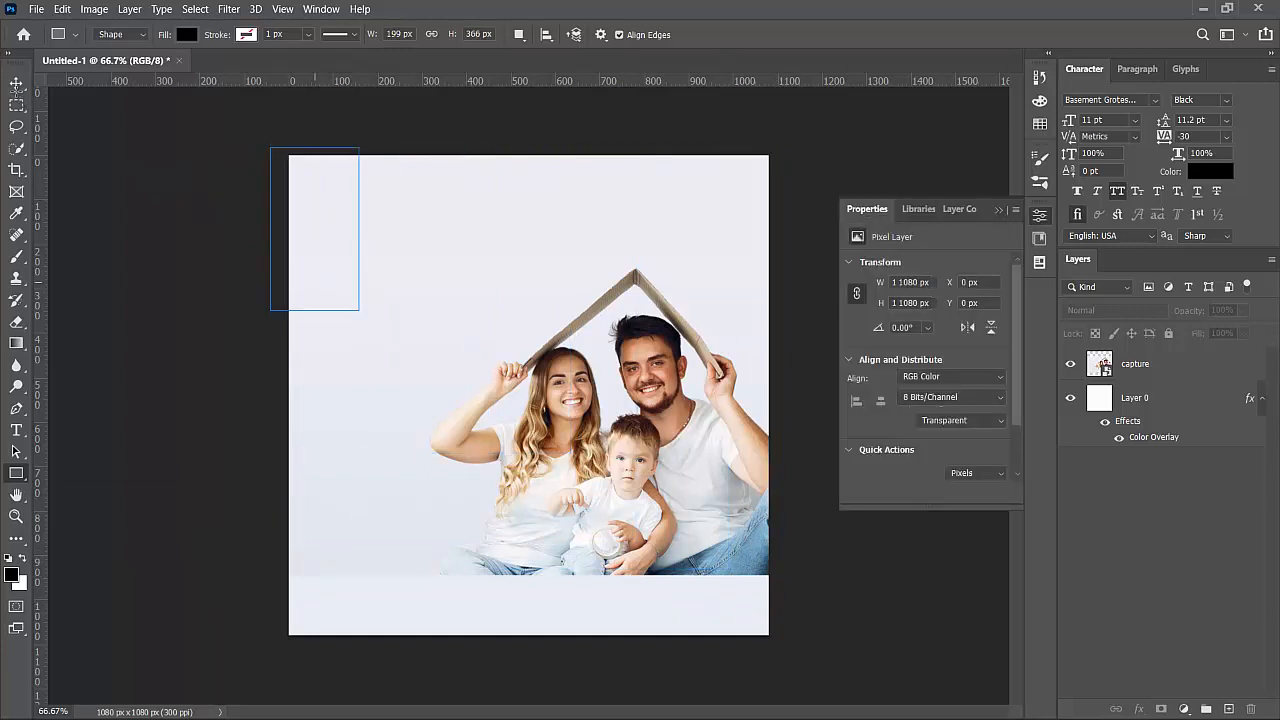
{"action": "left_click", "coordinate": [16, 84]}
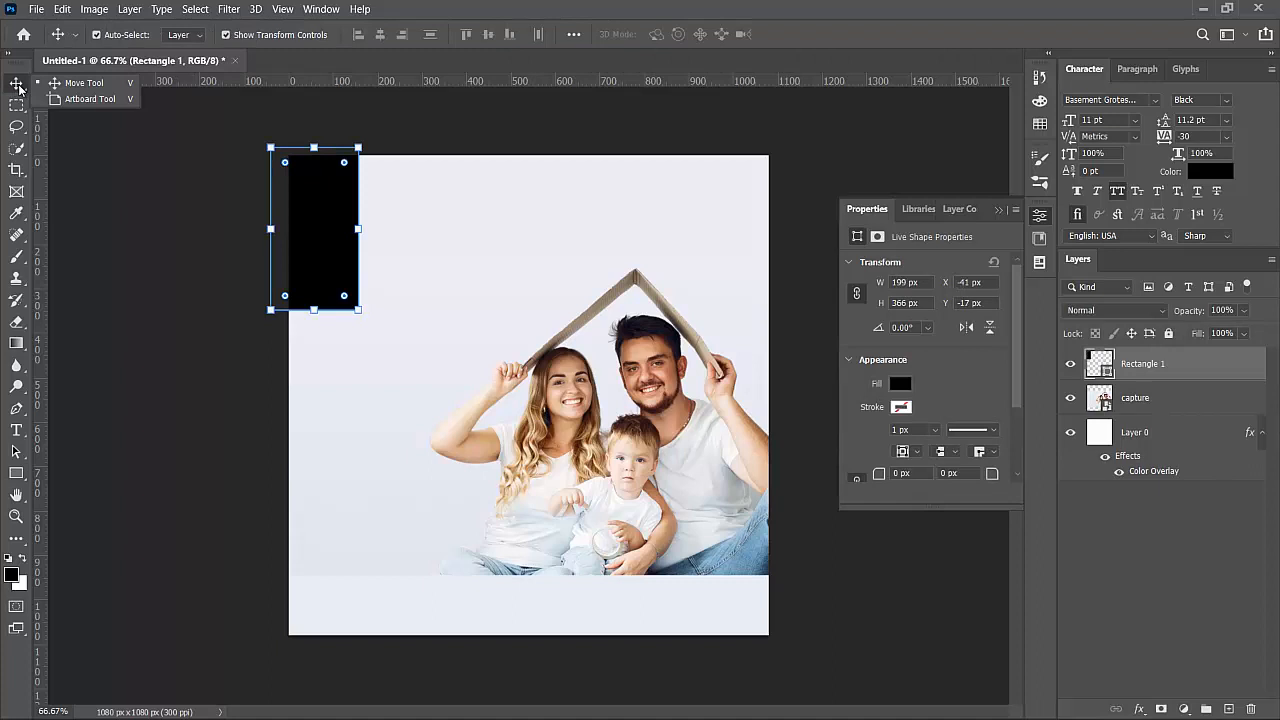
{"action": "left_click", "coordinate": [116, 268]}
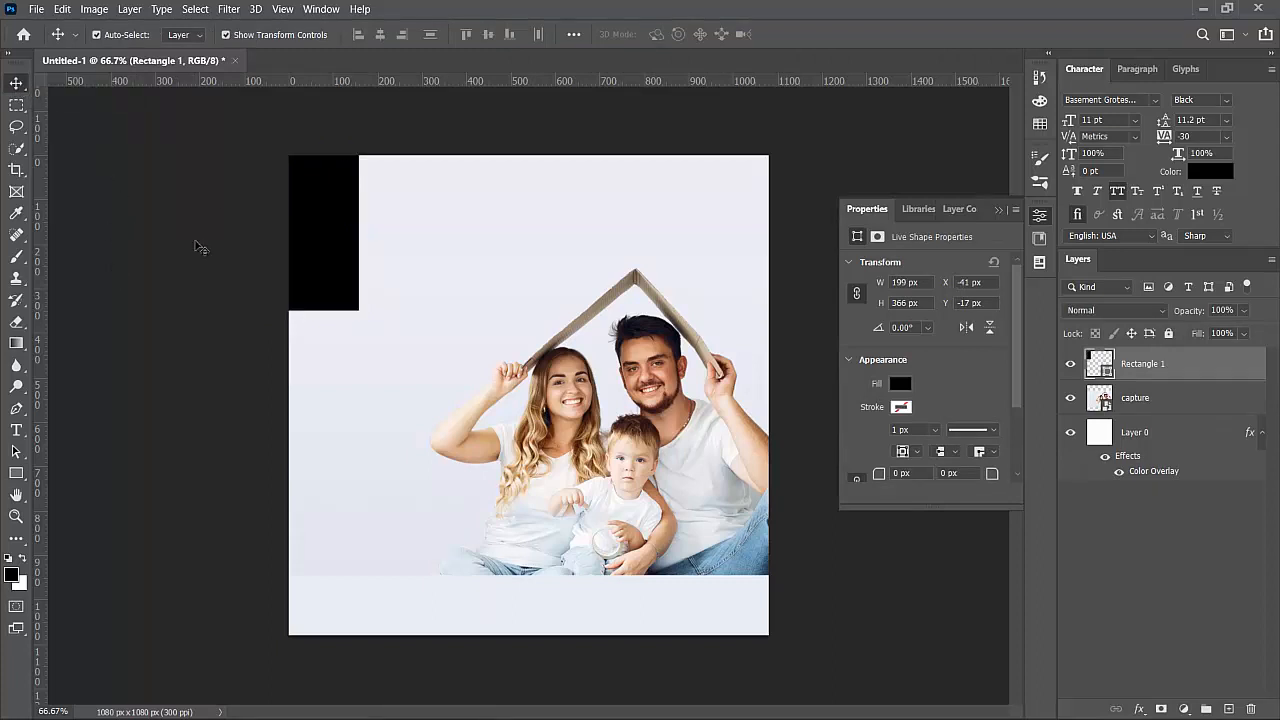
{"action": "left_click", "coordinate": [311, 225]}
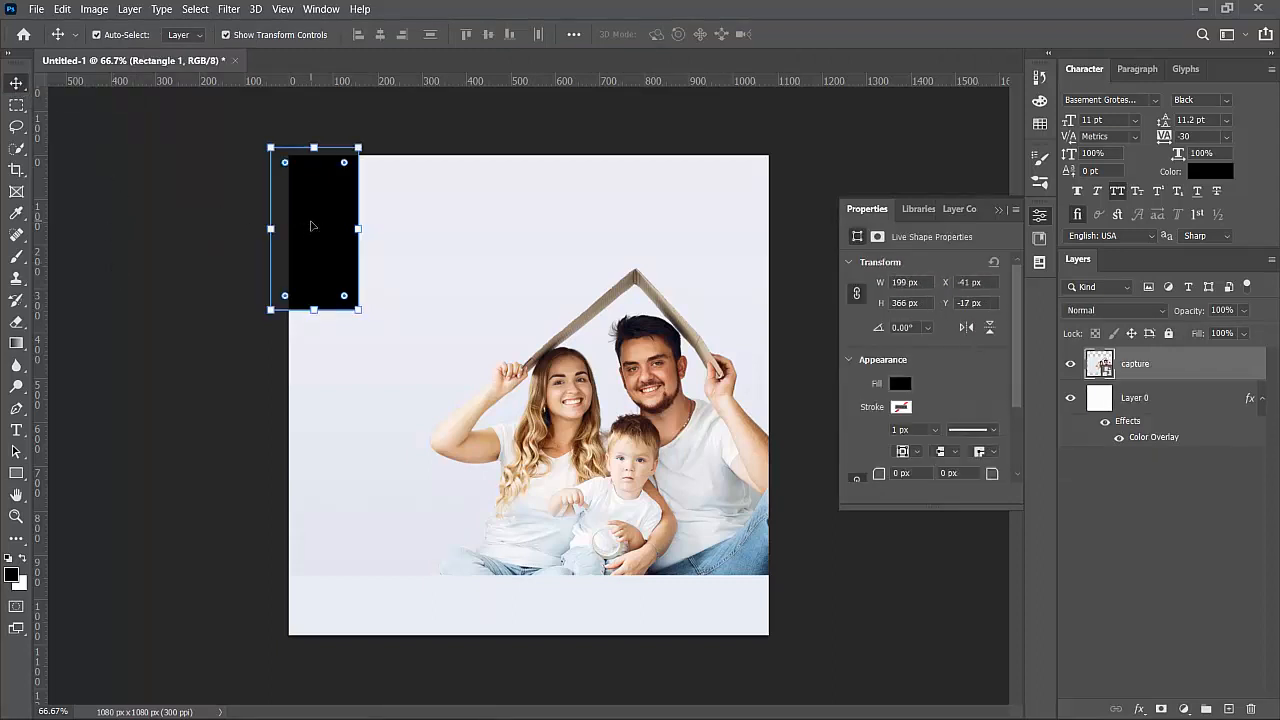
{"action": "key", "text": "Delete"}
{"action": "left_click", "coordinate": [178, 153]}
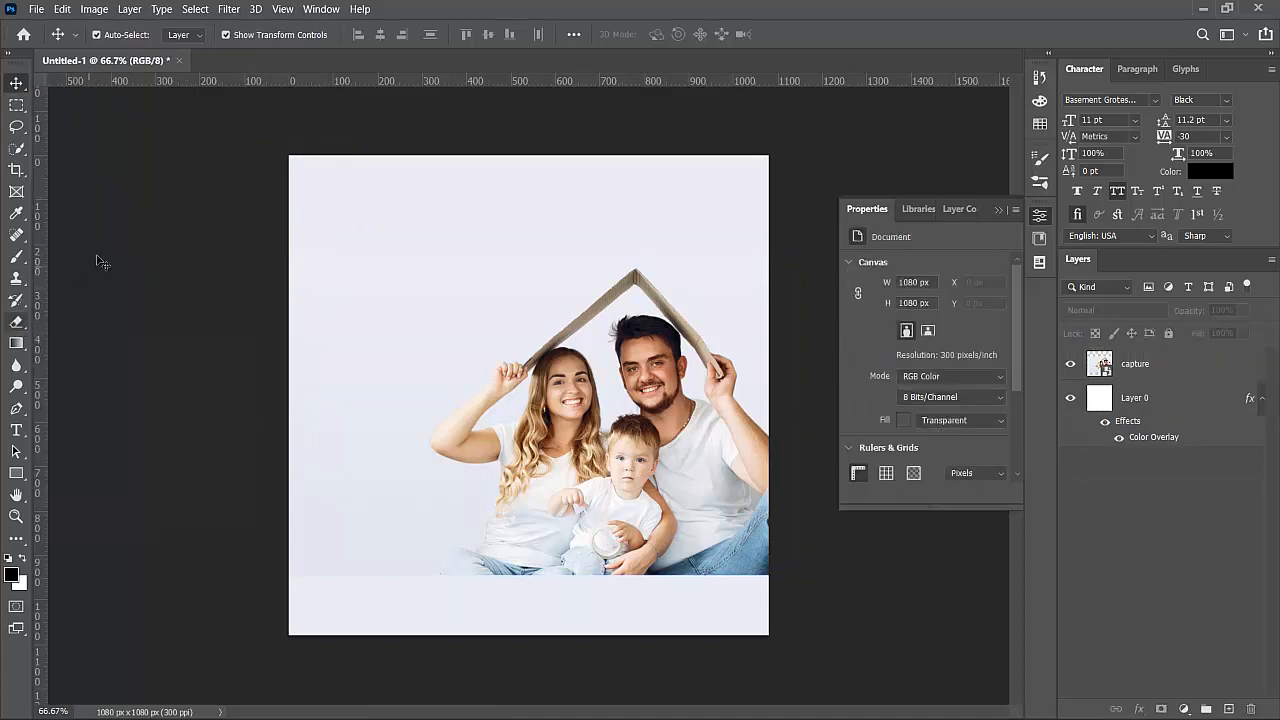
- Pick the plain Eraser and rasterize the capture photo layer
{"action": "key", "text": "e"}
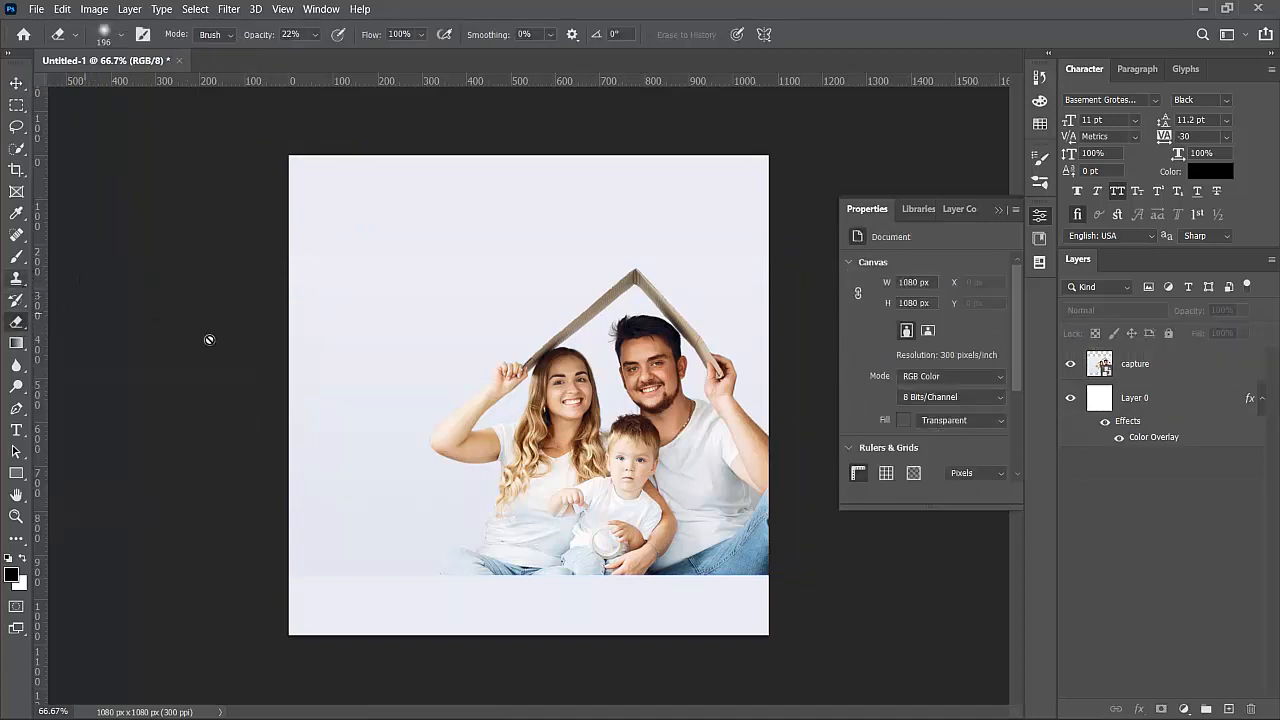
{"action": "right_click", "coordinate": [17, 326]}
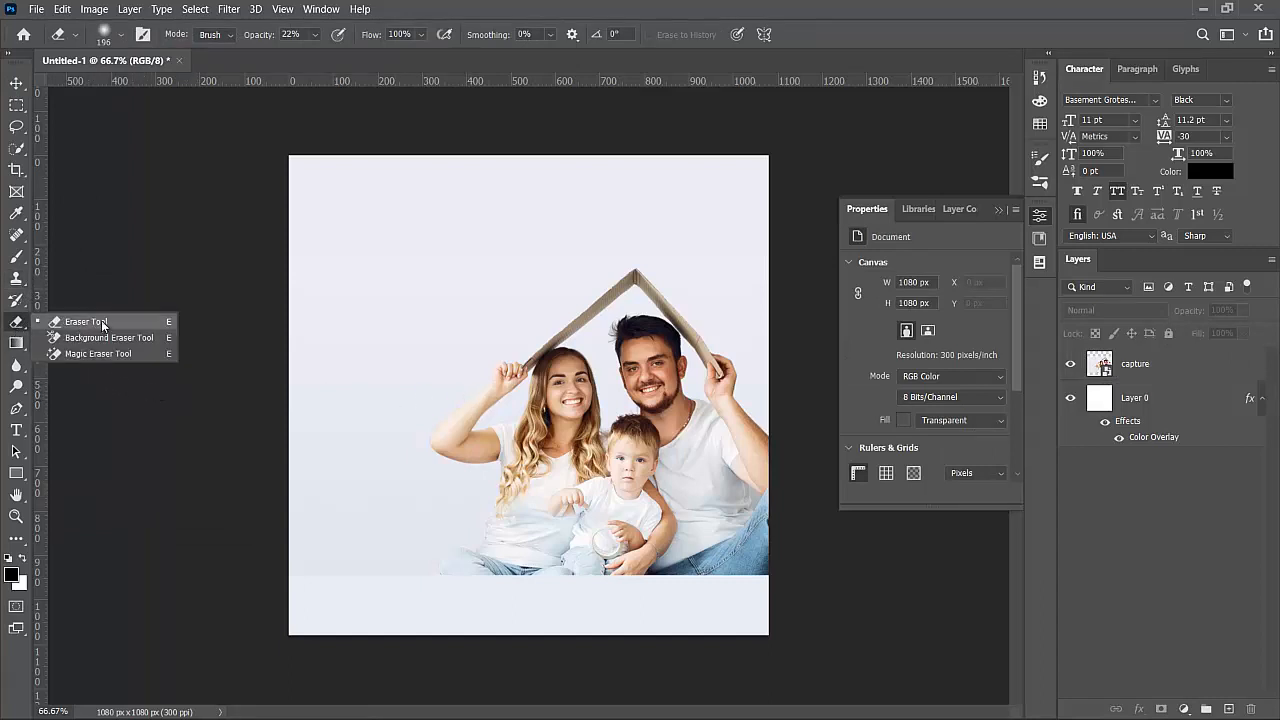
{"action": "left_click", "coordinate": [101, 322]}
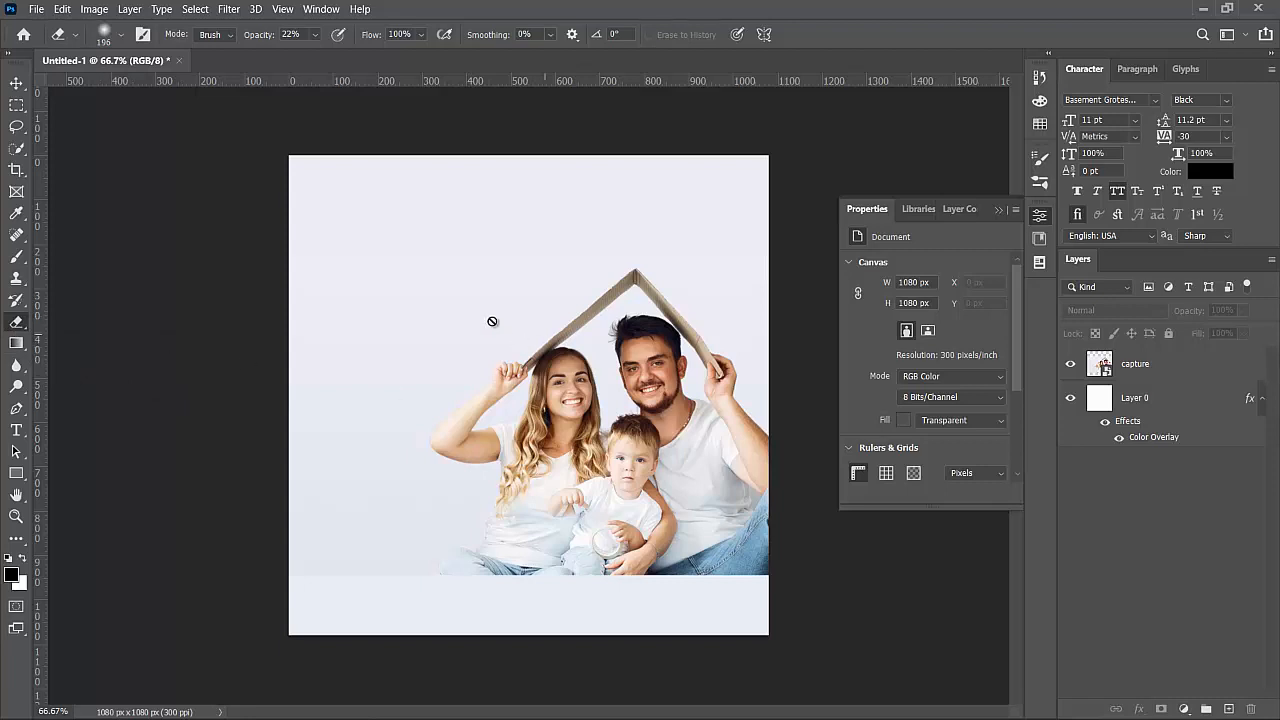
{"action": "left_click", "coordinate": [522, 376]}
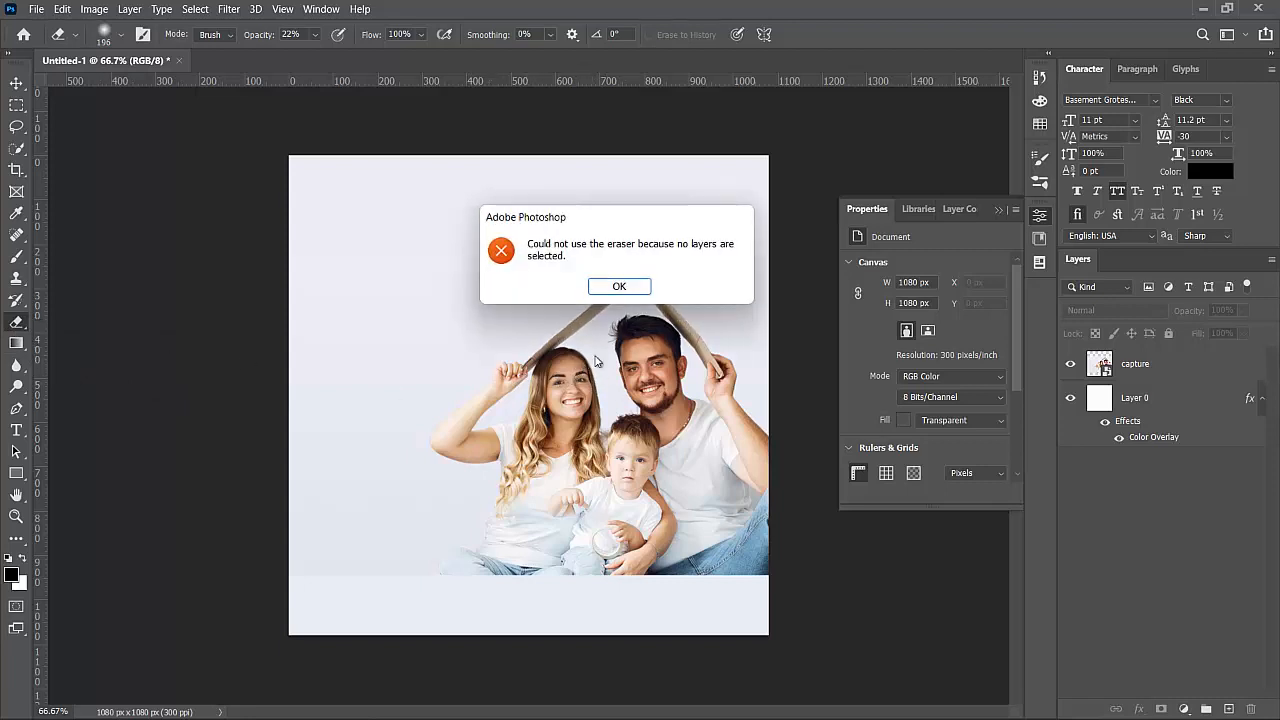
{"action": "left_click", "coordinate": [618, 288]}
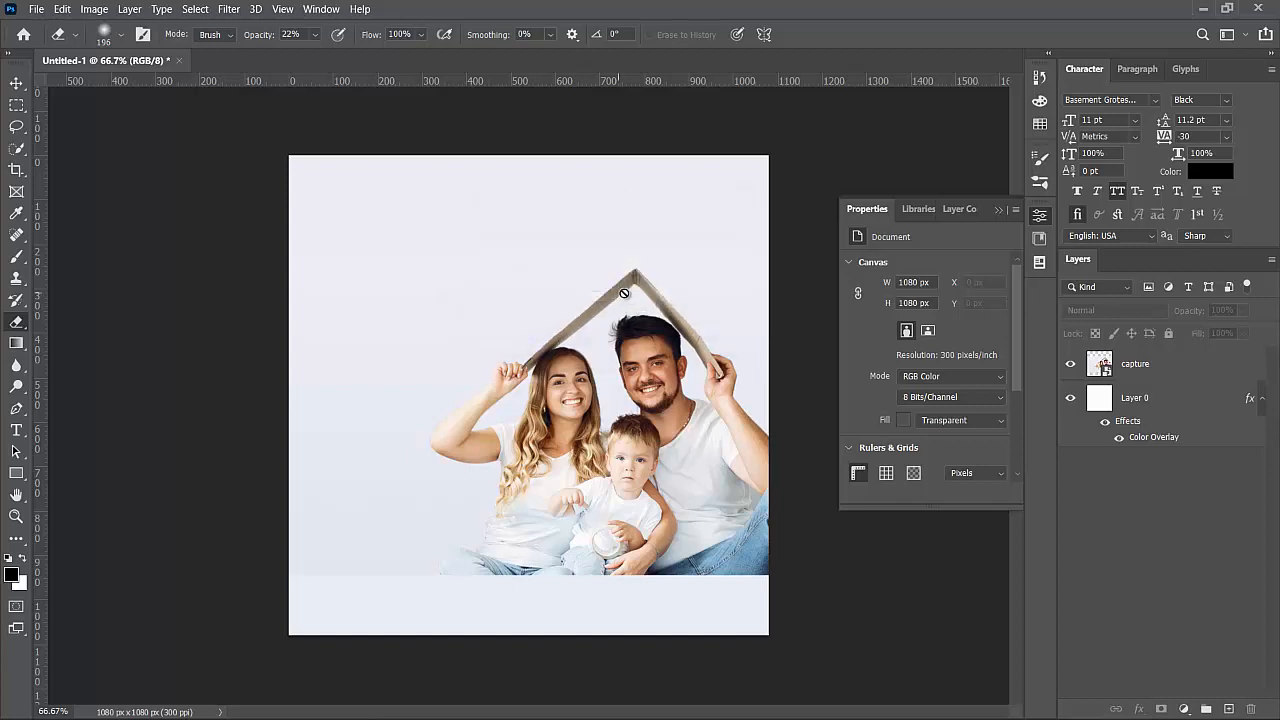
{"action": "left_click", "coordinate": [1158, 372]}
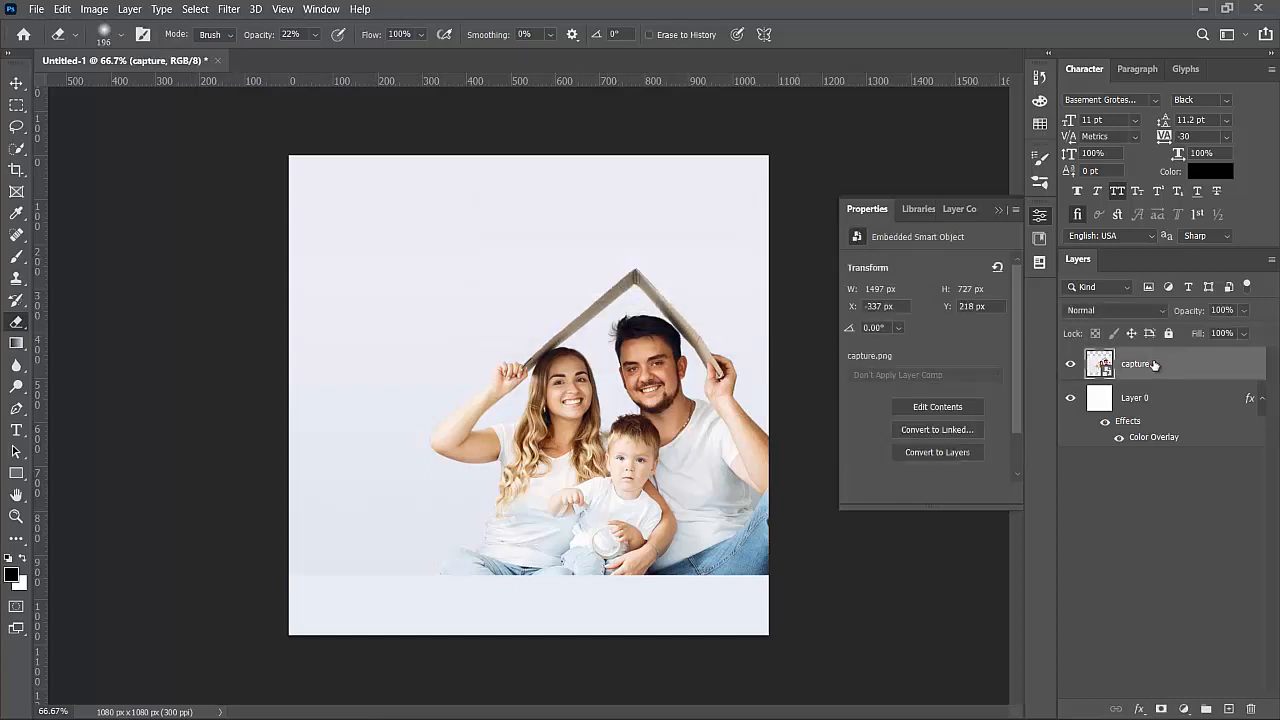
{"action": "left_click", "coordinate": [672, 495]}
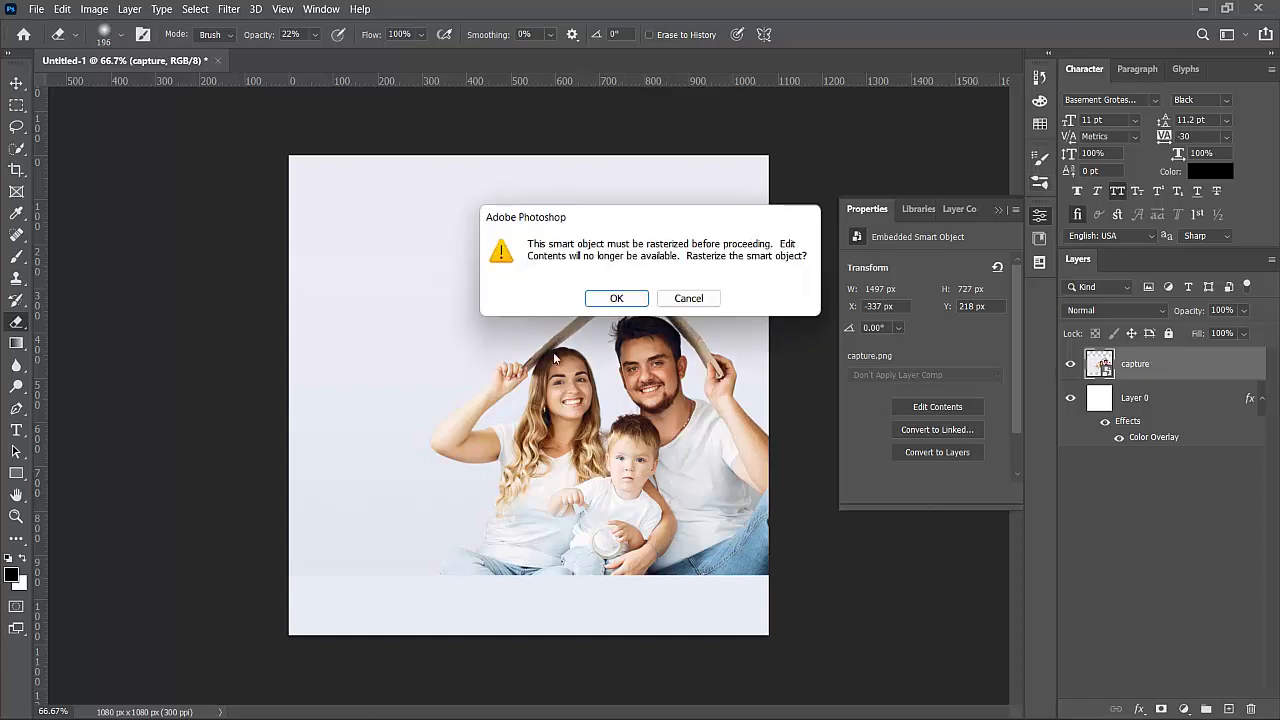
{"action": "left_click", "coordinate": [618, 300]}
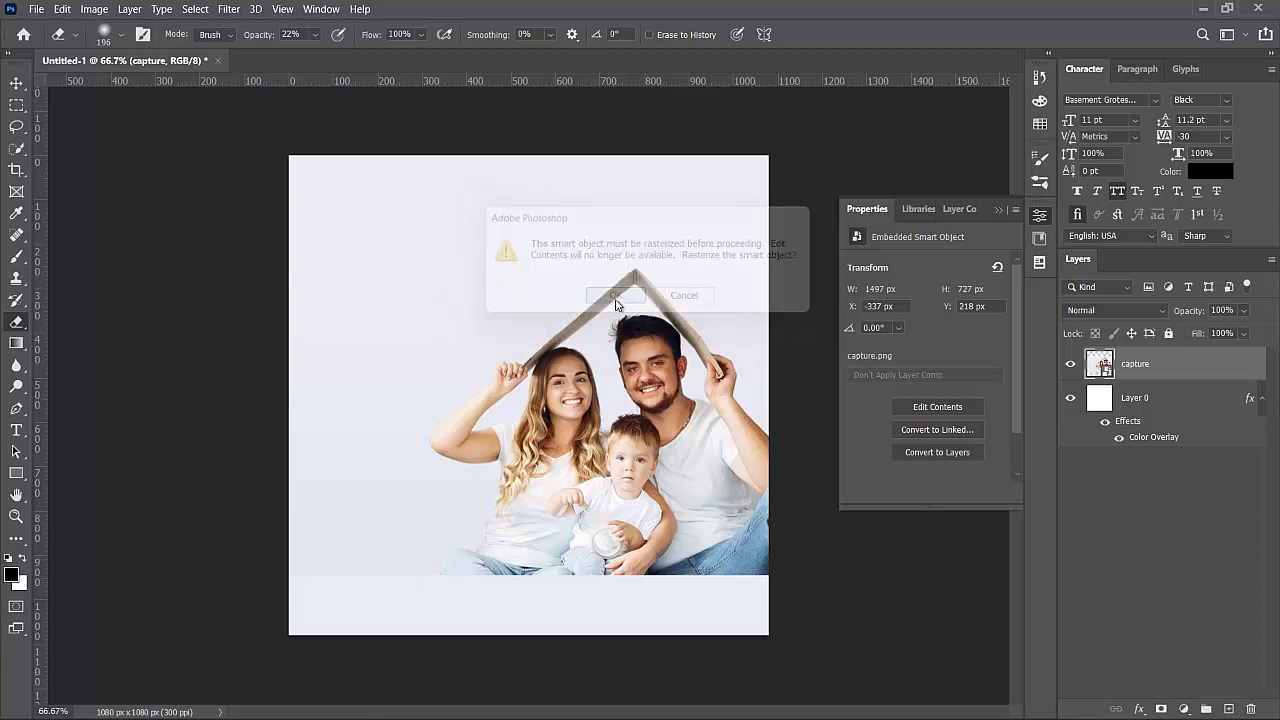
- At 100% opacity with a soft brush, fade out the photo's bottom edge
{"action": "left_click", "coordinate": [998, 209]}
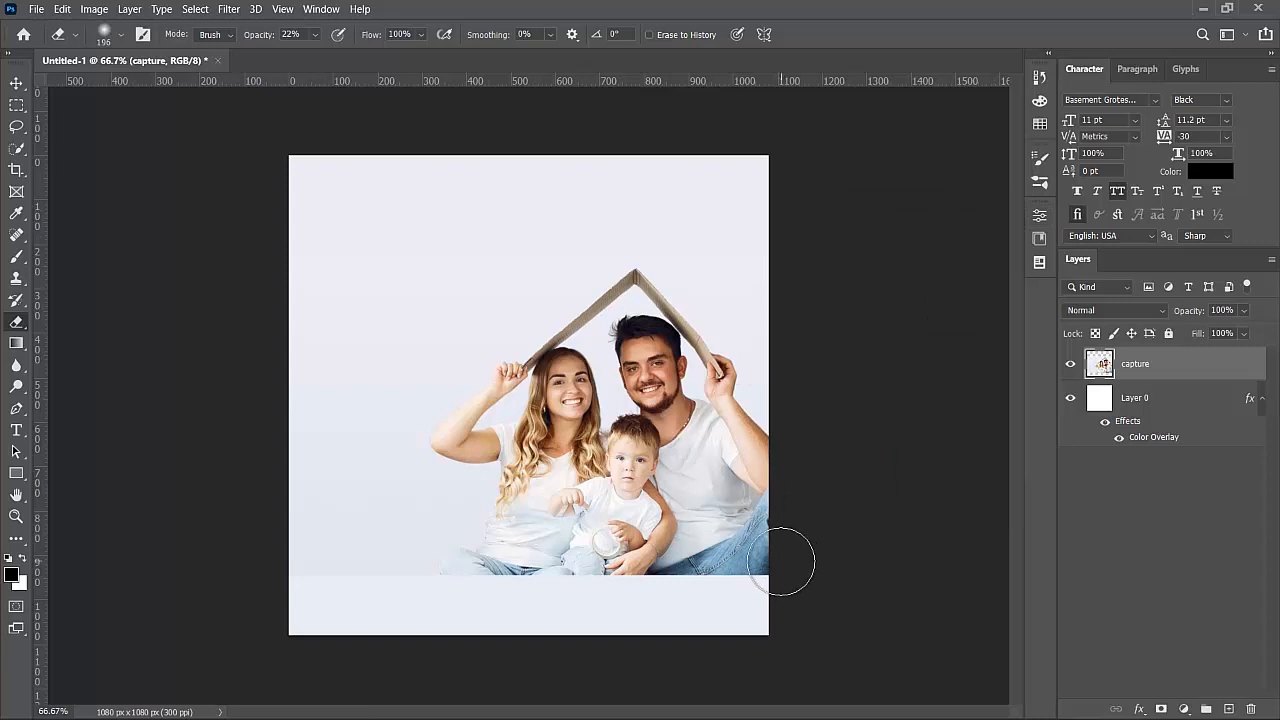
{"action": "left_click", "coordinate": [121, 34]}
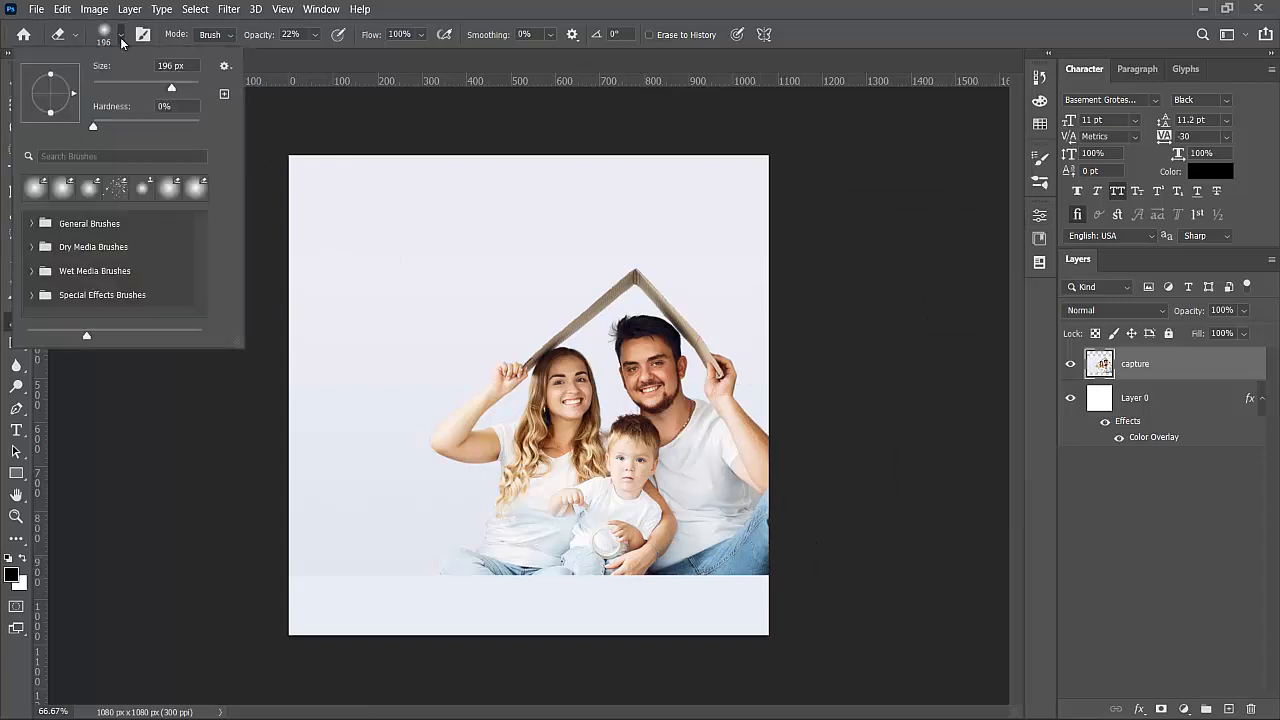
{"action": "left_click", "coordinate": [172, 88]}
{"action": "left_click", "coordinate": [313, 35]}
{"action": "left_click_drag", "start_coordinate": [330, 52], "coordinate": [410, 62]}
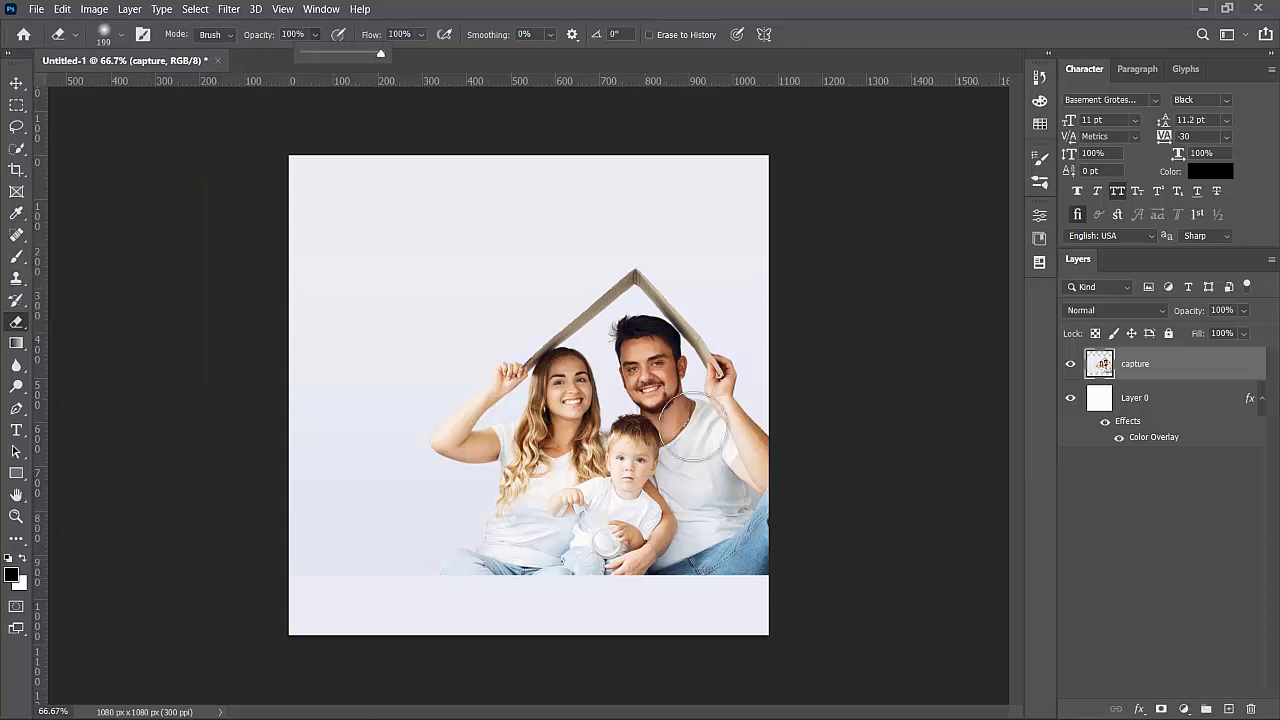
{"action": "mouse_move", "coordinate": [818, 566]}
{"action": "left_mouse_down"}
{"action": "mouse_move", "coordinate": [560, 604]}
{"action": "mouse_move", "coordinate": [412, 559]}
{"action": "mouse_move", "coordinate": [614, 600]}
{"action": "mouse_move", "coordinate": [708, 603]}
{"action": "left_mouse_up"}
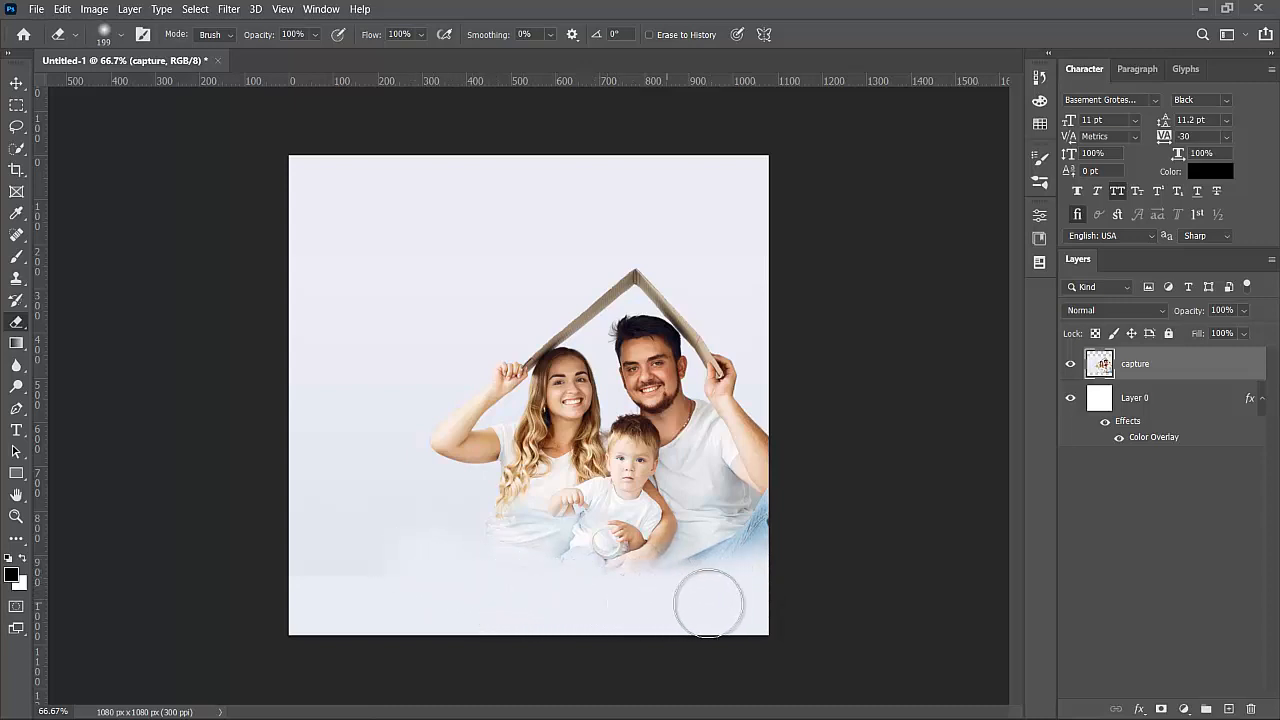
{"action": "left_click", "coordinate": [16, 84]}
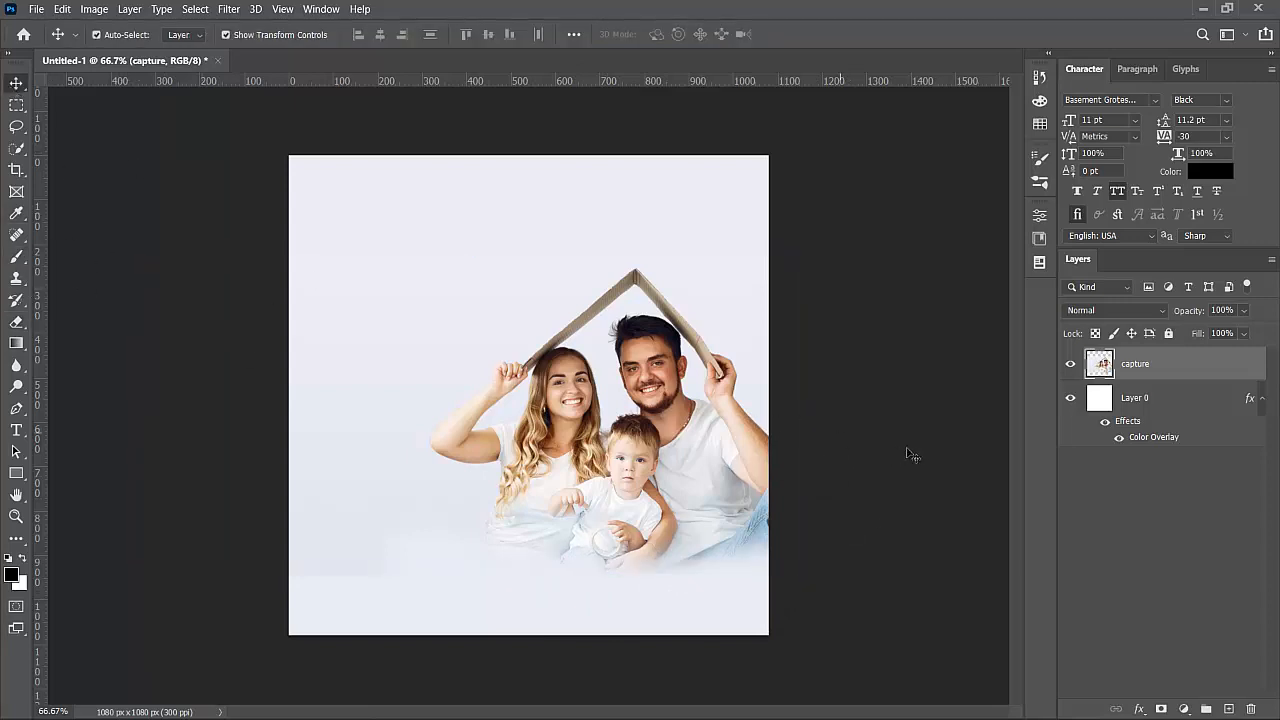
{"action": "key", "text": "ctrl+t"}
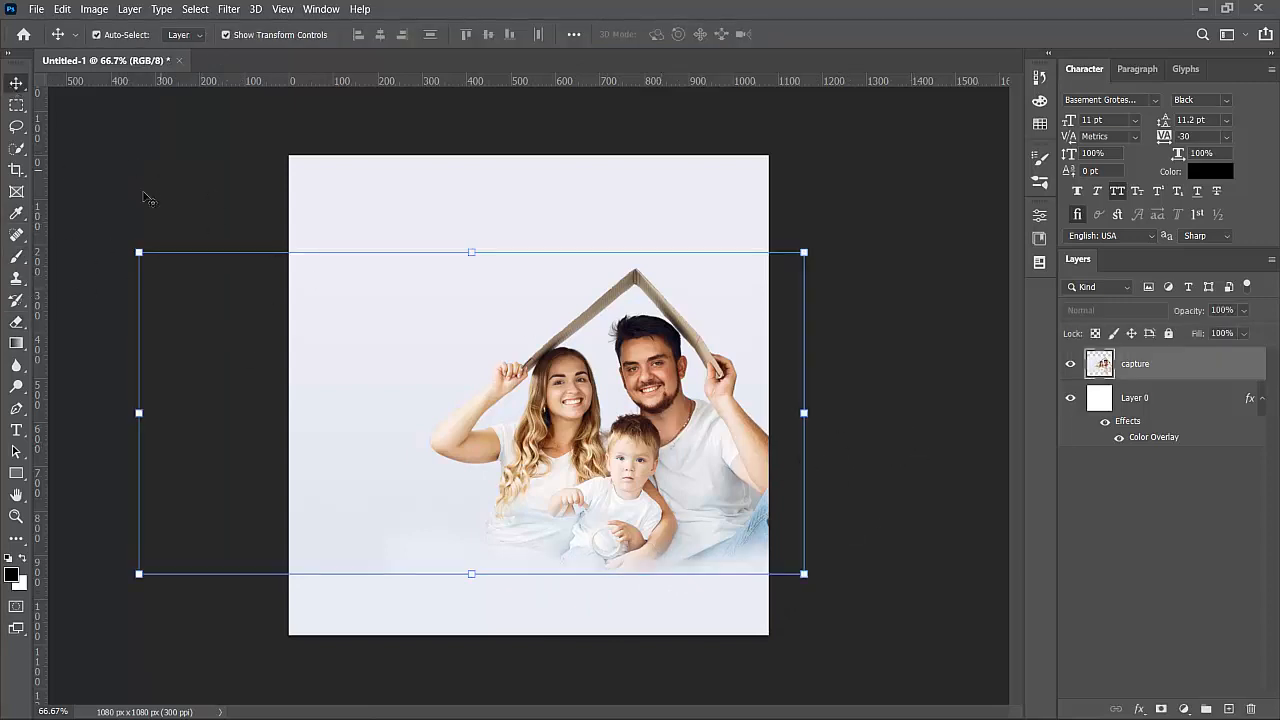
{"action": "key", "text": "Return"}
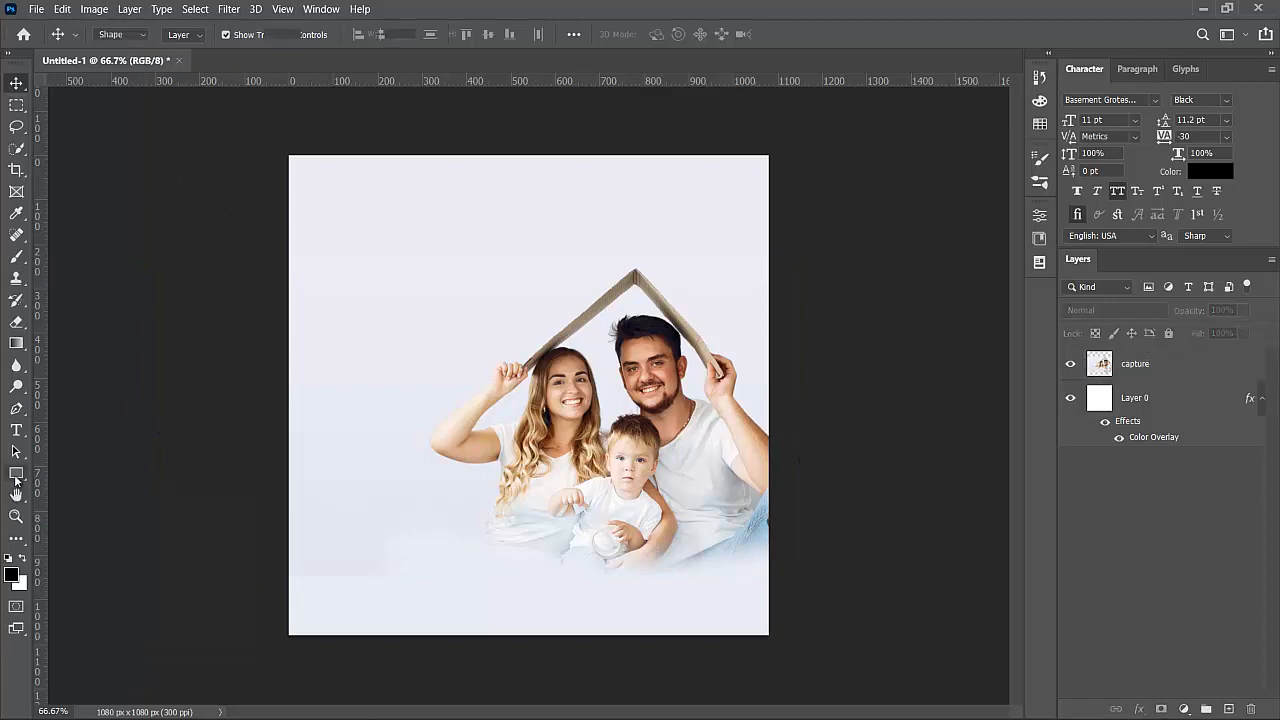
- Draw a rectangle over the entire canvas and set its fill to white
{"action": "left_click", "coordinate": [16, 476]}
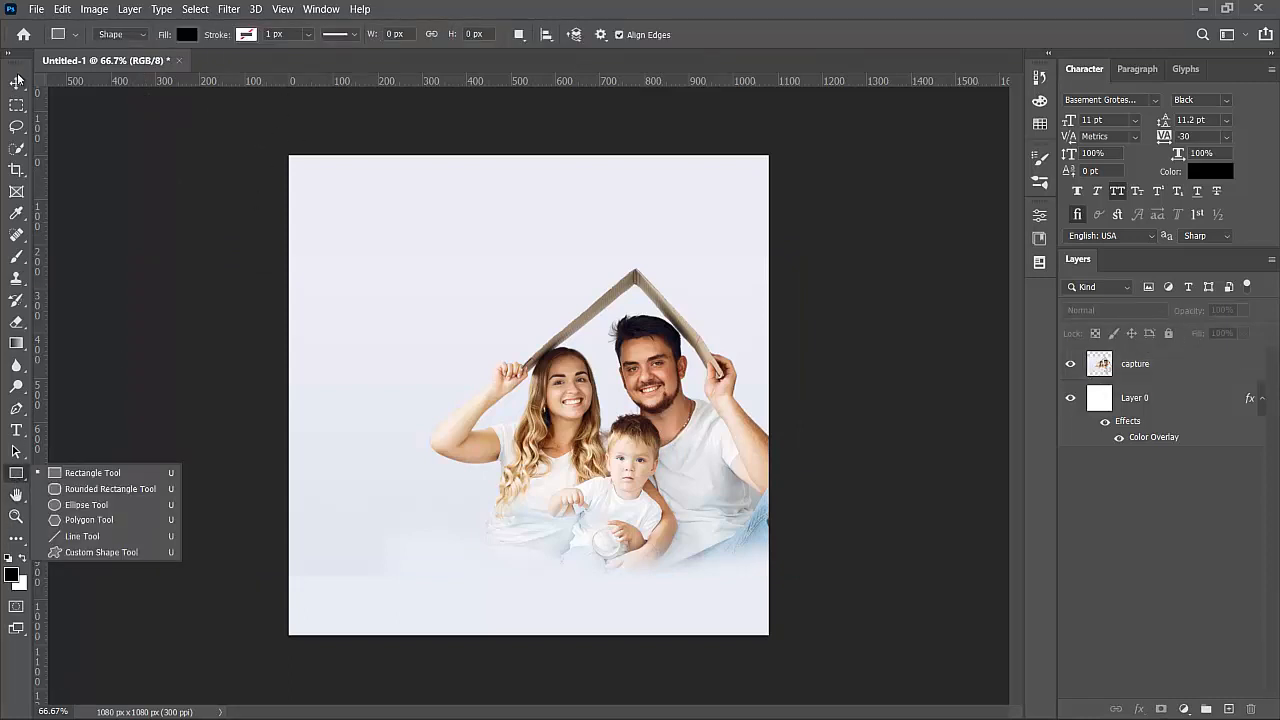
{"action": "left_click_drag", "start_coordinate": [273, 148], "coordinate": [802, 649]}
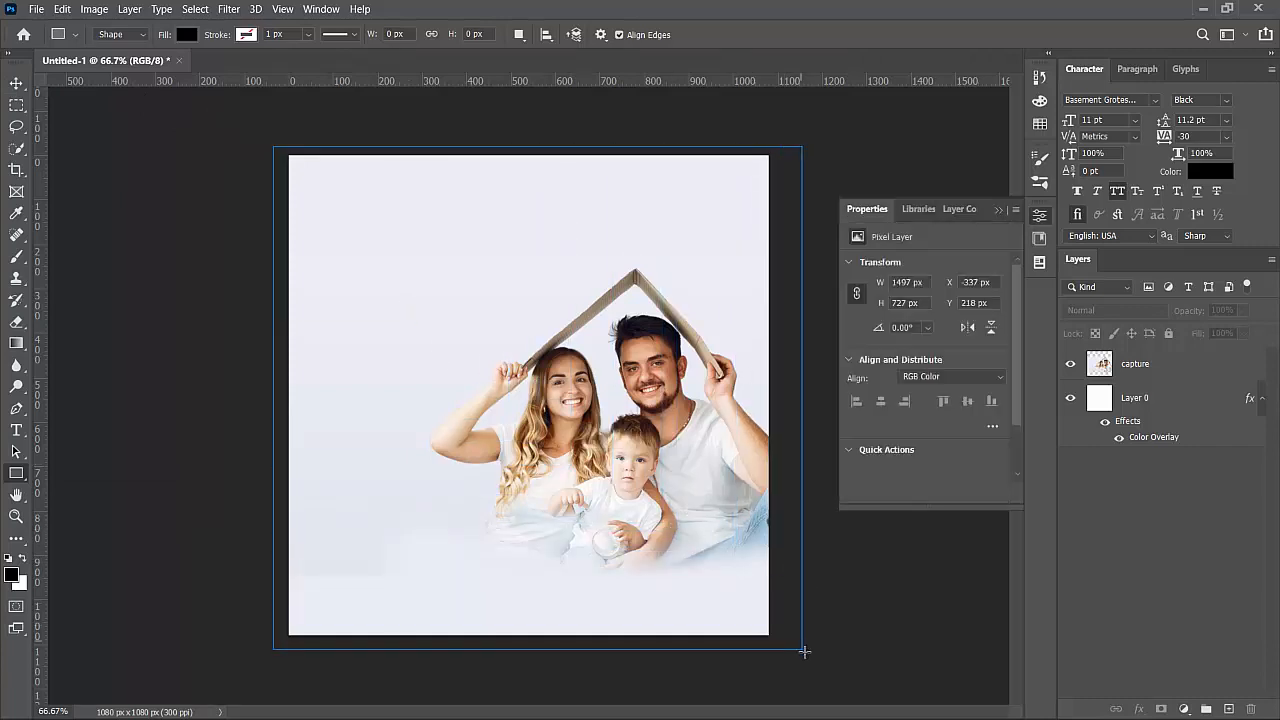
{"action": "left_click", "coordinate": [184, 35]}
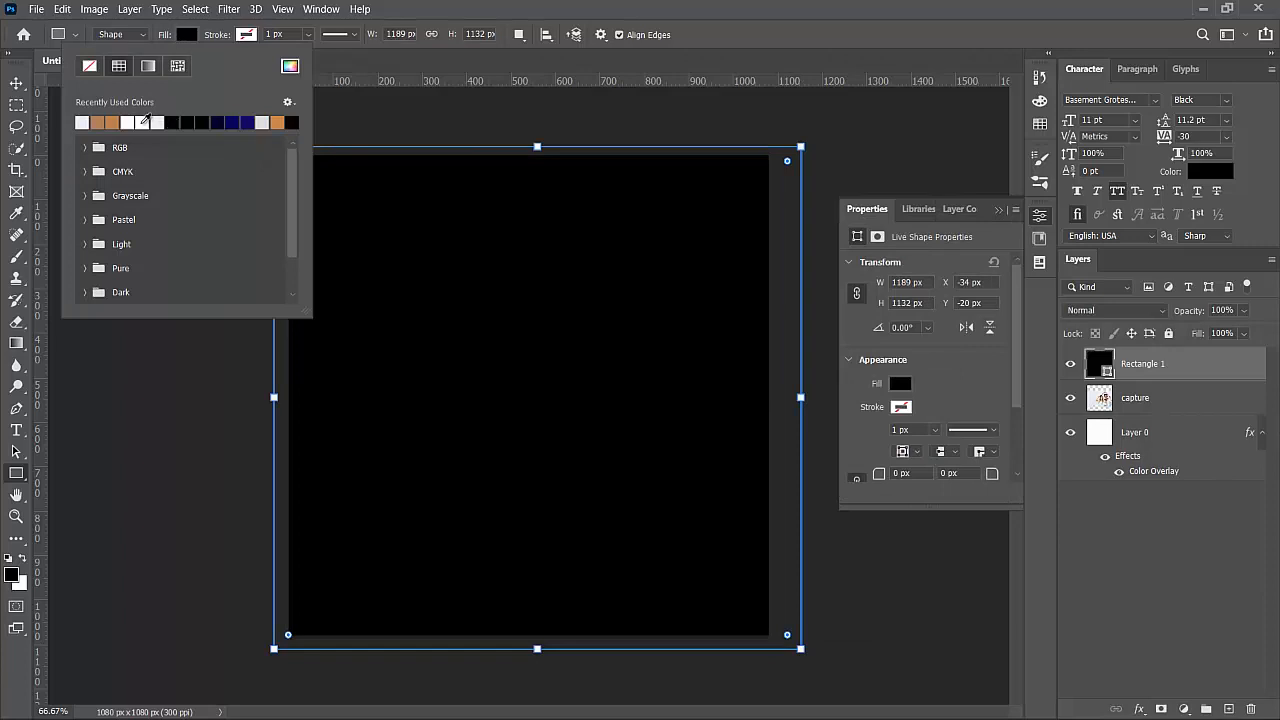
{"action": "left_click", "coordinate": [143, 121]}
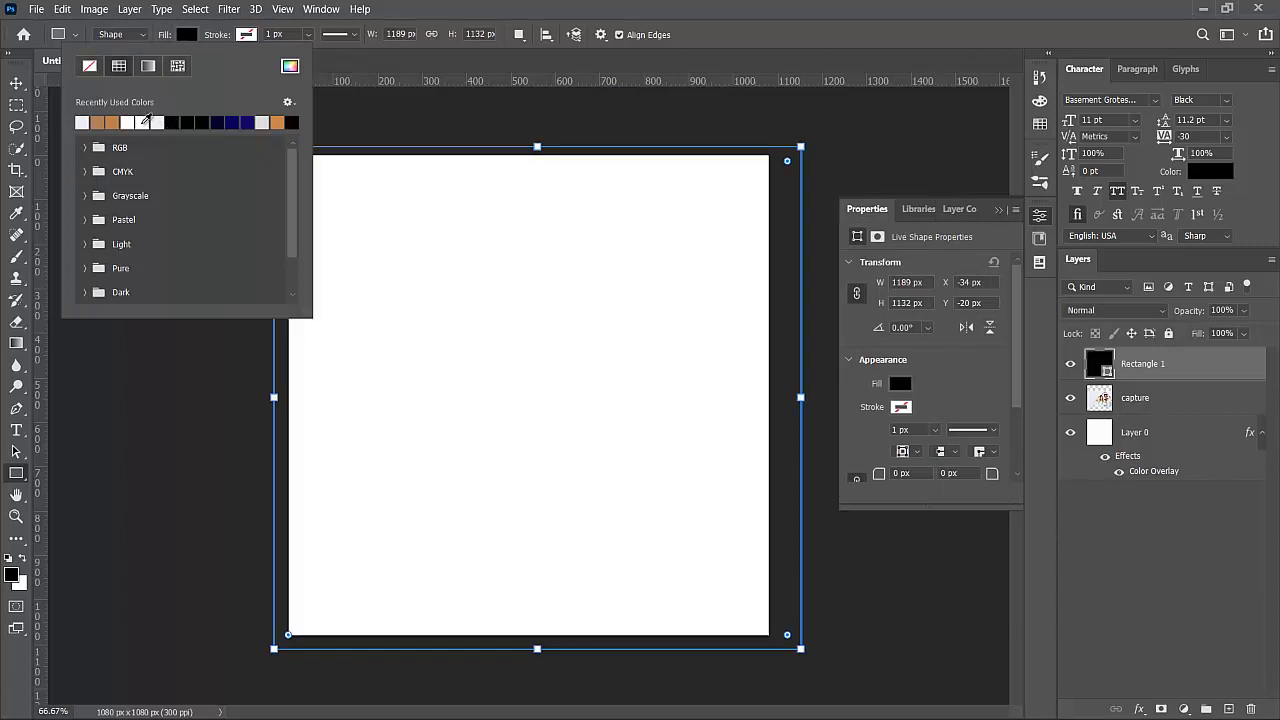
{"action": "left_click", "coordinate": [15, 86]}
{"action": "left_click", "coordinate": [15, 86]}
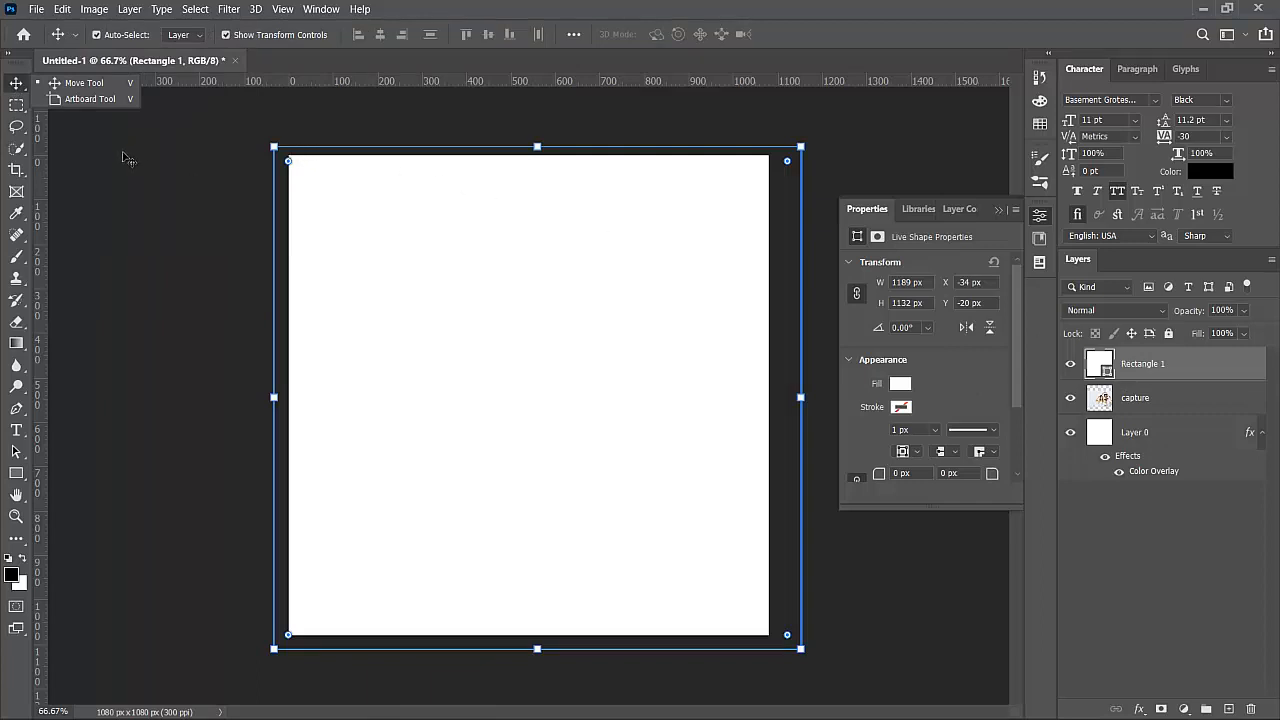
- Rasterize the white rectangle shape for erasing
{"action": "key", "text": "e"}
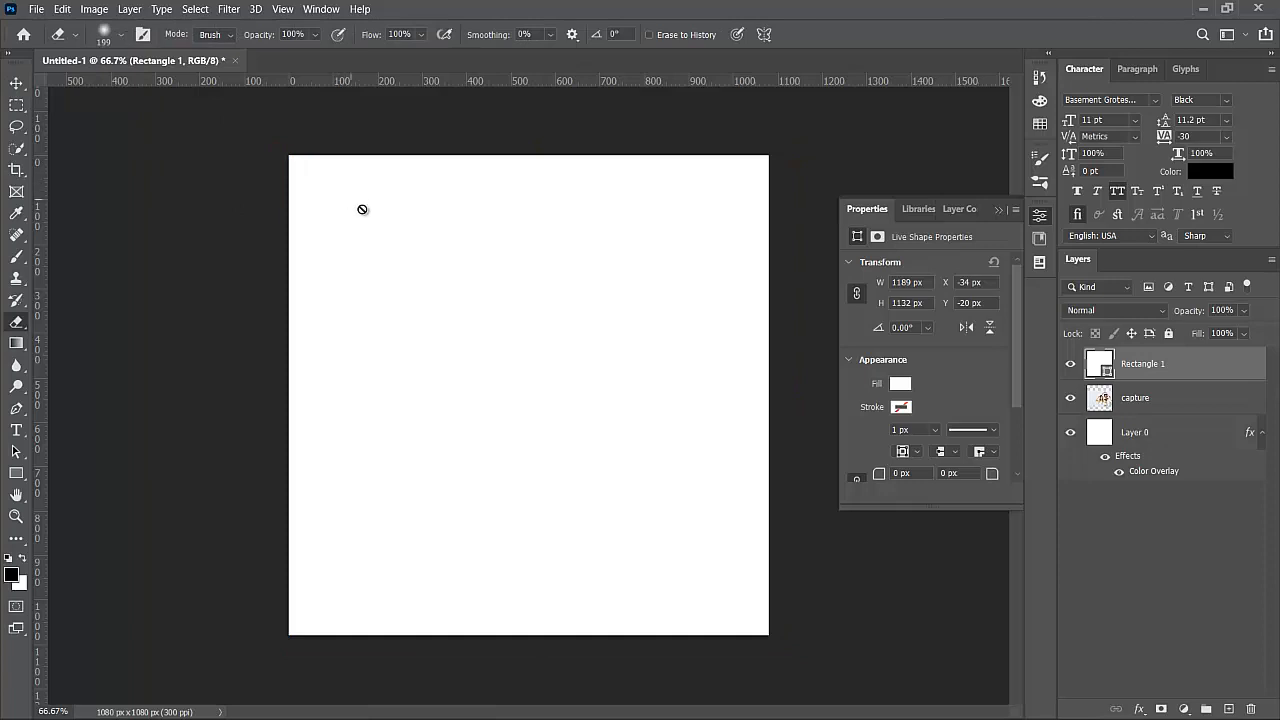
{"action": "left_click", "coordinate": [605, 276]}
{"action": "left_click", "coordinate": [572, 289]}
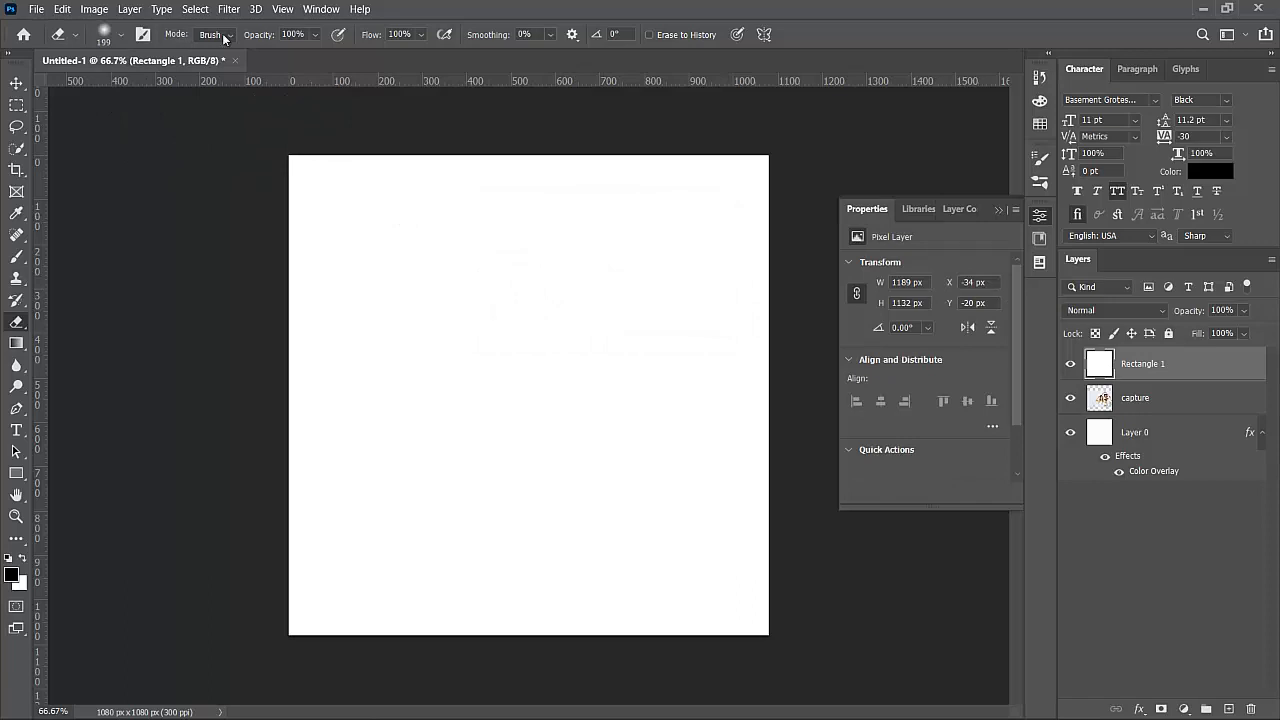
- Choose the 284 px spatter eraser tip and erase speckles into the top-left corner
{"action": "left_click", "coordinate": [144, 35]}
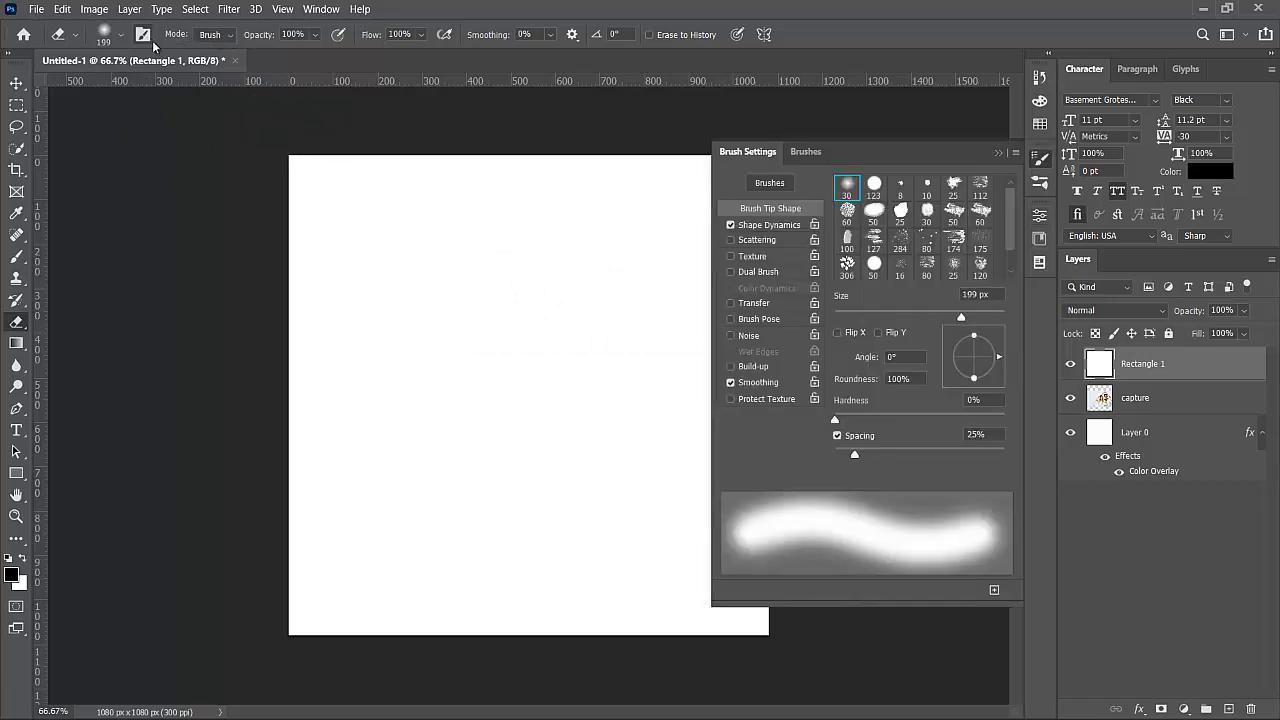
{"action": "left_click", "coordinate": [980, 212]}
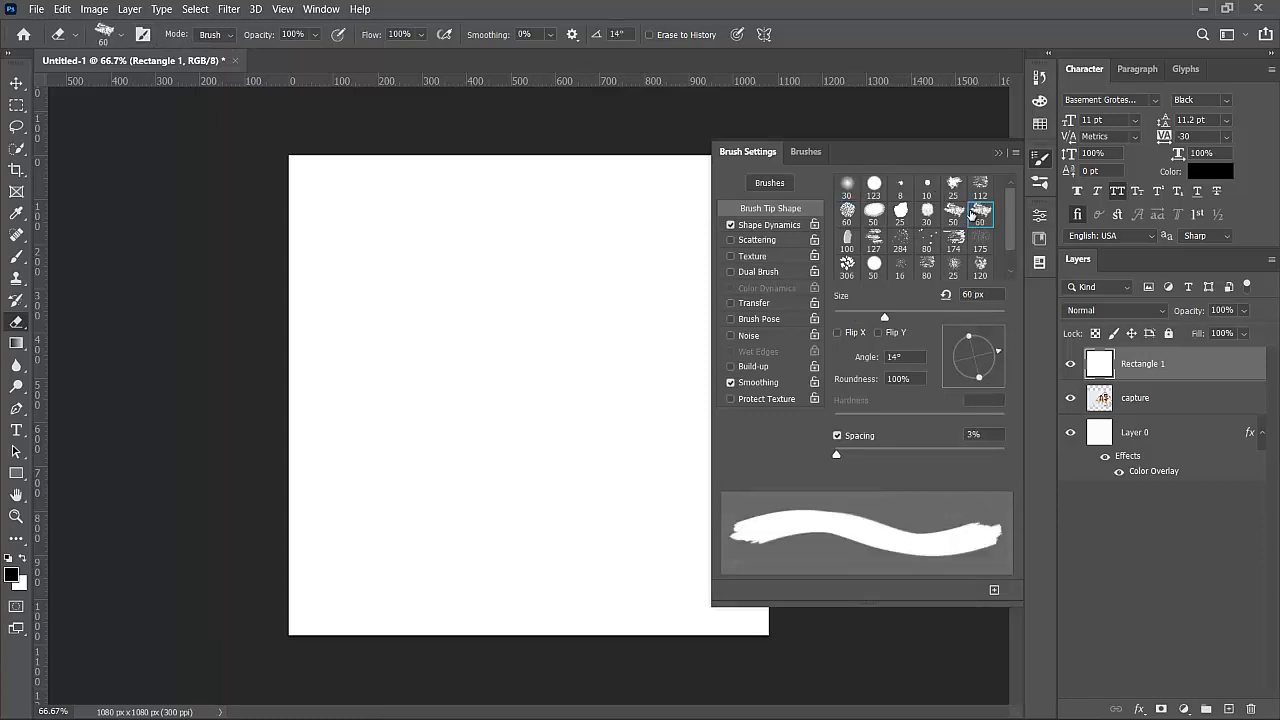
{"action": "left_click", "coordinate": [954, 212]}
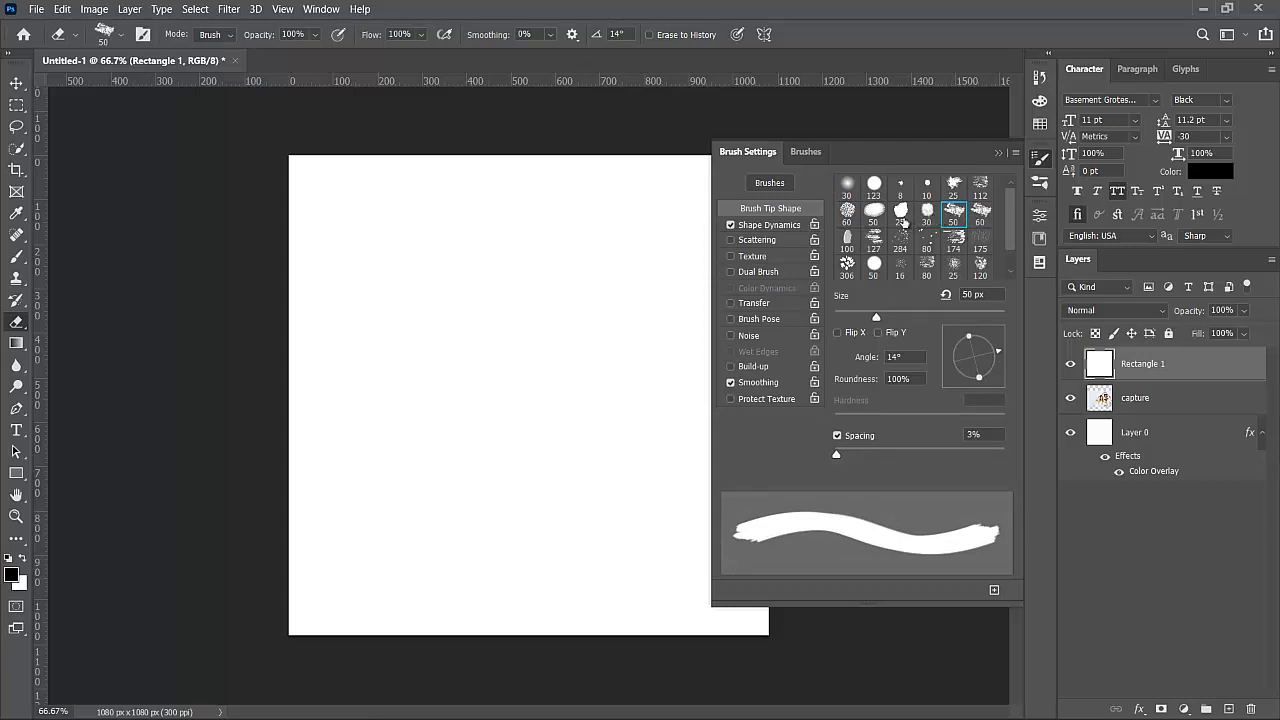
{"action": "left_click", "coordinate": [847, 212]}
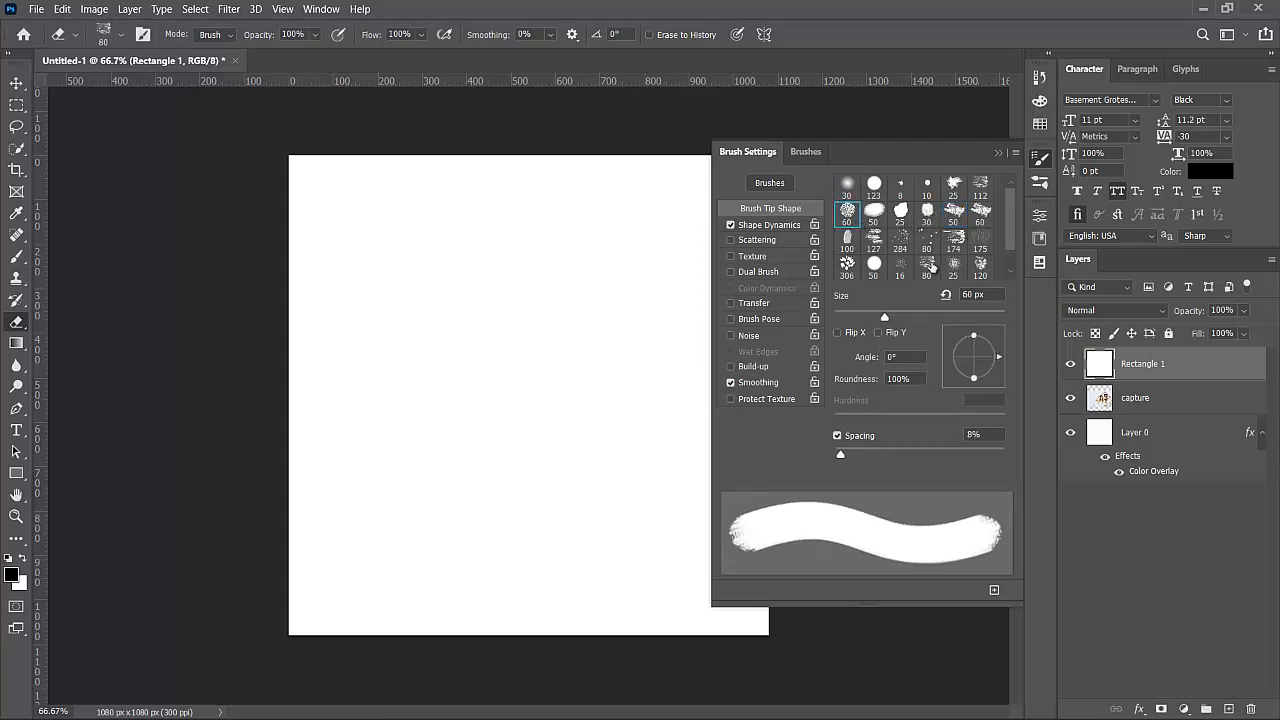
{"action": "left_click", "coordinate": [928, 264]}
{"action": "left_click", "coordinate": [954, 264]}
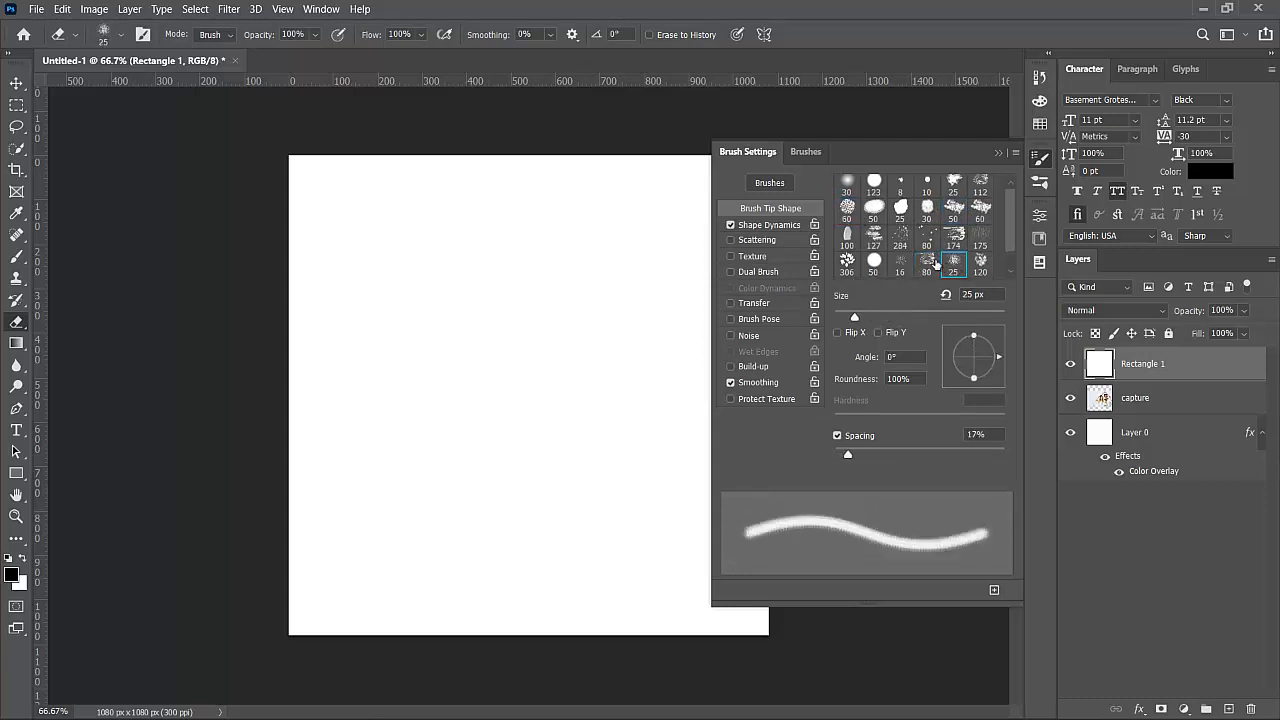
{"action": "left_click", "coordinate": [902, 262]}
{"action": "left_click", "coordinate": [903, 240]}
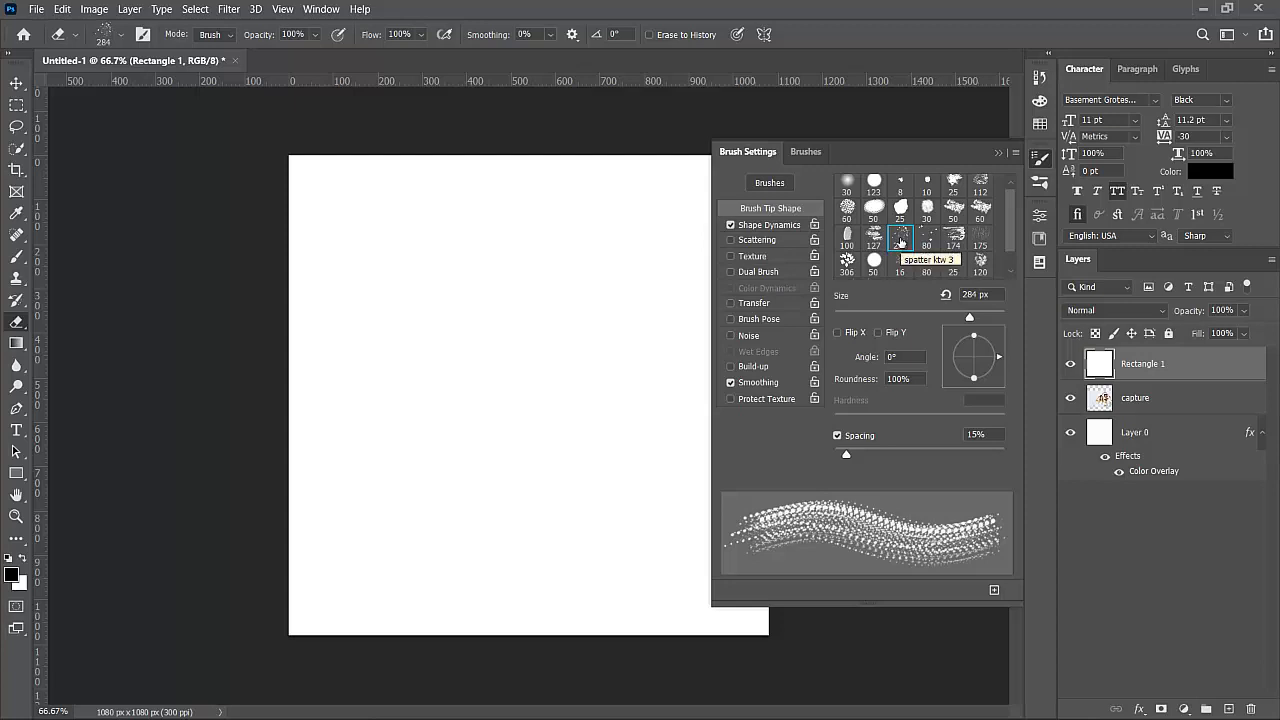
{"action": "mouse_move", "coordinate": [305, 225]}
{"action": "left_mouse_down"}
{"action": "mouse_move", "coordinate": [329, 191]}
{"action": "mouse_move", "coordinate": [400, 149]}
{"action": "left_mouse_up"}
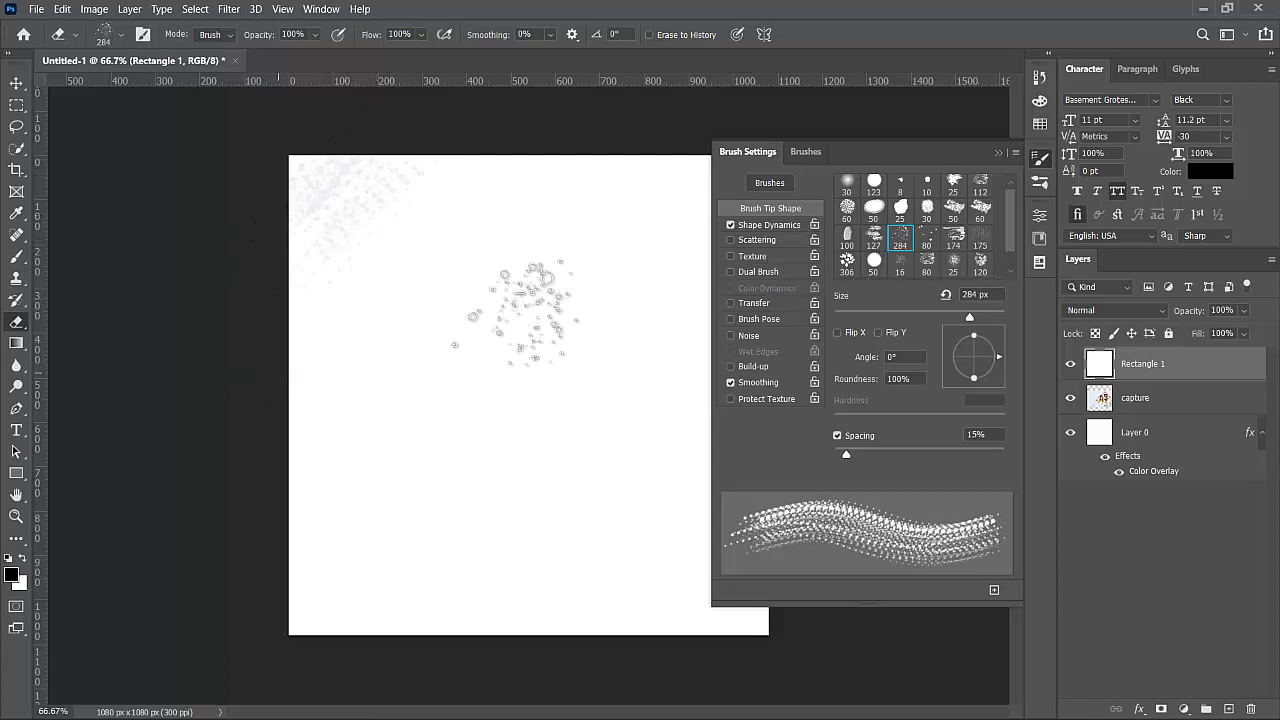
- At 20% eraser opacity, spatter away the white overlay to reveal the photo's lower right
{"action": "left_click", "coordinate": [998, 150]}
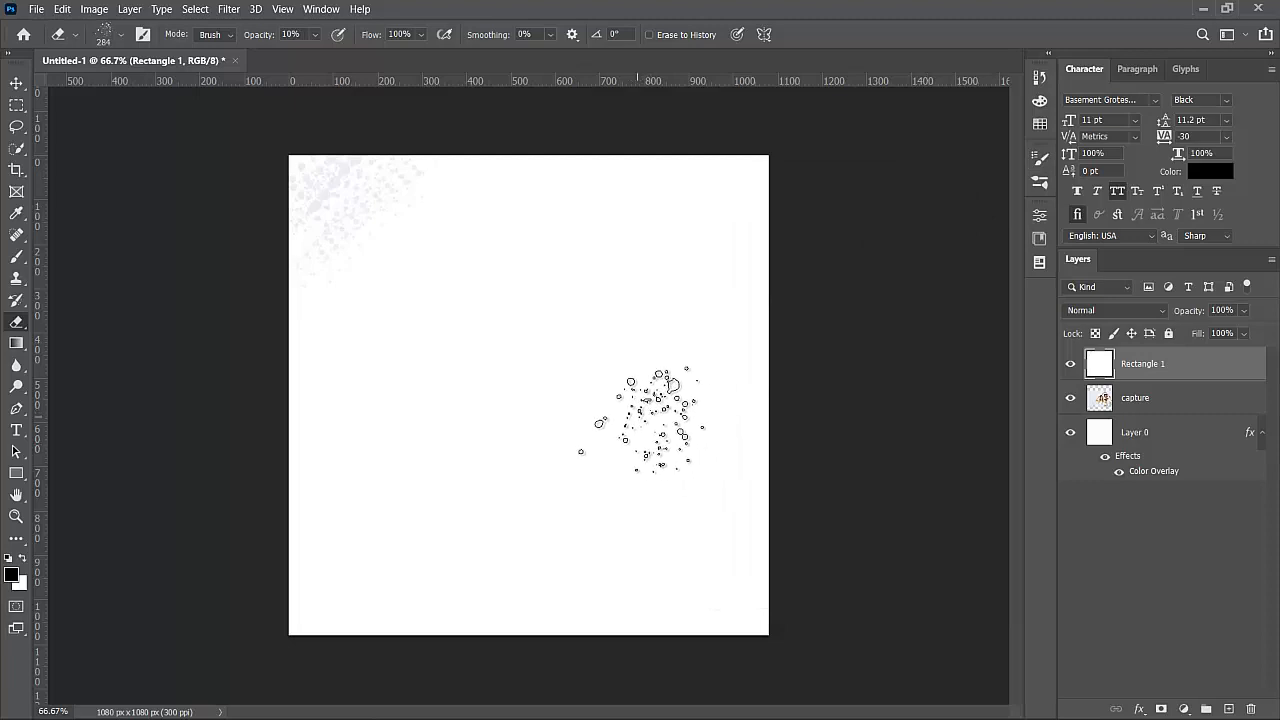
{"action": "key", "text": "2"}
{"action": "mouse_move", "coordinate": [695, 415]}
{"action": "left_mouse_down"}
{"action": "mouse_move", "coordinate": [630, 418]}
{"action": "mouse_move", "coordinate": [628, 460]}
{"action": "mouse_move", "coordinate": [592, 485]}
{"action": "mouse_move", "coordinate": [550, 420]}
{"action": "mouse_move", "coordinate": [685, 375]}
{"action": "mouse_move", "coordinate": [620, 390]}
{"action": "mouse_move", "coordinate": [600, 410]}
{"action": "mouse_move", "coordinate": [618, 470]}
{"action": "mouse_move", "coordinate": [580, 420]}
{"action": "mouse_move", "coordinate": [570, 378]}
{"action": "mouse_move", "coordinate": [532, 400]}
{"action": "mouse_move", "coordinate": [528, 455]}
{"action": "mouse_move", "coordinate": [582, 524]}
{"action": "mouse_move", "coordinate": [518, 528]}
{"action": "mouse_move", "coordinate": [635, 582]}
{"action": "mouse_move", "coordinate": [635, 548]}
{"action": "mouse_move", "coordinate": [555, 488]}
{"action": "mouse_move", "coordinate": [605, 488]}
{"action": "mouse_move", "coordinate": [665, 438]}
{"action": "mouse_move", "coordinate": [685, 363]}
{"action": "mouse_move", "coordinate": [705, 480]}
{"action": "mouse_move", "coordinate": [690, 527]}
{"action": "mouse_move", "coordinate": [672, 497]}
{"action": "mouse_move", "coordinate": [698, 530]}
{"action": "mouse_move", "coordinate": [668, 548]}
{"action": "mouse_move", "coordinate": [596, 510]}
{"action": "mouse_move", "coordinate": [560, 455]}
{"action": "left_mouse_up"}
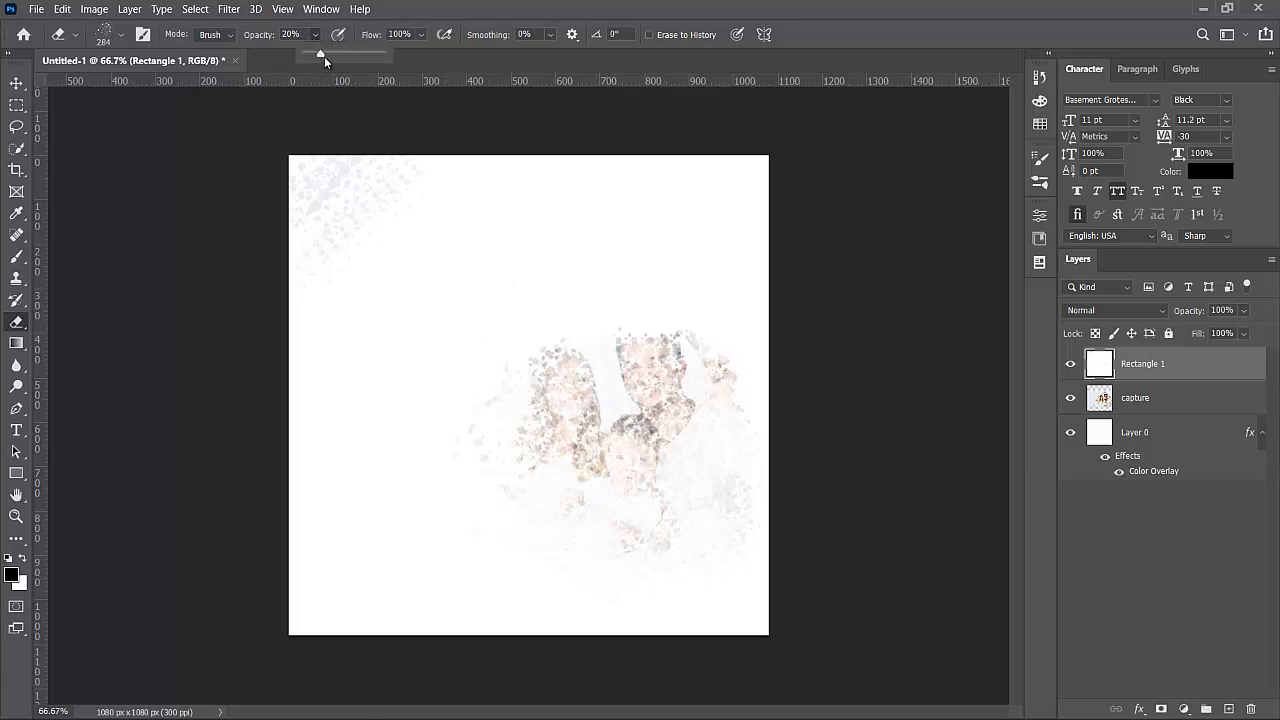
{"action": "left_click_drag", "start_coordinate": [324, 56], "coordinate": [447, 72]}
{"action": "mouse_move", "coordinate": [735, 385]}
{"action": "left_mouse_down"}
{"action": "mouse_move", "coordinate": [705, 460]}
{"action": "mouse_move", "coordinate": [620, 435]}
{"action": "mouse_move", "coordinate": [680, 445]}
{"action": "mouse_move", "coordinate": [655, 480]}
{"action": "mouse_move", "coordinate": [680, 445]}
{"action": "mouse_move", "coordinate": [630, 370]}
{"action": "mouse_move", "coordinate": [580, 365]}
{"action": "mouse_move", "coordinate": [680, 395]}
{"action": "mouse_move", "coordinate": [590, 375]}
{"action": "mouse_move", "coordinate": [675, 370]}
{"action": "mouse_move", "coordinate": [715, 410]}
{"action": "mouse_move", "coordinate": [690, 375]}
{"action": "mouse_move", "coordinate": [620, 335]}
{"action": "mouse_move", "coordinate": [555, 370]}
{"action": "mouse_move", "coordinate": [670, 445]}
{"action": "mouse_move", "coordinate": [595, 455]}
{"action": "mouse_move", "coordinate": [570, 495]}
{"action": "mouse_move", "coordinate": [520, 495]}
{"action": "mouse_move", "coordinate": [505, 430]}
{"action": "mouse_move", "coordinate": [545, 425]}
{"action": "mouse_move", "coordinate": [565, 520]}
{"action": "mouse_move", "coordinate": [595, 555]}
{"action": "mouse_move", "coordinate": [635, 550]}
{"action": "mouse_move", "coordinate": [645, 465]}
{"action": "mouse_move", "coordinate": [710, 500]}
{"action": "mouse_move", "coordinate": [715, 530]}
{"action": "mouse_move", "coordinate": [675, 455]}
{"action": "mouse_move", "coordinate": [695, 430]}
{"action": "mouse_move", "coordinate": [680, 425]}
{"action": "mouse_move", "coordinate": [645, 300]}
{"action": "mouse_move", "coordinate": [705, 330]}
{"action": "mouse_move", "coordinate": [645, 285]}
{"action": "mouse_move", "coordinate": [550, 350]}
{"action": "mouse_move", "coordinate": [550, 315]}
{"action": "mouse_move", "coordinate": [572, 297]}
{"action": "mouse_move", "coordinate": [530, 380]}
{"action": "mouse_move", "coordinate": [485, 410]}
{"action": "mouse_move", "coordinate": [480, 450]}
{"action": "mouse_move", "coordinate": [540, 520]}
{"action": "mouse_move", "coordinate": [550, 555]}
{"action": "mouse_move", "coordinate": [690, 510]}
{"action": "mouse_move", "coordinate": [725, 455]}
{"action": "mouse_move", "coordinate": [700, 440]}
{"action": "mouse_move", "coordinate": [650, 290]}
{"action": "mouse_move", "coordinate": [600, 290]}
{"action": "mouse_move", "coordinate": [710, 350]}
{"action": "mouse_move", "coordinate": [490, 305]}
{"action": "left_mouse_up"}
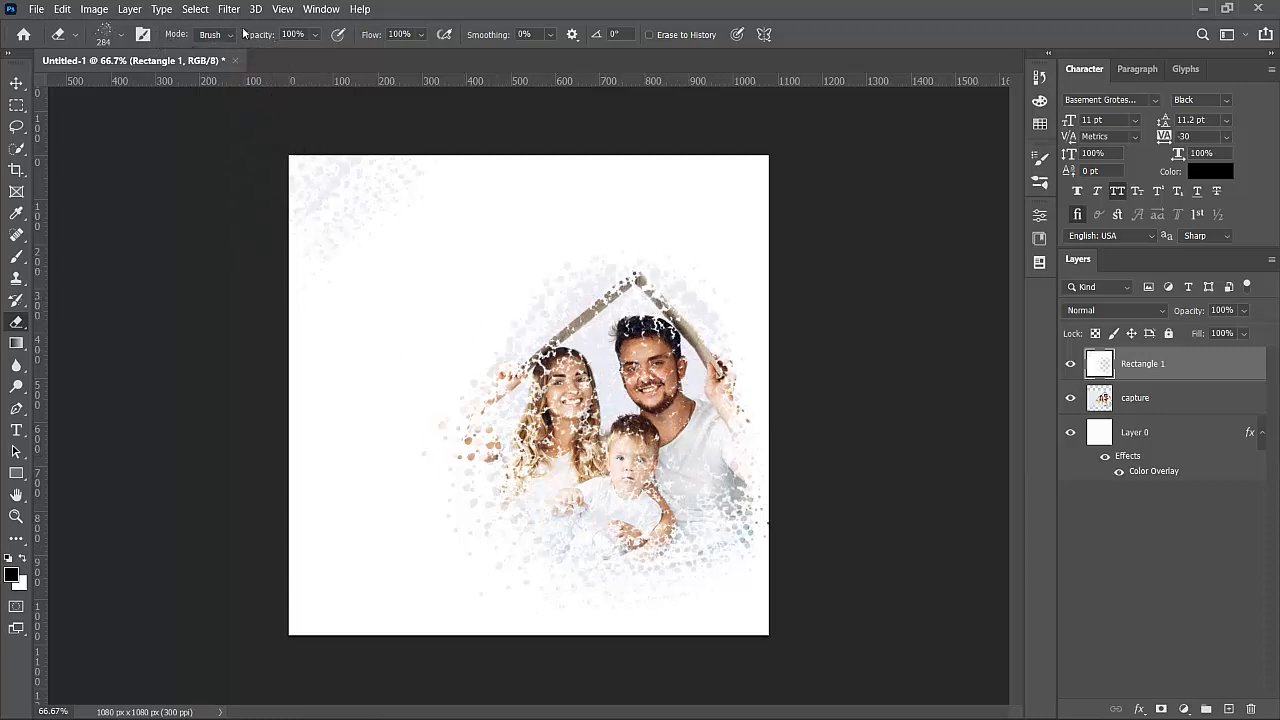
- Lower the eraser opacity to 35% and softly fade the overlay from the bottom left
{"action": "left_click", "coordinate": [316, 35]}
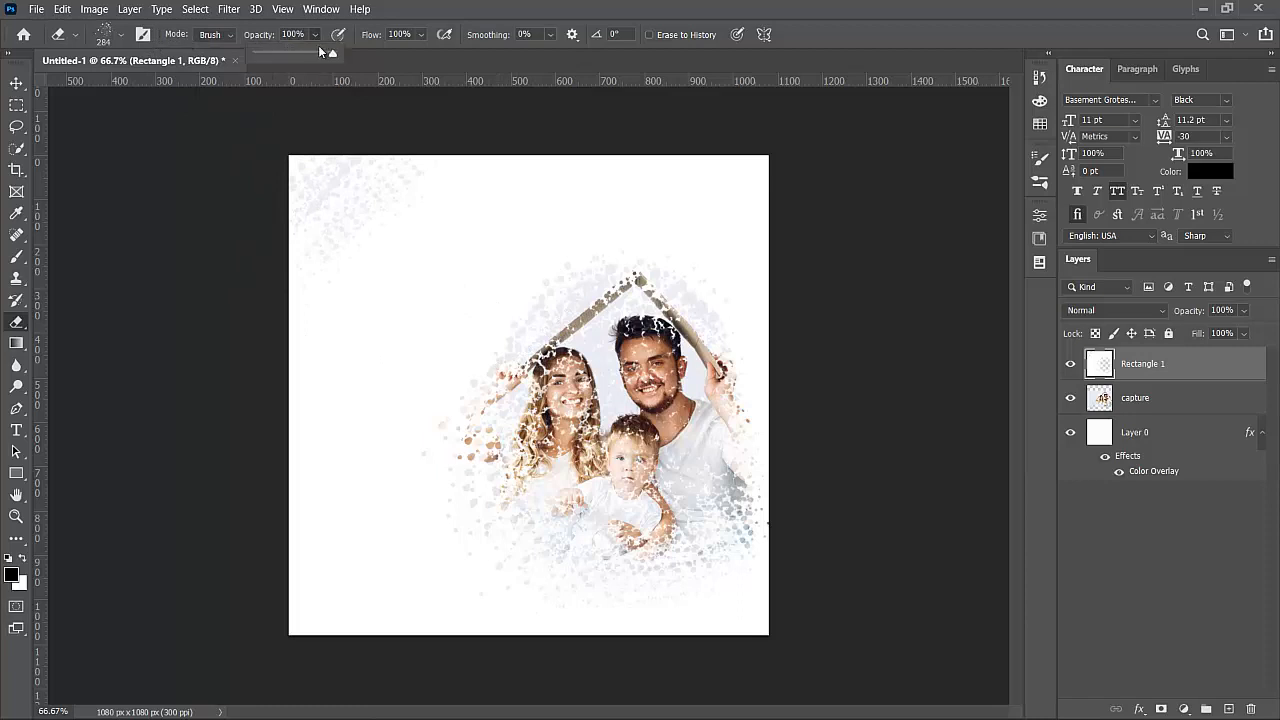
{"action": "left_click_drag", "start_coordinate": [300, 53], "coordinate": [298, 53]}
{"action": "mouse_move", "coordinate": [273, 622]}
{"action": "left_mouse_down"}
{"action": "mouse_move", "coordinate": [380, 502]}
{"action": "mouse_move", "coordinate": [445, 377]}
{"action": "mouse_move", "coordinate": [380, 382]}
{"action": "mouse_move", "coordinate": [271, 433]}
{"action": "left_mouse_up"}
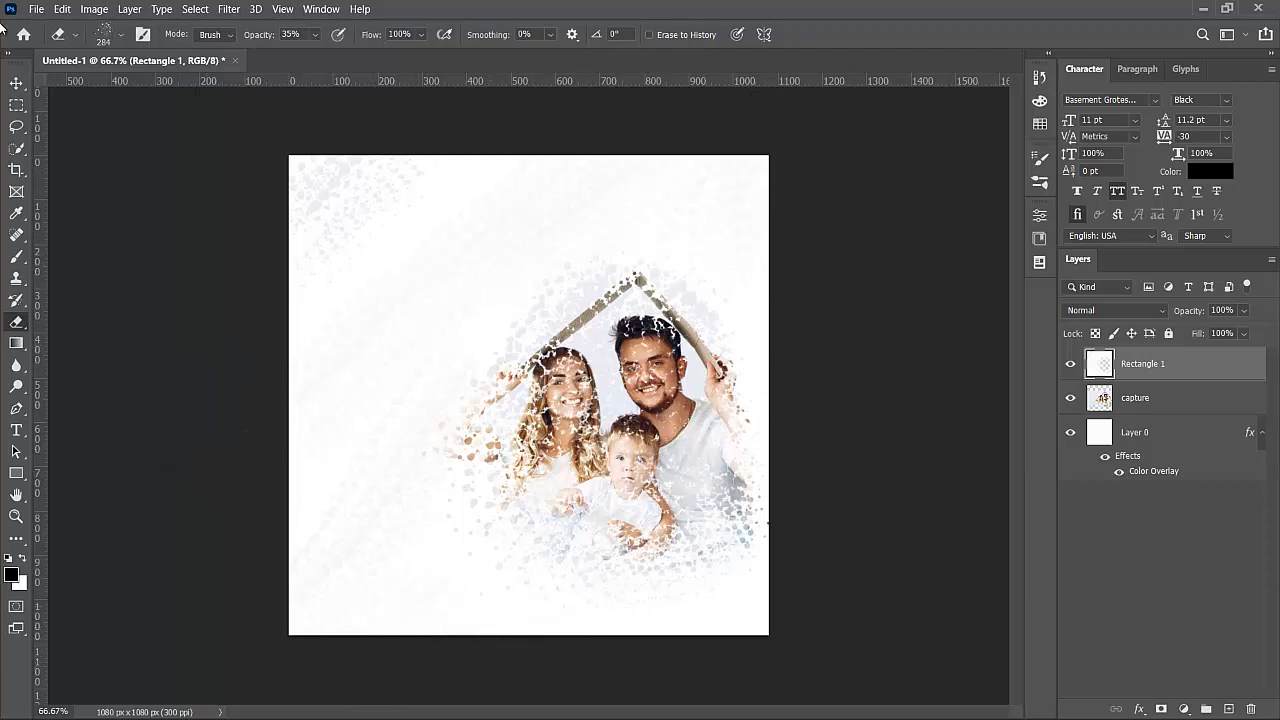
{"action": "left_click", "coordinate": [16, 83]}
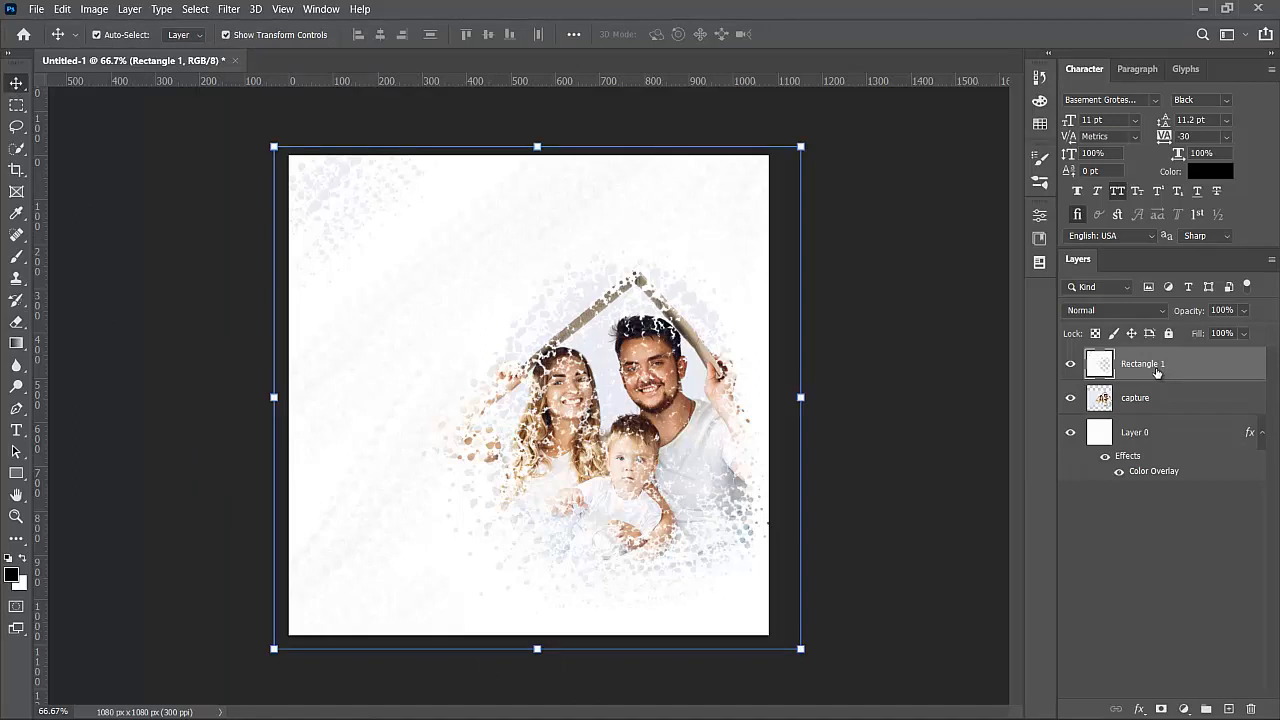
- Clear the white speckles from the woman's and child's faces with an 88 px soft round eraser at 100%
{"action": "key", "text": "e"}
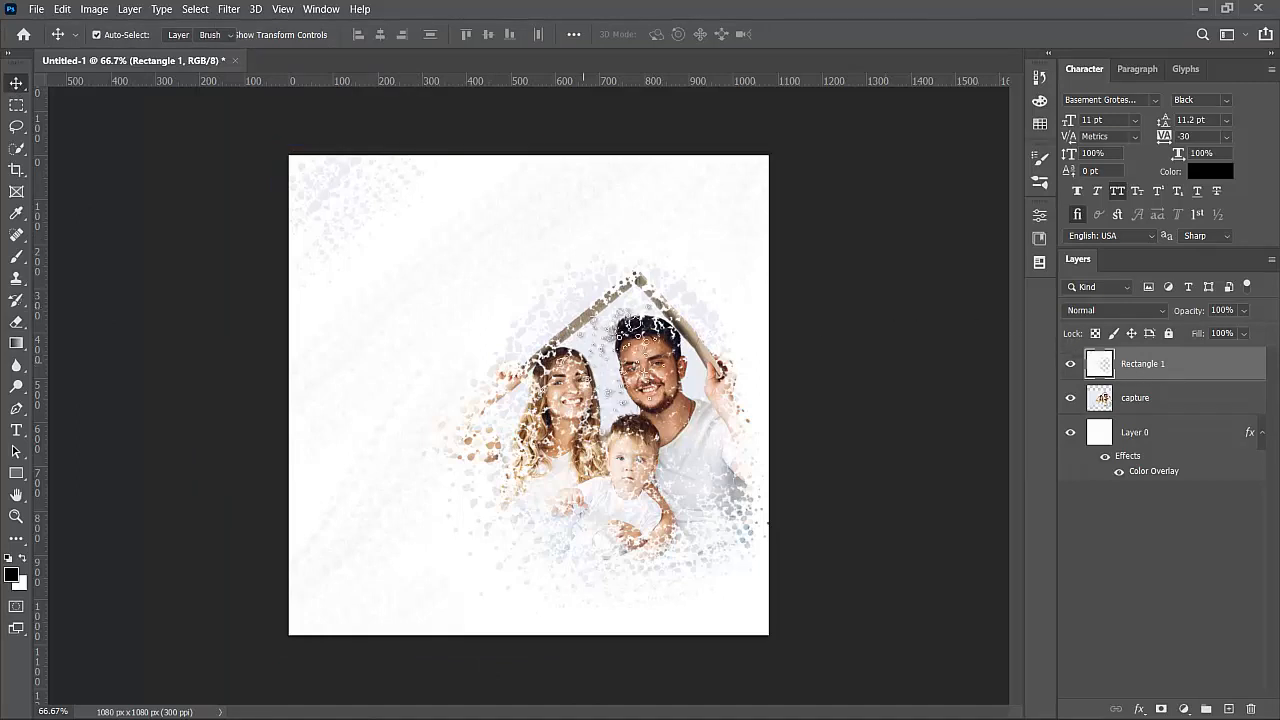
{"action": "left_click", "coordinate": [116, 36]}
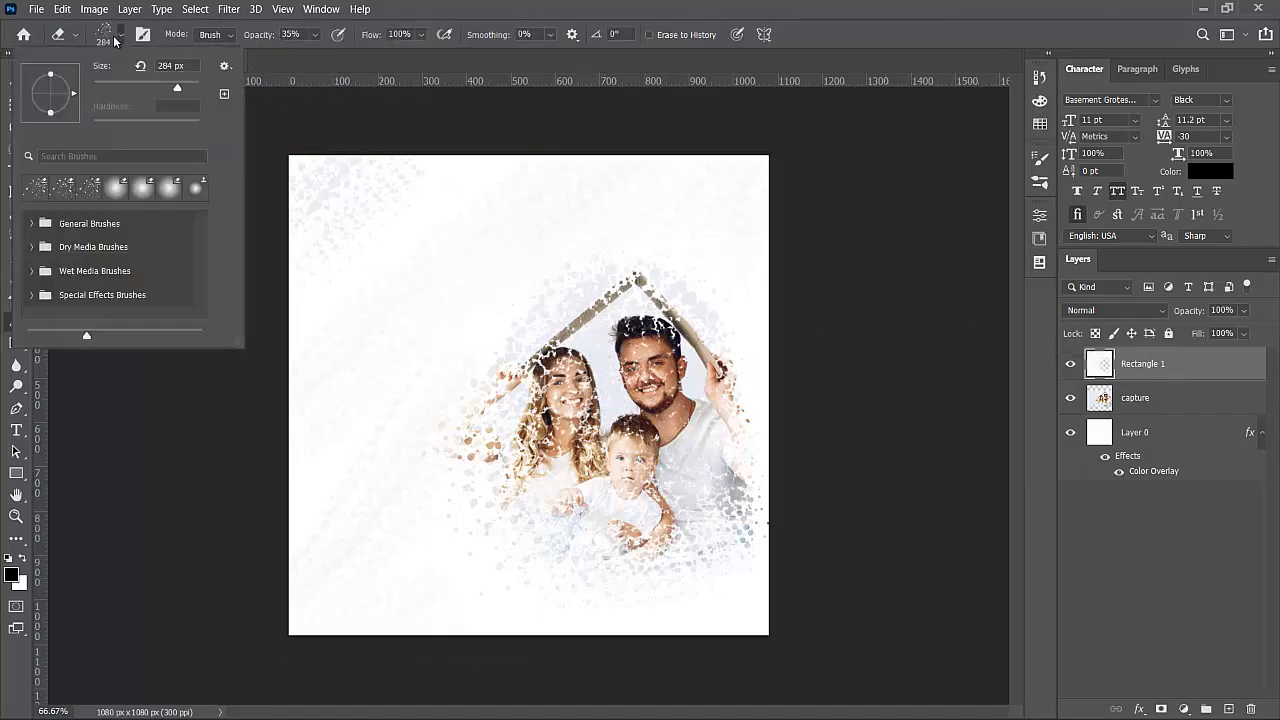
{"action": "left_click", "coordinate": [117, 193]}
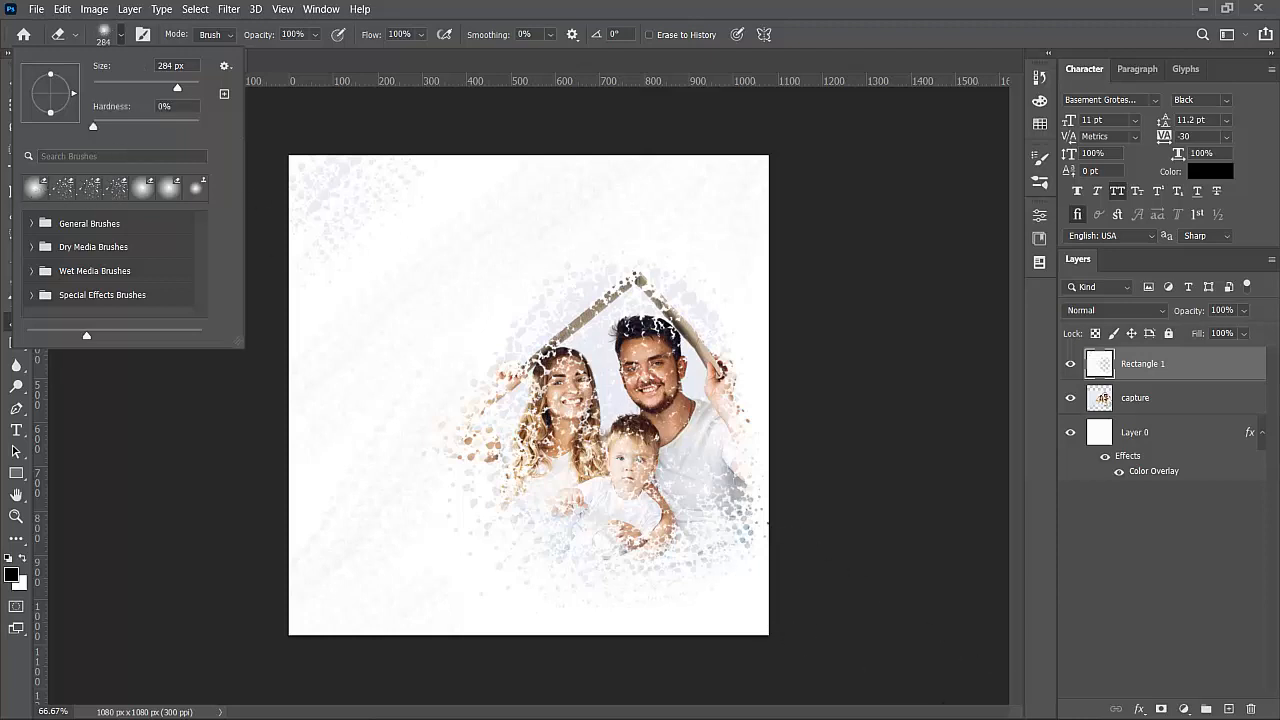
{"action": "mouse_move", "coordinate": [1094, 704]}
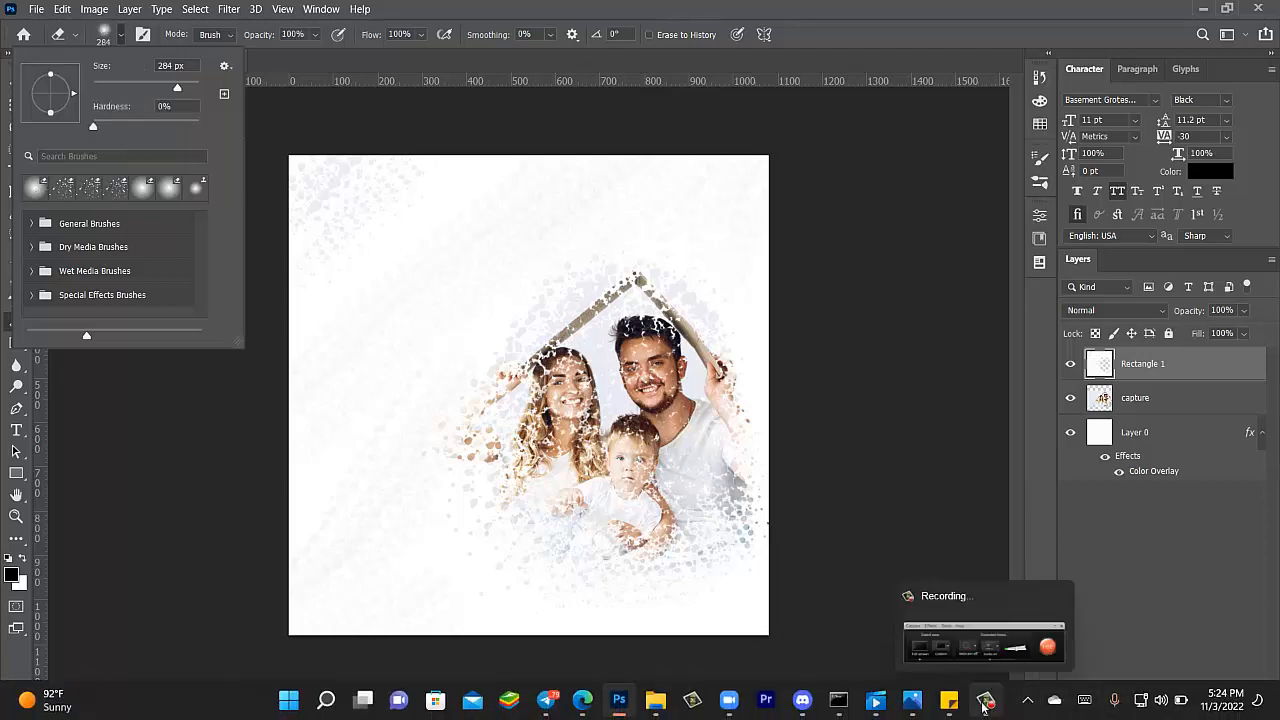
{"action": "mouse_move", "coordinate": [603, 436]}
{"action": "left_mouse_down"}
{"action": "mouse_move", "coordinate": [593, 409]}
{"action": "mouse_move", "coordinate": [624, 414]}
{"action": "mouse_move", "coordinate": [638, 444]}
{"action": "left_mouse_up"}
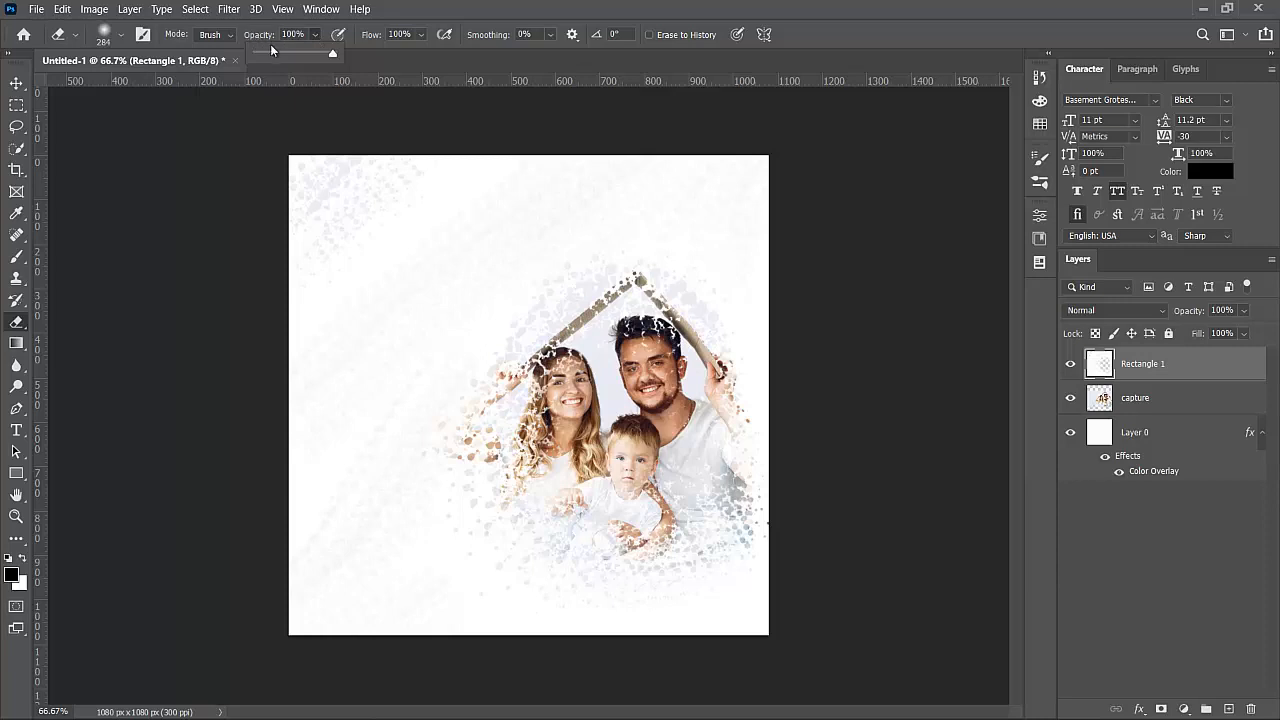
{"action": "left_click", "coordinate": [123, 38]}
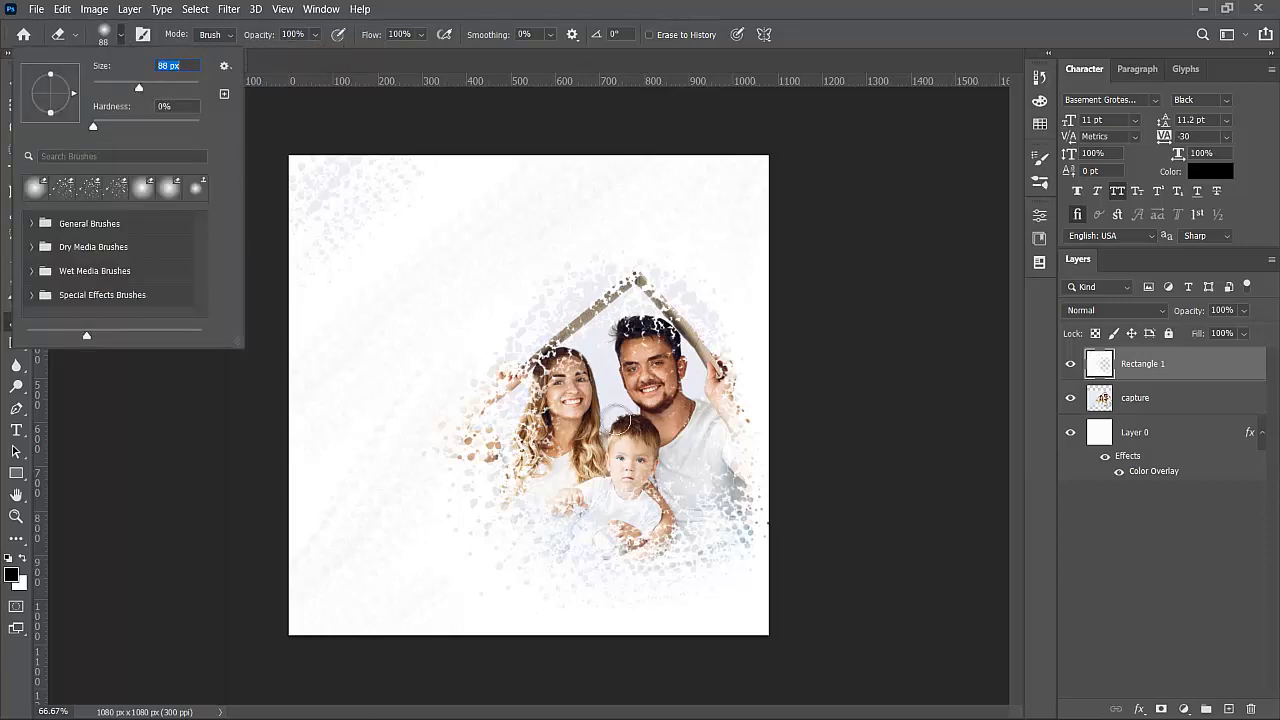
{"action": "mouse_move", "coordinate": [616, 420]}
{"action": "left_mouse_down"}
{"action": "mouse_move", "coordinate": [576, 380]}
{"action": "mouse_move", "coordinate": [566, 399]}
{"action": "mouse_move", "coordinate": [538, 382]}
{"action": "mouse_move", "coordinate": [560, 348]}
{"action": "left_mouse_up"}
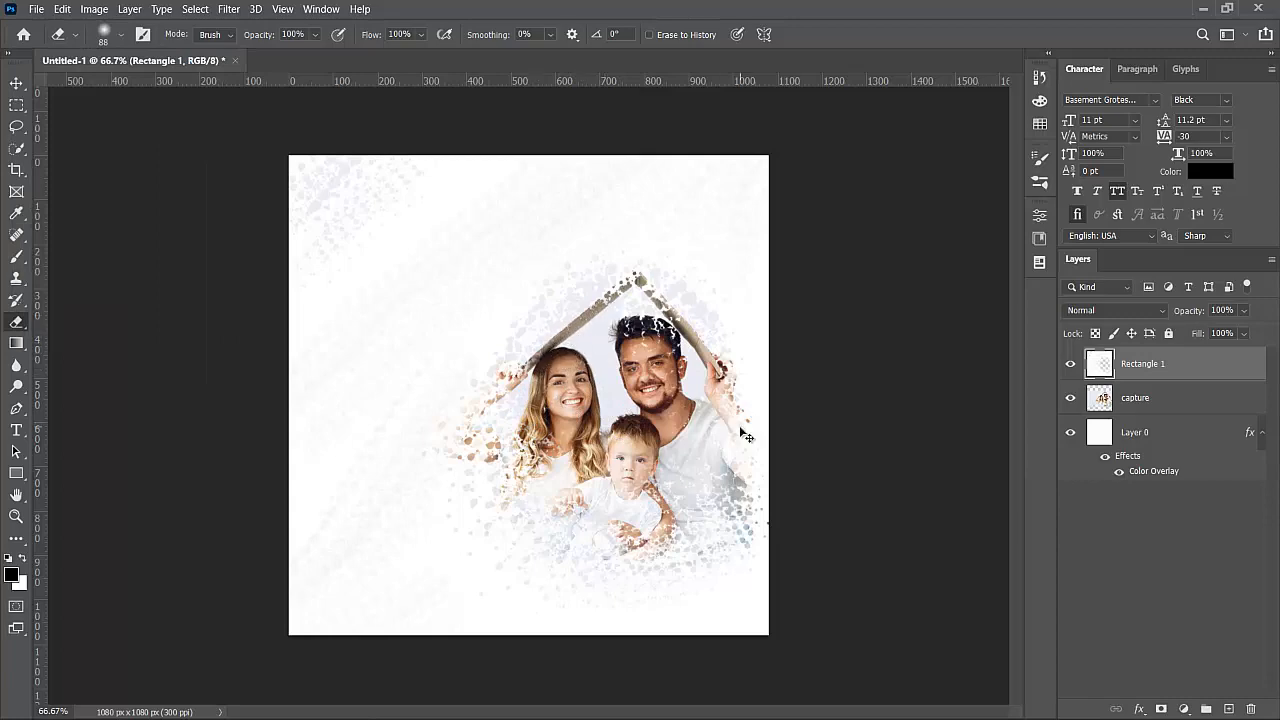
{"action": "key", "text": "ctrl+plus"}
{"action": "key", "text": "ctrl+plus"}
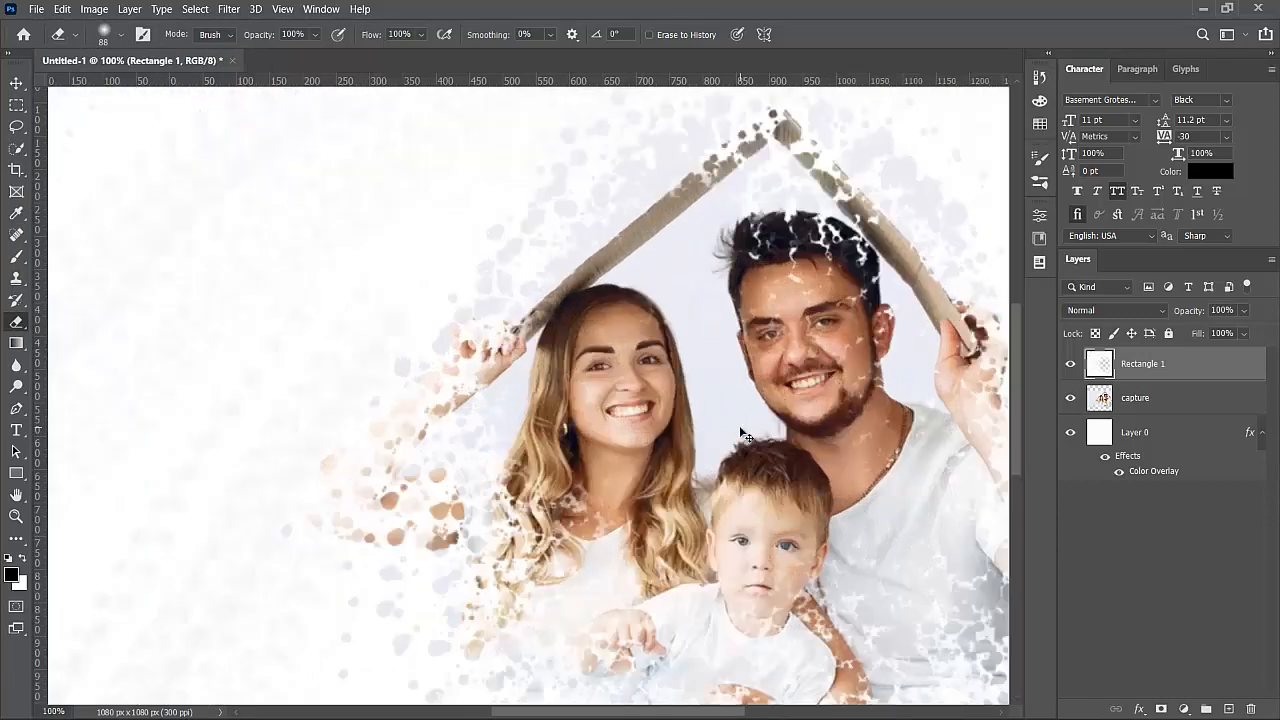
- Erase the remaining speckles from the man's face, the child, and the woman's raised arm and hands
{"action": "key", "text": "ctrl+minus"}
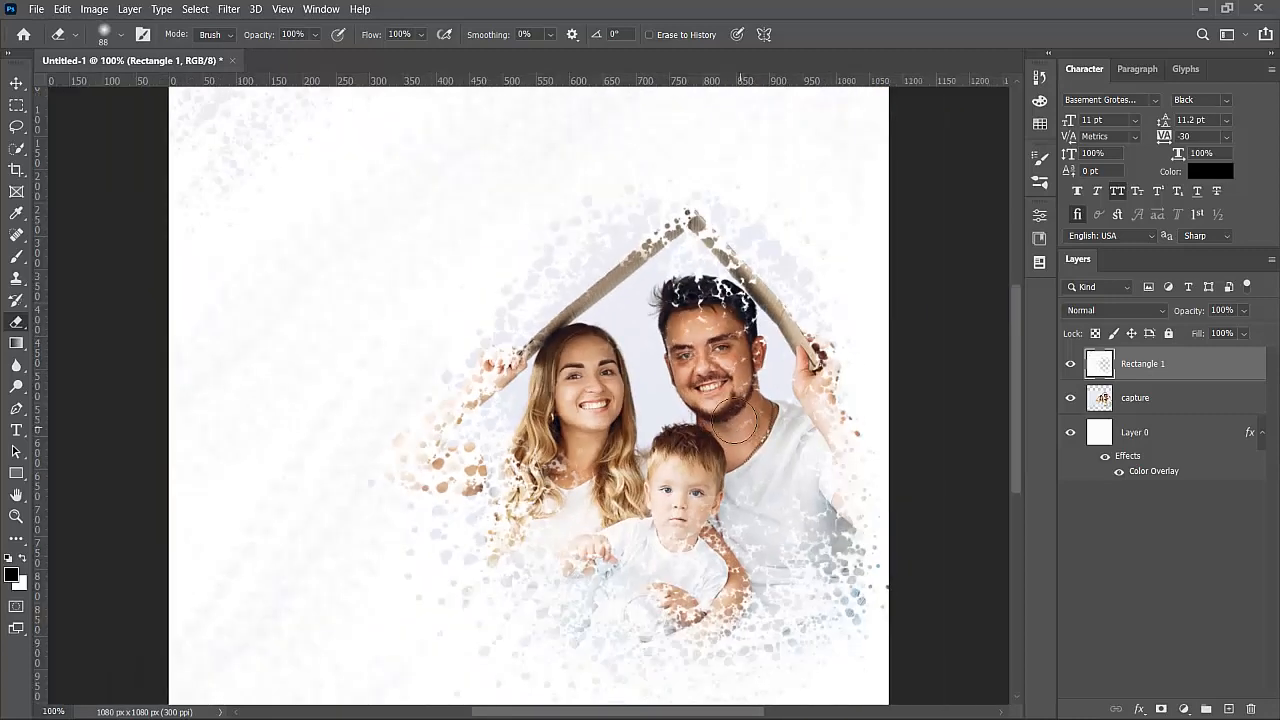
{"action": "mouse_move", "coordinate": [698, 310]}
{"action": "left_mouse_down"}
{"action": "mouse_move", "coordinate": [757, 339]}
{"action": "mouse_move", "coordinate": [772, 412]}
{"action": "left_mouse_up"}
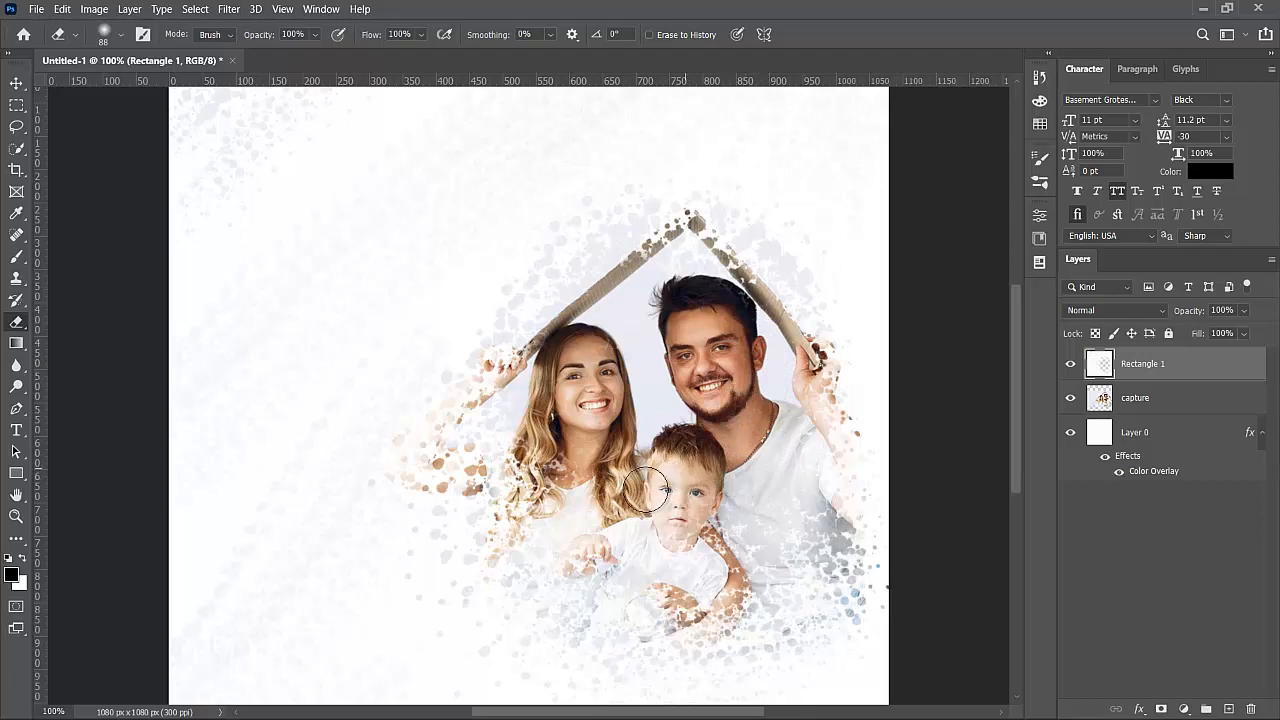
{"action": "mouse_move", "coordinate": [668, 525]}
{"action": "left_mouse_down"}
{"action": "mouse_move", "coordinate": [766, 509]}
{"action": "mouse_move", "coordinate": [811, 526]}
{"action": "mouse_move", "coordinate": [690, 545]}
{"action": "mouse_move", "coordinate": [585, 533]}
{"action": "mouse_move", "coordinate": [540, 470]}
{"action": "mouse_move", "coordinate": [580, 495]}
{"action": "mouse_move", "coordinate": [632, 420]}
{"action": "mouse_move", "coordinate": [633, 333]}
{"action": "left_mouse_up"}
{"action": "mouse_move", "coordinate": [562, 367]}
{"action": "left_mouse_down"}
{"action": "mouse_move", "coordinate": [485, 385]}
{"action": "mouse_move", "coordinate": [600, 306]}
{"action": "mouse_move", "coordinate": [634, 257]}
{"action": "mouse_move", "coordinate": [686, 223]}
{"action": "mouse_move", "coordinate": [770, 310]}
{"action": "left_mouse_up"}
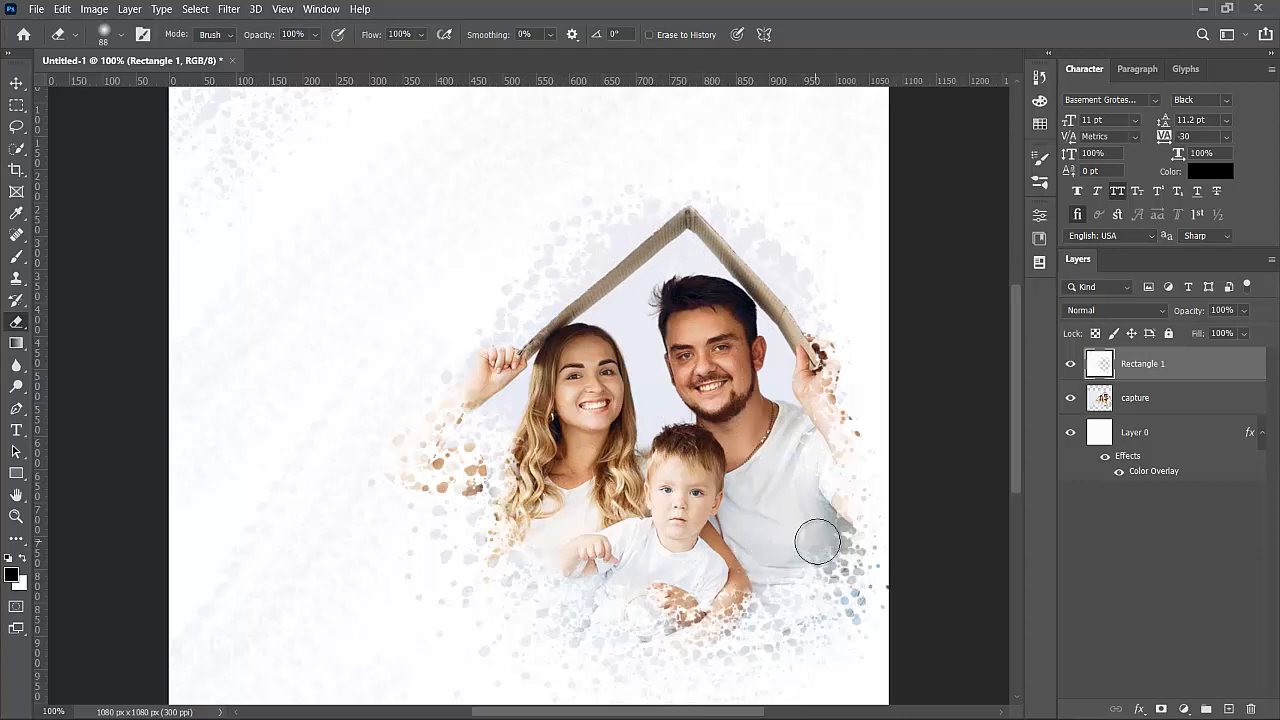
{"action": "mouse_move", "coordinate": [580, 569]}
{"action": "left_mouse_down"}
{"action": "mouse_move", "coordinate": [530, 548]}
{"action": "mouse_move", "coordinate": [602, 554]}
{"action": "mouse_move", "coordinate": [643, 543]}
{"action": "mouse_move", "coordinate": [650, 525]}
{"action": "mouse_move", "coordinate": [669, 606]}
{"action": "mouse_move", "coordinate": [652, 622]}
{"action": "mouse_move", "coordinate": [598, 588]}
{"action": "left_mouse_up"}
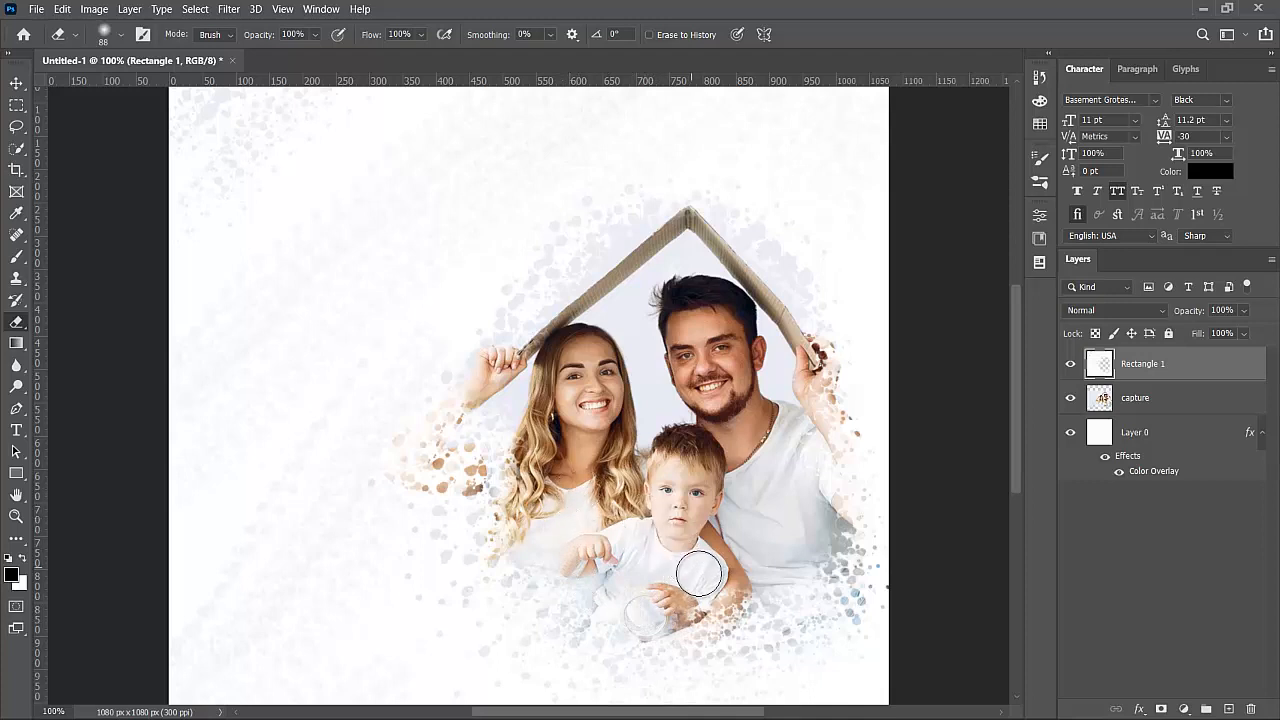
{"action": "left_click_drag", "start_coordinate": [700, 595], "coordinate": [757, 586]}
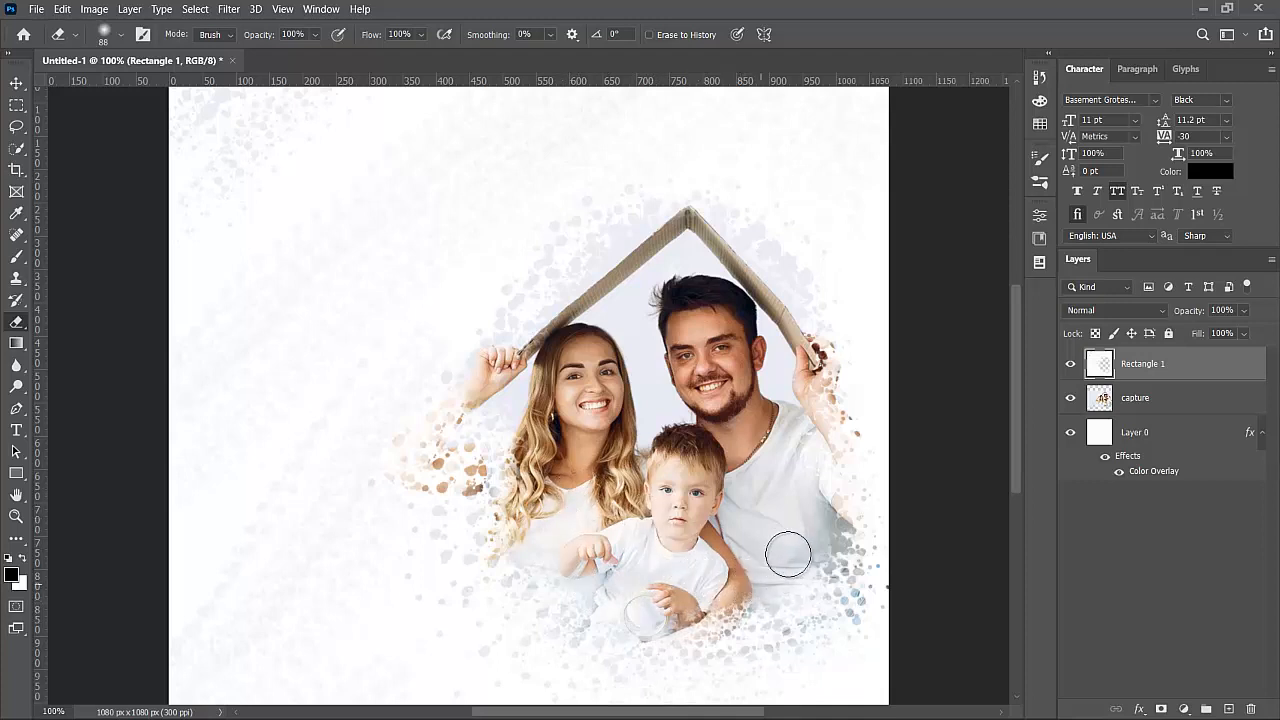
- Nudge the Rectangle 1 white overlay slightly up and to the right
{"action": "left_click", "coordinate": [15, 83]}
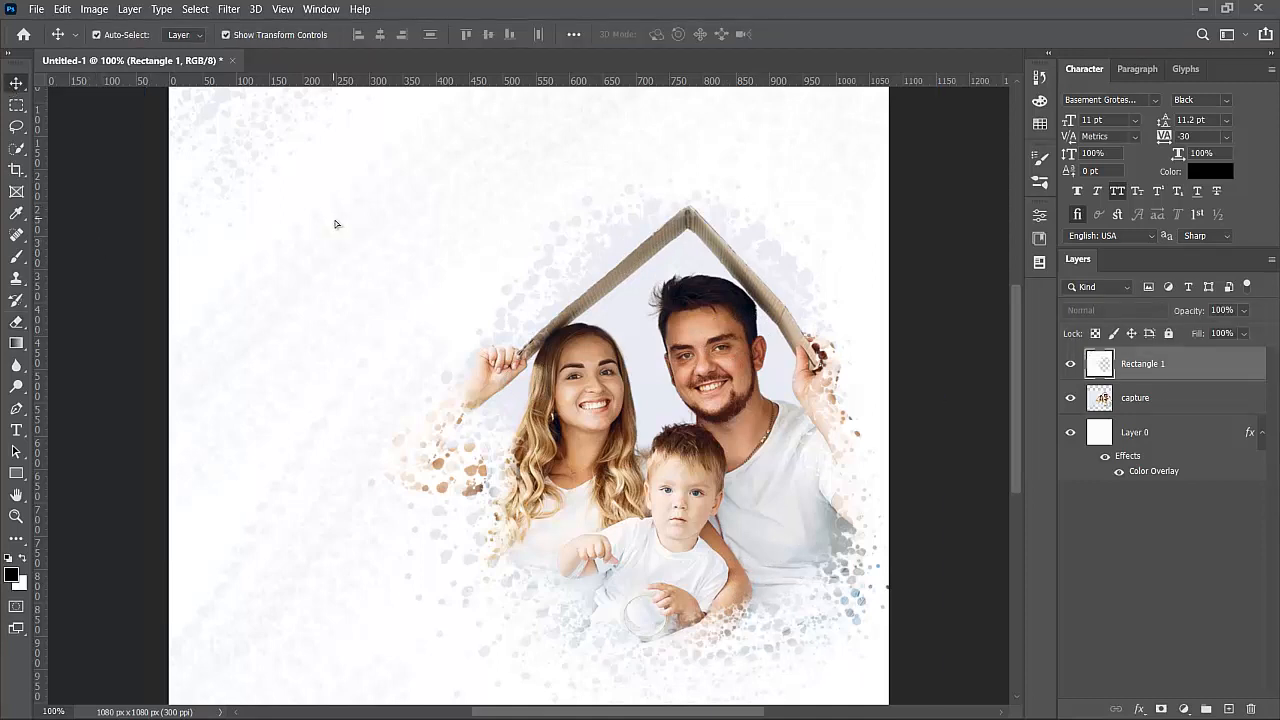
{"action": "left_click_drag", "start_coordinate": [324, 212], "coordinate": [335, 228]}
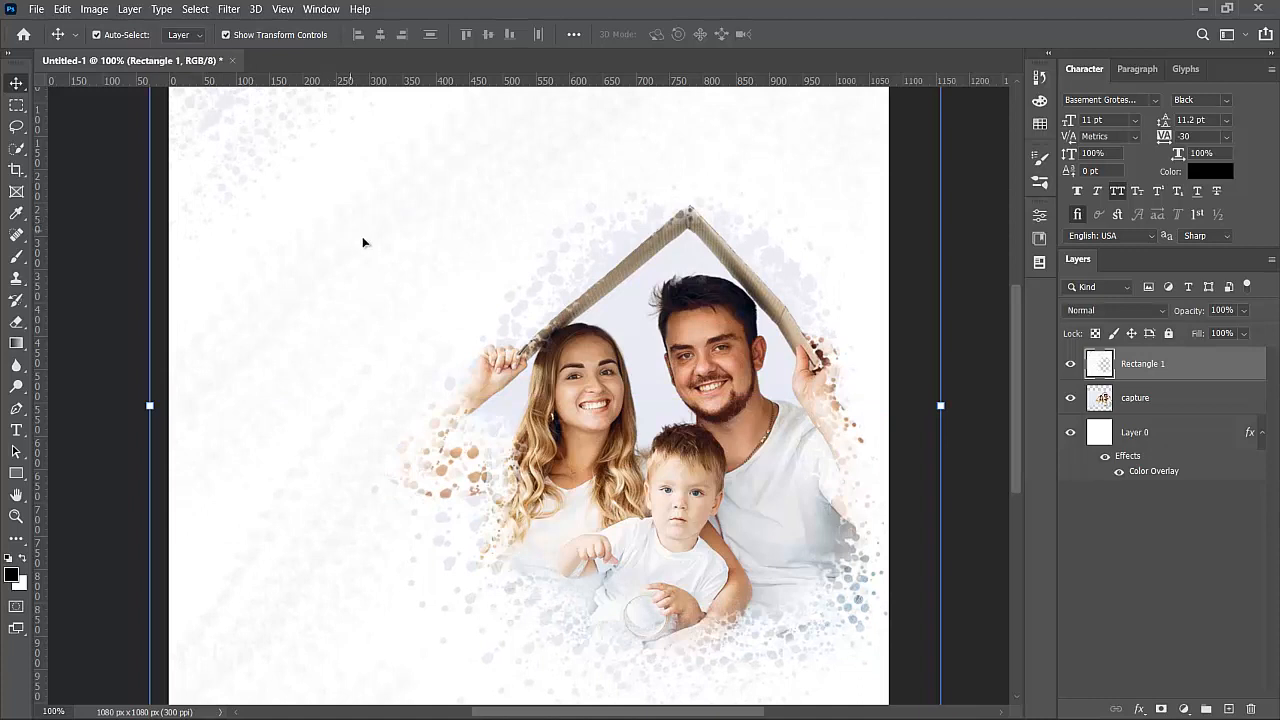
{"action": "key", "text": "Up"}
{"action": "key", "text": "Up"}
{"action": "key", "text": "Up"}
{"action": "key", "text": "Up"}
{"action": "key", "text": "Up"}
{"action": "key", "text": "Up"}
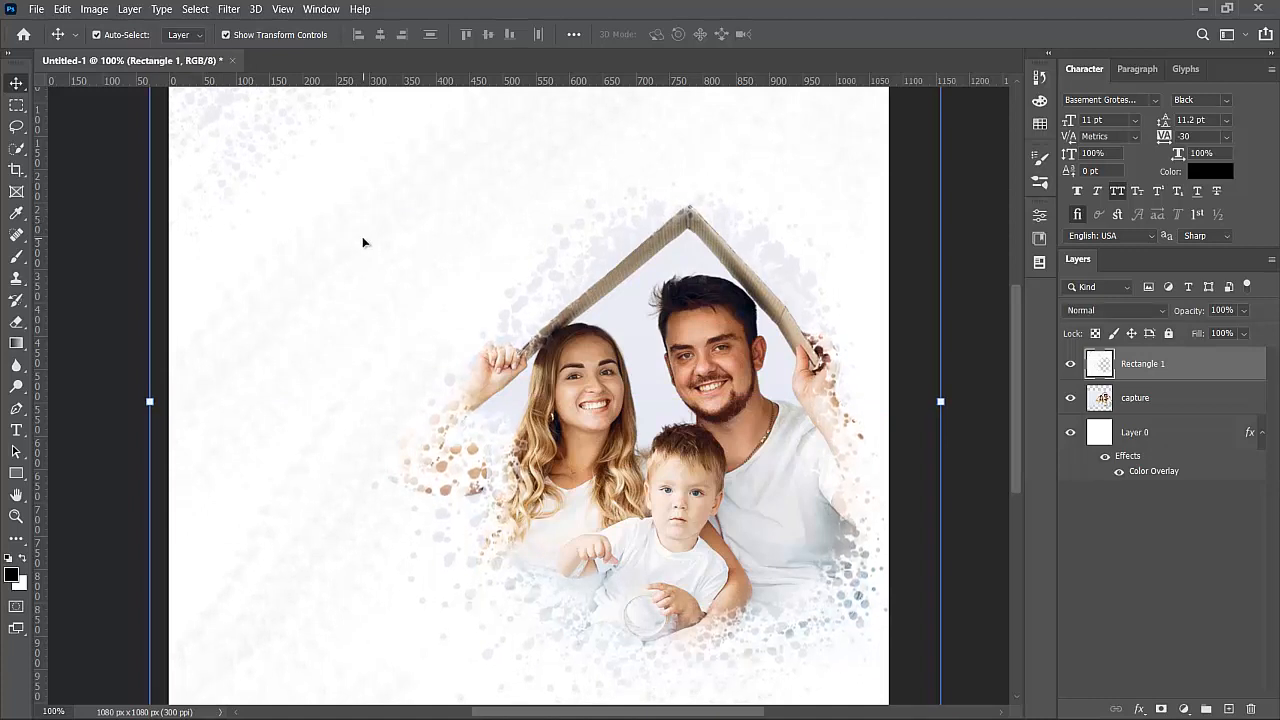
{"action": "key", "text": "Right"}
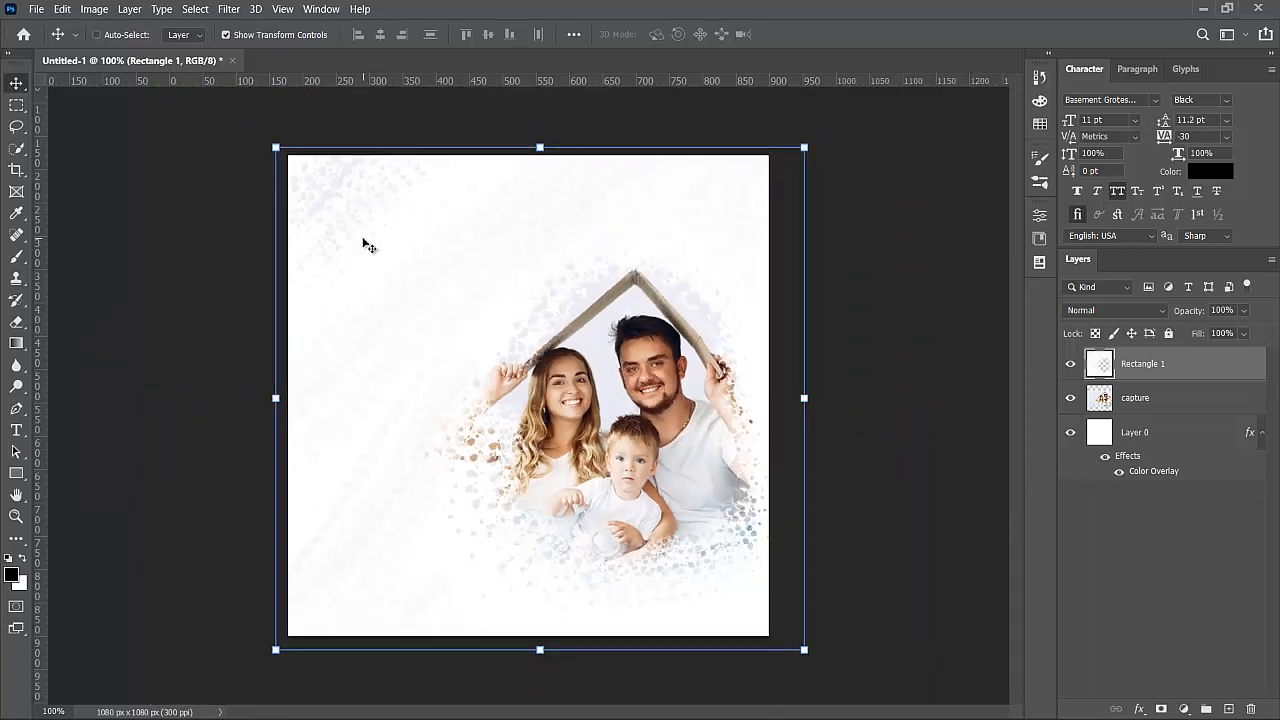
{"action": "key", "text": "ctrl+minus"}
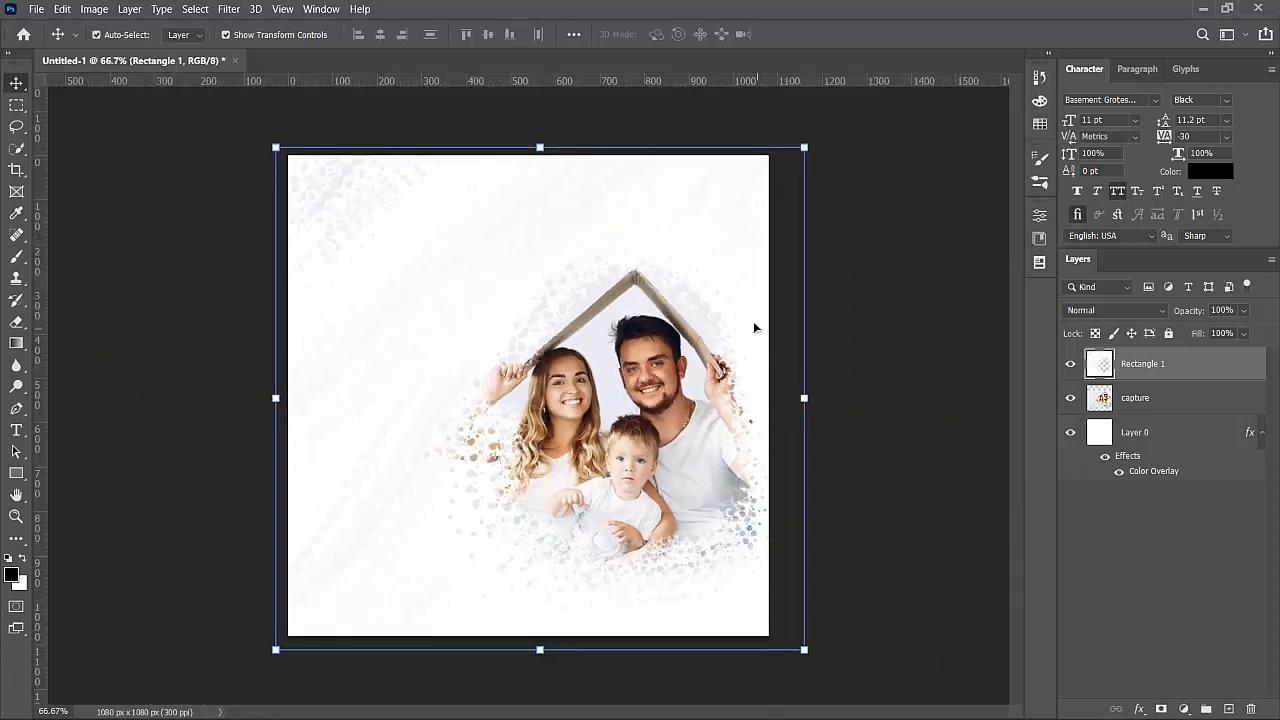
{"action": "left_click_drag", "start_coordinate": [754, 327], "coordinate": [758, 327]}
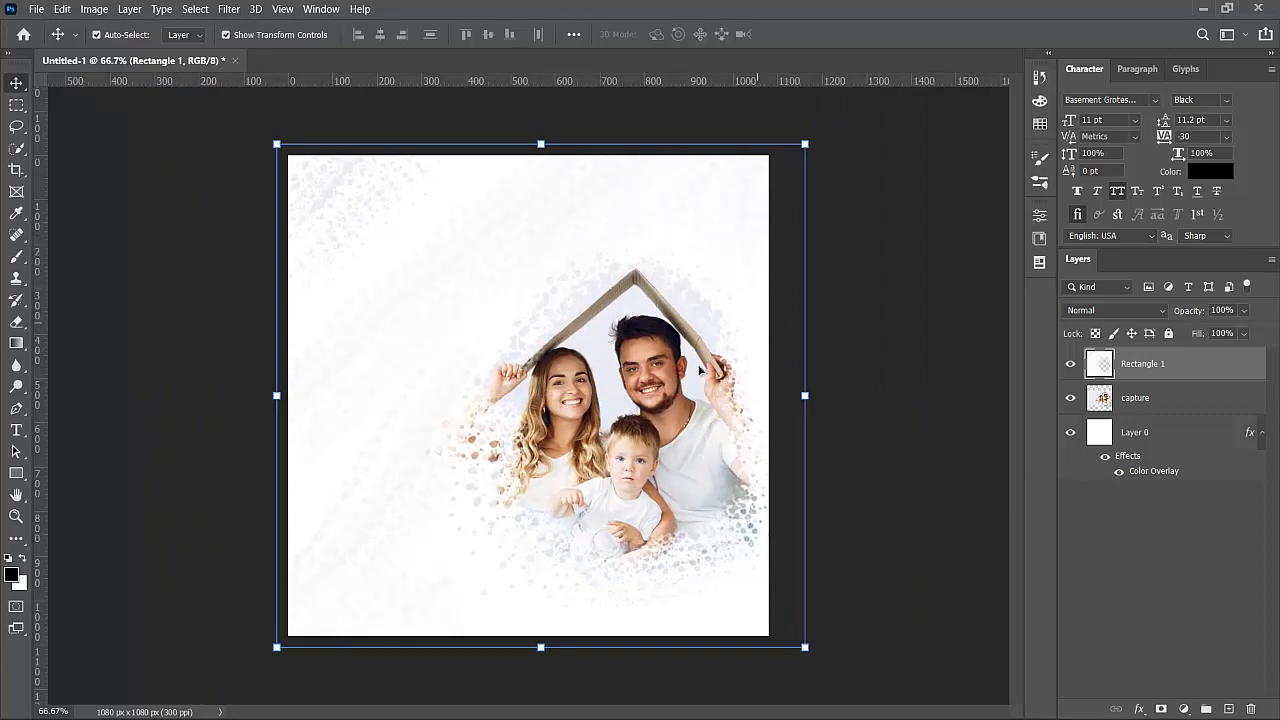
- Erase the pale texture beside the woman's arm on Rectangle 1, then deselect all layers
{"action": "left_click", "coordinate": [509, 448]}
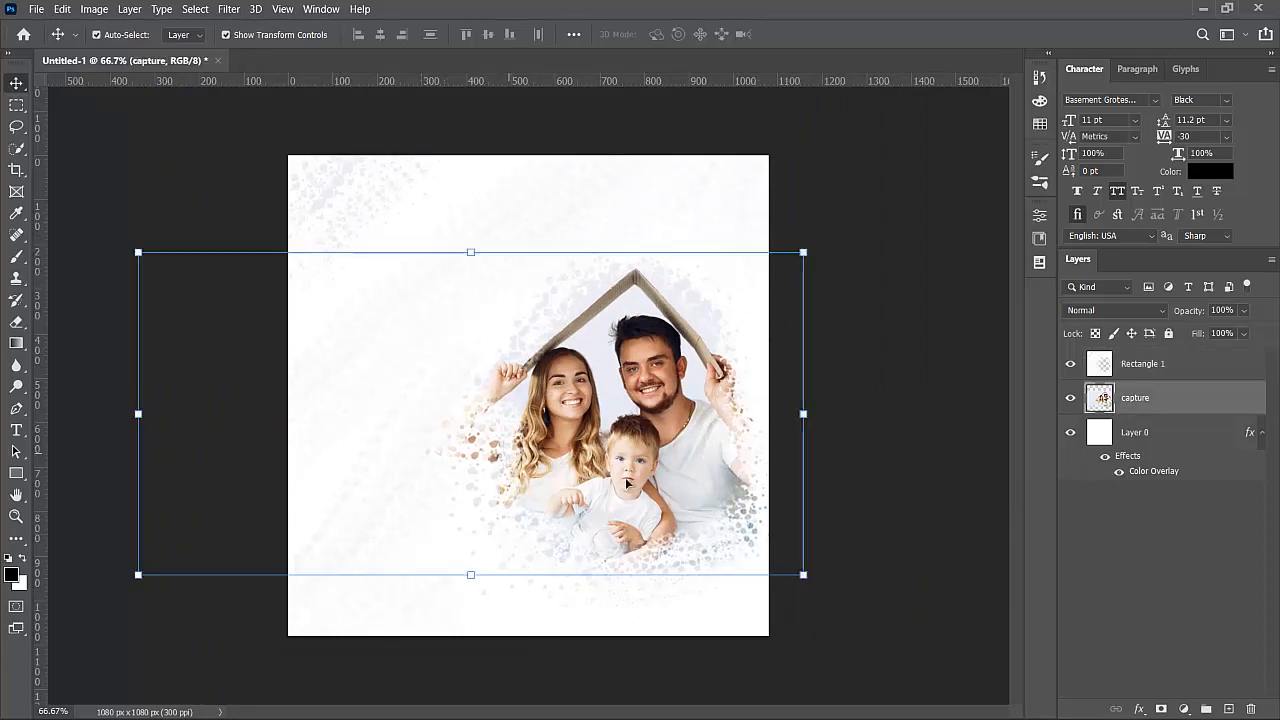
{"action": "left_click", "coordinate": [591, 603]}
{"action": "key", "text": "e"}
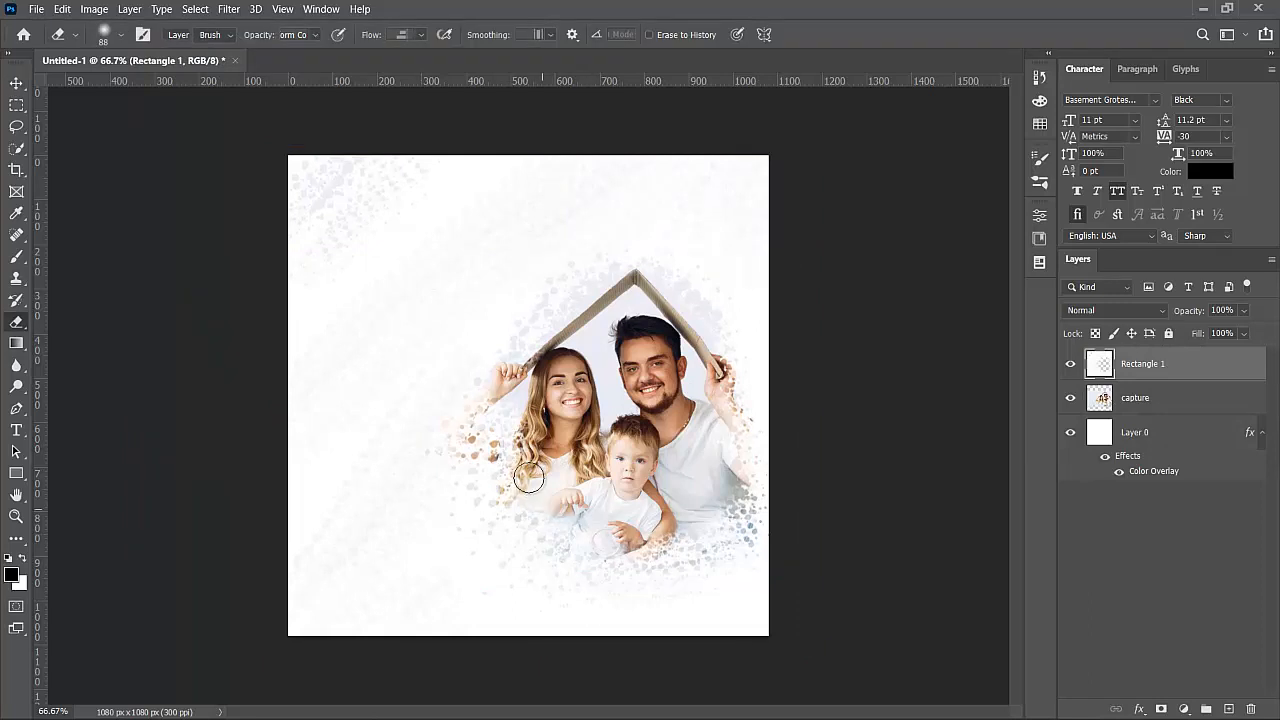
{"action": "mouse_move", "coordinate": [507, 431]}
{"action": "left_mouse_down"}
{"action": "mouse_move", "coordinate": [515, 409]}
{"action": "mouse_move", "coordinate": [498, 438]}
{"action": "mouse_move", "coordinate": [515, 463]}
{"action": "mouse_move", "coordinate": [487, 436]}
{"action": "mouse_move", "coordinate": [530, 452]}
{"action": "mouse_move", "coordinate": [556, 484]}
{"action": "mouse_move", "coordinate": [472, 428]}
{"action": "mouse_move", "coordinate": [498, 457]}
{"action": "left_mouse_up"}
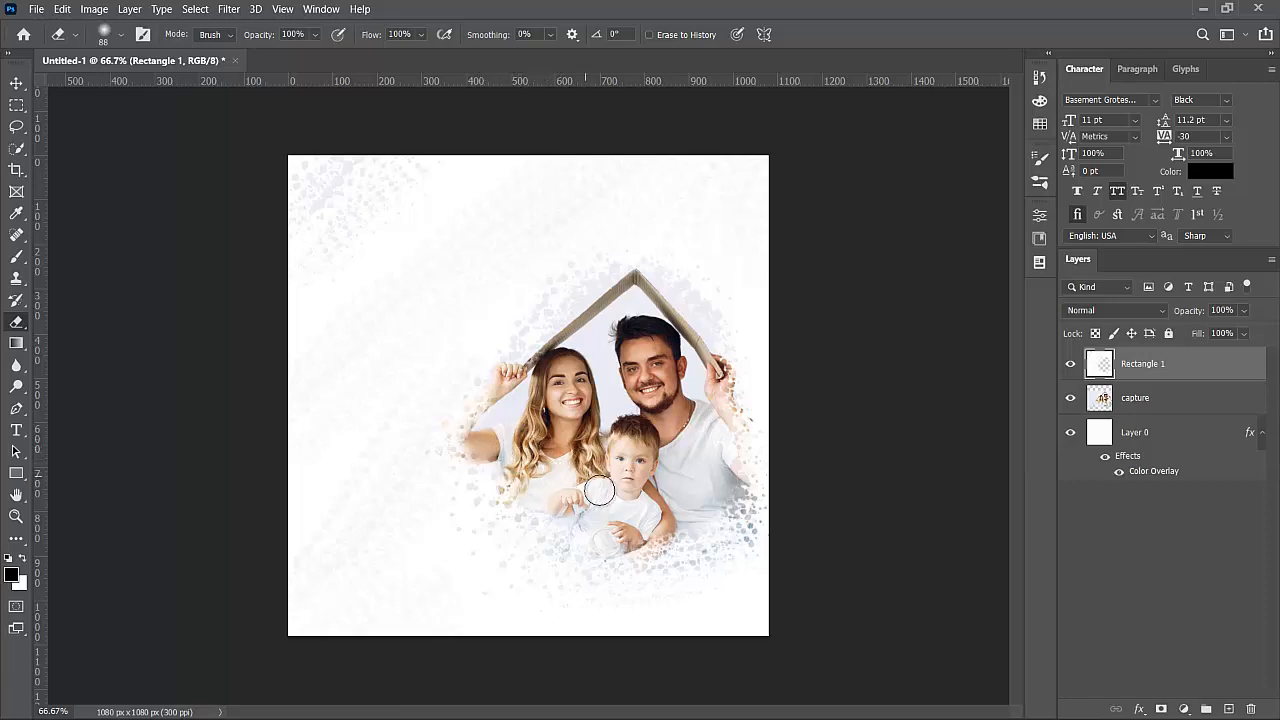
{"action": "left_click", "coordinate": [16, 84]}
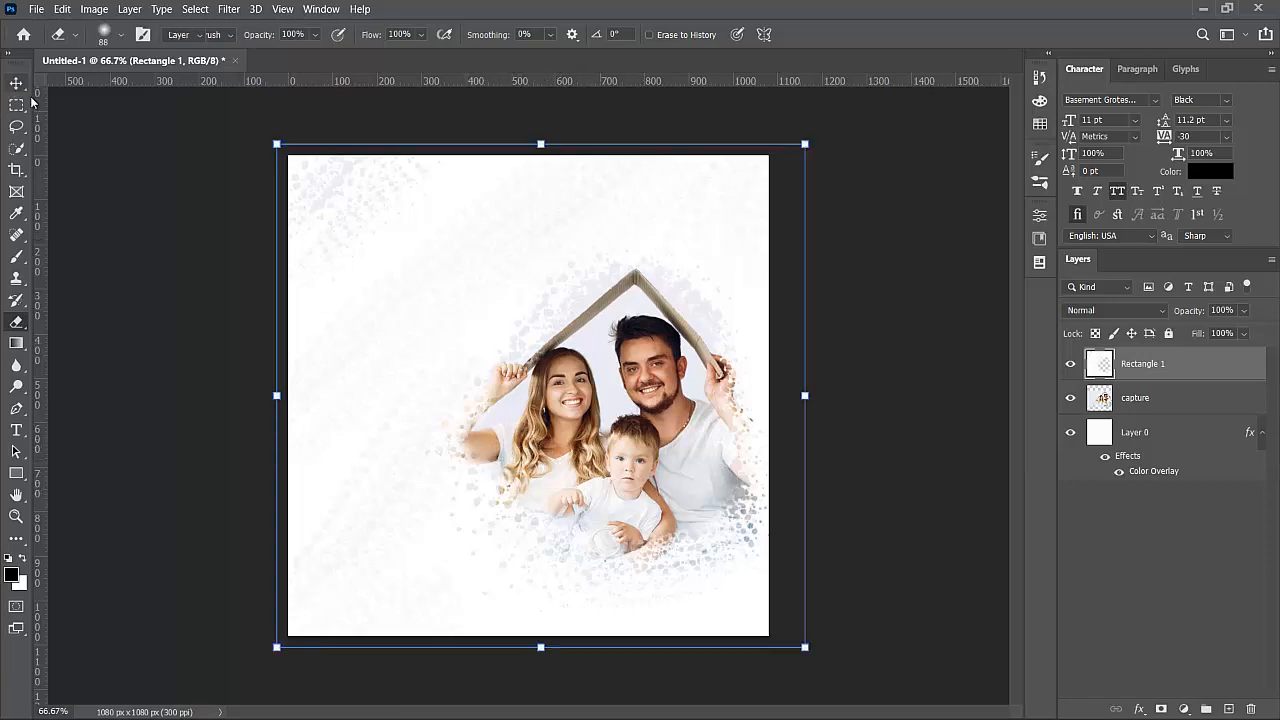
{"action": "left_click", "coordinate": [836, 424]}
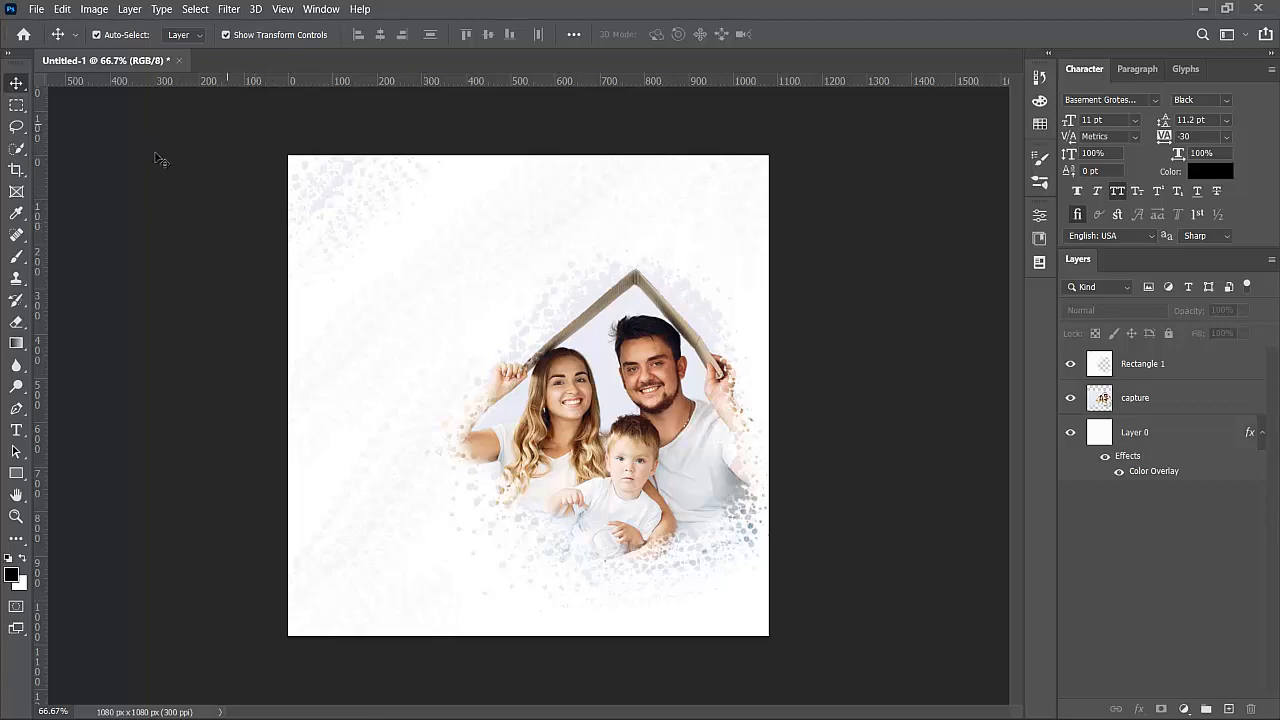
- Place the 'city view' image as an embedded layer, move it to the top and scale it to about 14.6%
{"action": "left_click", "coordinate": [1227, 709]}
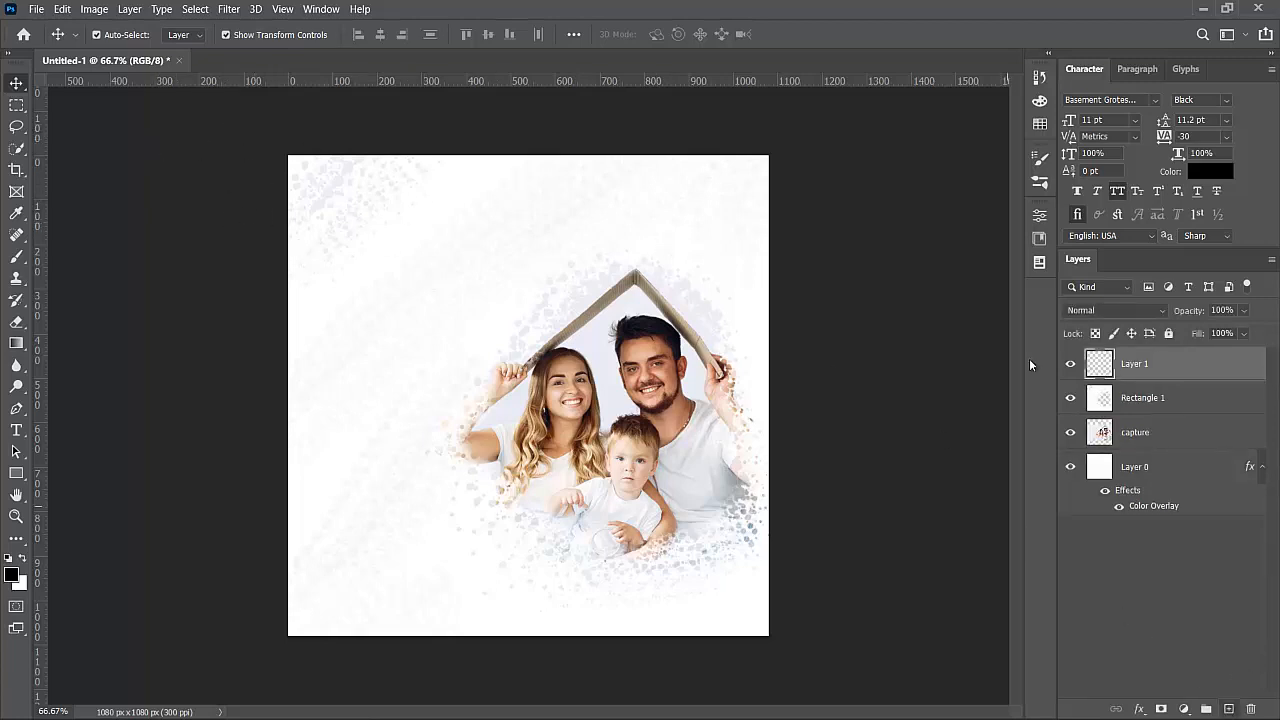
{"action": "left_click", "coordinate": [35, 9]}
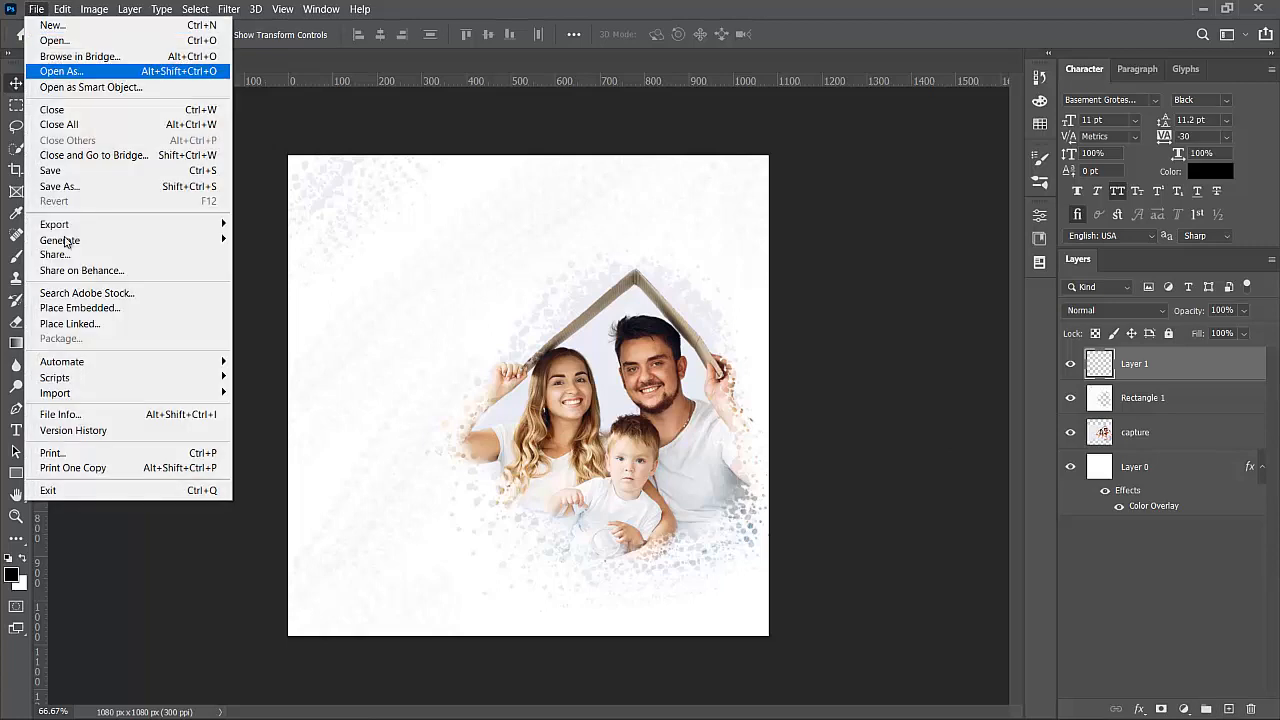
{"action": "left_click", "coordinate": [78, 308]}
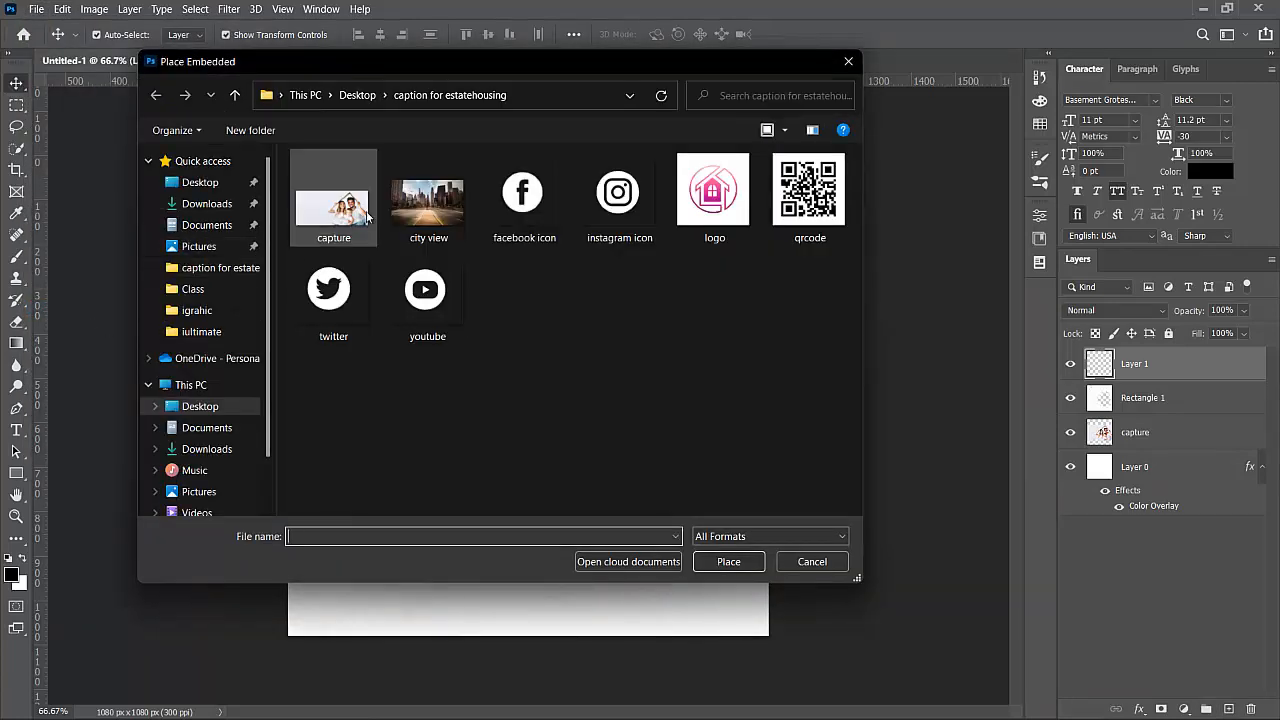
{"action": "left_click", "coordinate": [412, 207]}
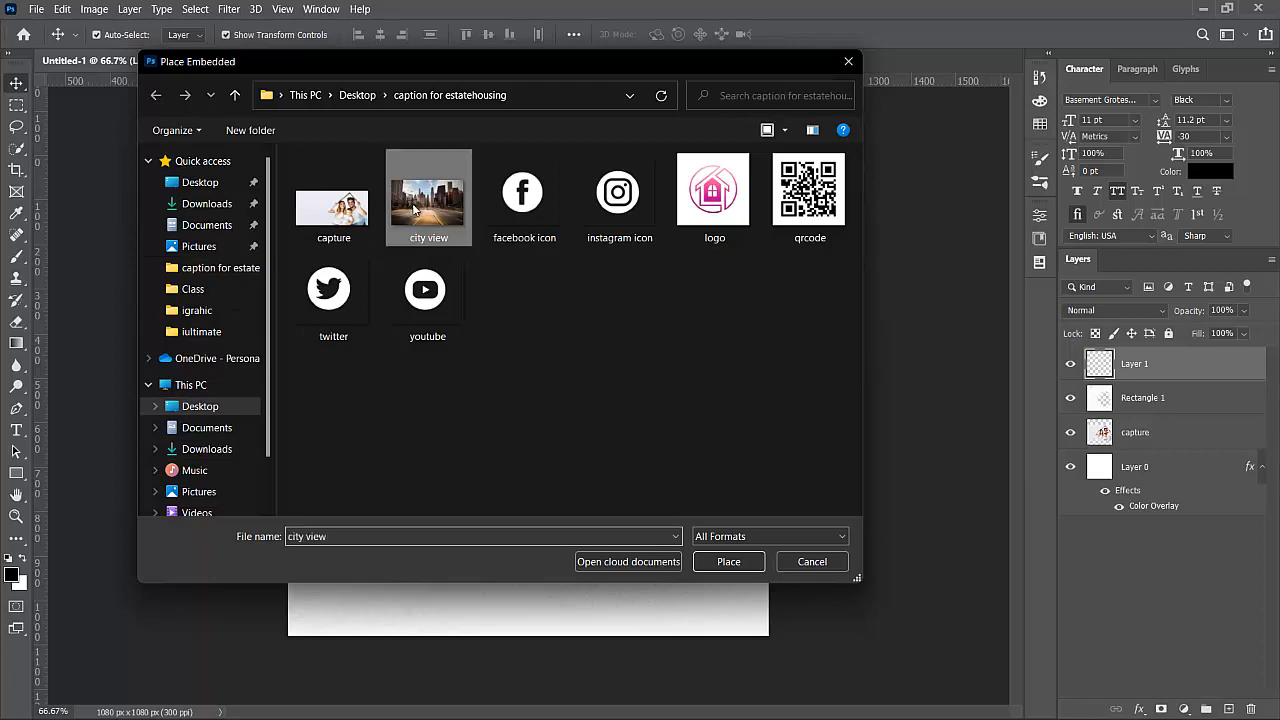
{"action": "left_click", "coordinate": [721, 568]}
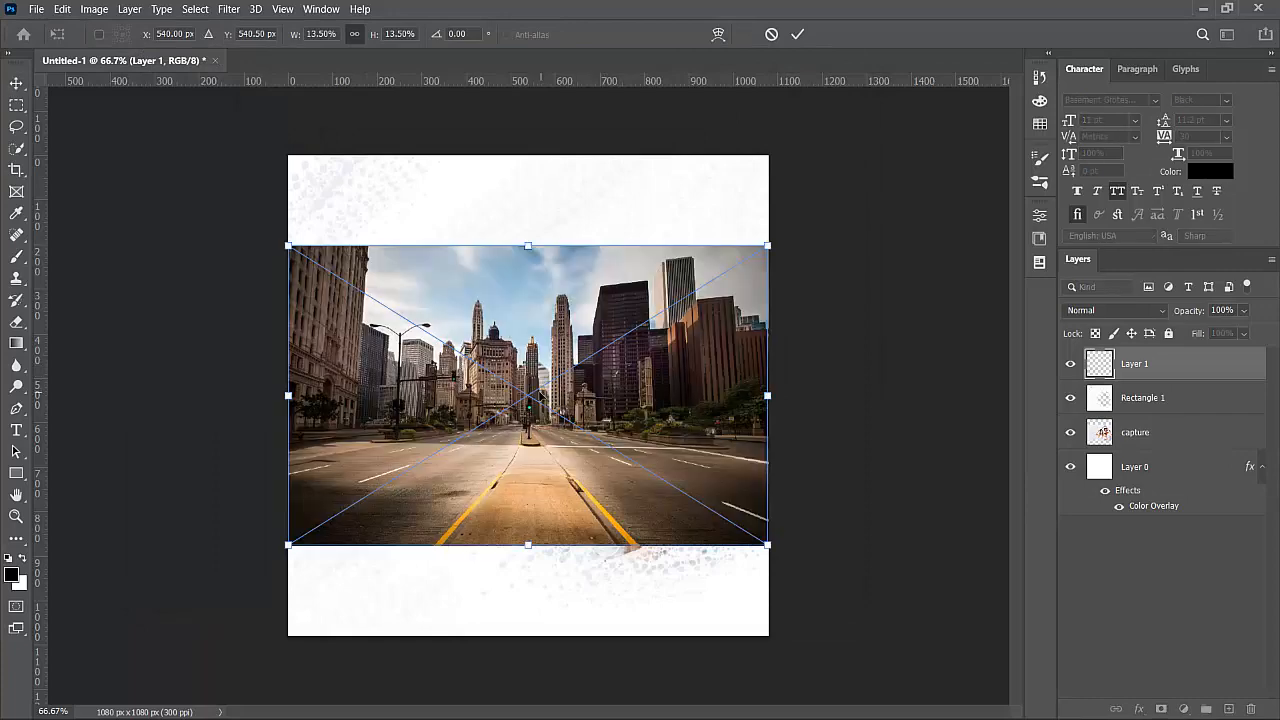
{"action": "left_click_drag", "start_coordinate": [523, 366], "coordinate": [603, 286]}
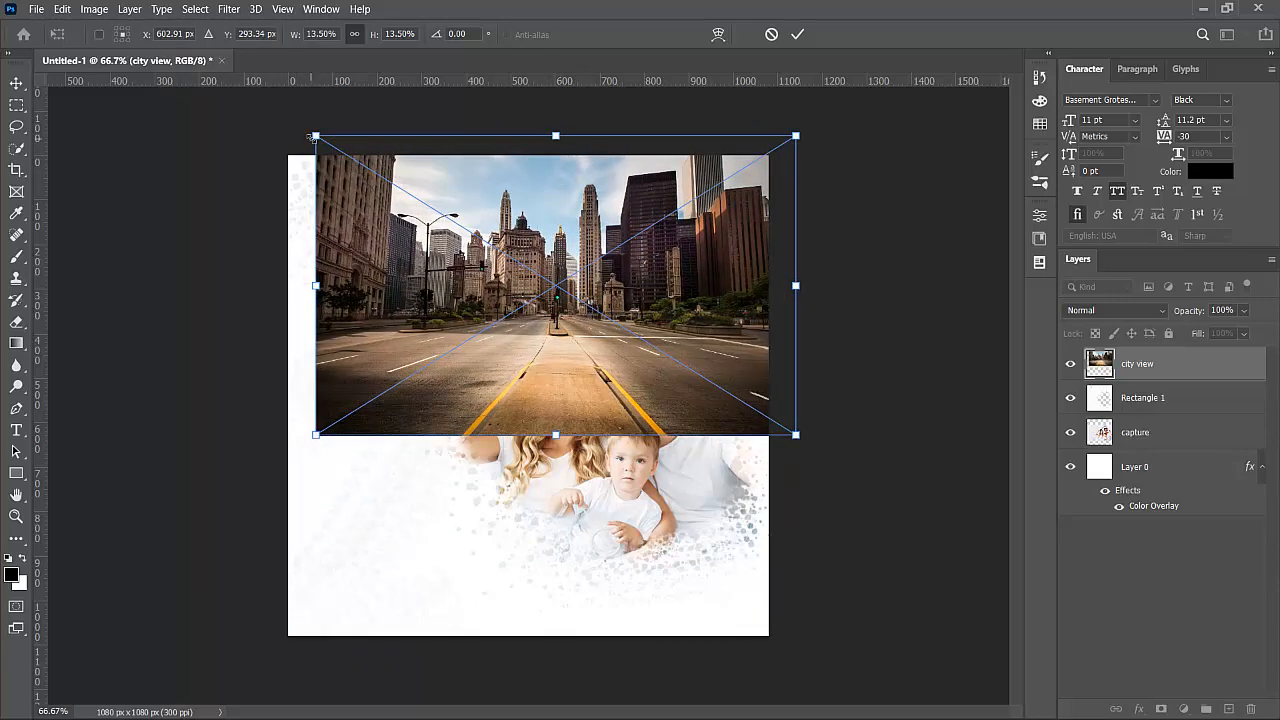
{"action": "left_click_drag", "start_coordinate": [283, 120], "coordinate": [269, 118]}
{"action": "left_click", "coordinate": [17, 83]}
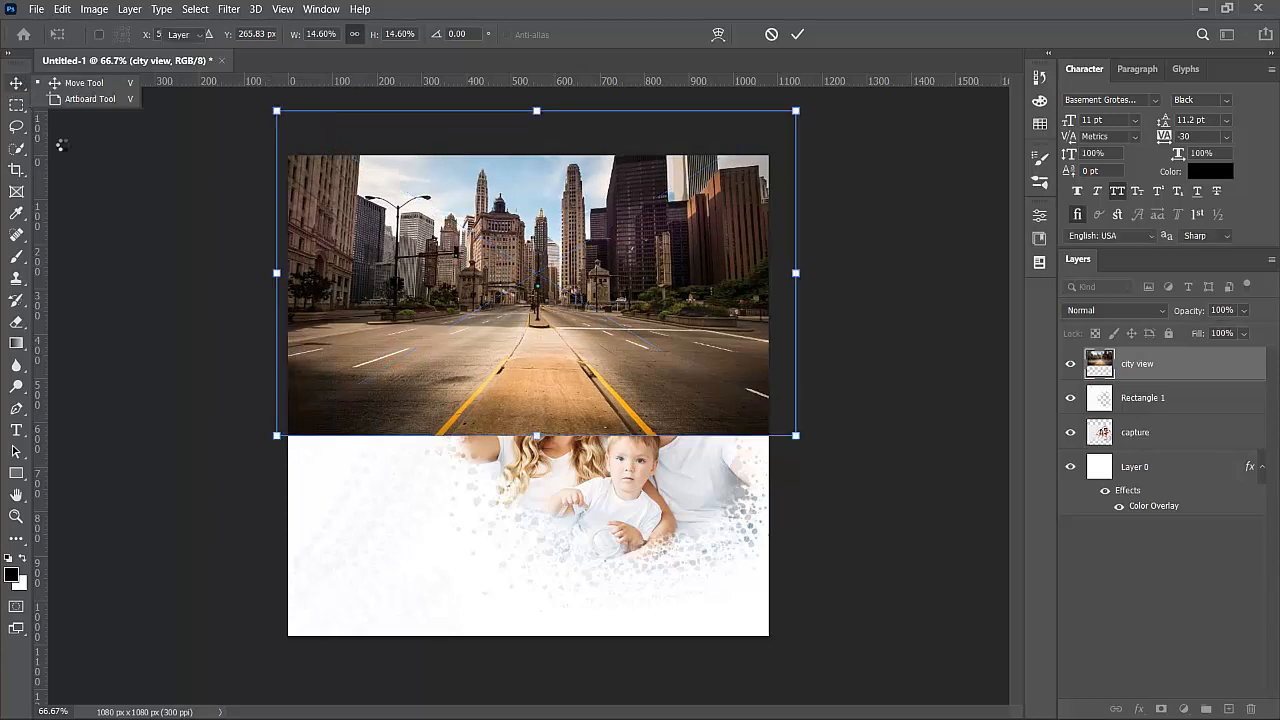
{"action": "left_click", "coordinate": [690, 376]}
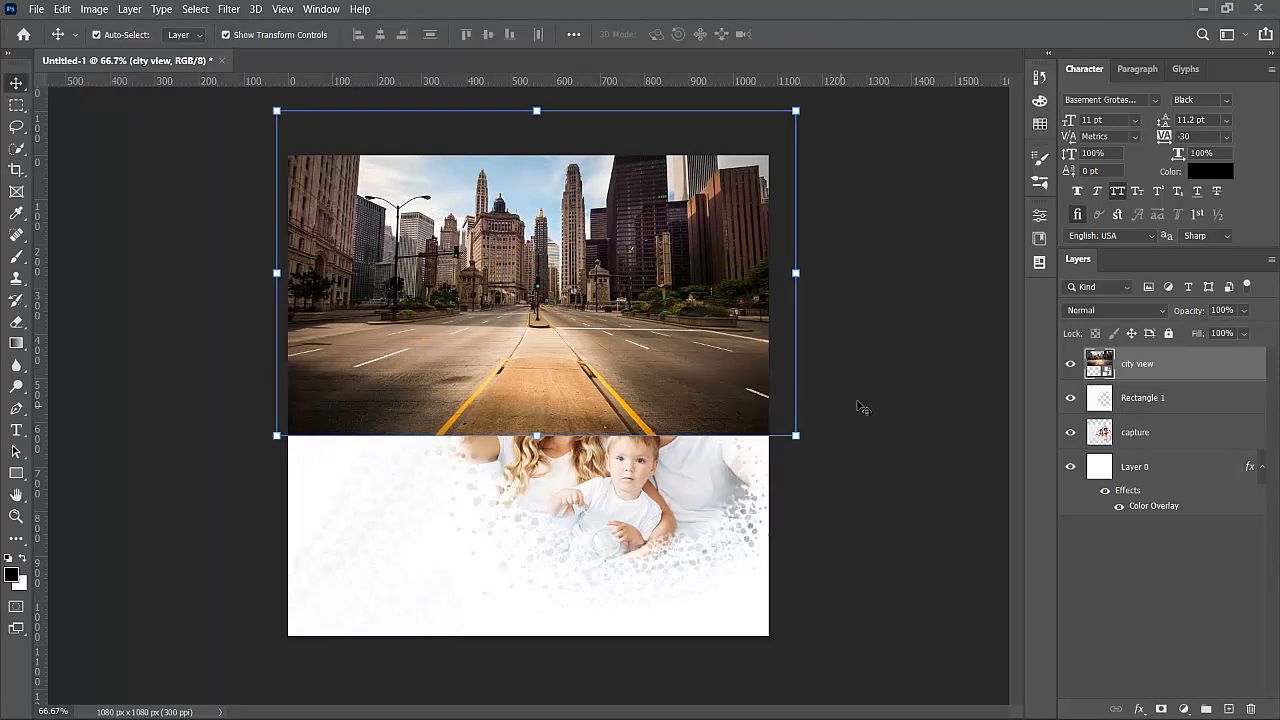
- Set the city view layer to Hard Light blend mode at 30% opacity
{"action": "left_click", "coordinate": [1081, 312]}
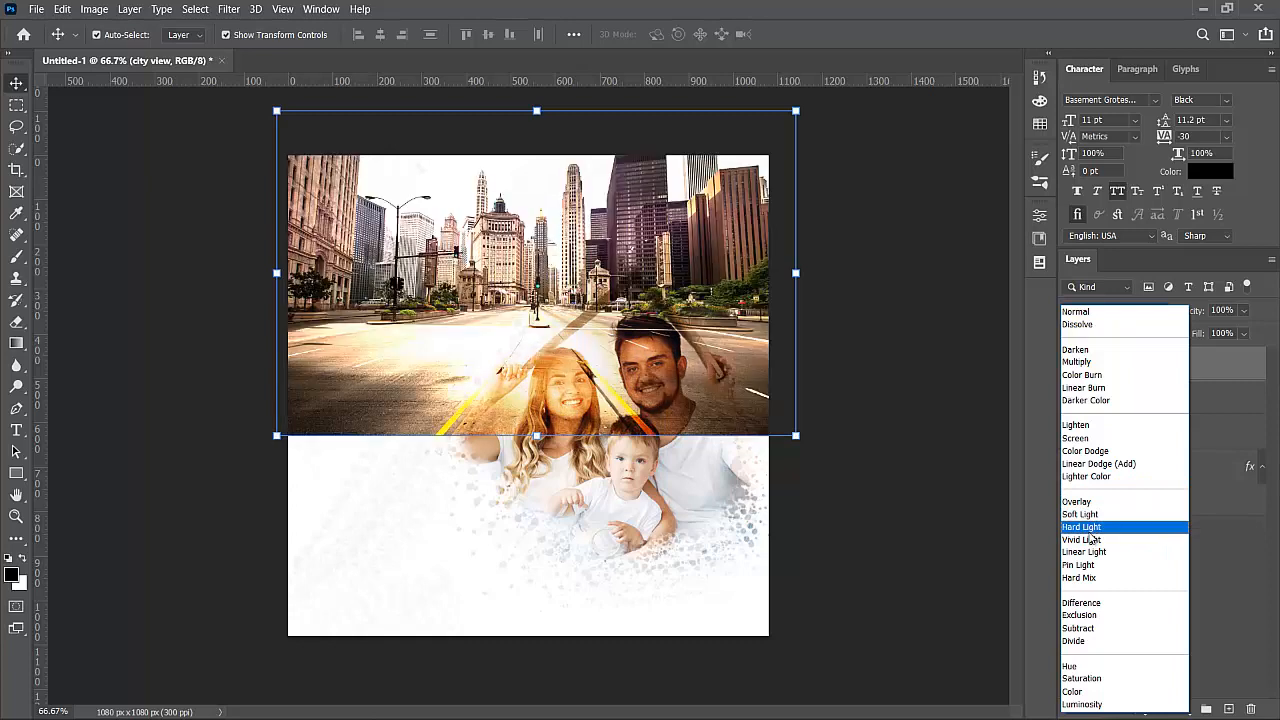
{"action": "left_click", "coordinate": [1090, 534]}
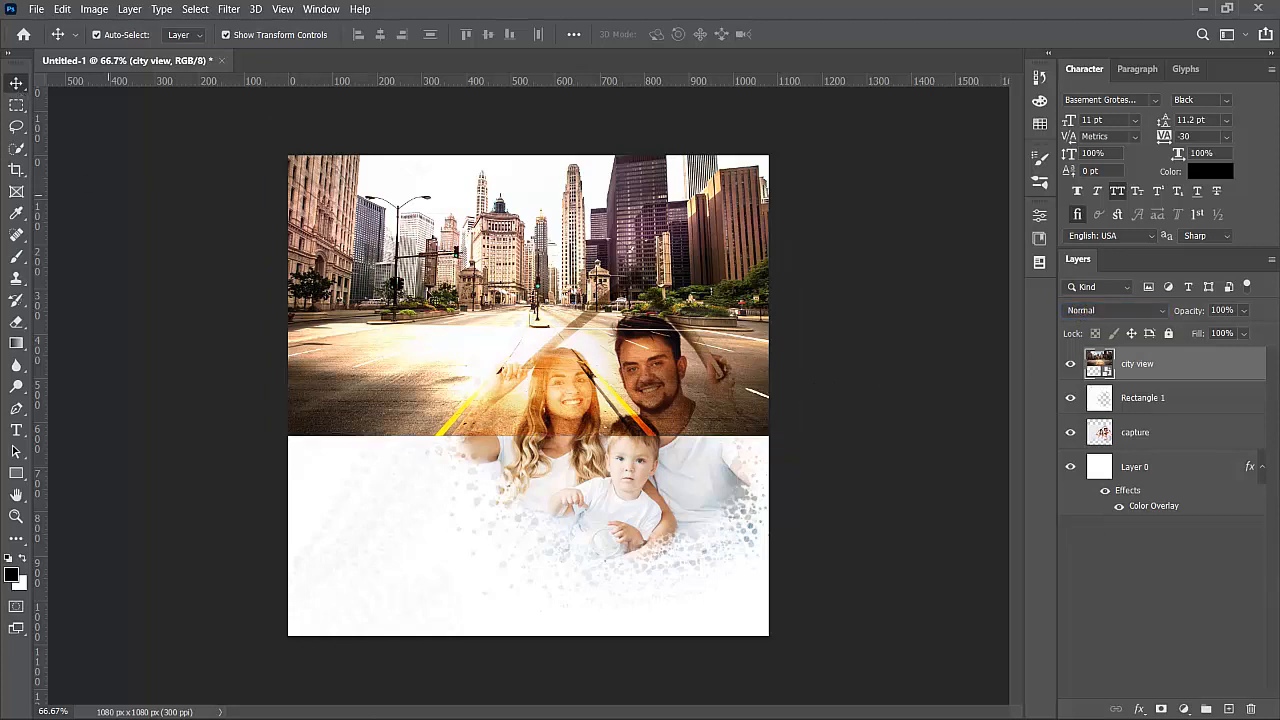
{"action": "key", "text": "1"}
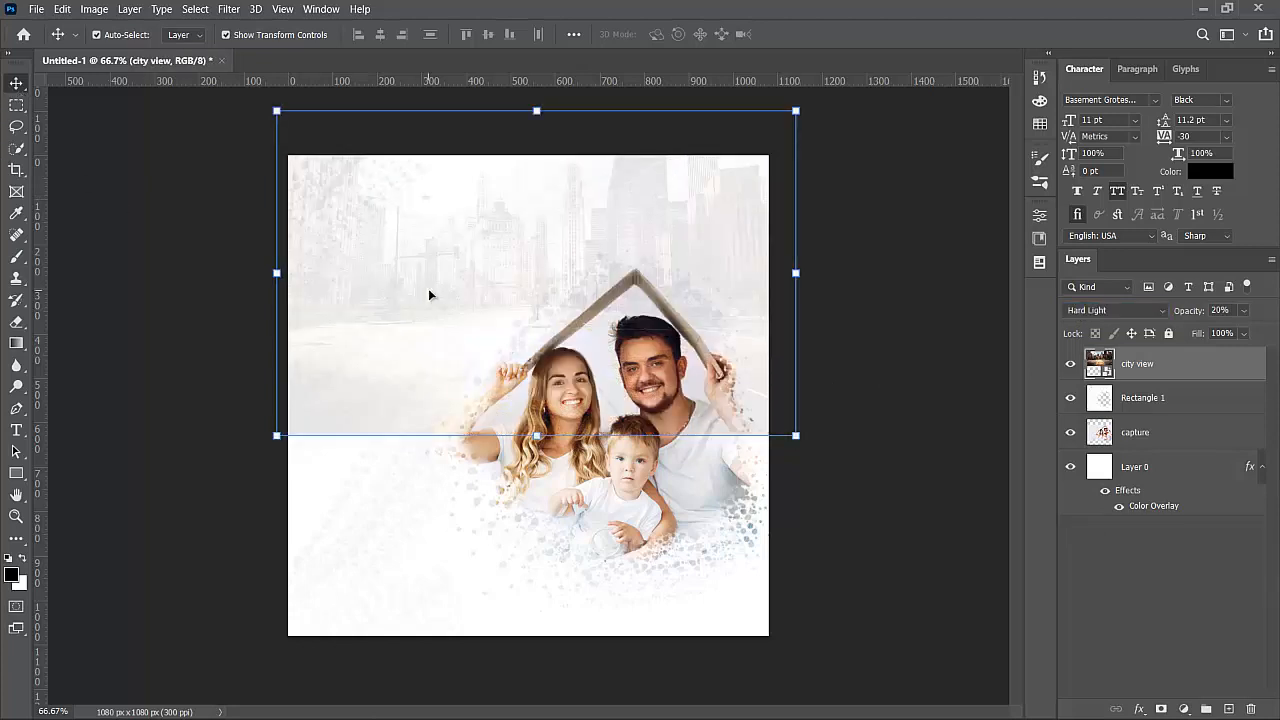
{"action": "key", "text": "3"}
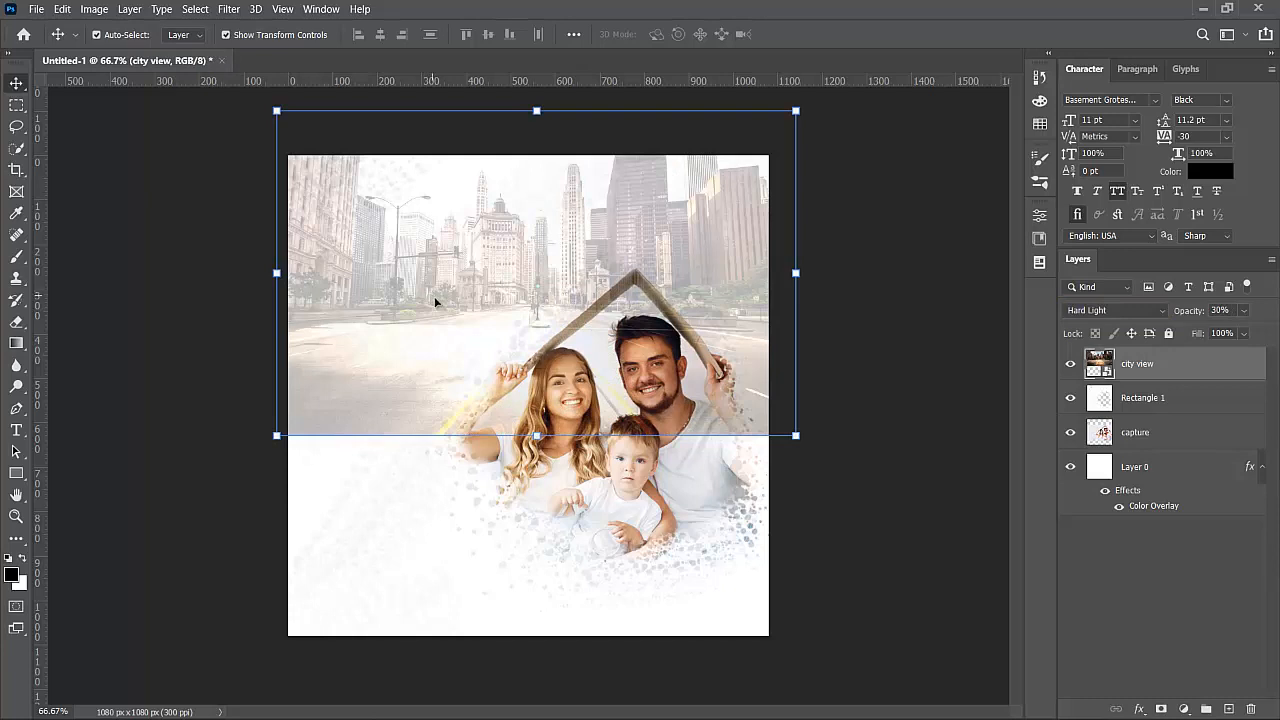
{"action": "key", "text": "4"}
{"action": "left_click", "coordinate": [846, 370]}
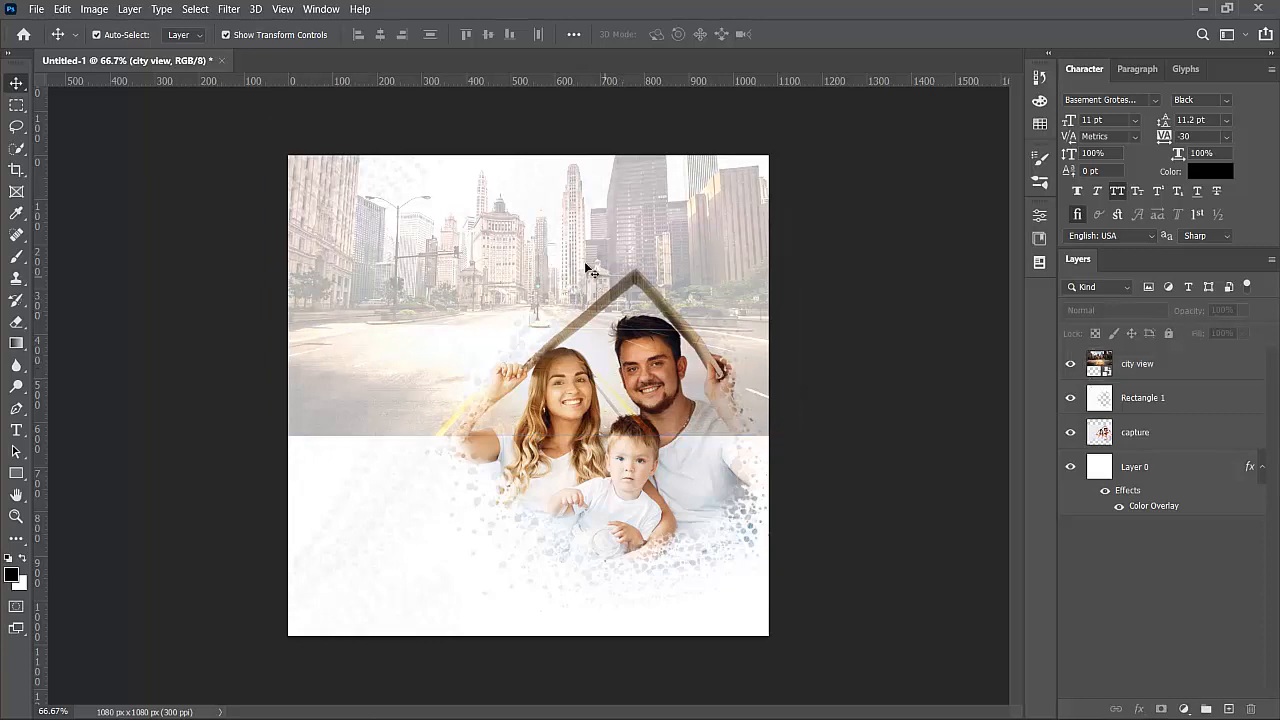
{"action": "left_click", "coordinate": [566, 224]}
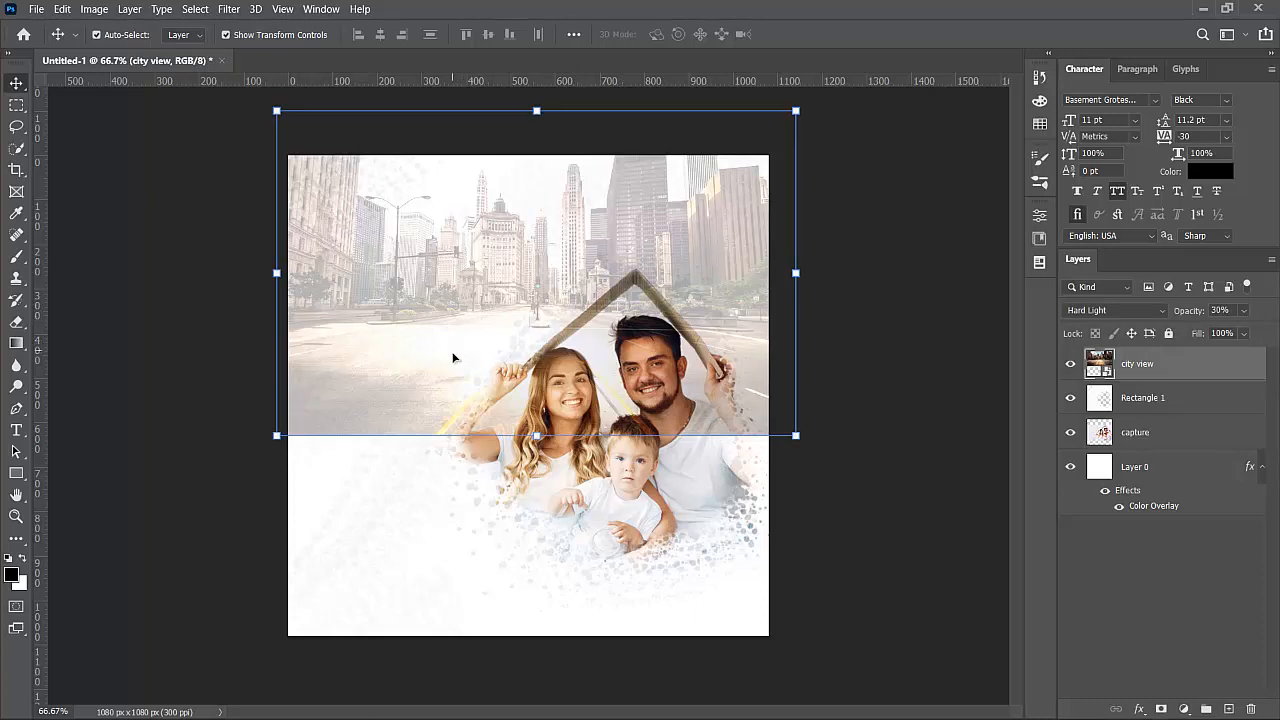
- Rasterize the city view layer and set the Eraser to a 196 px soft brush
{"action": "key", "text": "b"}
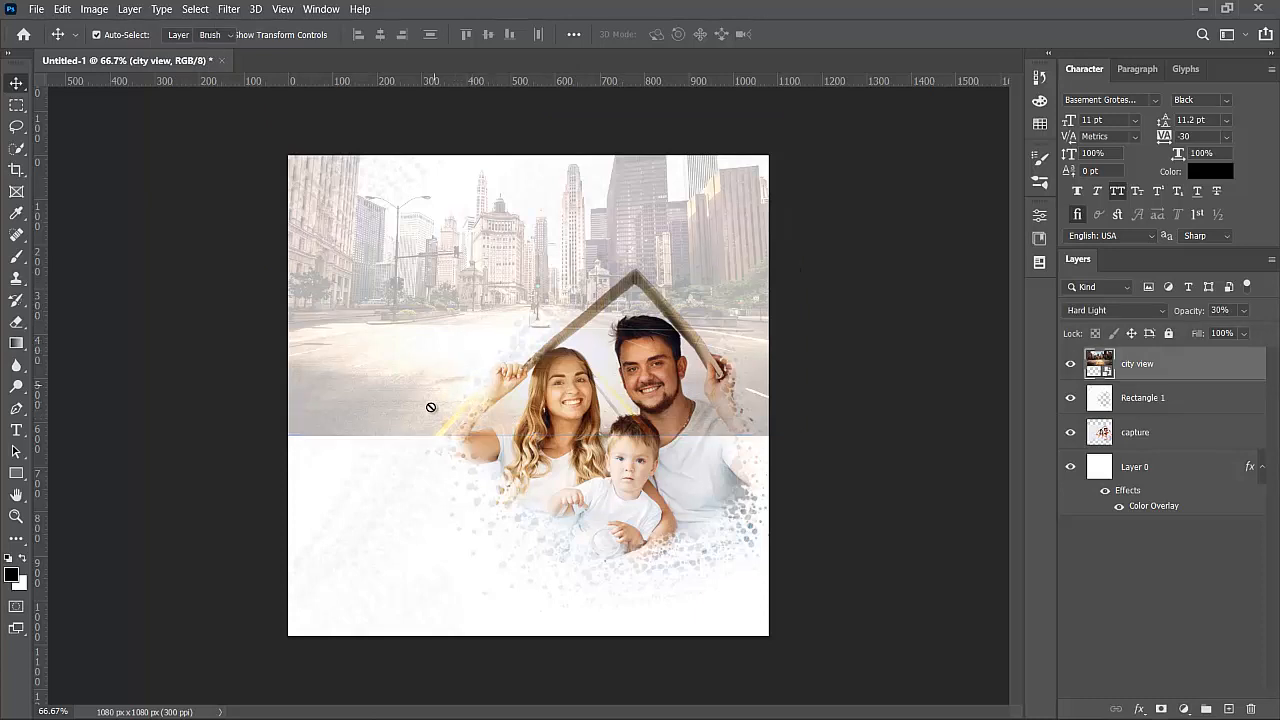
{"action": "key", "text": "e"}
{"action": "left_click", "coordinate": [365, 354]}
{"action": "left_click", "coordinate": [609, 297]}
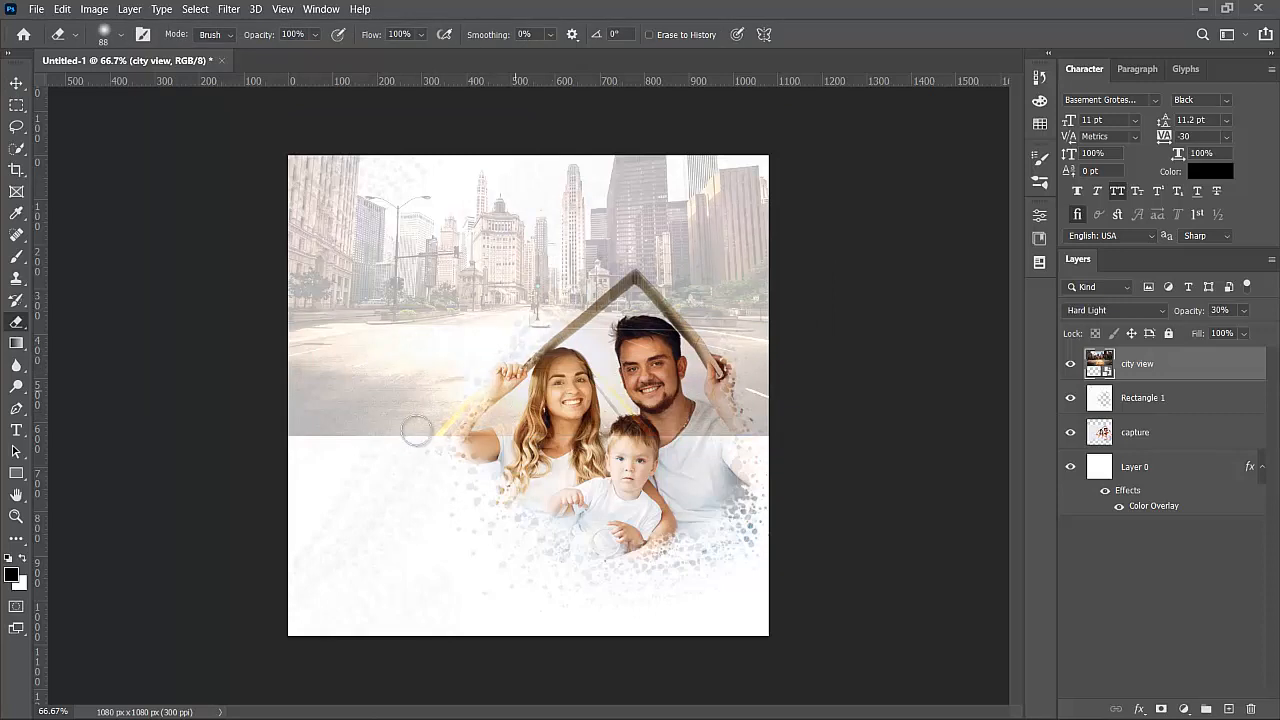
{"action": "left_click", "coordinate": [118, 36]}
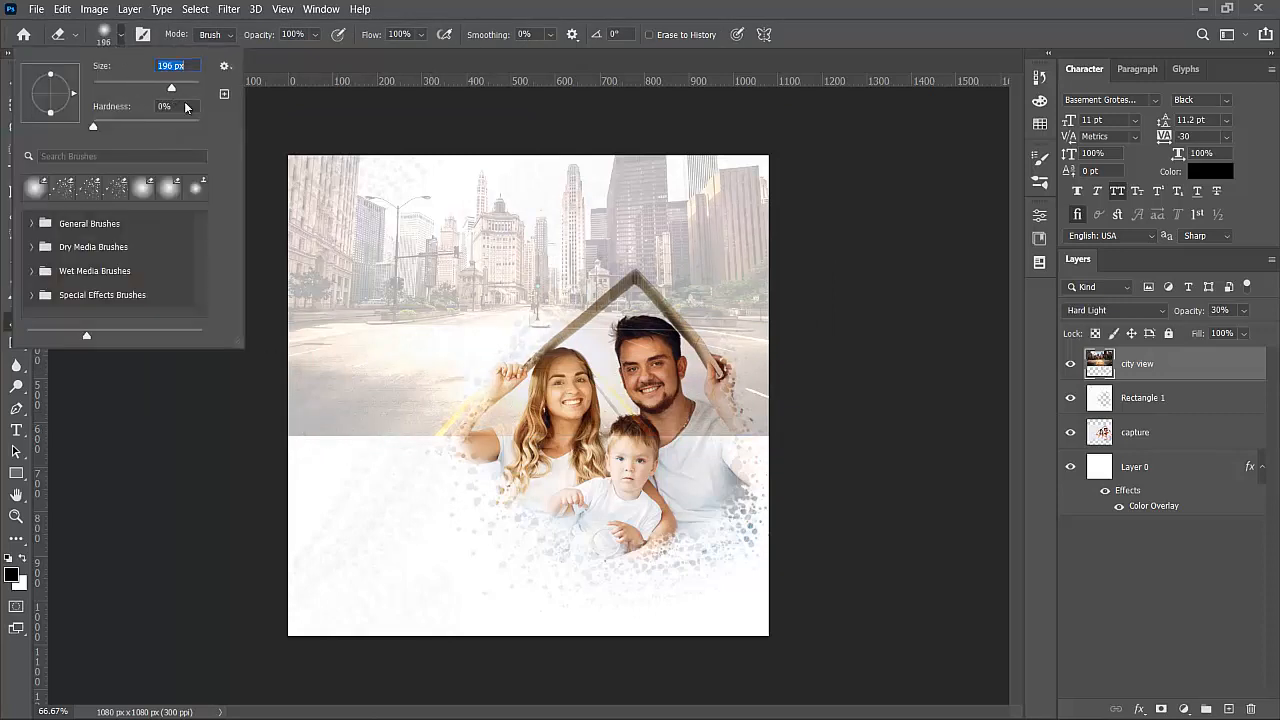
{"action": "left_click", "coordinate": [310, 430]}
- Erase the city at full strength around the couple's heads and the top-right buildings
{"action": "mouse_move", "coordinate": [323, 423]}
{"action": "left_mouse_down"}
{"action": "mouse_move", "coordinate": [668, 425]}
{"action": "mouse_move", "coordinate": [733, 419]}
{"action": "mouse_move", "coordinate": [777, 391]}
{"action": "left_mouse_up"}
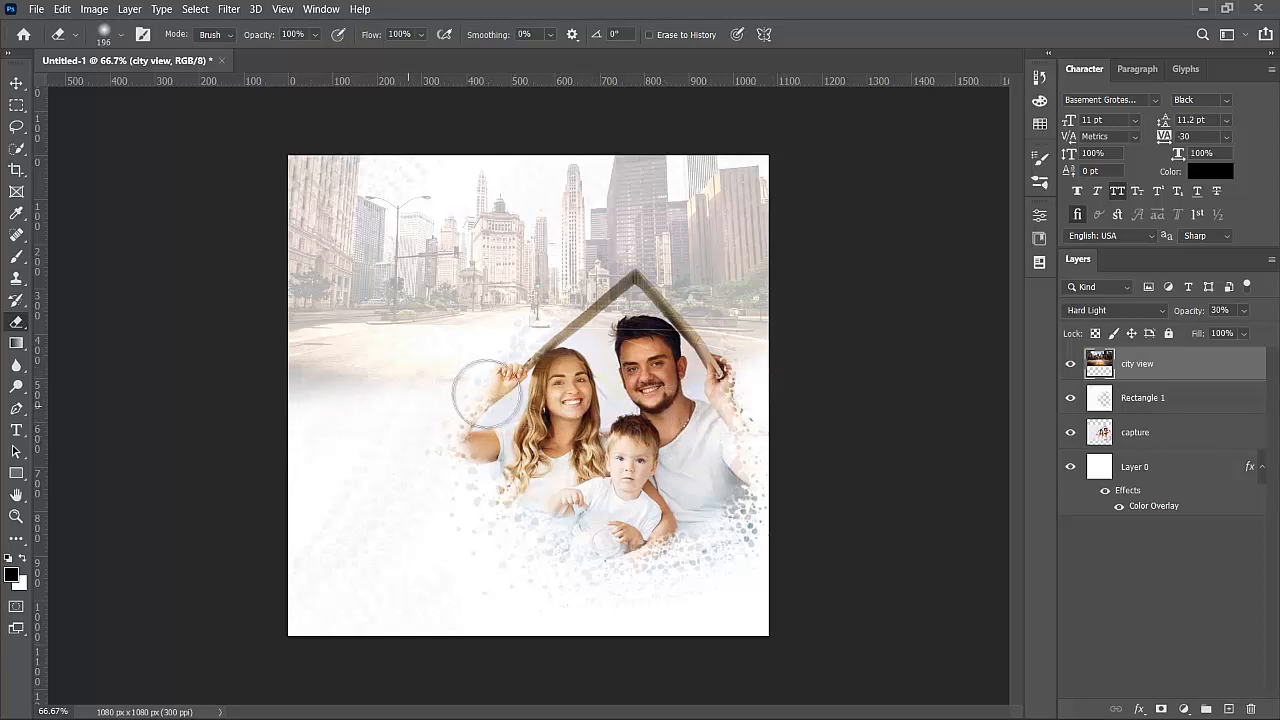
{"action": "key", "text": "ctrl+plus"}
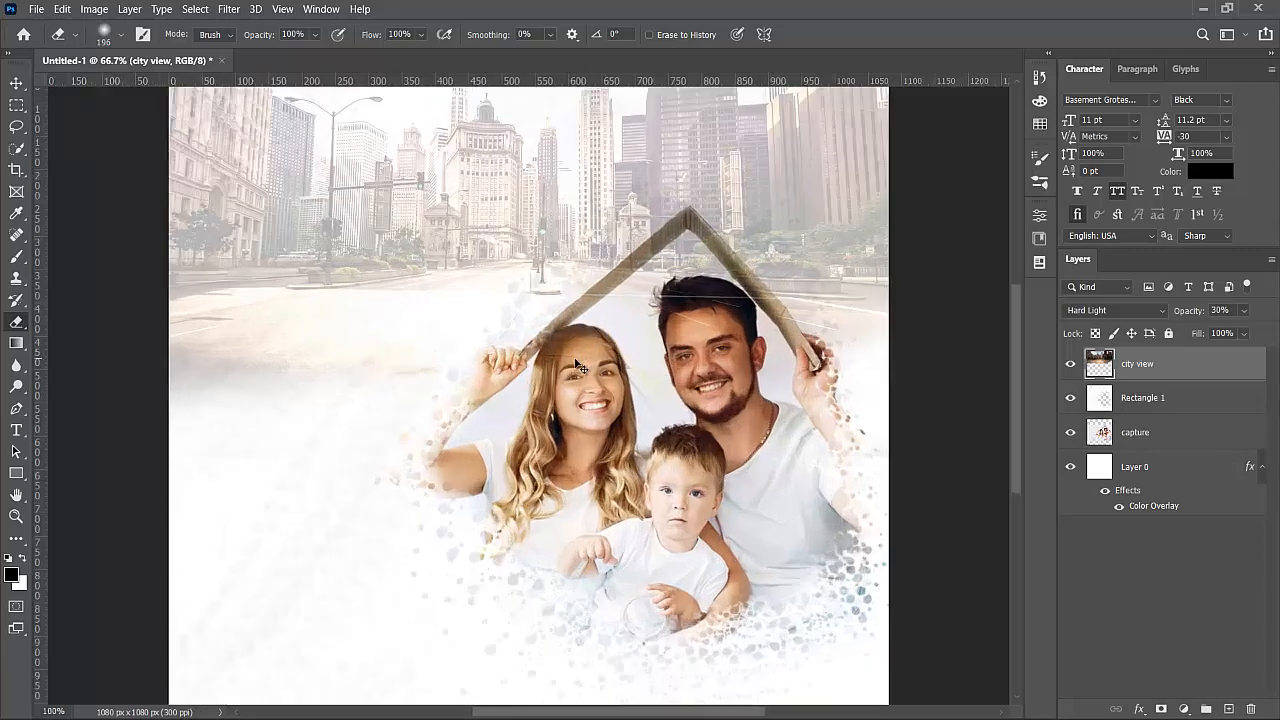
{"action": "mouse_move", "coordinate": [578, 366]}
{"action": "left_mouse_down"}
{"action": "mouse_move", "coordinate": [620, 290]}
{"action": "mouse_move", "coordinate": [646, 278]}
{"action": "mouse_move", "coordinate": [631, 327]}
{"action": "mouse_move", "coordinate": [691, 292]}
{"action": "mouse_move", "coordinate": [767, 358]}
{"action": "mouse_move", "coordinate": [681, 257]}
{"action": "mouse_move", "coordinate": [617, 336]}
{"action": "mouse_move", "coordinate": [508, 415]}
{"action": "mouse_move", "coordinate": [601, 365]}
{"action": "mouse_move", "coordinate": [673, 286]}
{"action": "mouse_move", "coordinate": [710, 308]}
{"action": "mouse_move", "coordinate": [786, 412]}
{"action": "mouse_move", "coordinate": [619, 412]}
{"action": "mouse_move", "coordinate": [597, 396]}
{"action": "mouse_move", "coordinate": [626, 345]}
{"action": "mouse_move", "coordinate": [589, 394]}
{"action": "mouse_move", "coordinate": [555, 409]}
{"action": "mouse_move", "coordinate": [301, 459]}
{"action": "mouse_move", "coordinate": [175, 358]}
{"action": "mouse_move", "coordinate": [325, 458]}
{"action": "mouse_move", "coordinate": [492, 472]}
{"action": "mouse_move", "coordinate": [662, 379]}
{"action": "mouse_move", "coordinate": [769, 436]}
{"action": "mouse_move", "coordinate": [753, 499]}
{"action": "mouse_move", "coordinate": [650, 487]}
{"action": "mouse_move", "coordinate": [777, 501]}
{"action": "mouse_move", "coordinate": [886, 397]}
{"action": "mouse_move", "coordinate": [905, 315]}
{"action": "left_mouse_up"}
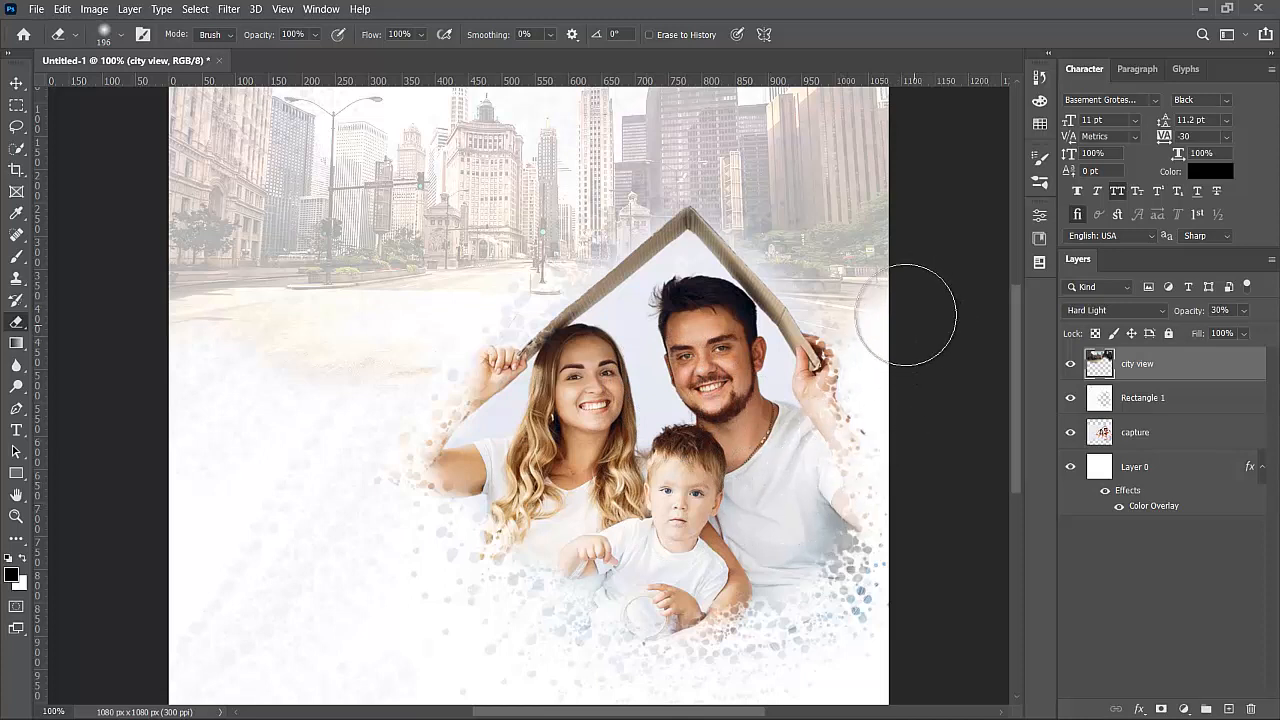
{"action": "scroll", "coordinate": [905, 315], "scroll_direction": "up", "scroll_amount": 5}
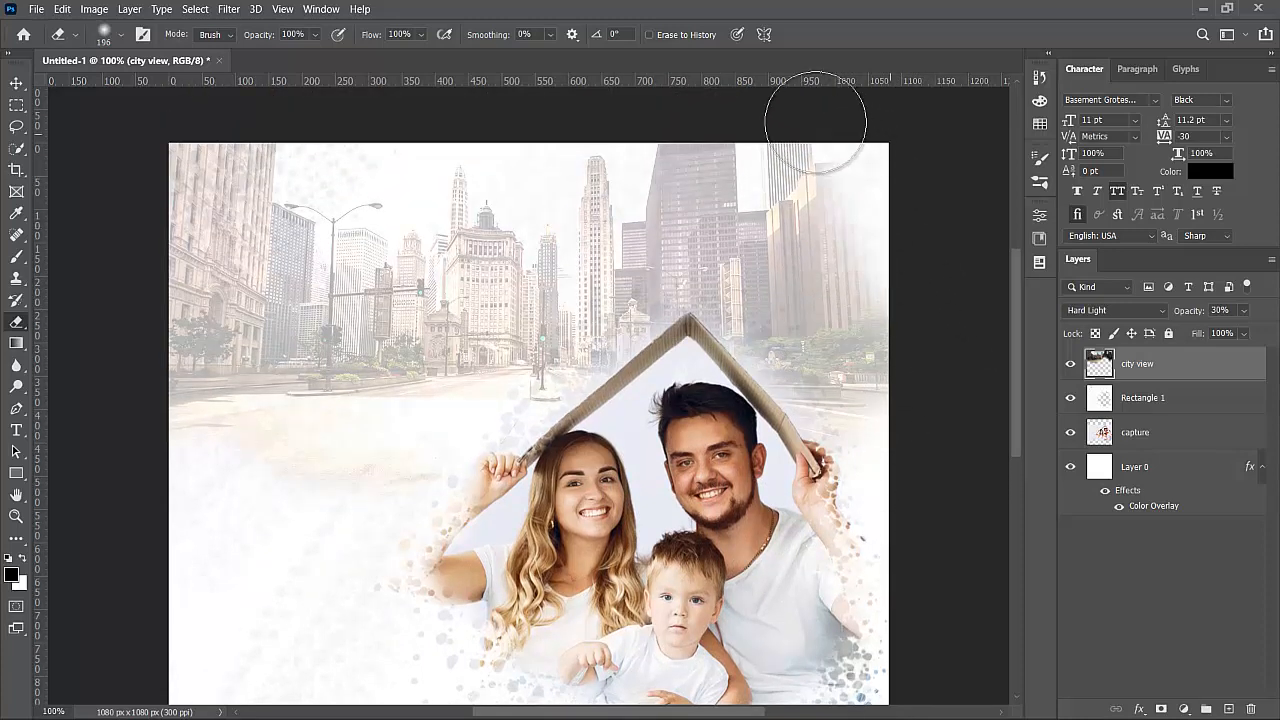
{"action": "mouse_move", "coordinate": [815, 120]}
{"action": "left_mouse_down"}
{"action": "mouse_move", "coordinate": [918, 196]}
{"action": "mouse_move", "coordinate": [923, 260]}
{"action": "mouse_move", "coordinate": [866, 232]}
{"action": "mouse_move", "coordinate": [812, 152]}
{"action": "mouse_move", "coordinate": [894, 274]}
{"action": "mouse_move", "coordinate": [923, 354]}
{"action": "left_mouse_up"}
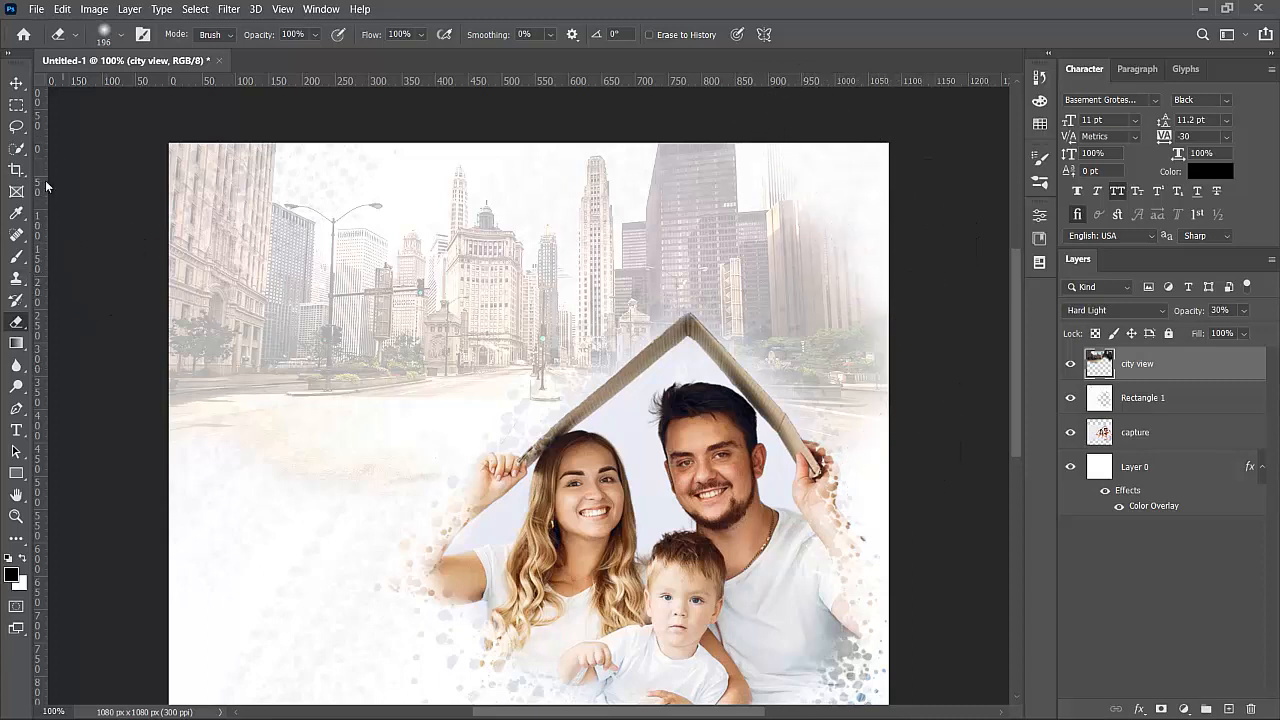
- At 52% eraser opacity, lighten the top-left building and the buildings toward the dark tower
{"action": "left_click", "coordinate": [315, 37]}
{"action": "left_click", "coordinate": [296, 53]}
{"action": "mouse_move", "coordinate": [171, 185]}
{"action": "left_mouse_down"}
{"action": "mouse_move", "coordinate": [215, 222]}
{"action": "mouse_move", "coordinate": [243, 291]}
{"action": "mouse_move", "coordinate": [329, 349]}
{"action": "mouse_move", "coordinate": [400, 345]}
{"action": "left_mouse_up"}
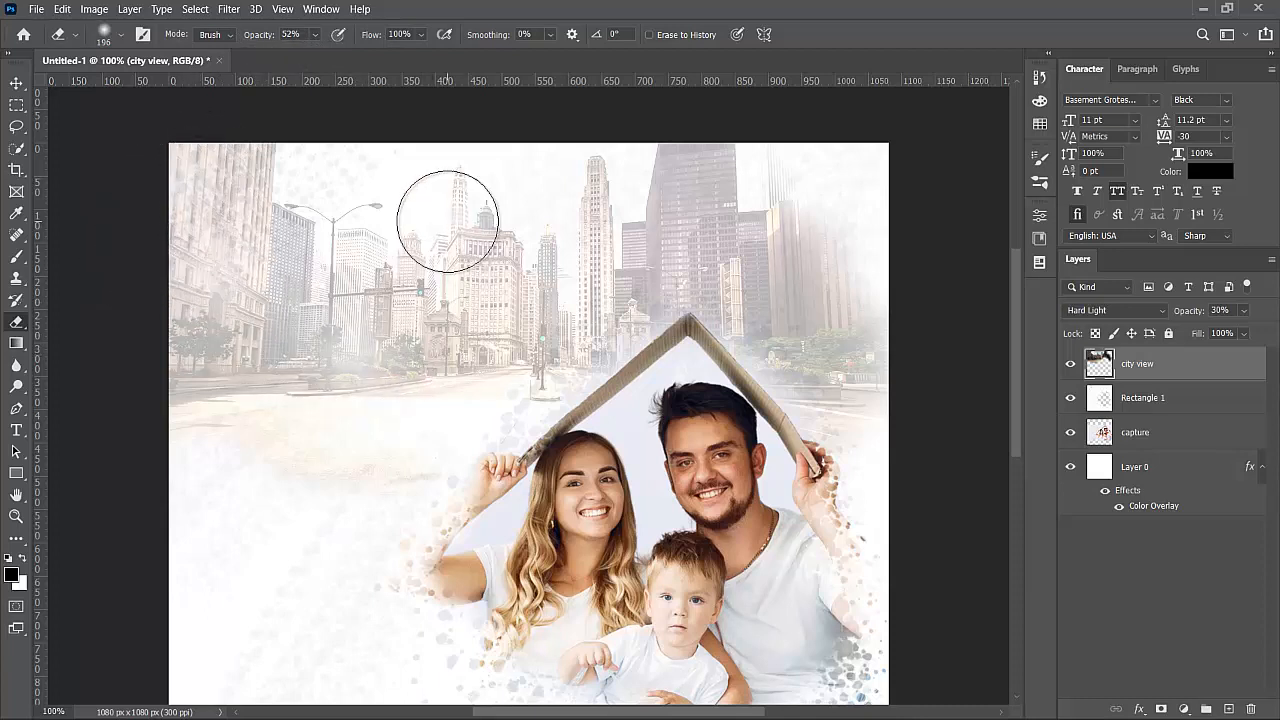
{"action": "mouse_move", "coordinate": [447, 221]}
{"action": "left_mouse_down"}
{"action": "mouse_move", "coordinate": [549, 316]}
{"action": "mouse_move", "coordinate": [613, 296]}
{"action": "mouse_move", "coordinate": [669, 239]}
{"action": "mouse_move", "coordinate": [678, 168]}
{"action": "mouse_move", "coordinate": [749, 289]}
{"action": "mouse_move", "coordinate": [653, 300]}
{"action": "left_mouse_up"}
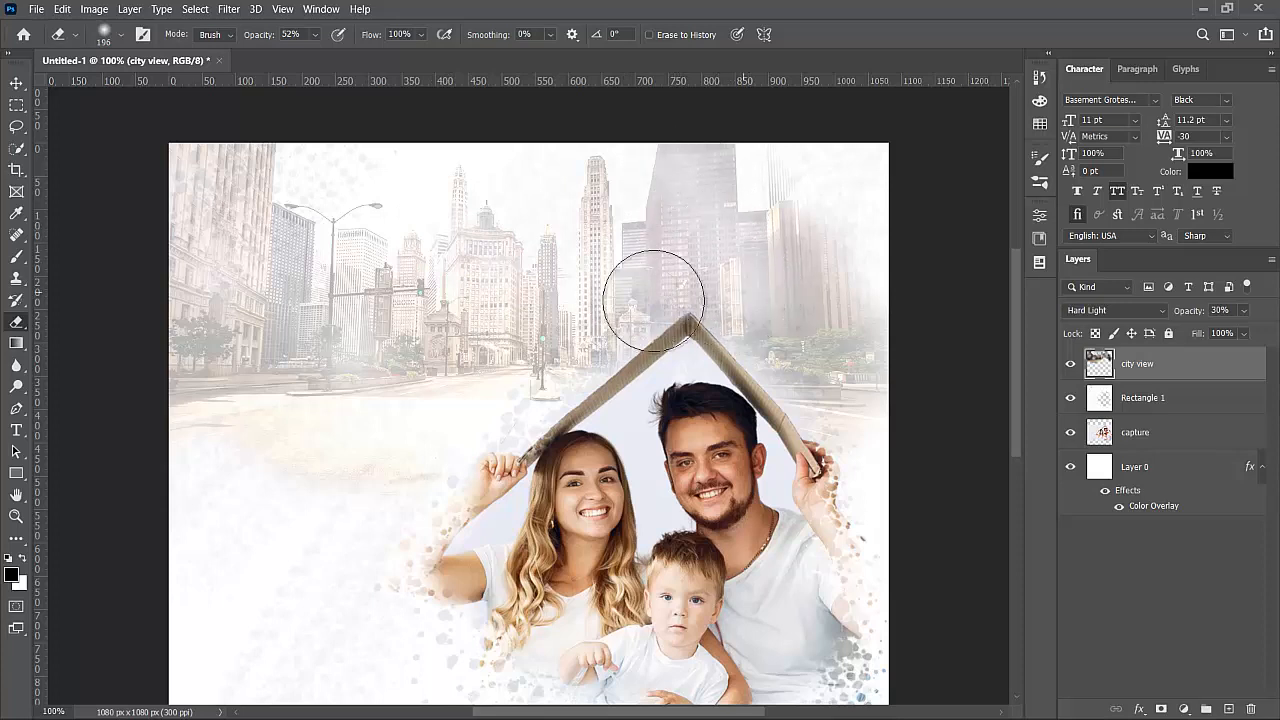
{"action": "left_click", "coordinate": [16, 86]}
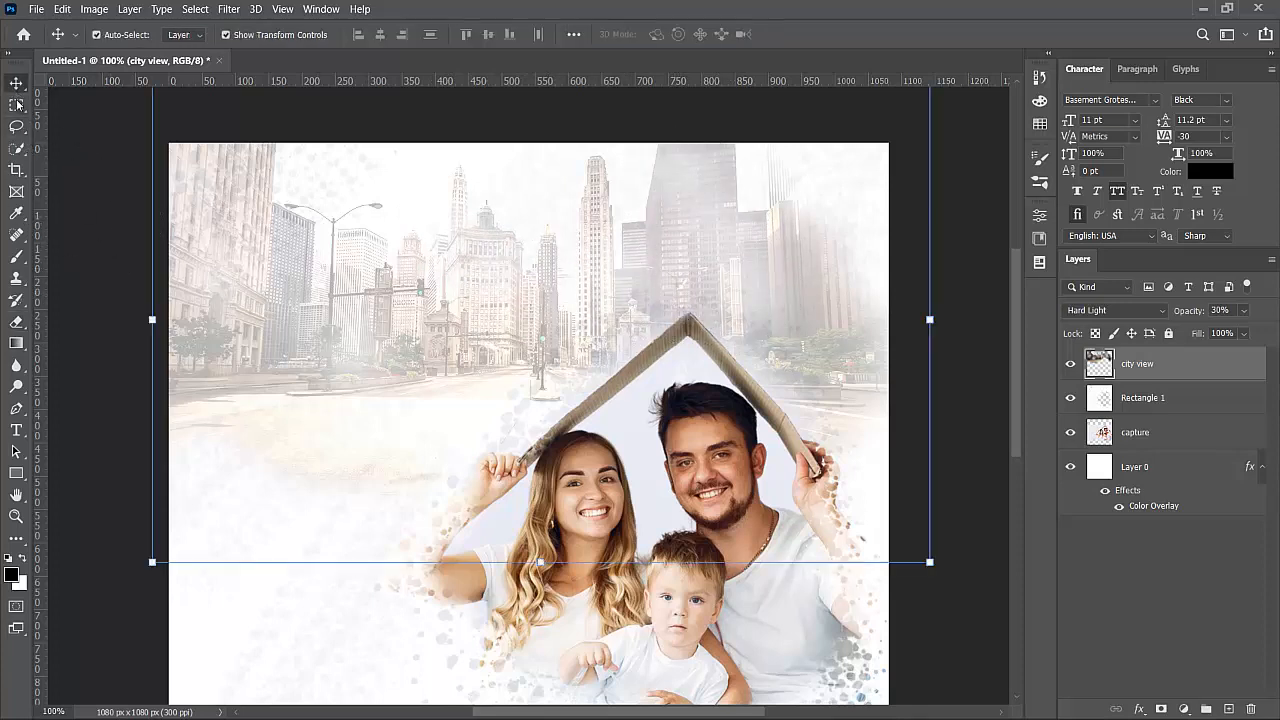
- Scale the city view layer up to about 101.72% so it spans the full canvas width
{"action": "left_click", "coordinate": [71, 177]}
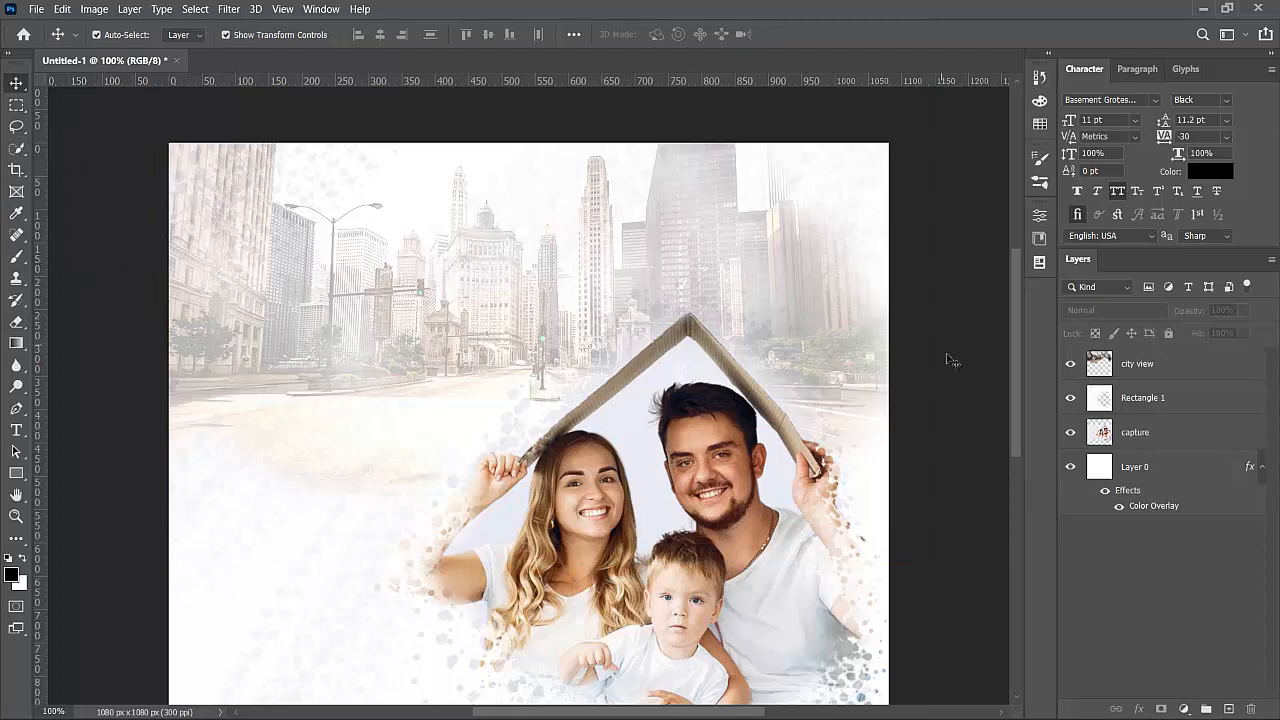
{"action": "left_click", "coordinate": [748, 360]}
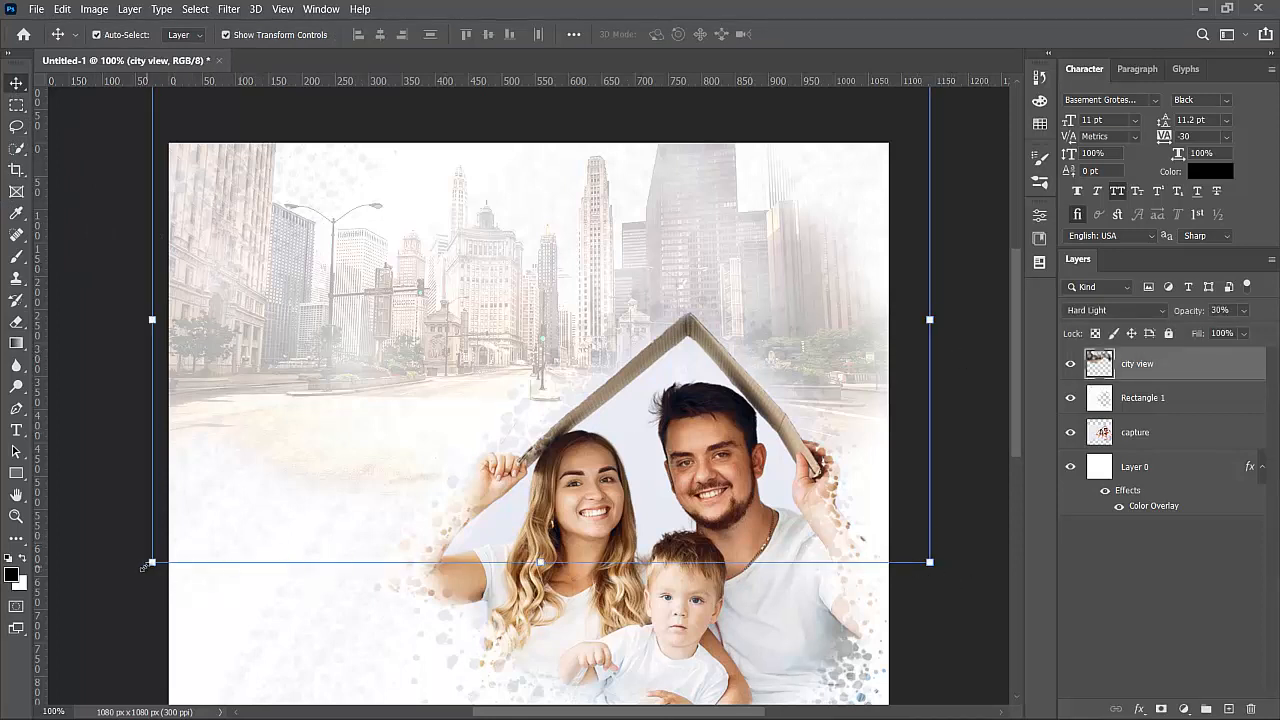
{"action": "left_click_drag", "start_coordinate": [131, 567], "coordinate": [128, 570]}
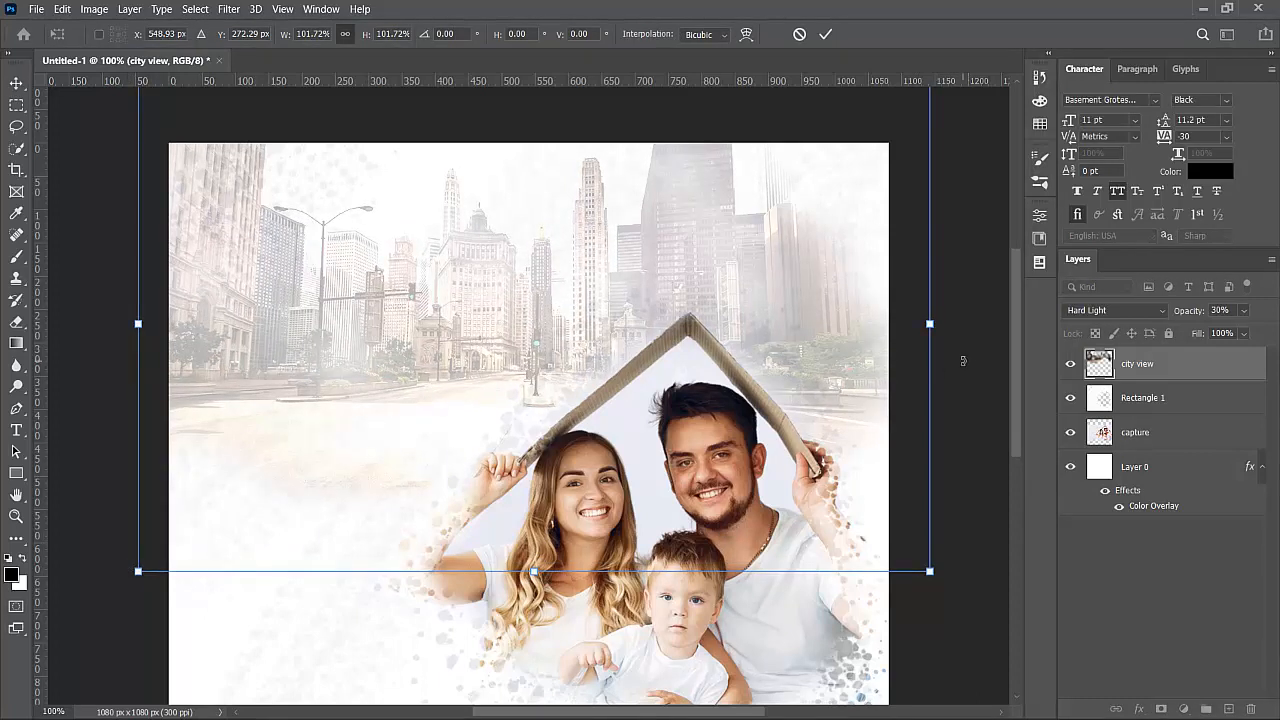
{"action": "key", "text": "Return"}
{"action": "left_click", "coordinate": [963, 362]}
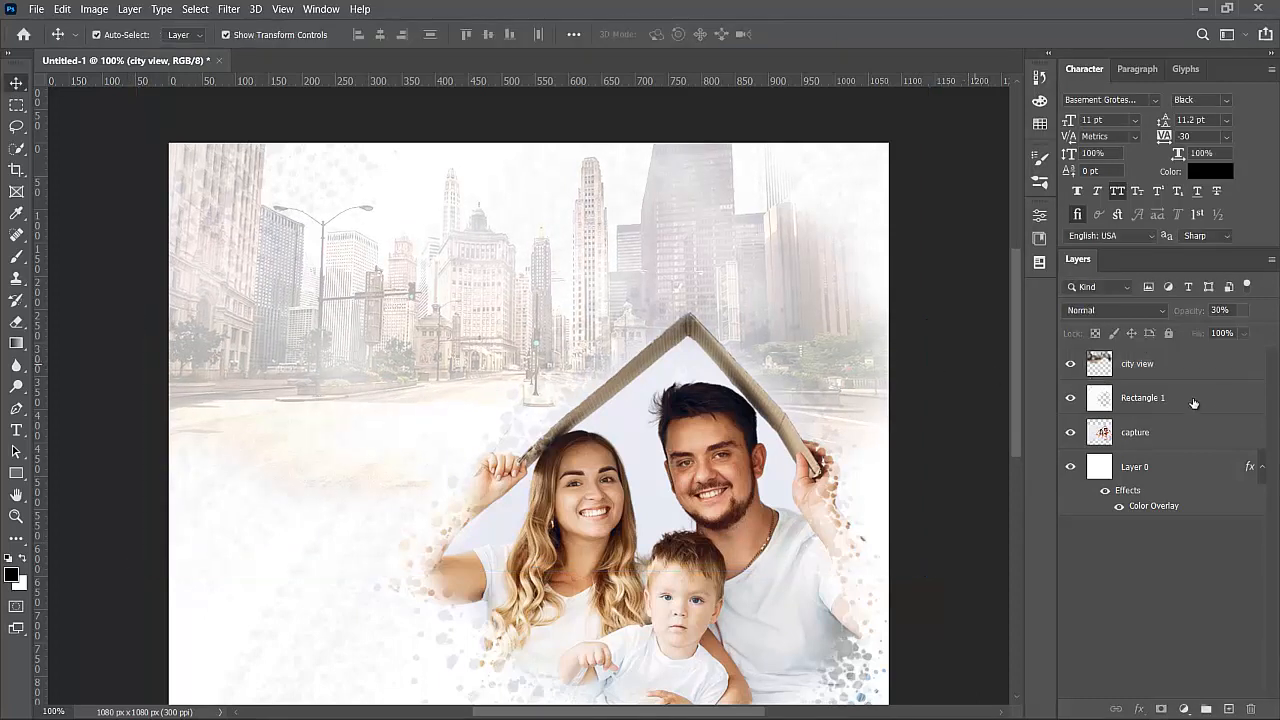
{"action": "left_click", "coordinate": [1164, 376]}
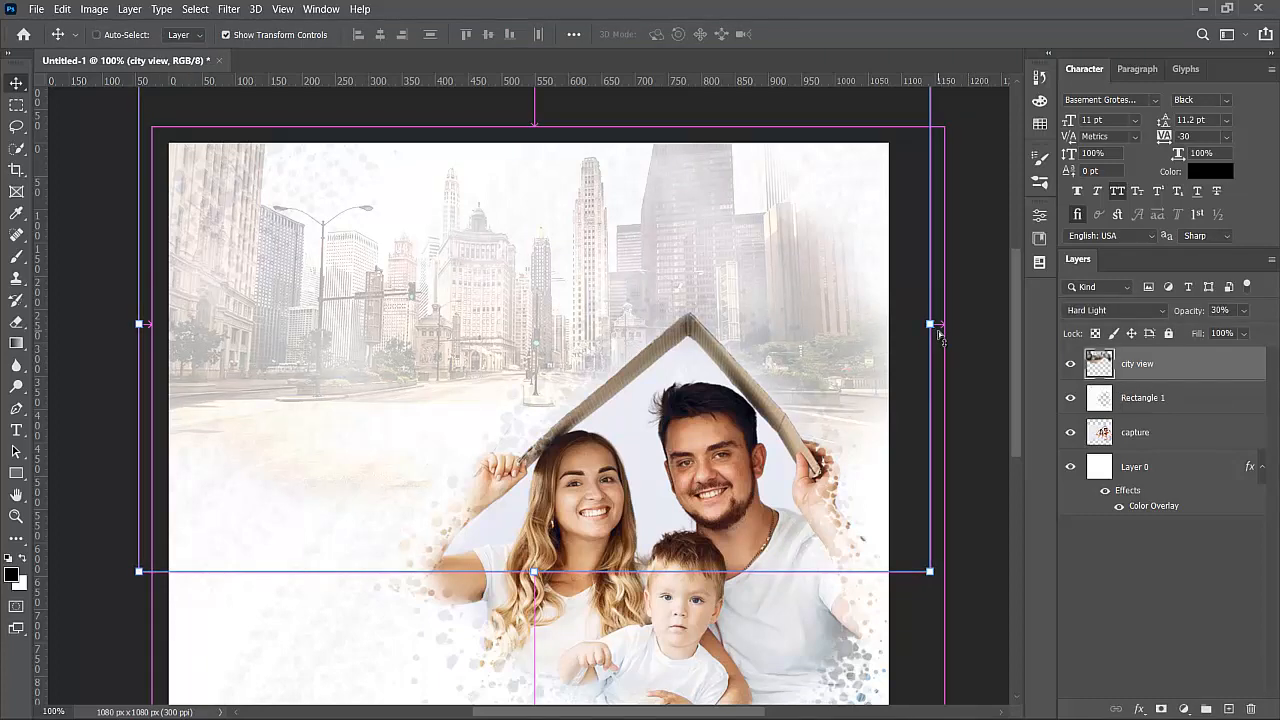
{"action": "key", "text": "ctrl+minus"}
{"action": "left_click", "coordinate": [937, 331]}
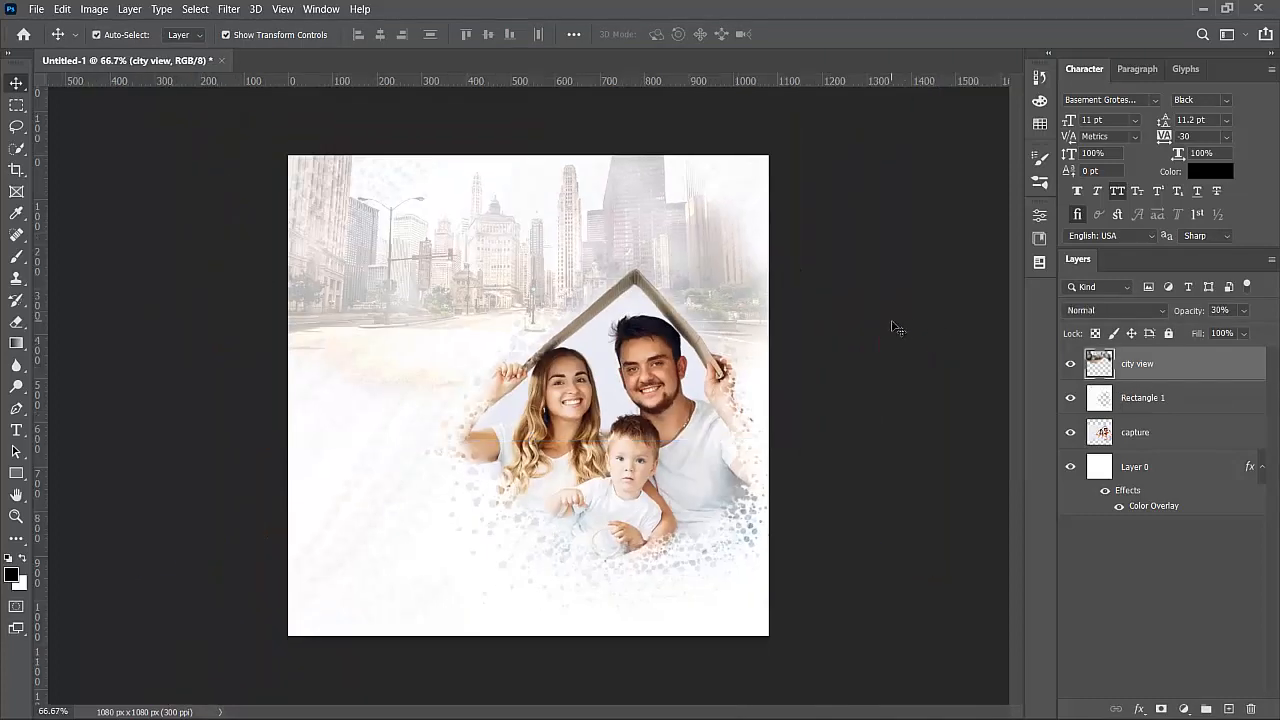
{"action": "left_click", "coordinate": [895, 329]}
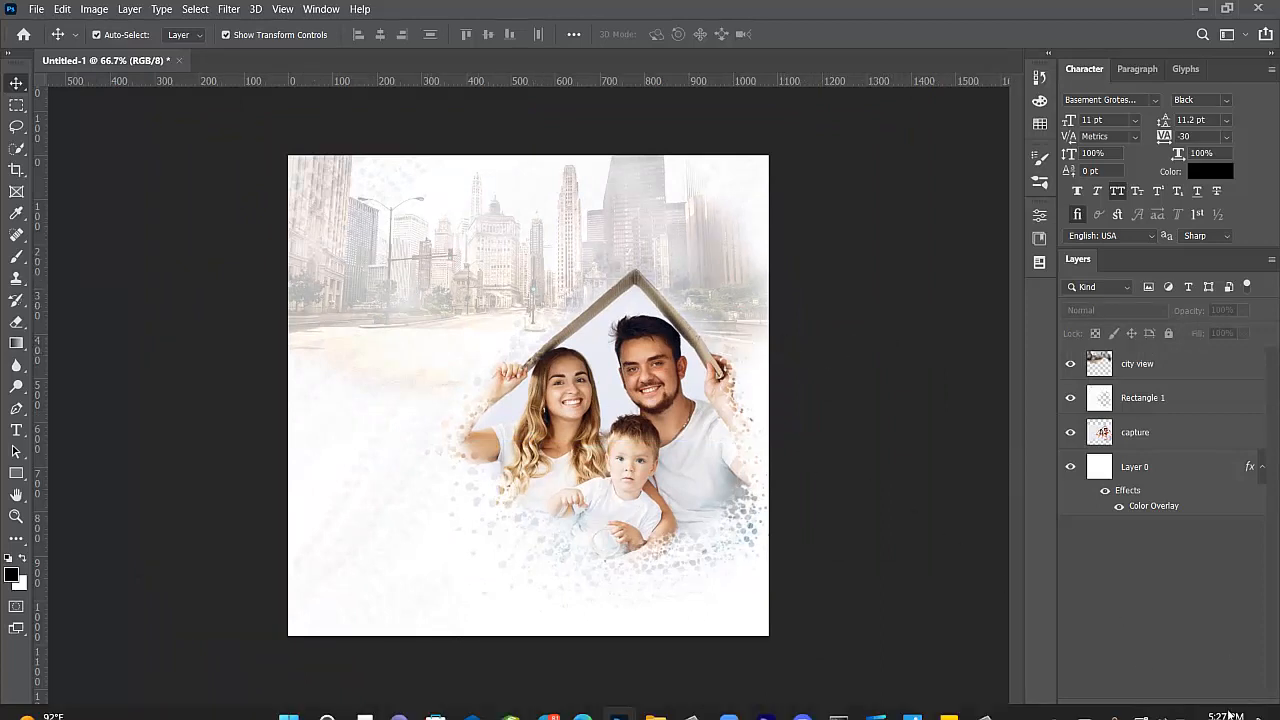
- Add an empty Layer 1, then open the logo image from the caption for estatehousing folder
{"action": "left_click", "coordinate": [1229, 708]}
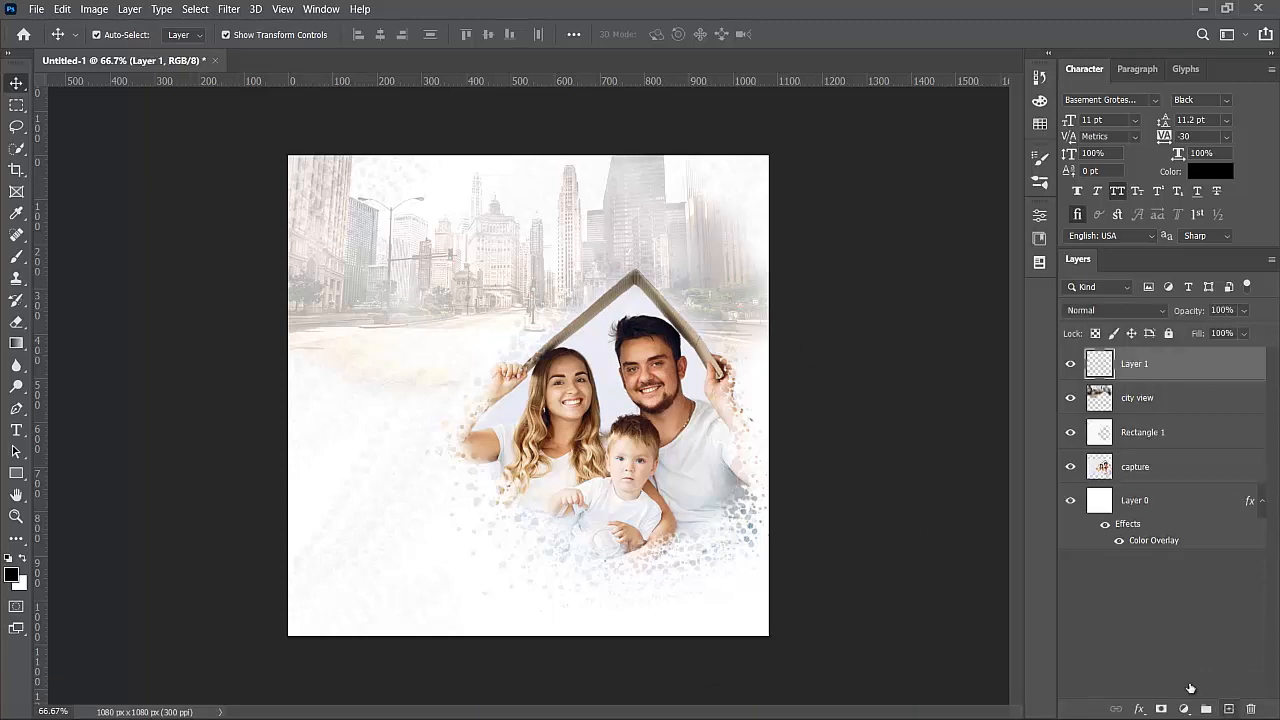
{"action": "left_click", "coordinate": [36, 10]}
{"action": "left_click", "coordinate": [41, 23]}
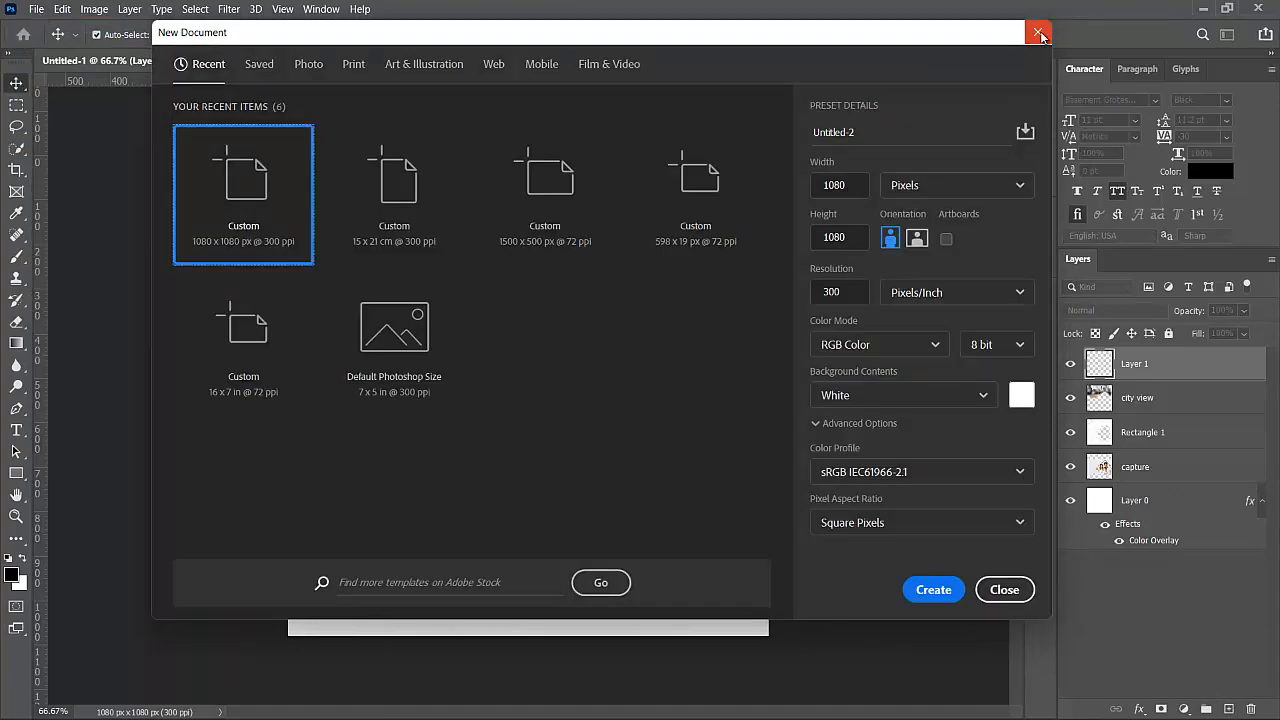
{"action": "left_click", "coordinate": [1031, 35]}
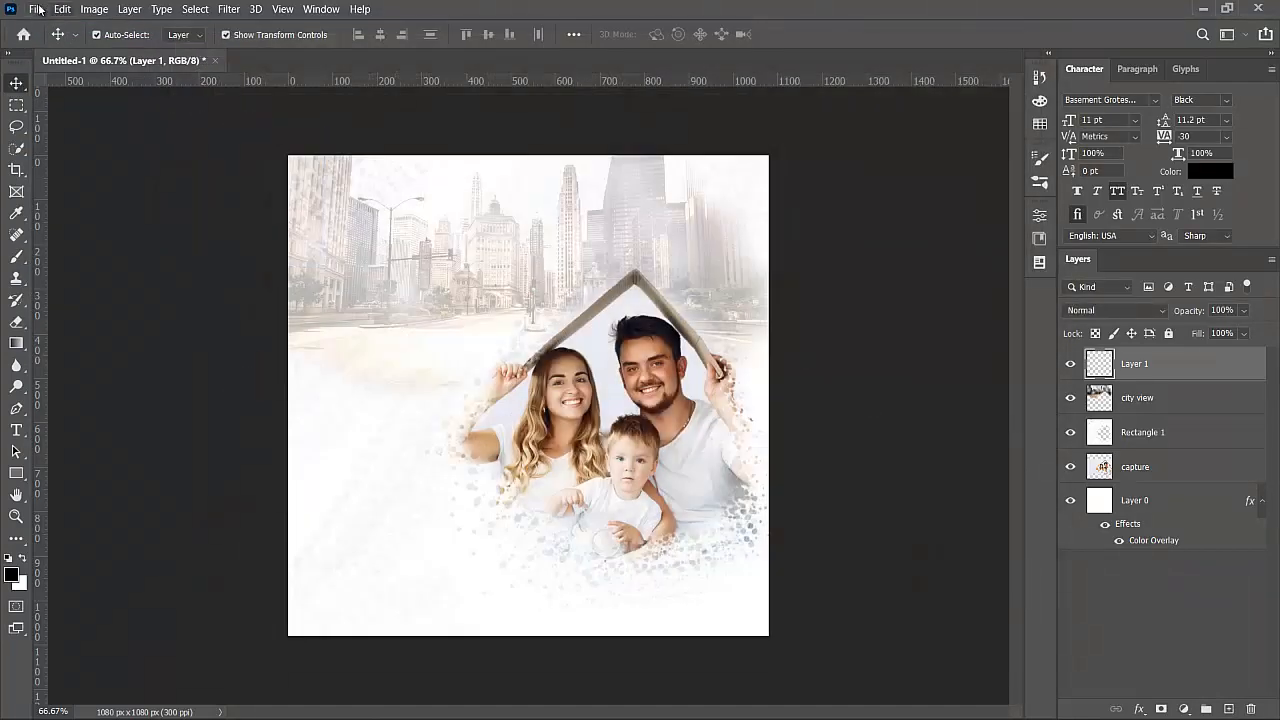
{"action": "left_click", "coordinate": [38, 9]}
{"action": "left_click", "coordinate": [33, 41]}
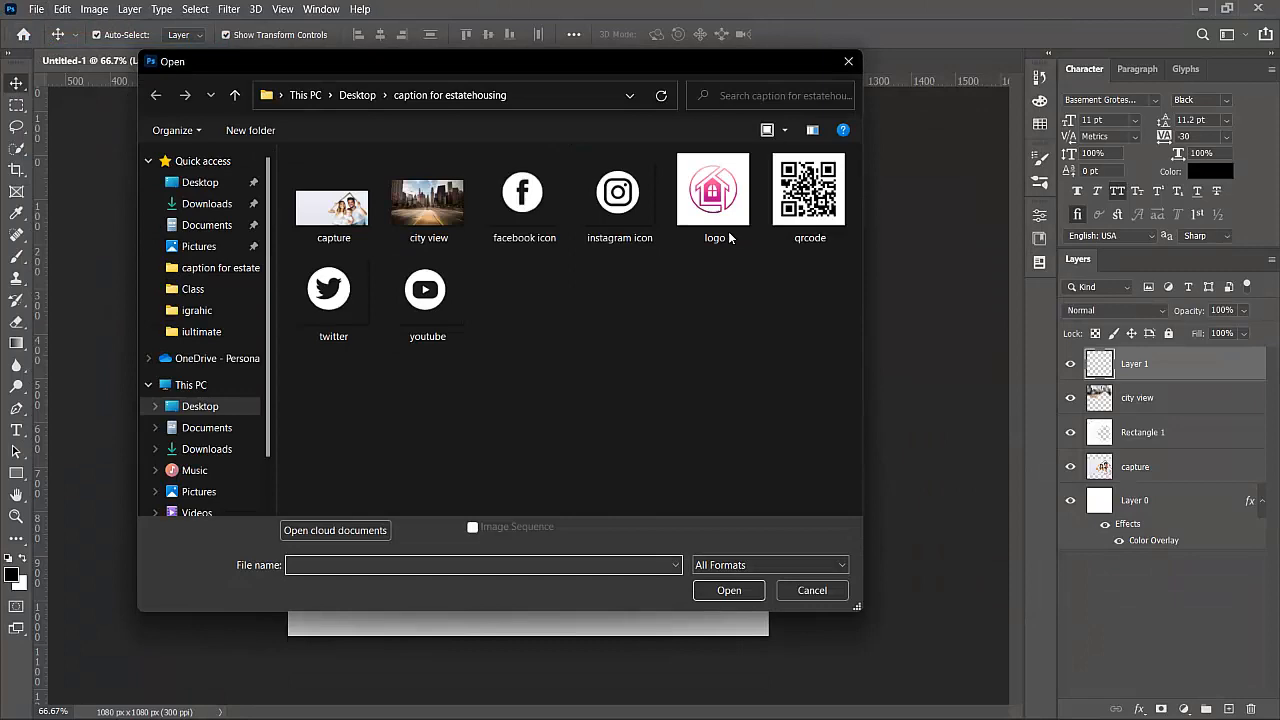
{"action": "left_click", "coordinate": [713, 200]}
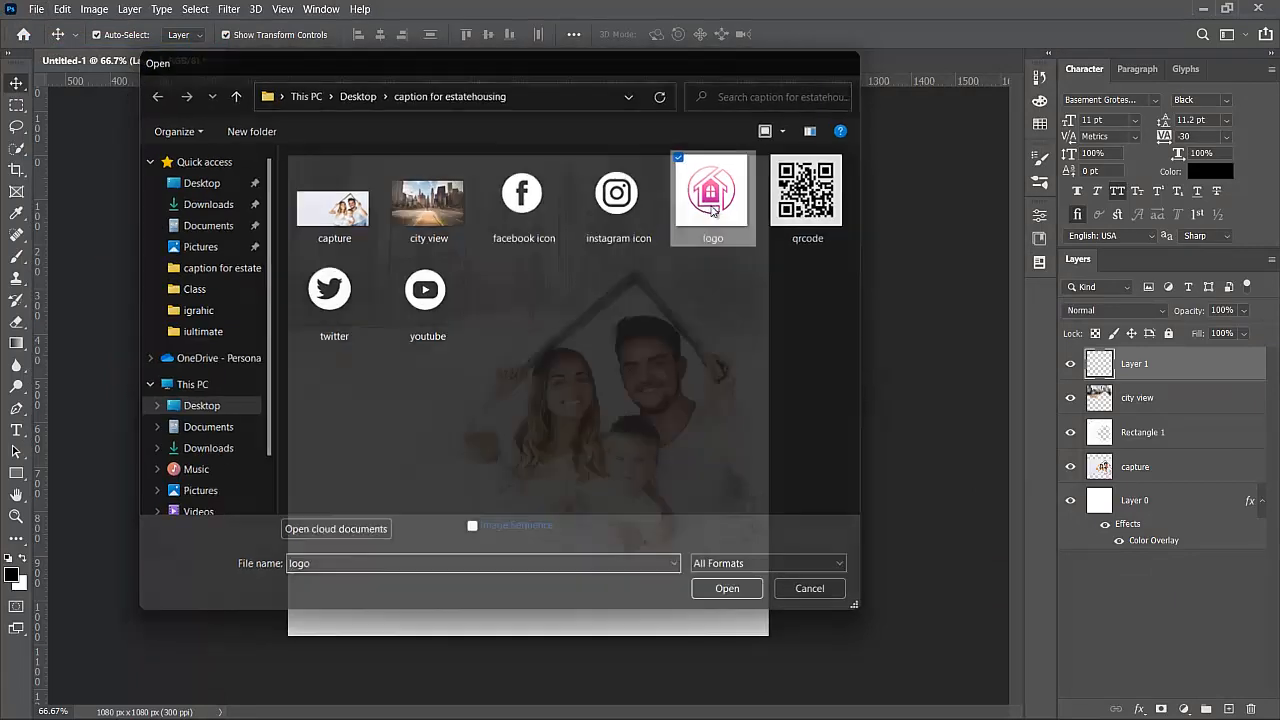
{"action": "double_click", "coordinate": [713, 209]}
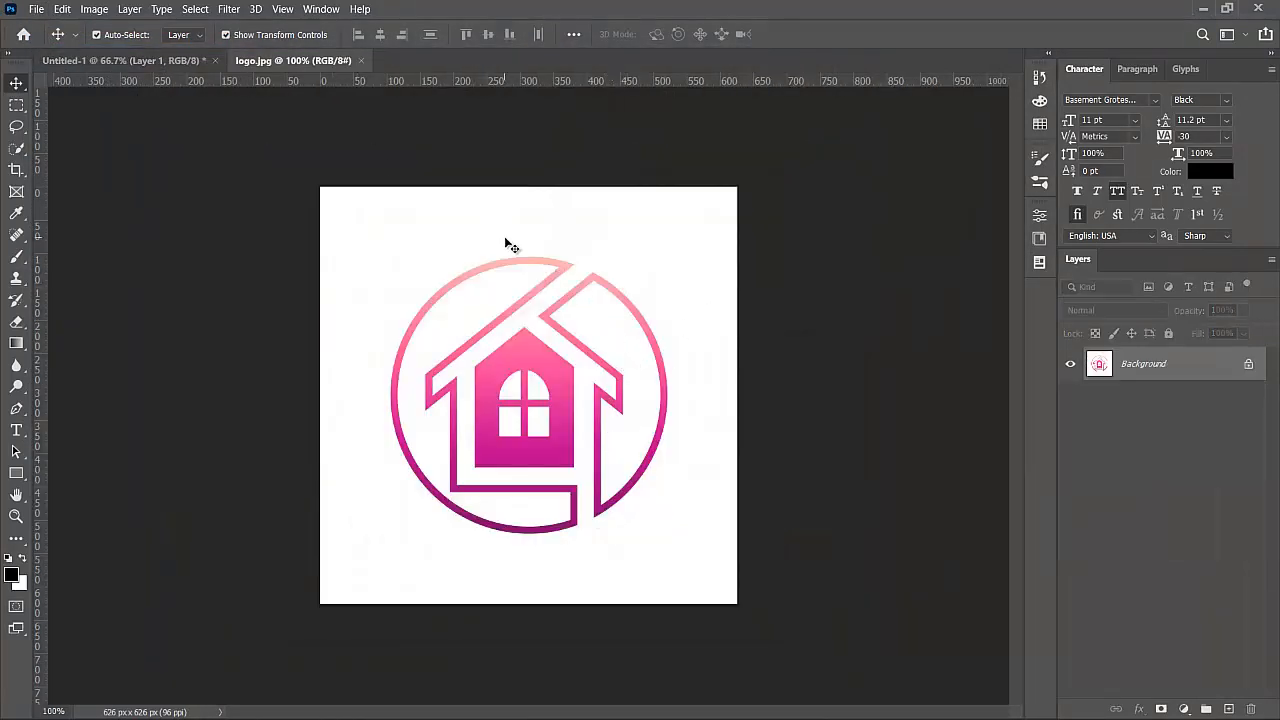
- Unlock the logo's Background layer, select the white with Color Range, delete it and deselect
{"action": "left_click", "coordinate": [236, 11]}
{"action": "mouse_move", "coordinate": [185, 9]}
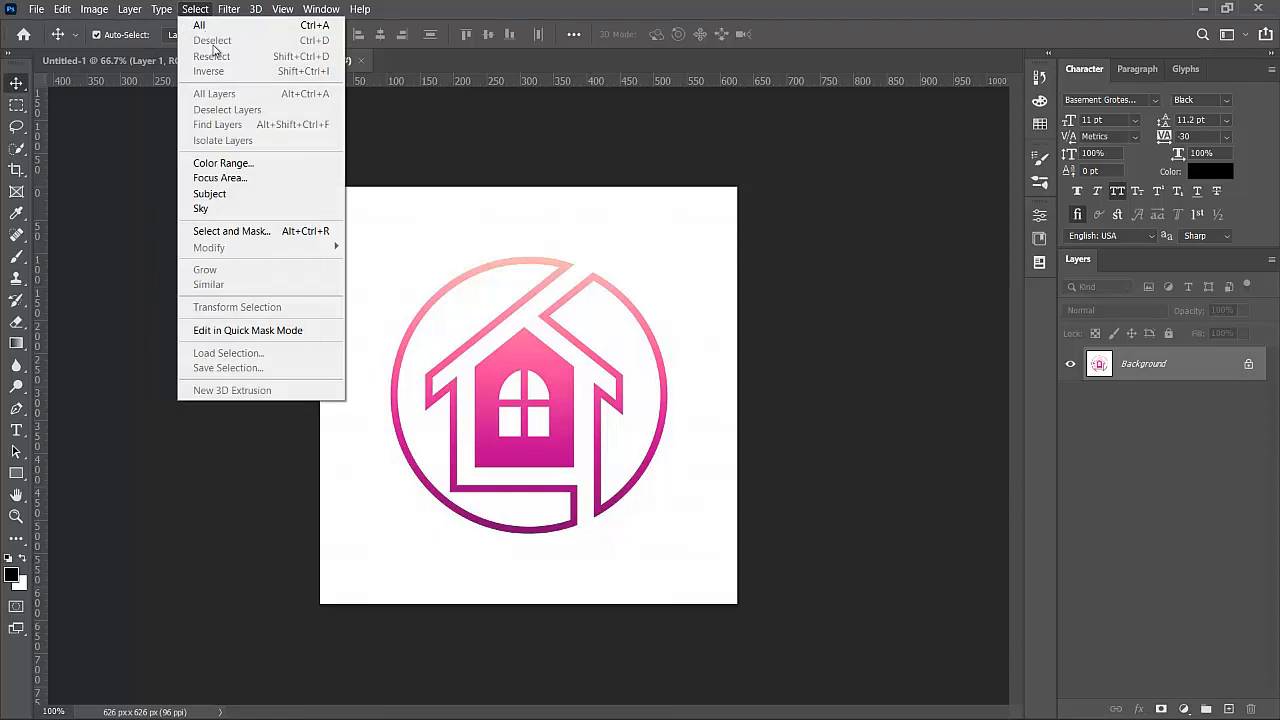
{"action": "left_click", "coordinate": [225, 161]}
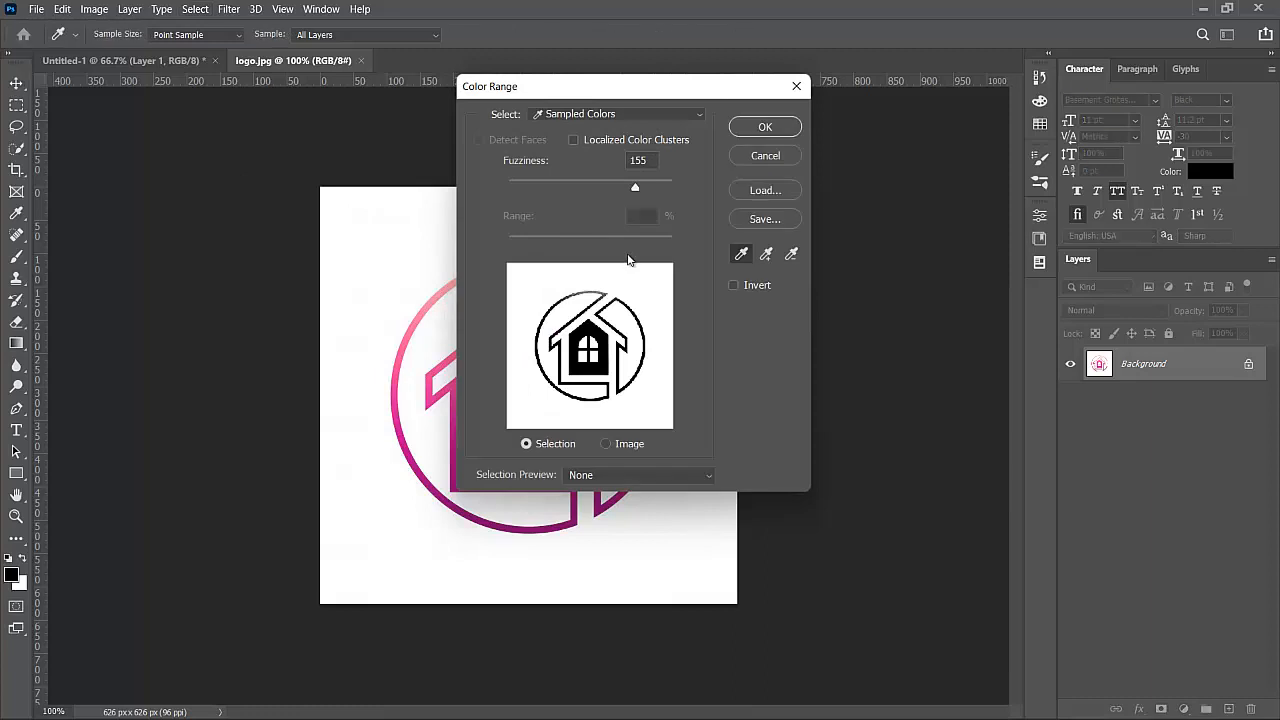
{"action": "left_click", "coordinate": [765, 155]}
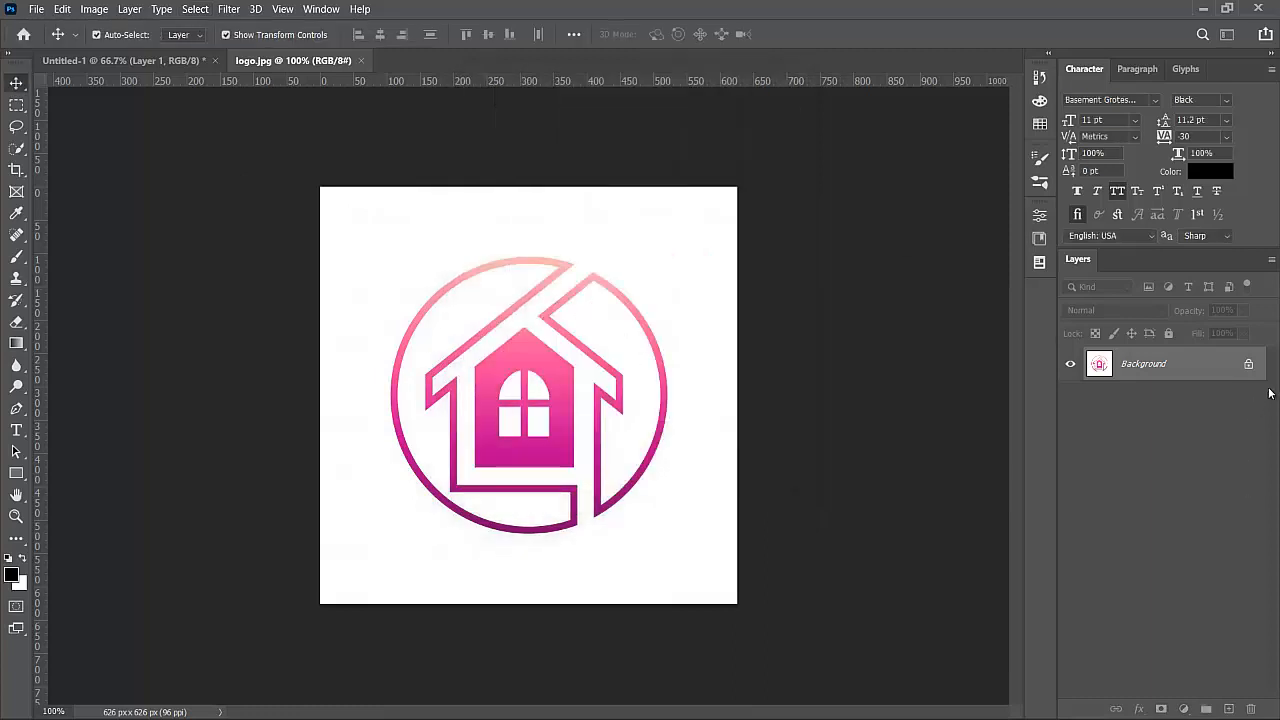
{"action": "left_click", "coordinate": [1248, 364]}
{"action": "left_click", "coordinate": [195, 9]}
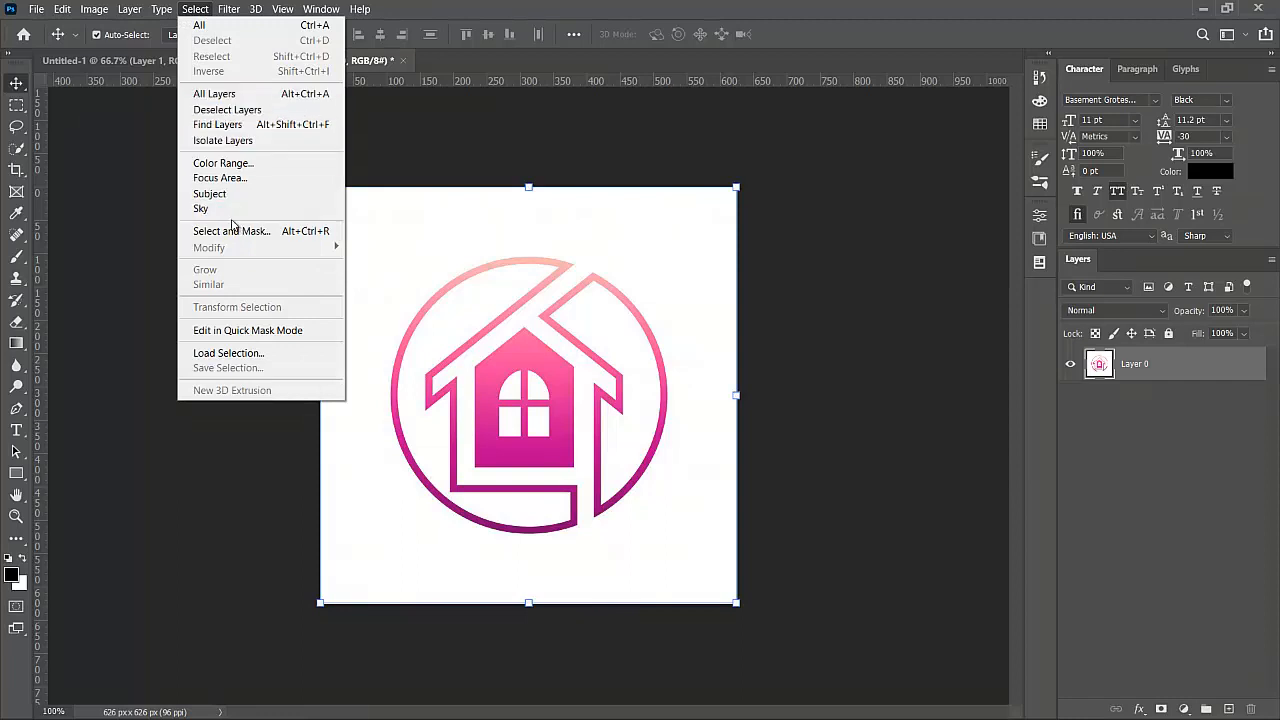
{"action": "left_click", "coordinate": [221, 163]}
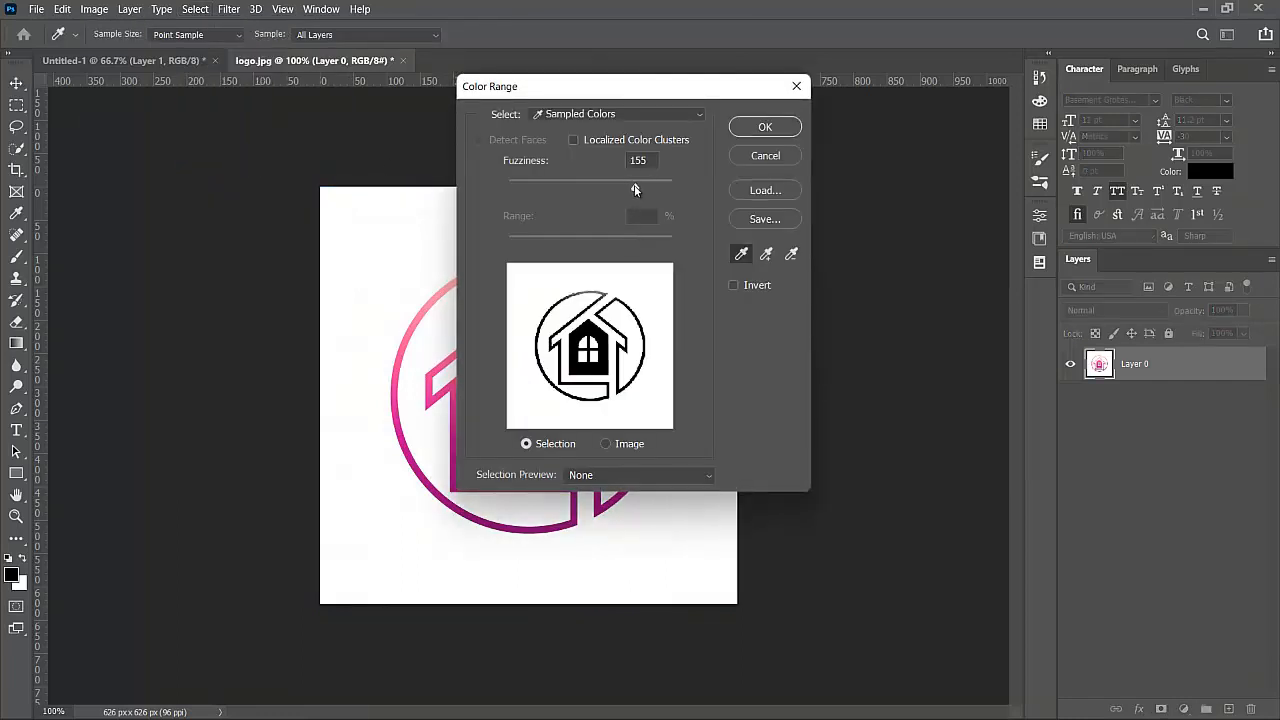
{"action": "left_click", "coordinate": [762, 130]}
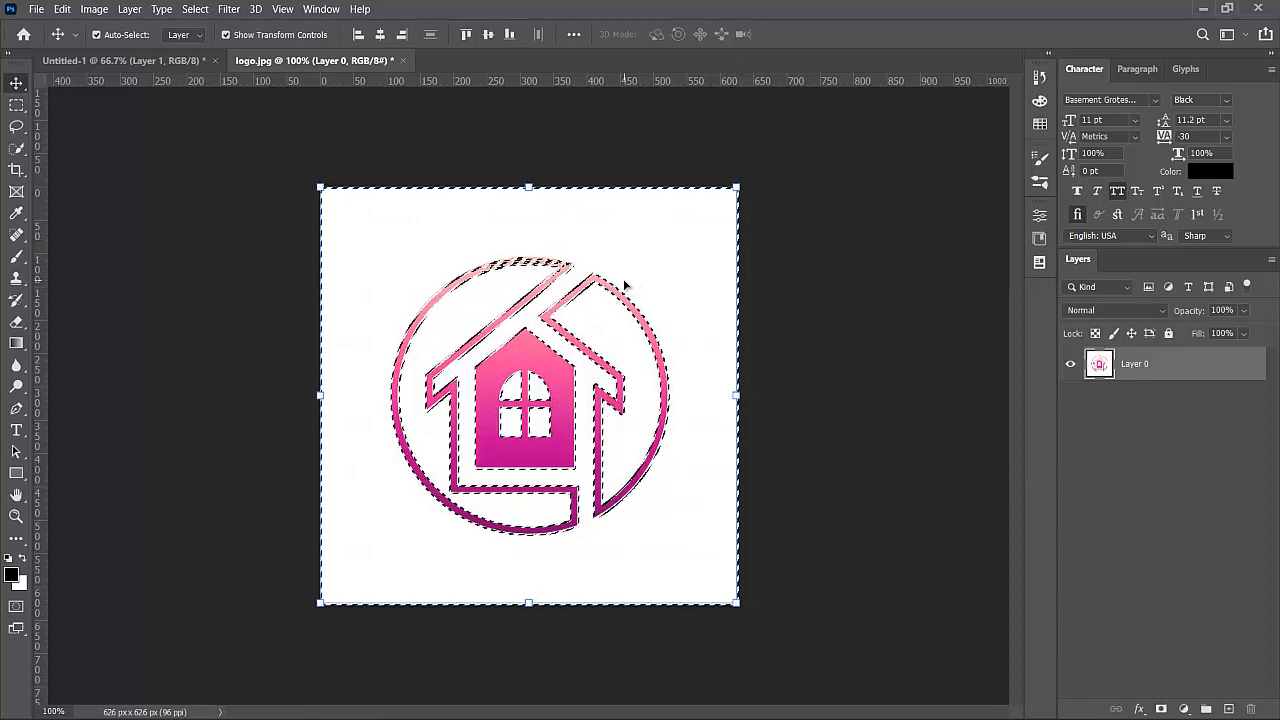
{"action": "key", "text": "Delete"}
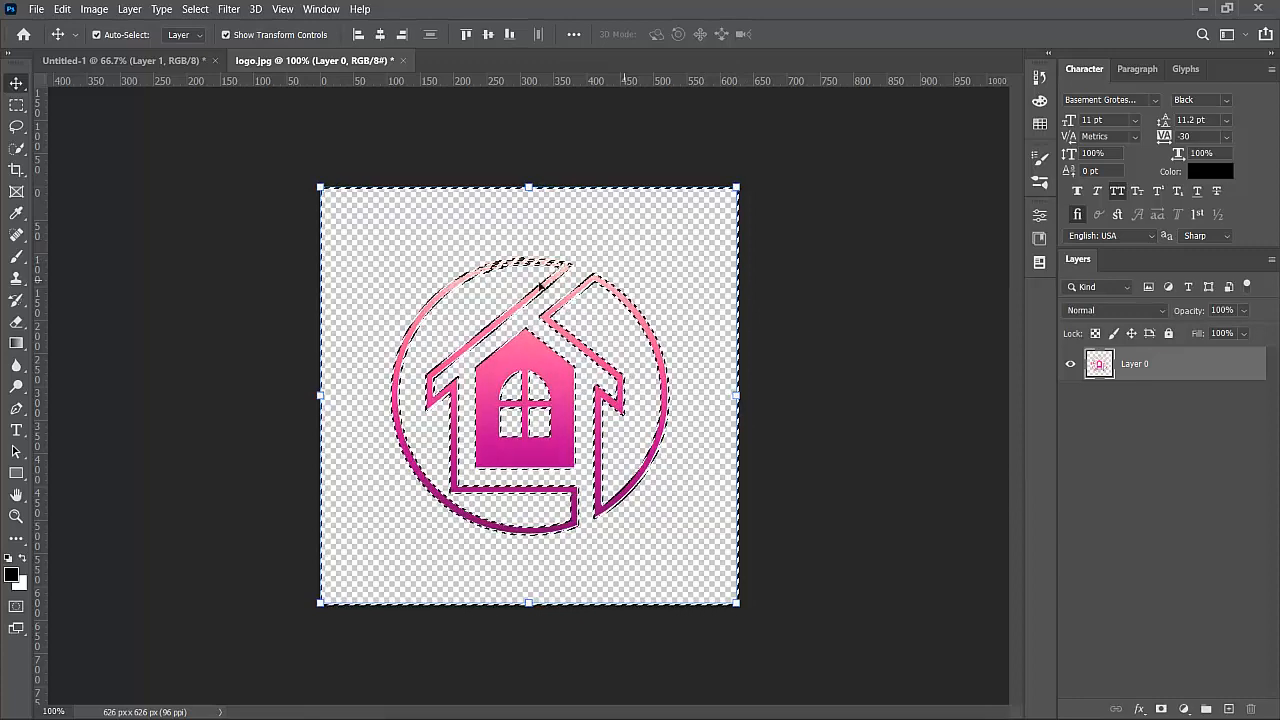
{"action": "left_click", "coordinate": [793, 315]}
{"action": "key", "text": "ctrl+d"}
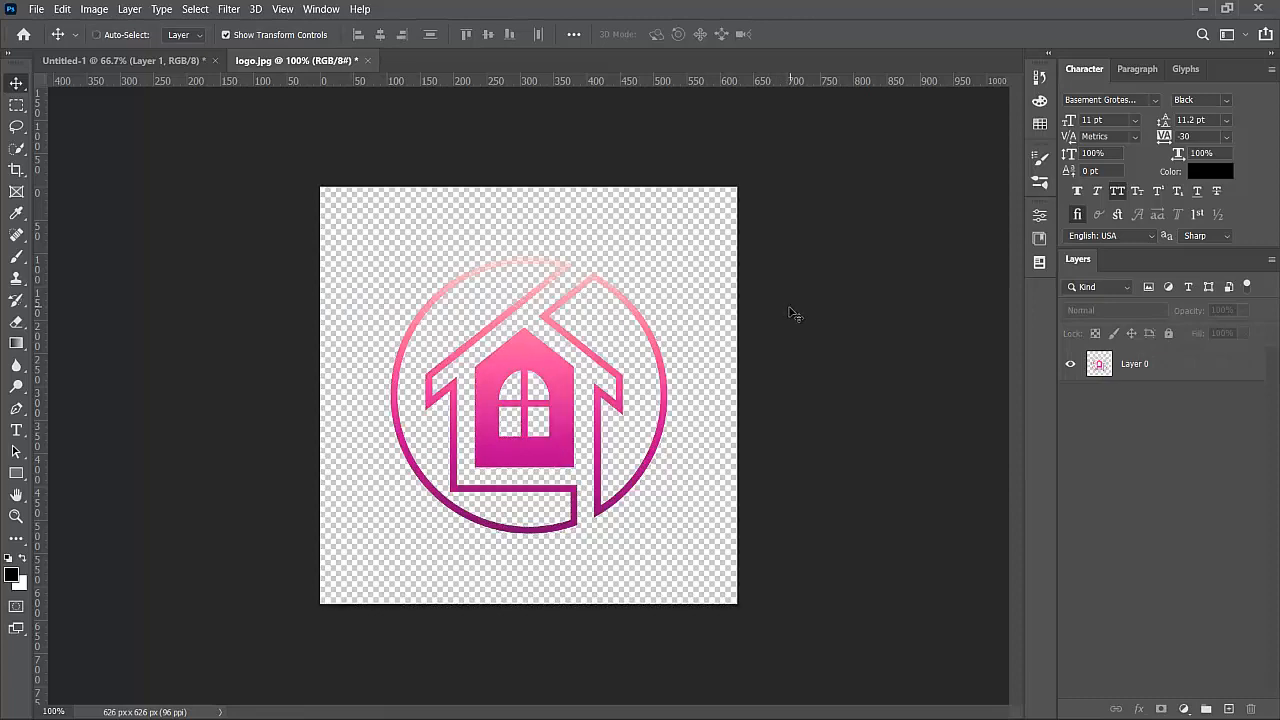
{"action": "left_click", "coordinate": [583, 353]}
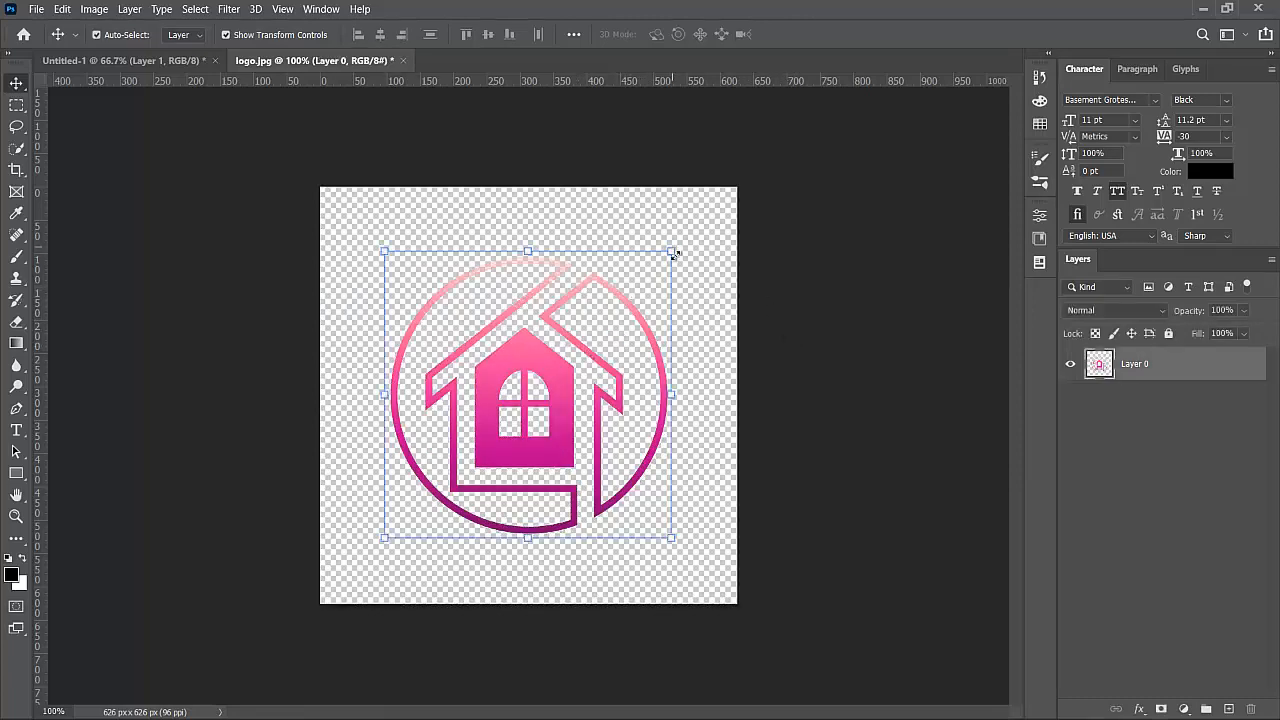
- Shrink the logo, copy it into Untitled-1, and scale it to 36.44% in the top-left corner
{"action": "left_click_drag", "start_coordinate": [589, 346], "coordinate": [542, 403]}
{"action": "left_click_drag", "start_coordinate": [461, 460], "coordinate": [636, 474]}
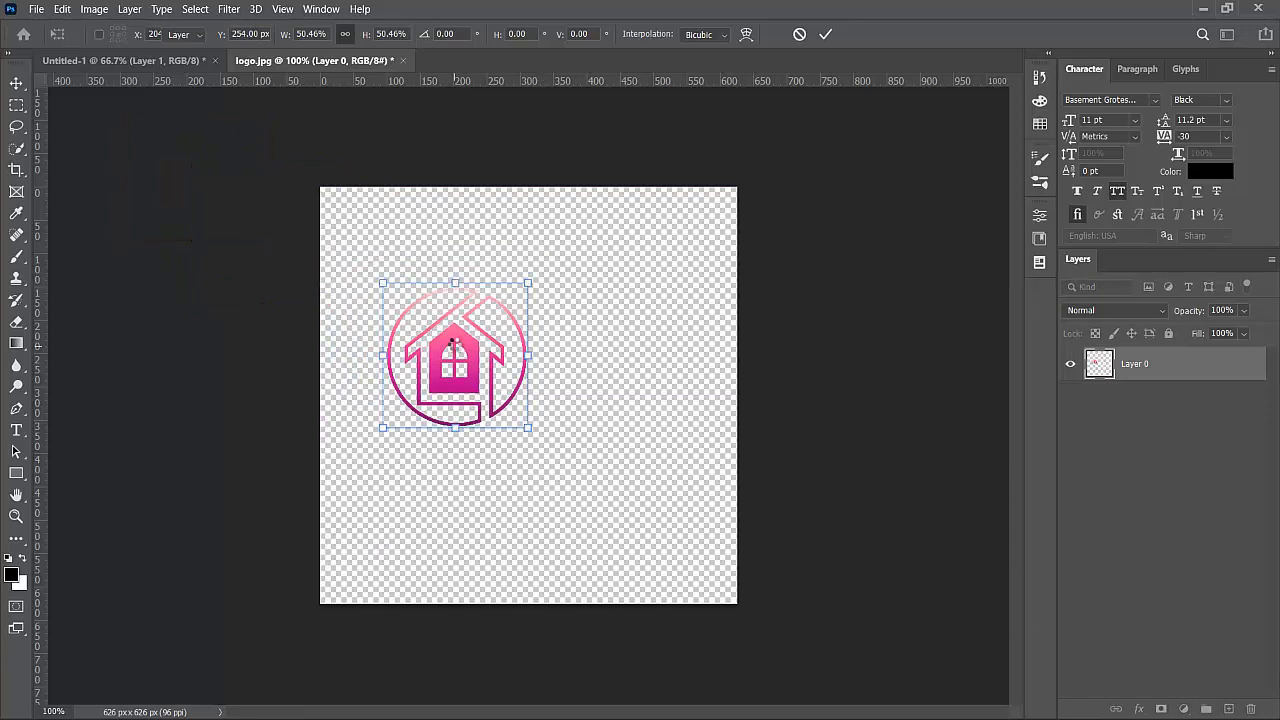
{"action": "key", "text": "Return"}
{"action": "left_click_drag", "start_coordinate": [500, 341], "coordinate": [386, 302]}
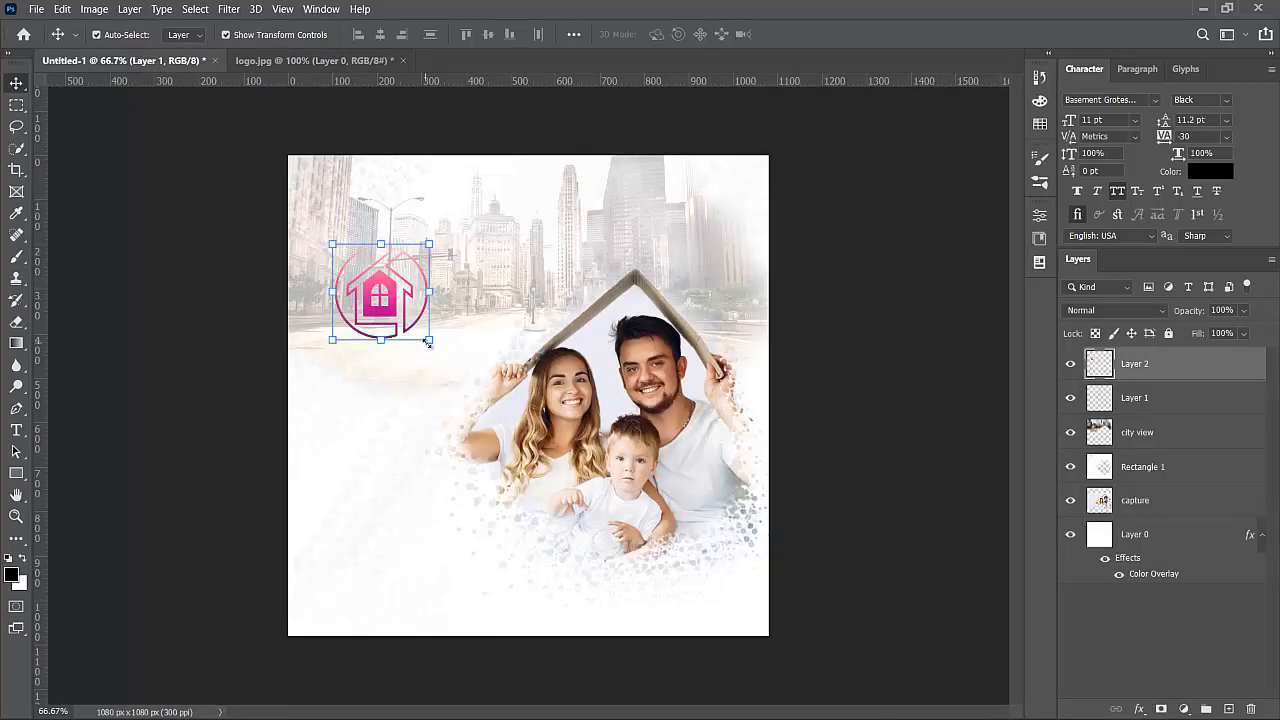
{"action": "left_click_drag", "start_coordinate": [429, 340], "coordinate": [338, 203]}
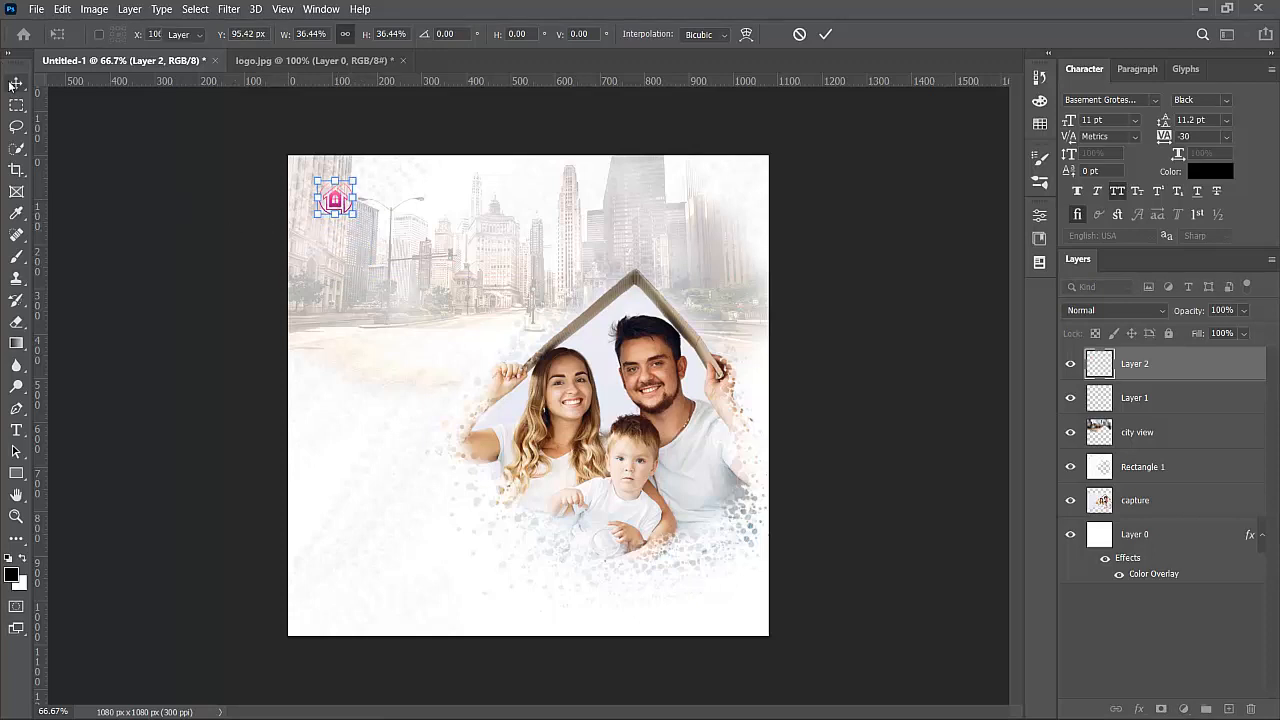
{"action": "key", "text": "Return"}
{"action": "left_click", "coordinate": [377, 212]}
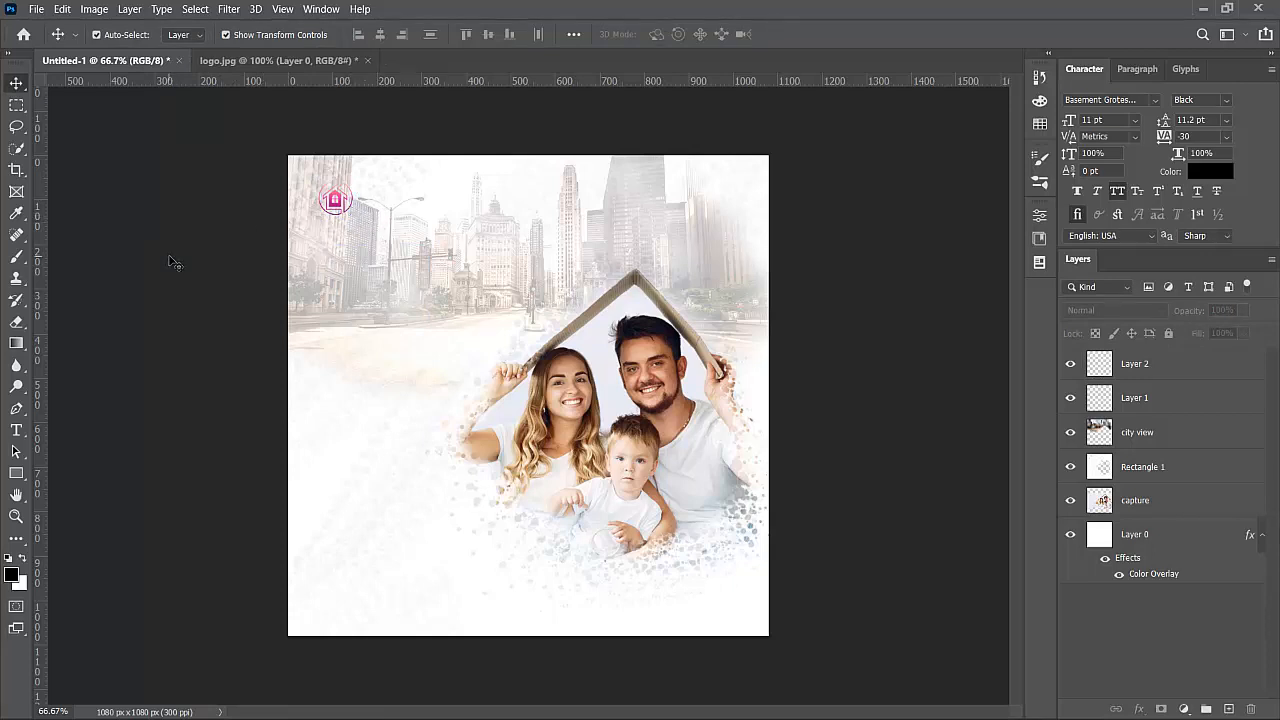
- Type the text 'COMPANY NAME' on the poster
{"action": "left_click", "coordinate": [16, 430]}
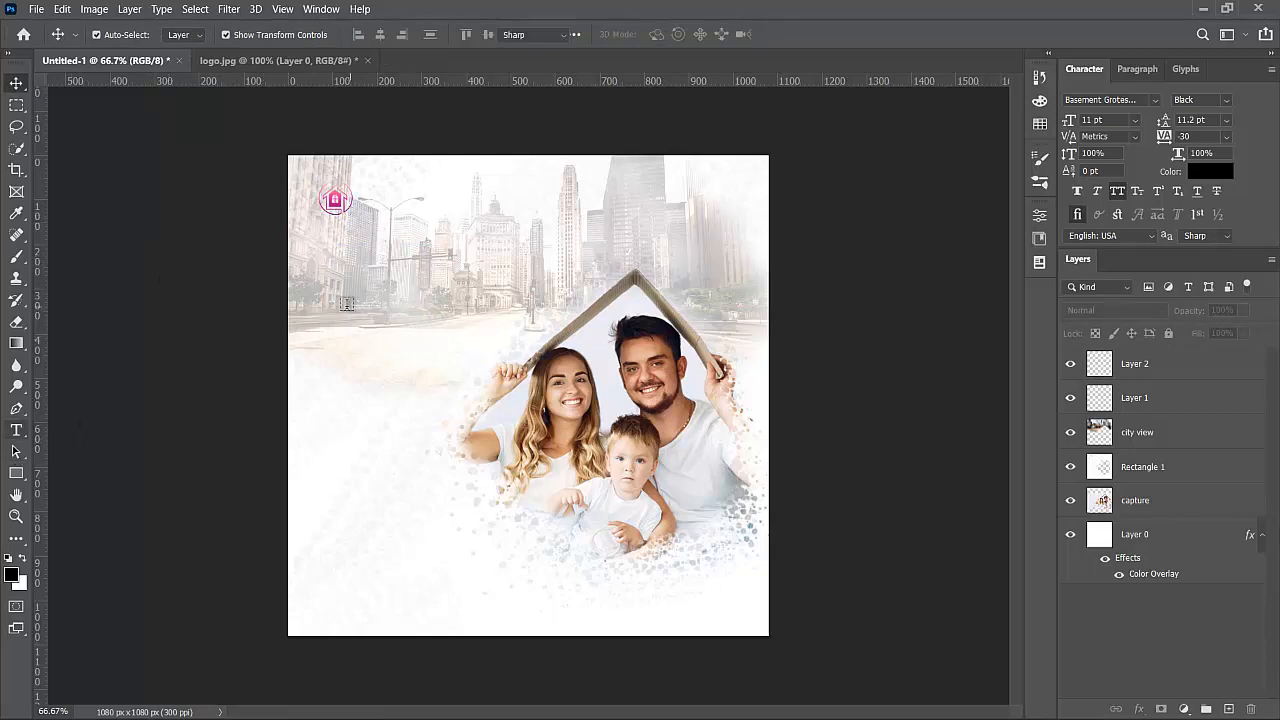
{"action": "left_click", "coordinate": [345, 306]}
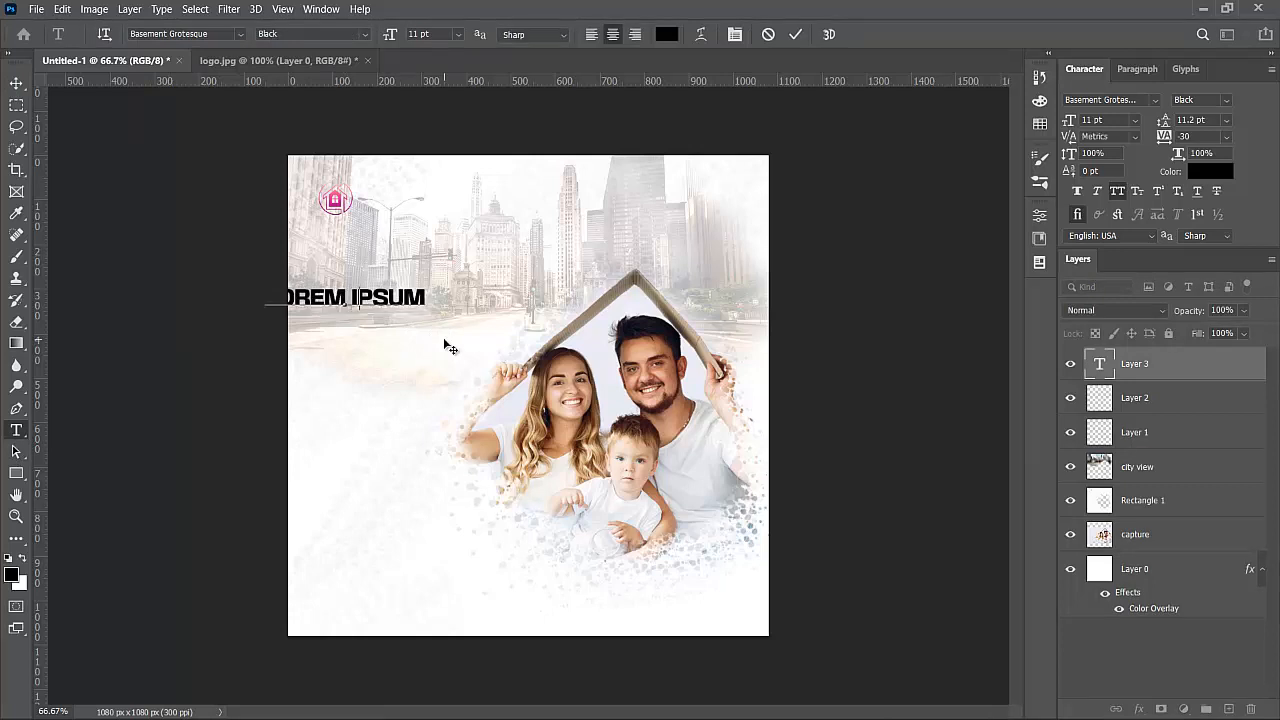
{"action": "type", "text": "THR"}
{"action": "key", "text": "BackSpace"}
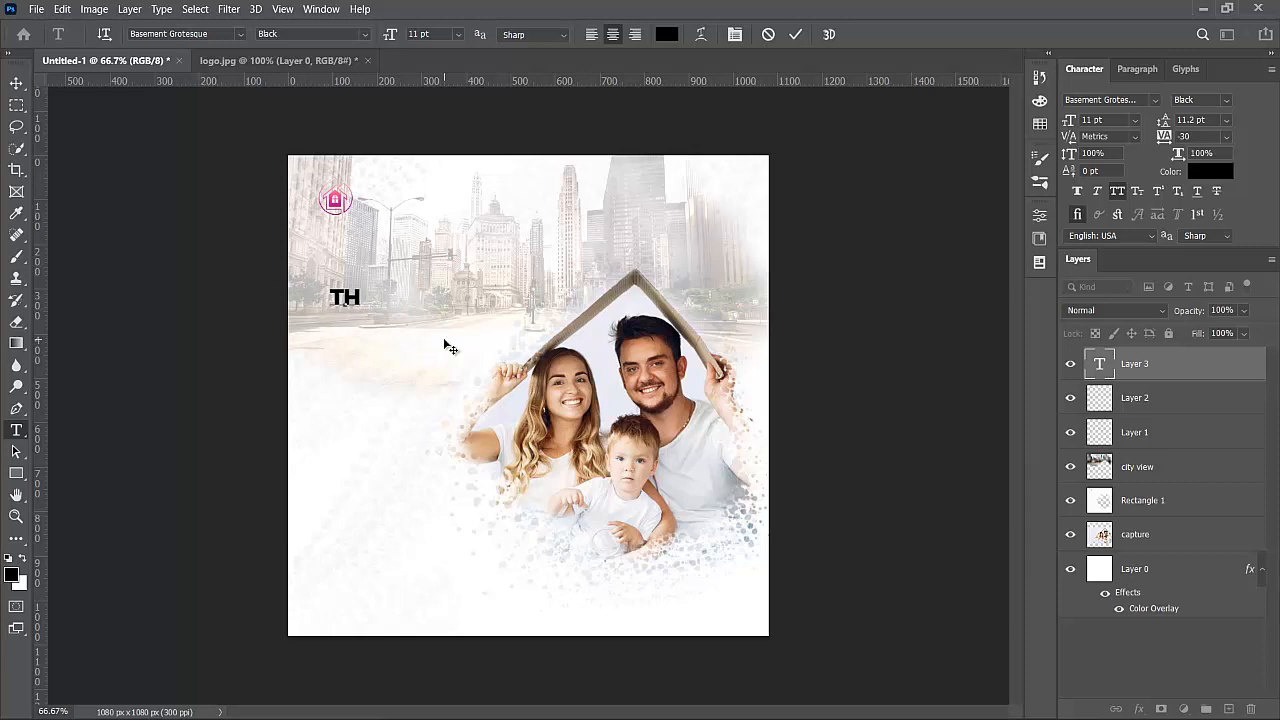
{"action": "type", "text": "E NA"}
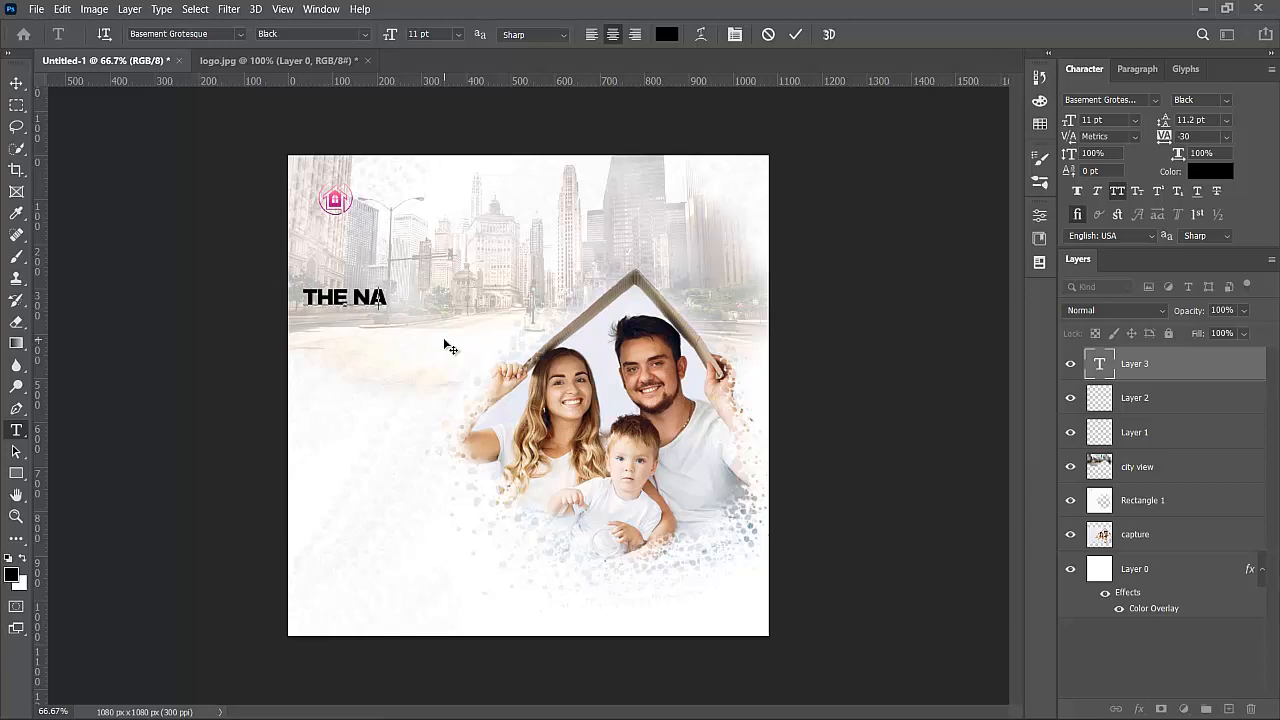
{"action": "key", "text": "BackSpace"}
{"action": "key", "text": "BackSpace"}
{"action": "key", "text": "BackSpace"}
{"action": "key", "text": "BackSpace"}
{"action": "key", "text": "BackSpace"}
{"action": "key", "text": "BackSpace"}
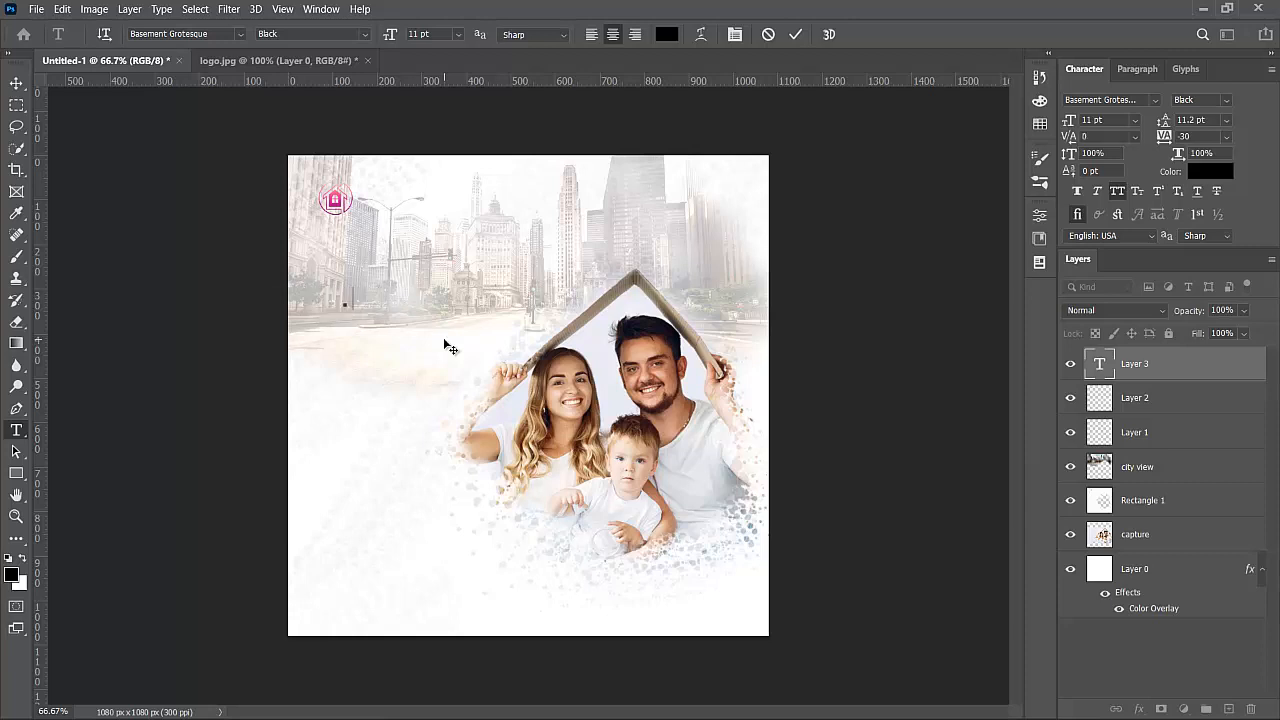
{"action": "type", "text": "COM"}
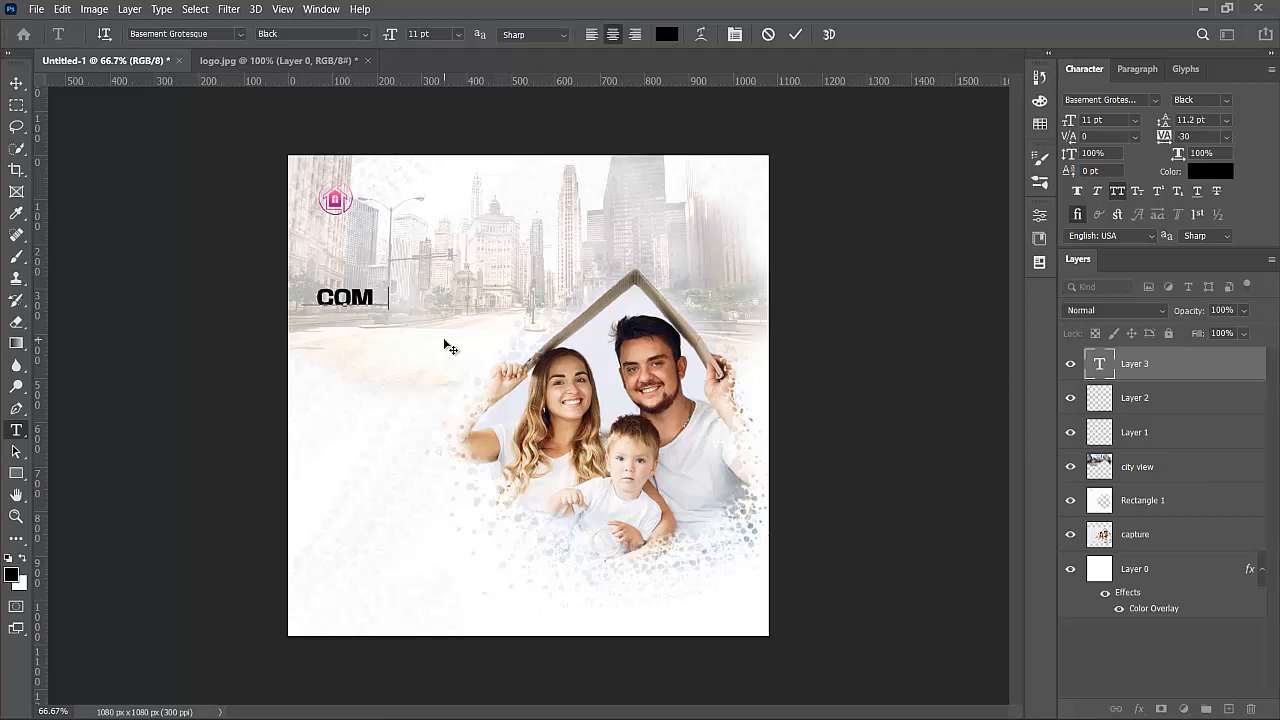
{"action": "type", "text": "PANY NAME"}
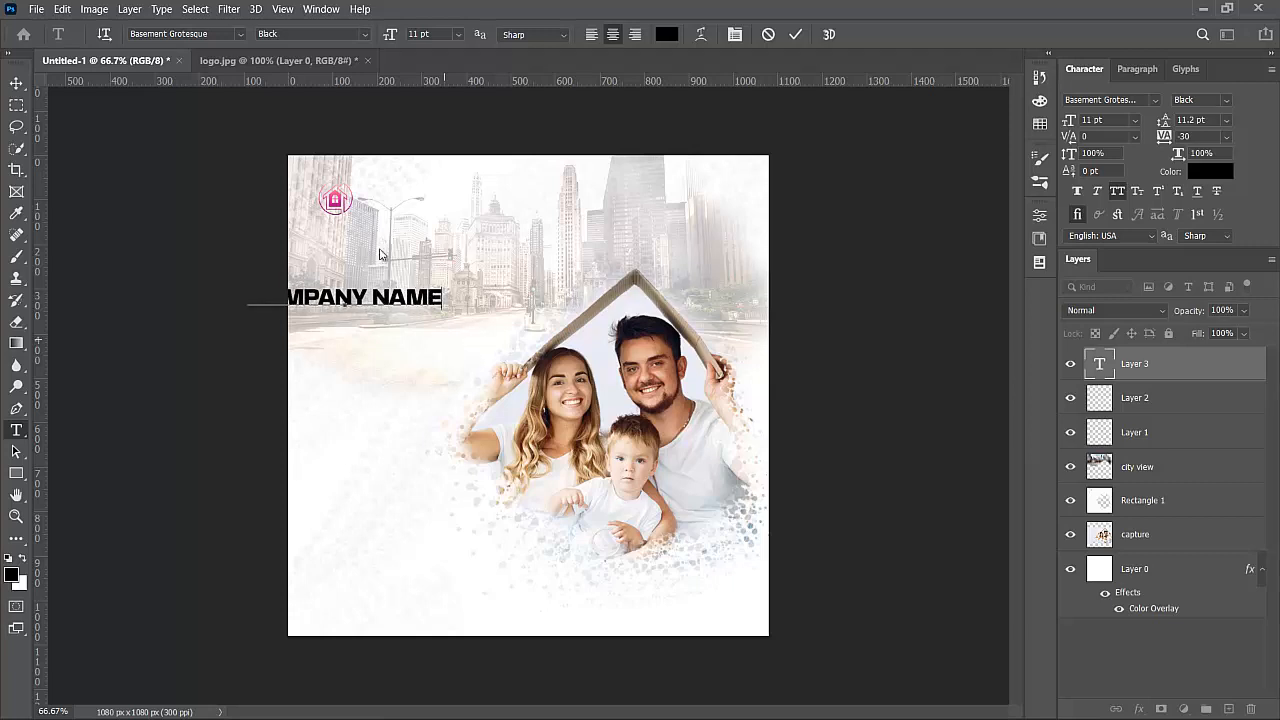
- Scale the COMPANY NAME text and position it right of the logo at the top
{"action": "left_click", "coordinate": [16, 84]}
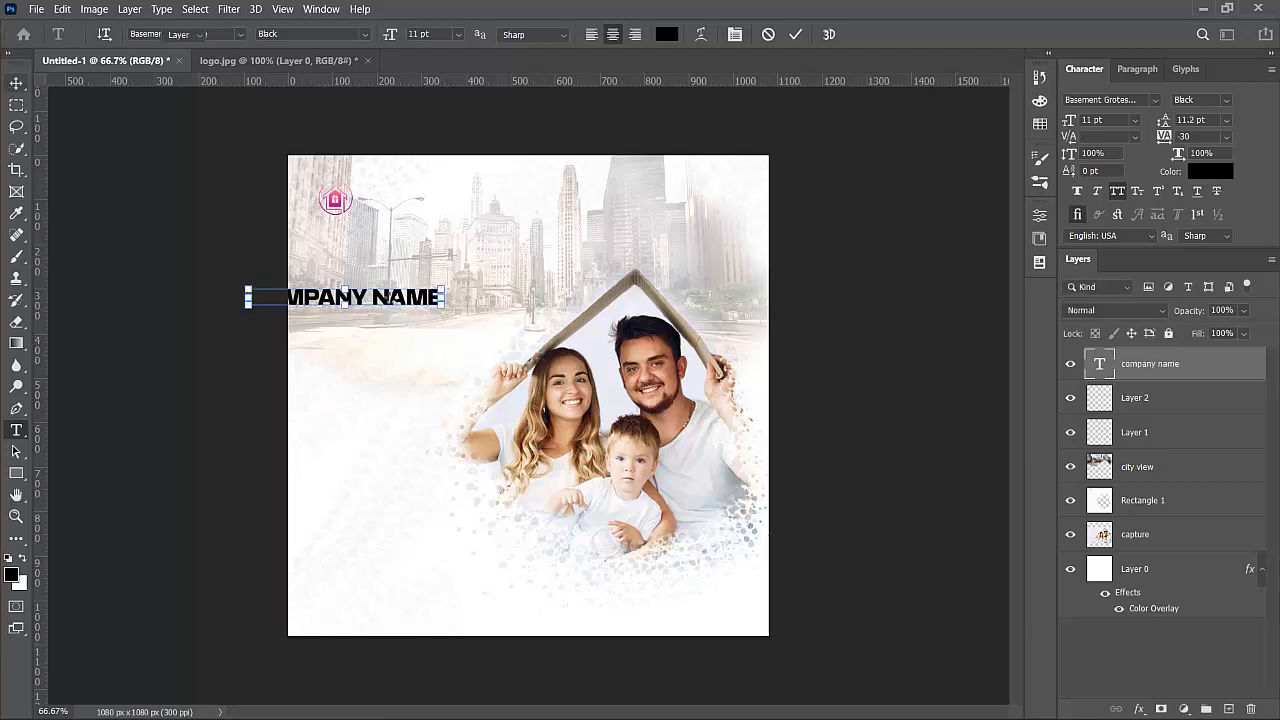
{"action": "left_click_drag", "start_coordinate": [393, 297], "coordinate": [458, 213]}
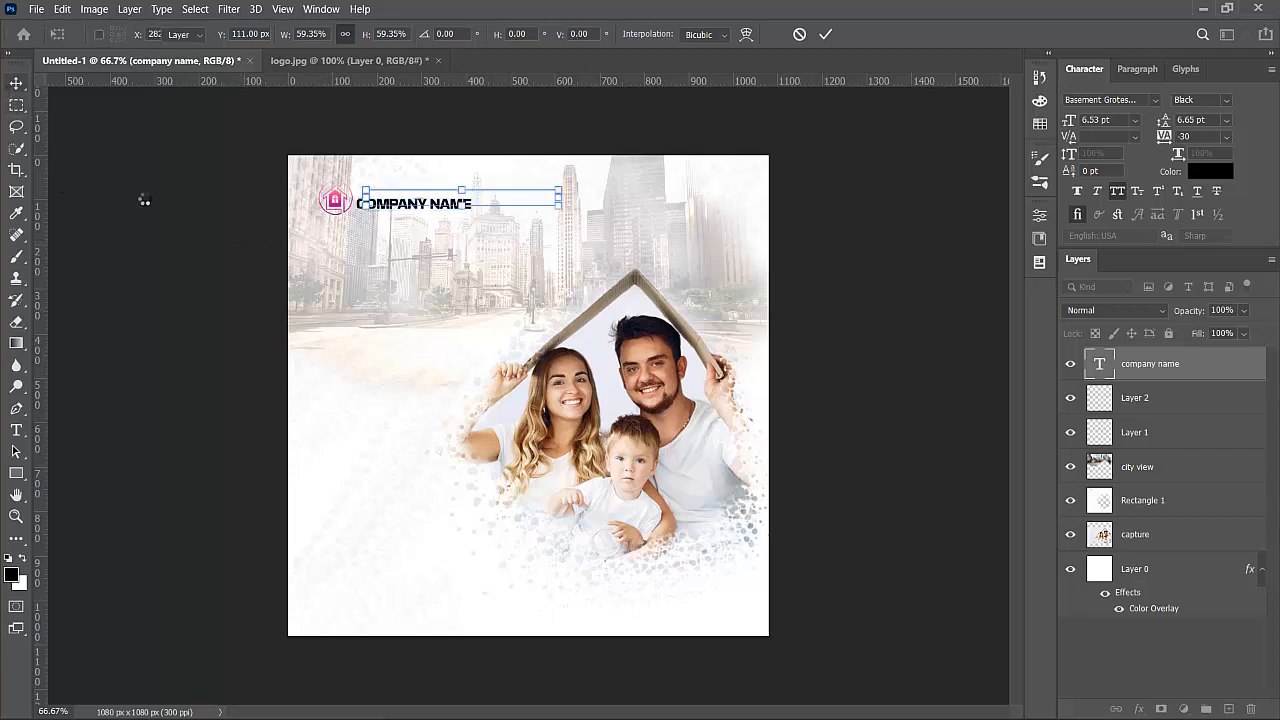
{"action": "key", "text": "Return"}
{"action": "left_click_drag", "start_coordinate": [411, 204], "coordinate": [406, 199]}
{"action": "key", "text": "ctrl+t"}
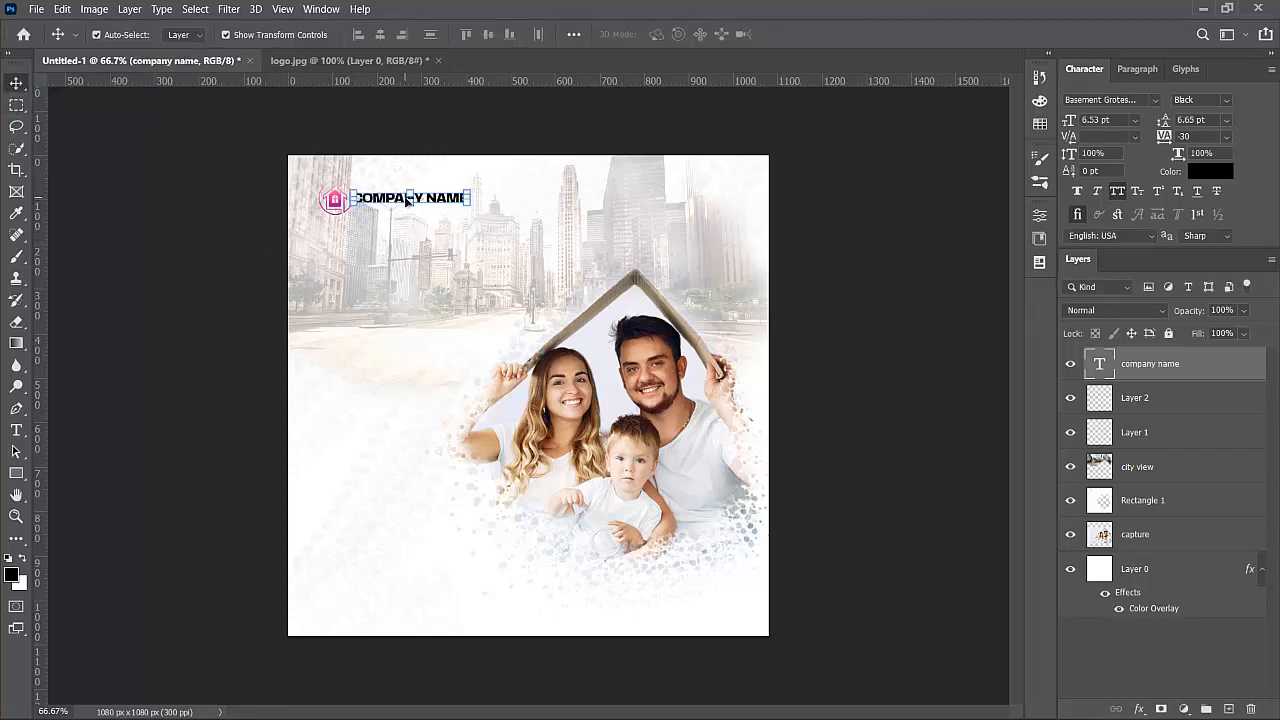
{"action": "left_click", "coordinate": [184, 235]}
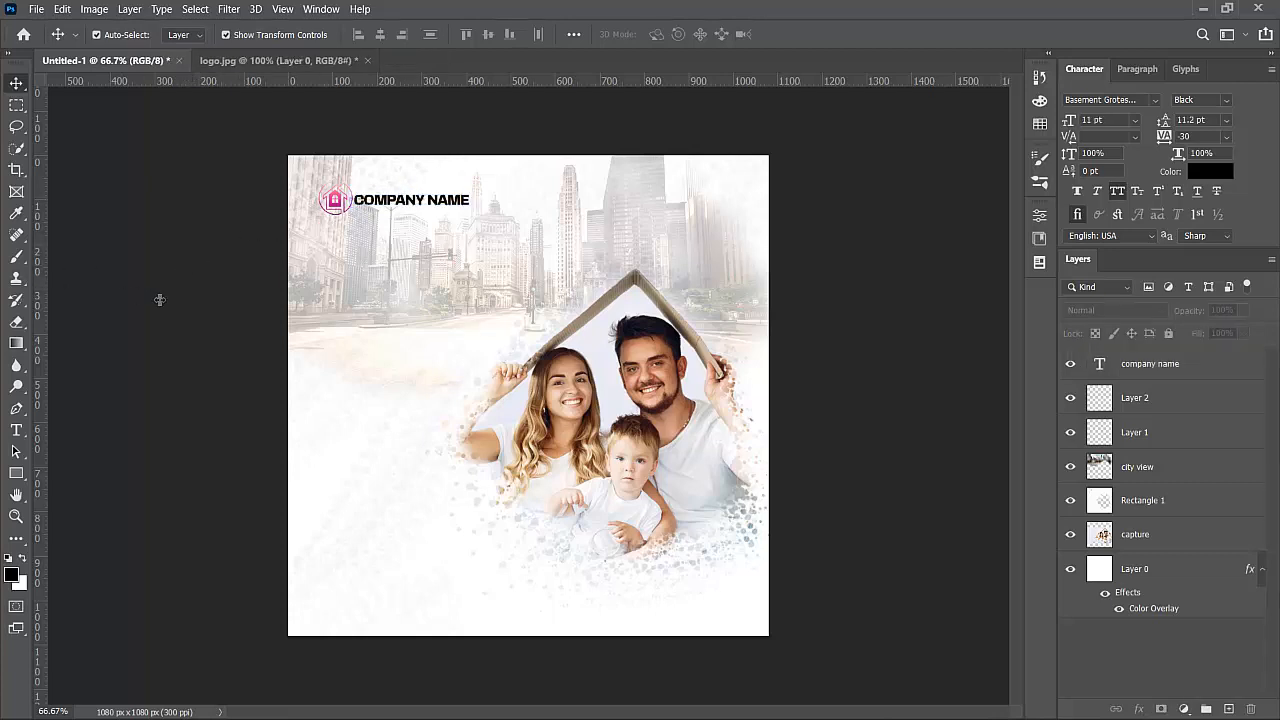
- Drag ruler guides to the logo's left edge, beside the company name, and near the right edge
{"action": "left_click_drag", "start_coordinate": [38, 290], "coordinate": [317, 280]}
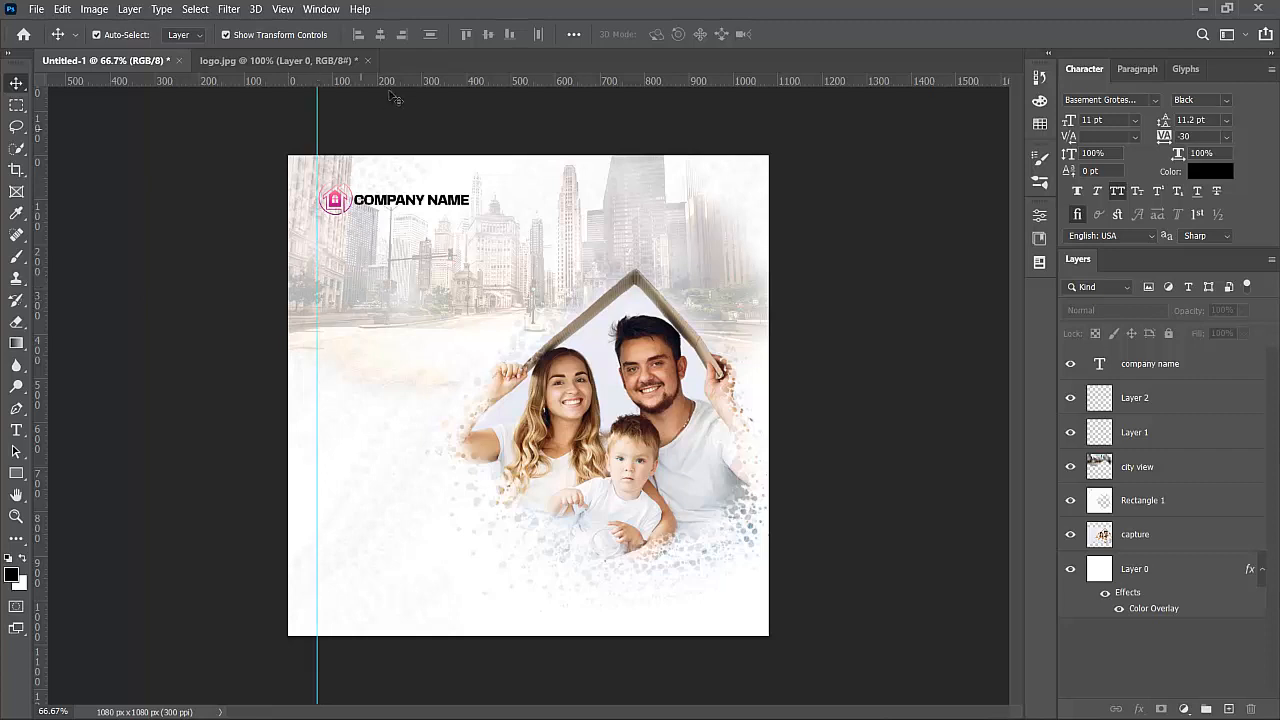
{"action": "left_click_drag", "start_coordinate": [389, 78], "coordinate": [415, 211]}
{"action": "left_click", "coordinate": [410, 198]}
{"action": "left_click", "coordinate": [160, 259]}
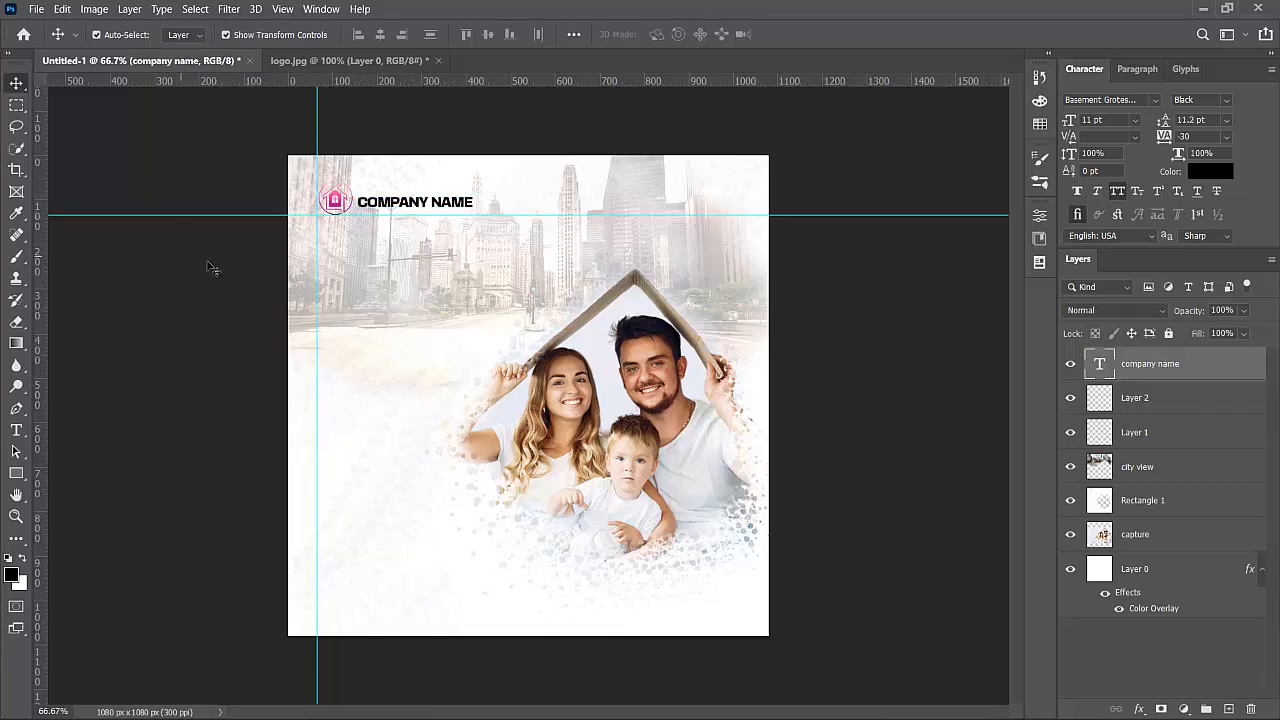
{"action": "left_click_drag", "start_coordinate": [38, 268], "coordinate": [738, 315]}
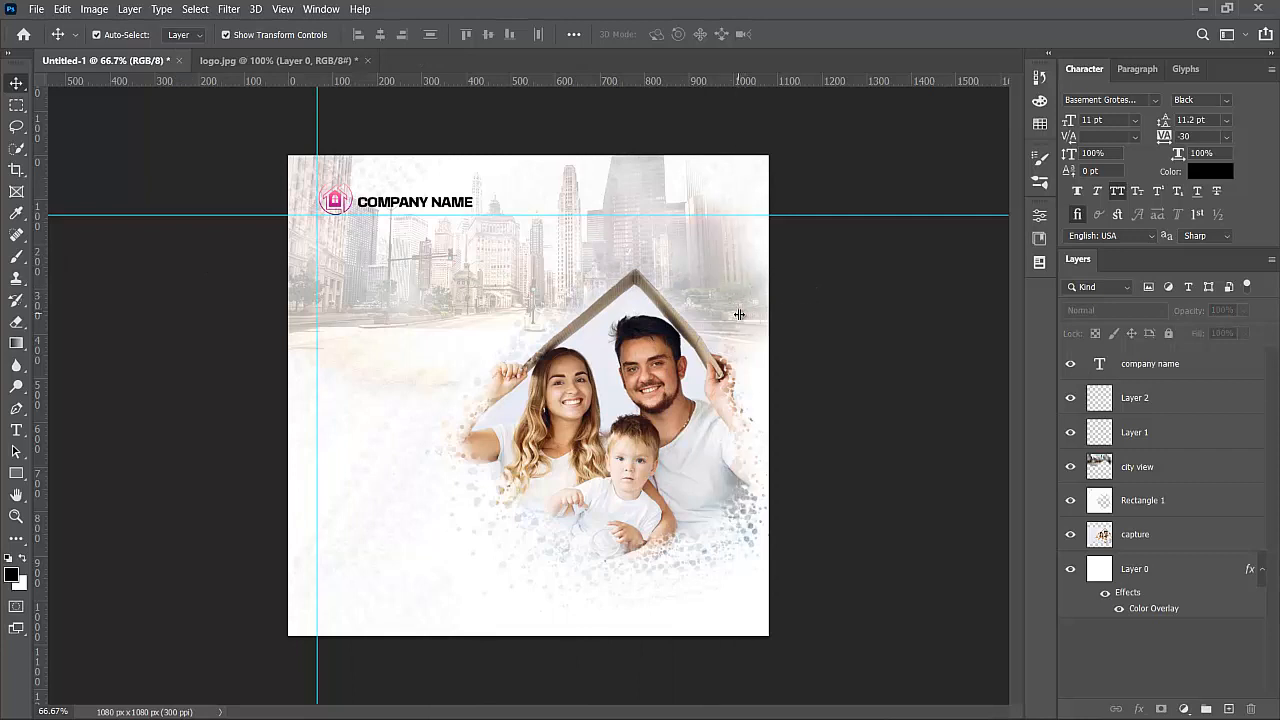
{"action": "left_click_drag", "start_coordinate": [351, 81], "coordinate": [403, 601]}
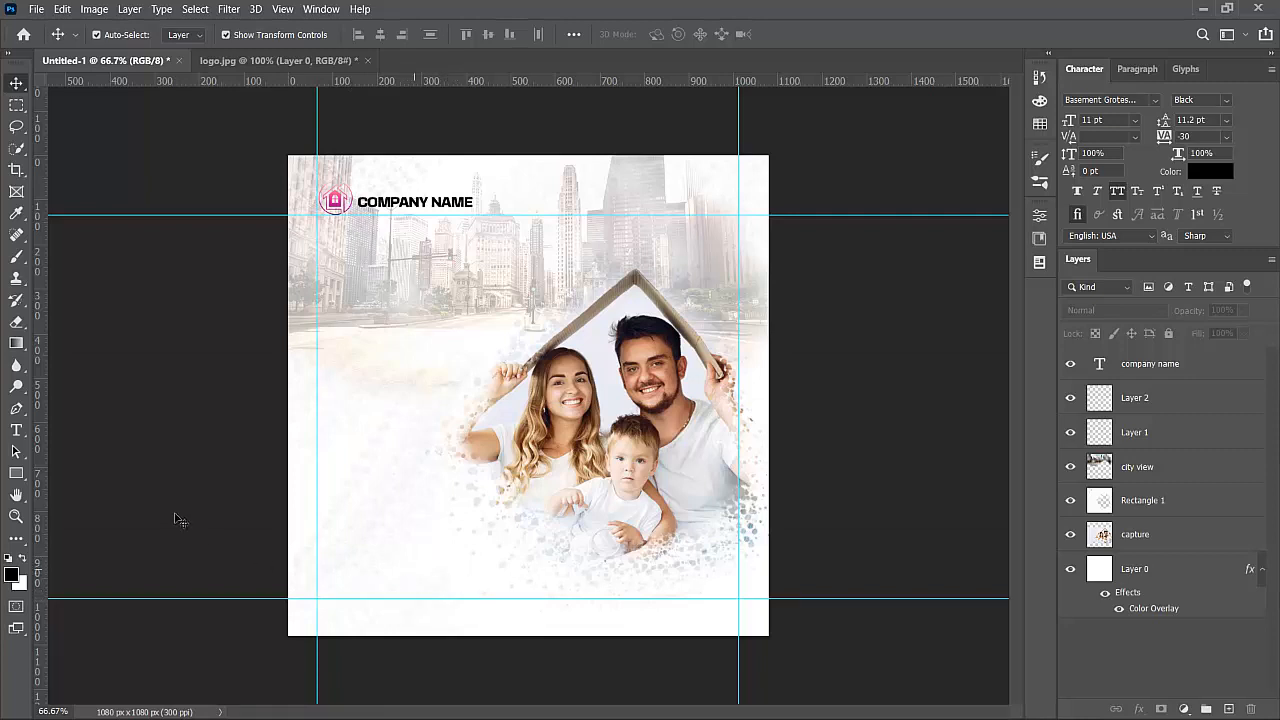
- Draw a wide rectangle across the poster's bottom and fill it with tan #c18d6c sampled from the photo
{"action": "left_click", "coordinate": [16, 473]}
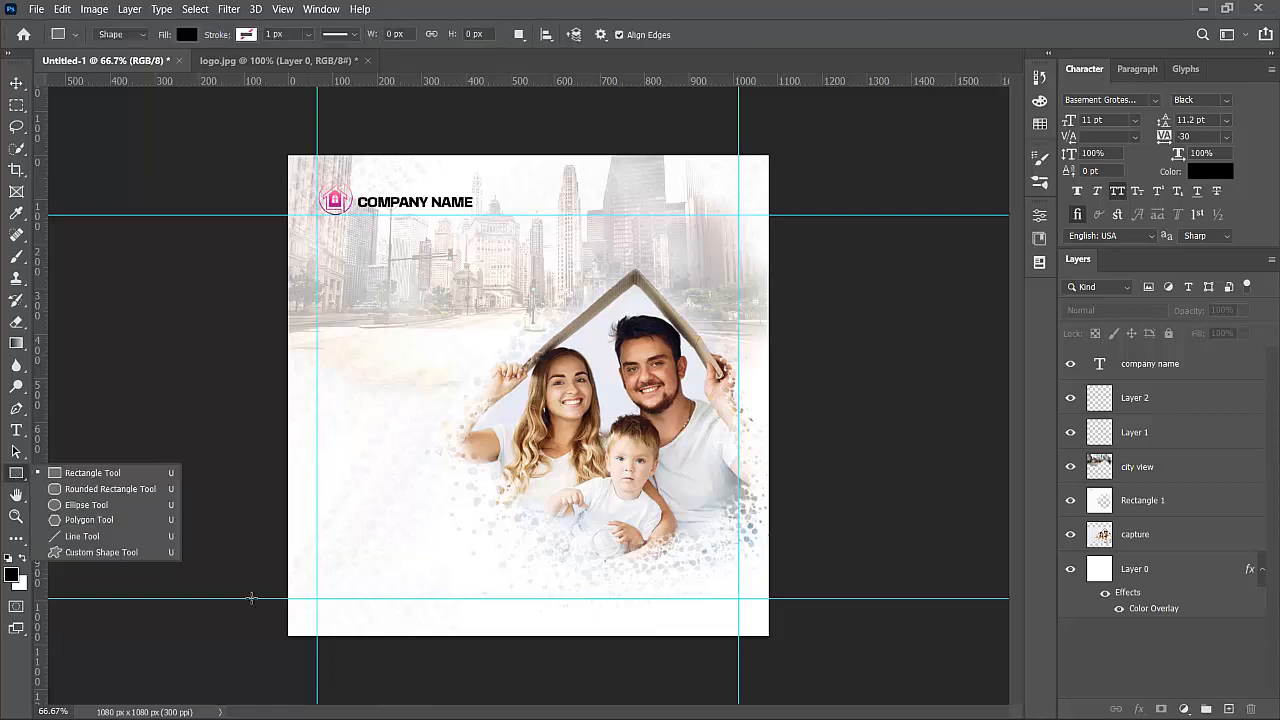
{"action": "left_click_drag", "start_coordinate": [253, 576], "coordinate": [812, 660]}
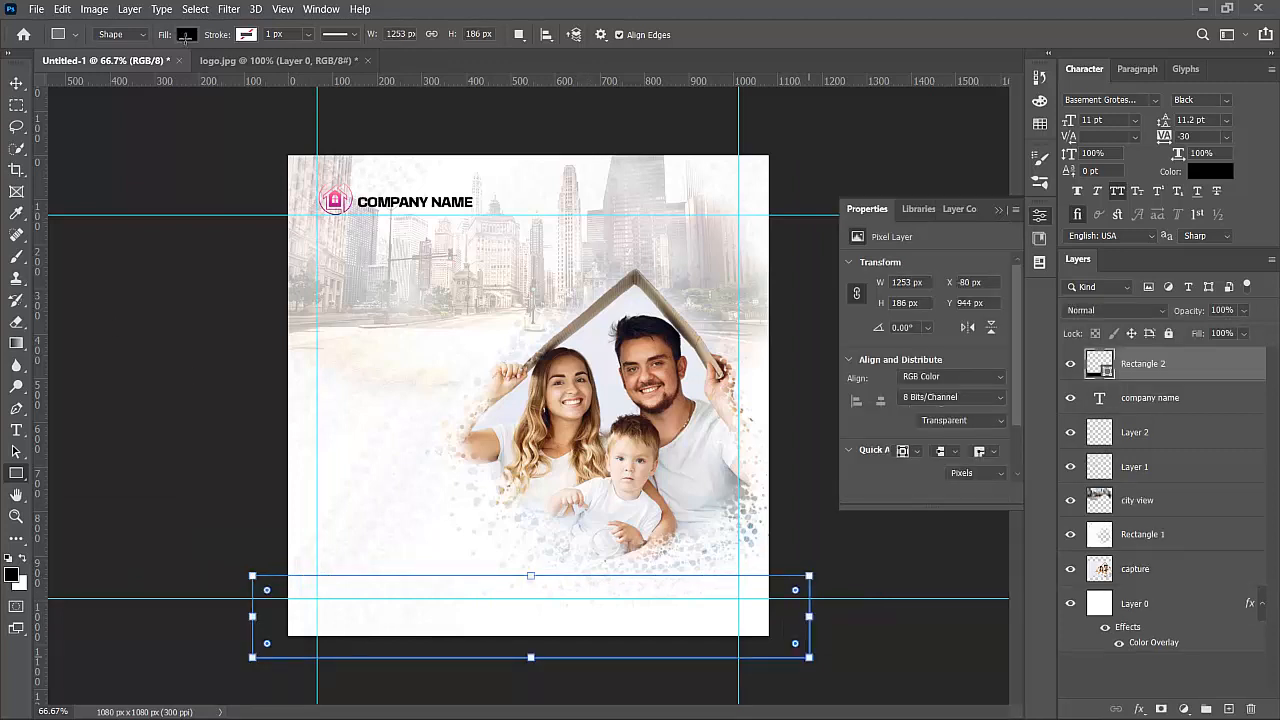
{"action": "left_click", "coordinate": [186, 34]}
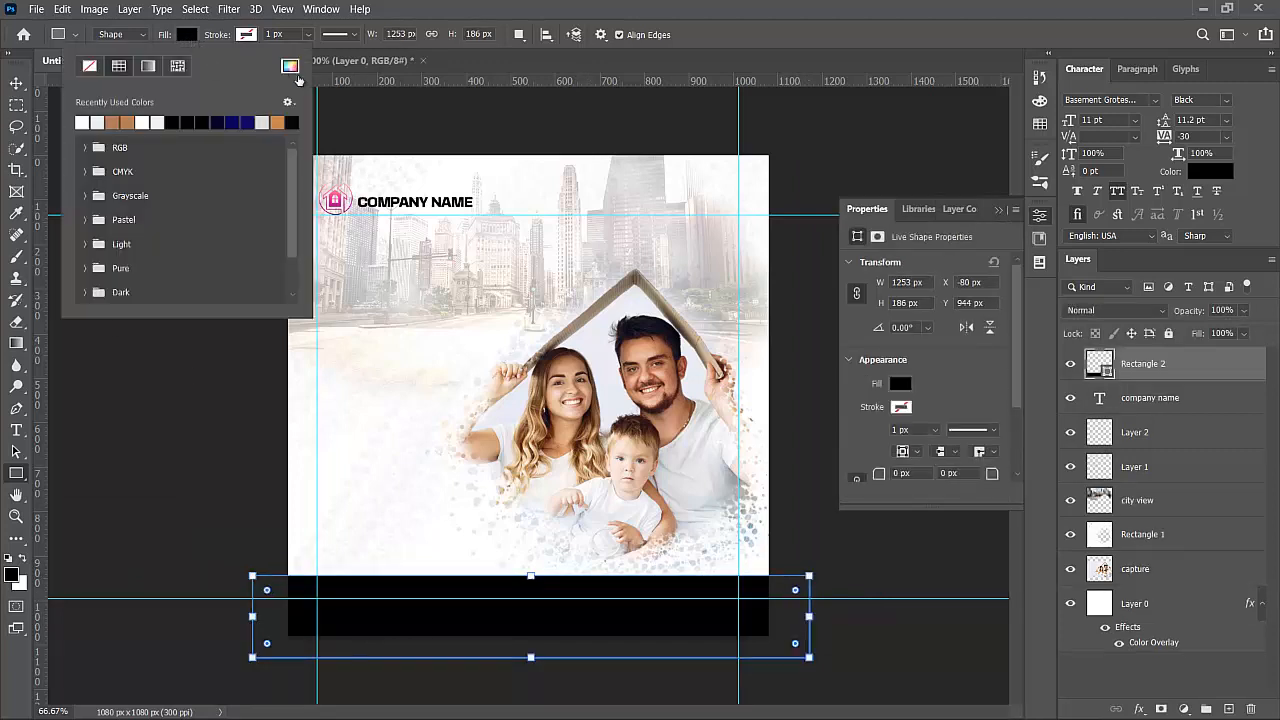
{"action": "left_click", "coordinate": [292, 68]}
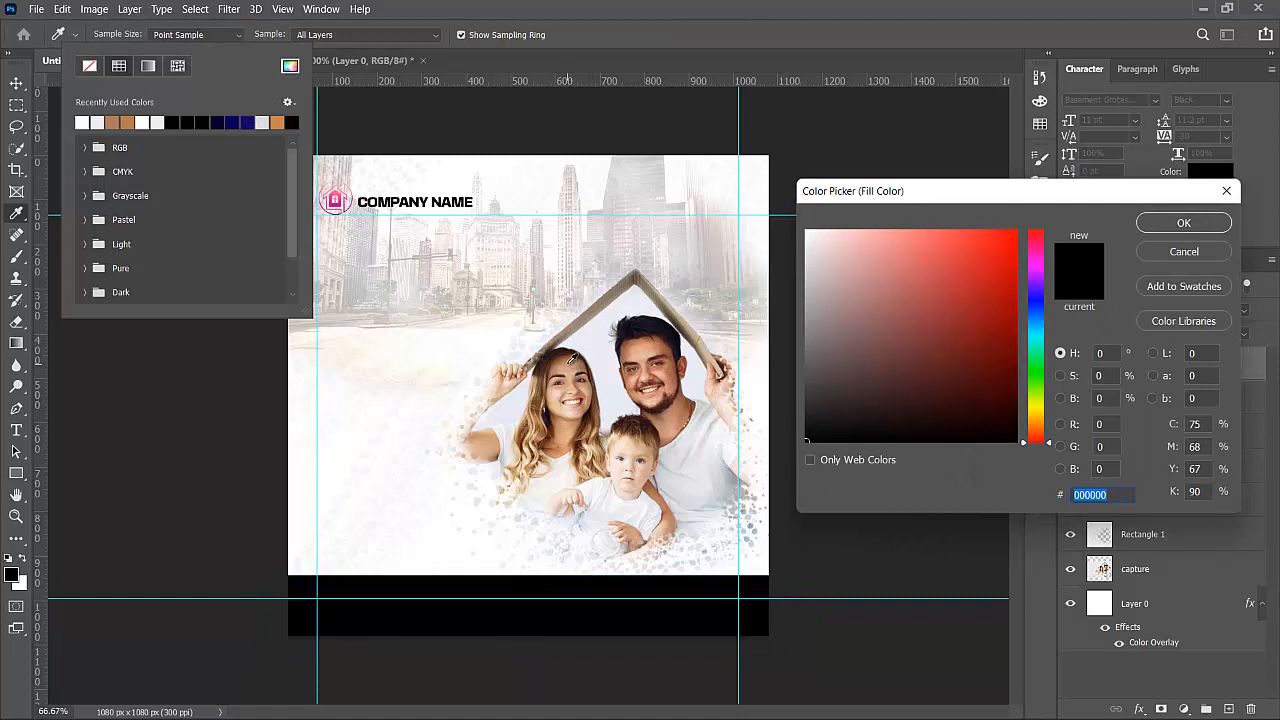
{"action": "left_click", "coordinate": [572, 358]}
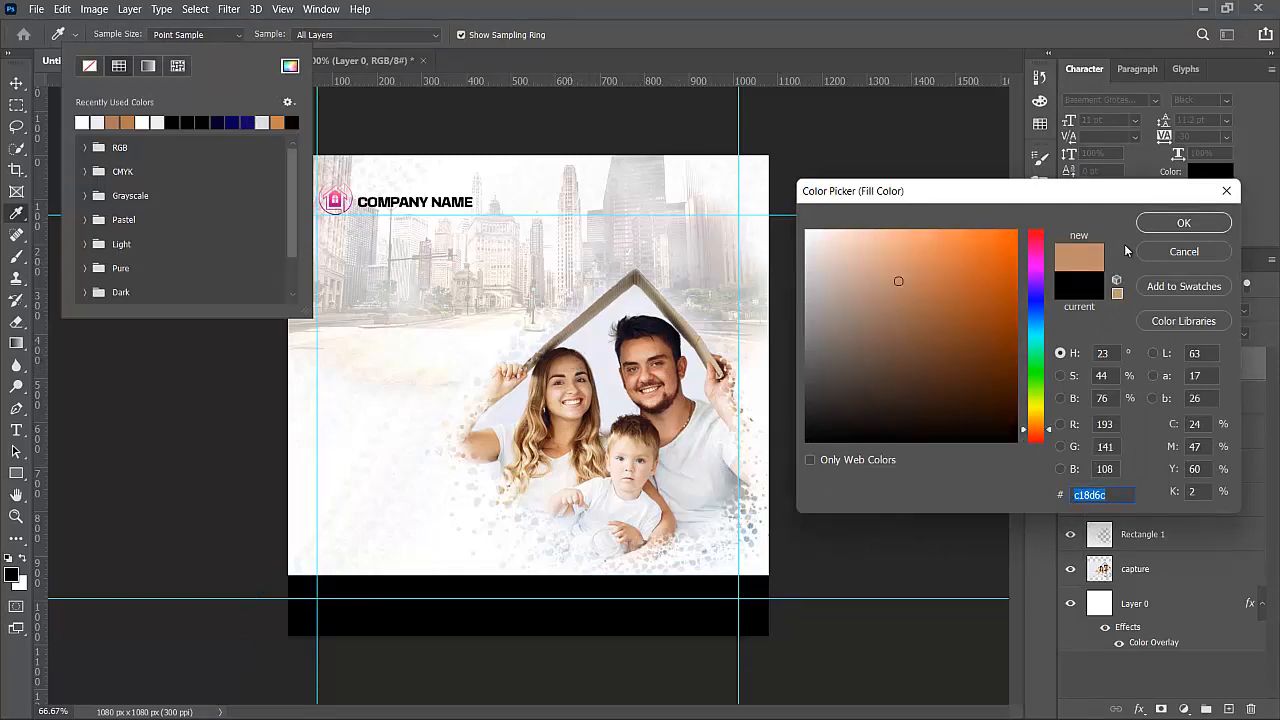
{"action": "left_click", "coordinate": [1163, 226]}
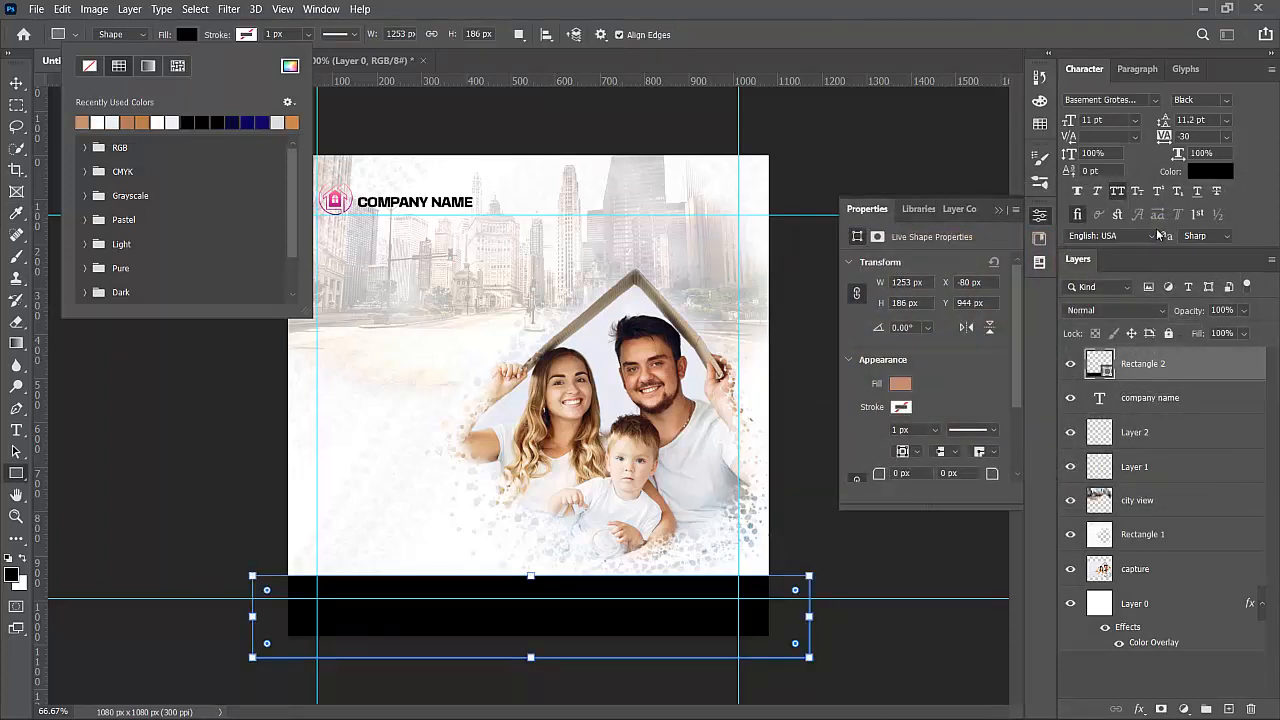
- Collapse the Properties panel and check the tan footer band by selecting and deselecting it
{"action": "left_click", "coordinate": [16, 83]}
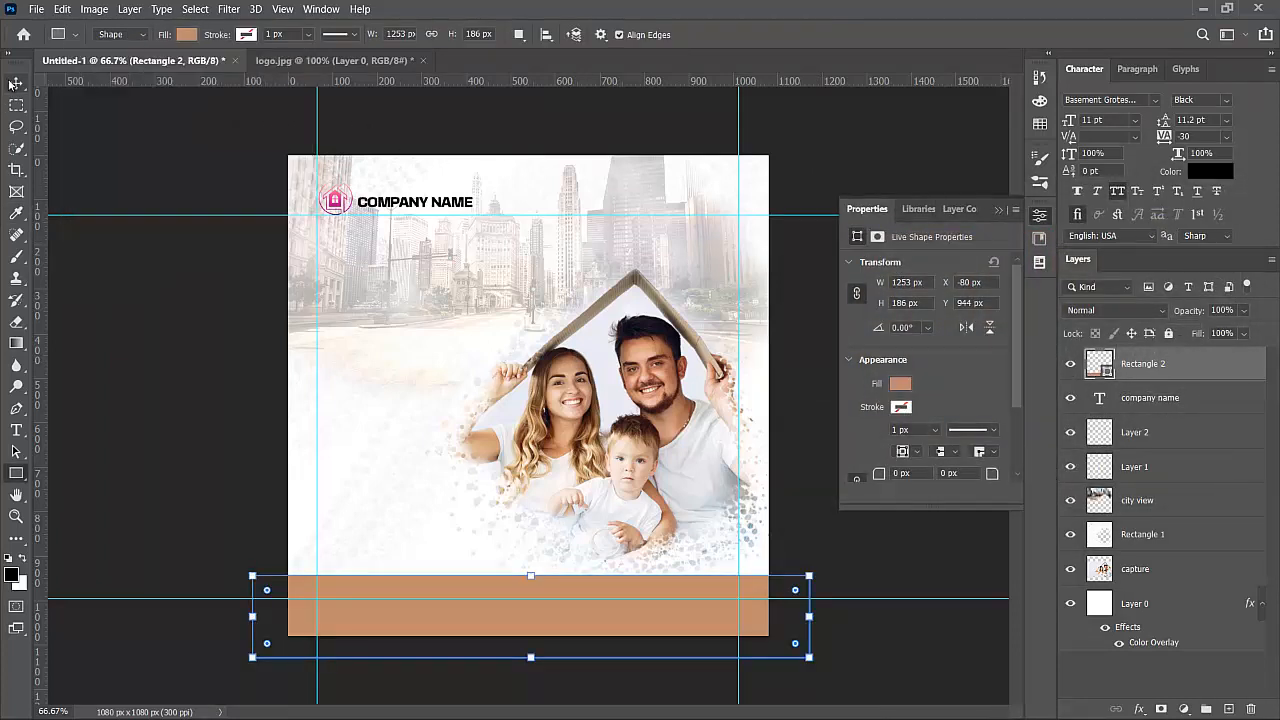
{"action": "left_click", "coordinate": [843, 427]}
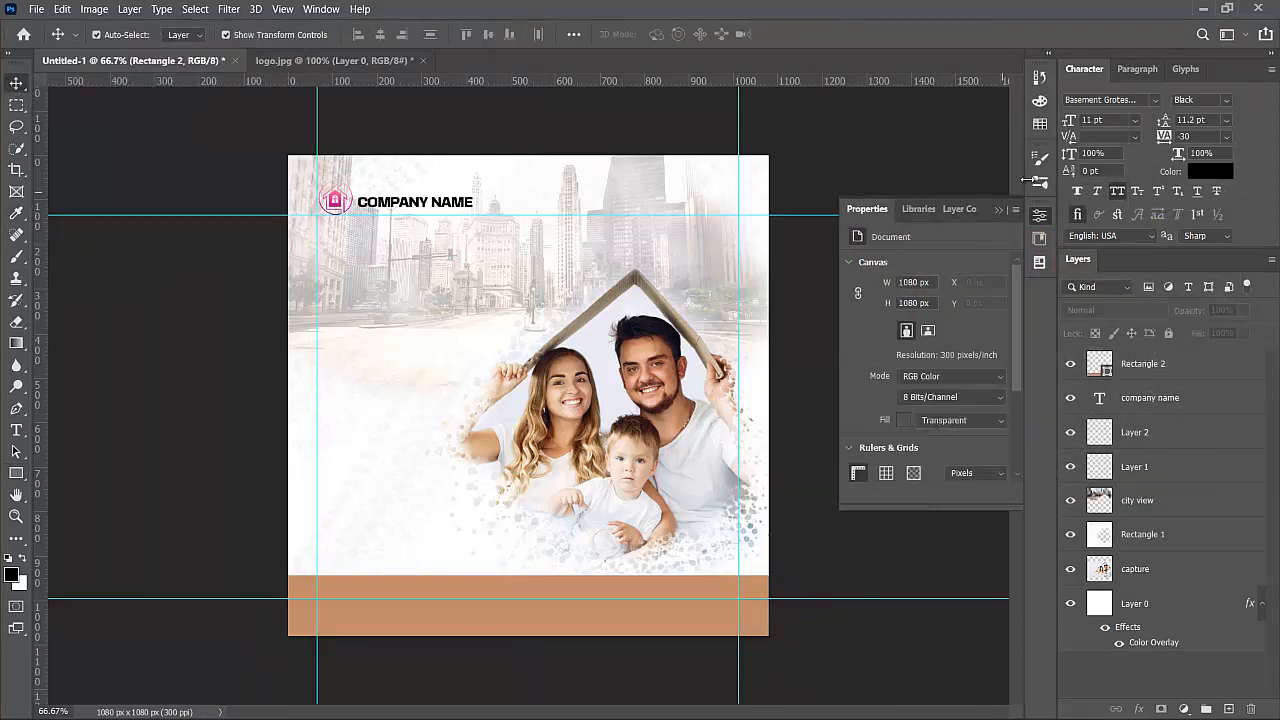
{"action": "left_click", "coordinate": [996, 212]}
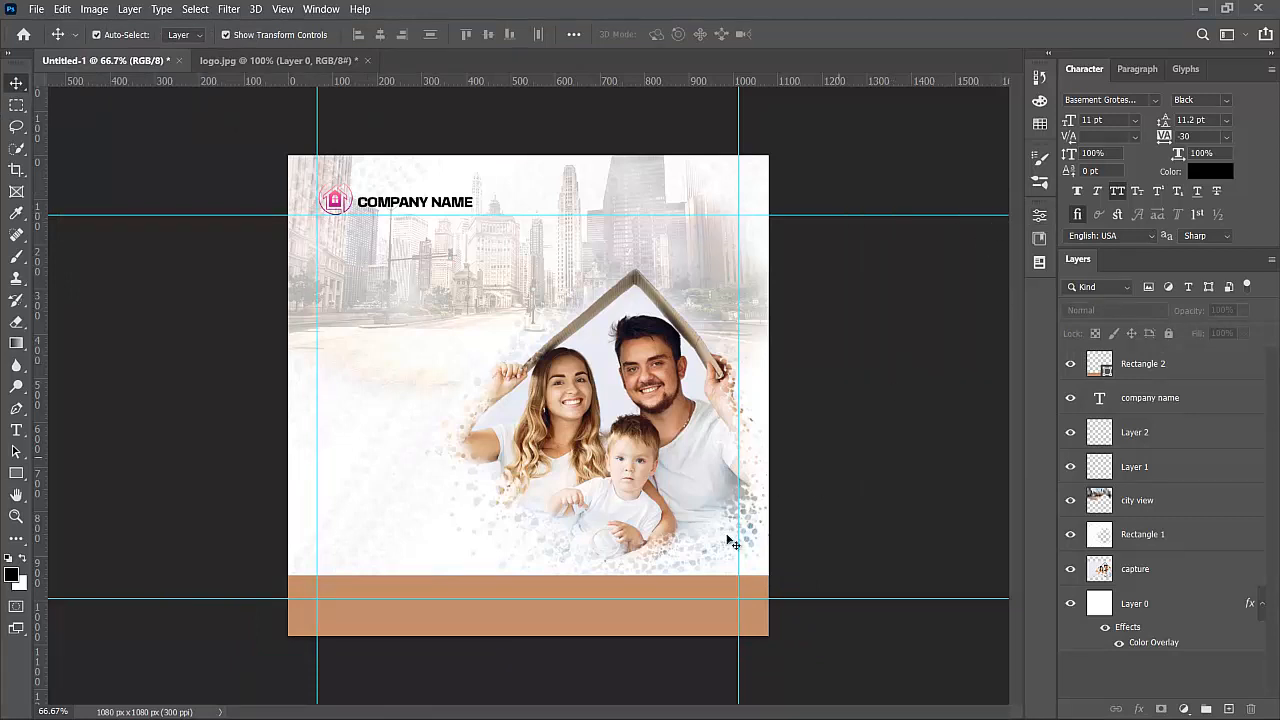
{"action": "left_click", "coordinate": [690, 583]}
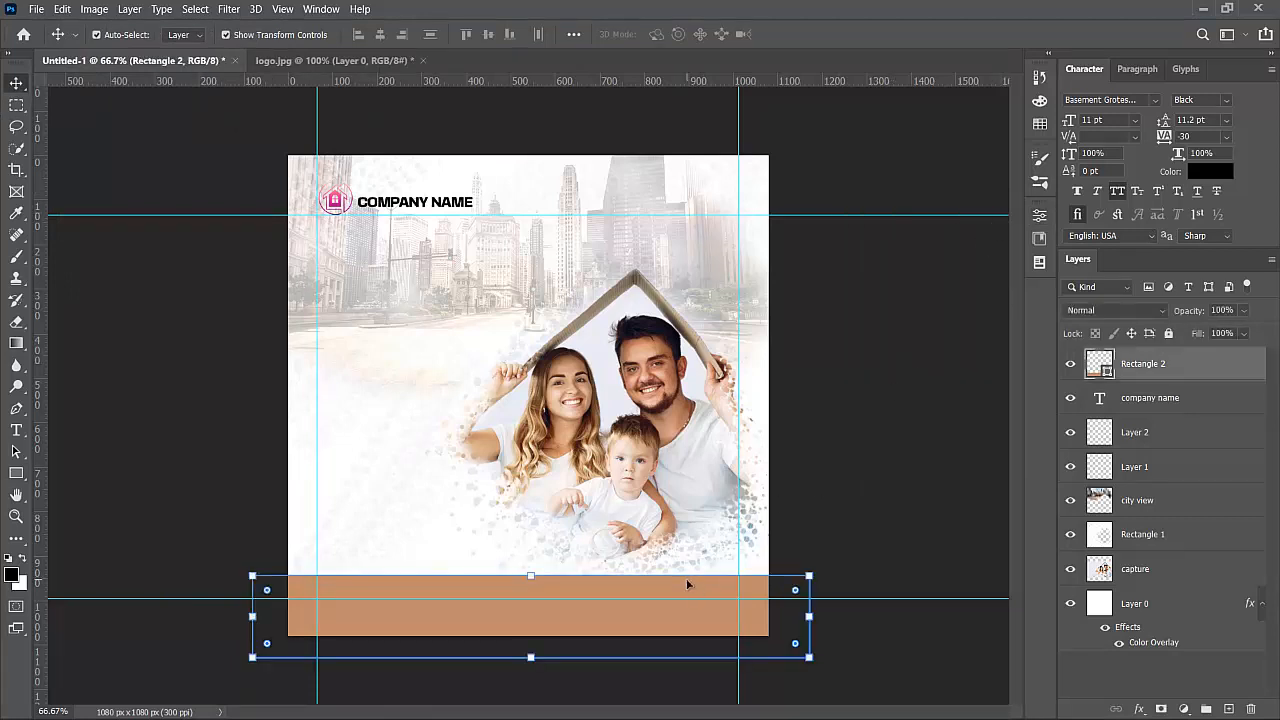
{"action": "left_click", "coordinate": [822, 452]}
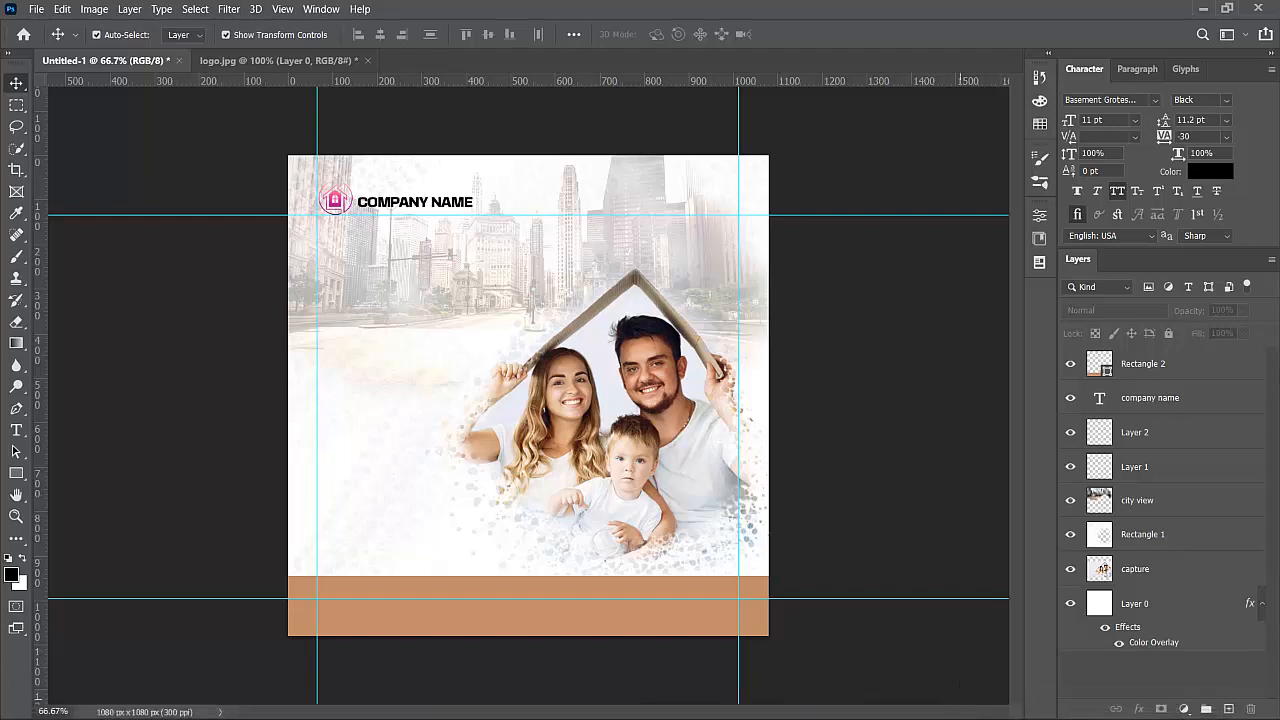
{"action": "mouse_move", "coordinate": [953, 717]}
- Add a new empty layer named 'bar code'
{"action": "left_click", "coordinate": [1229, 709]}
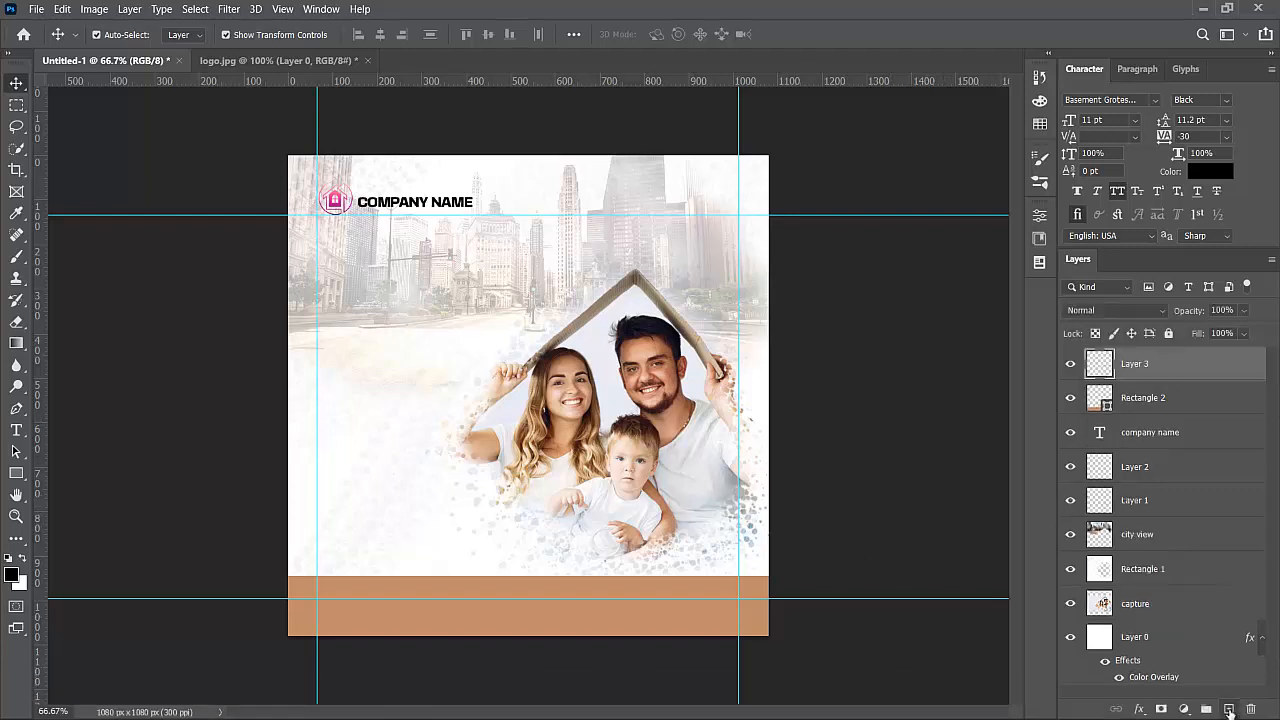
{"action": "double_click", "coordinate": [1144, 366]}
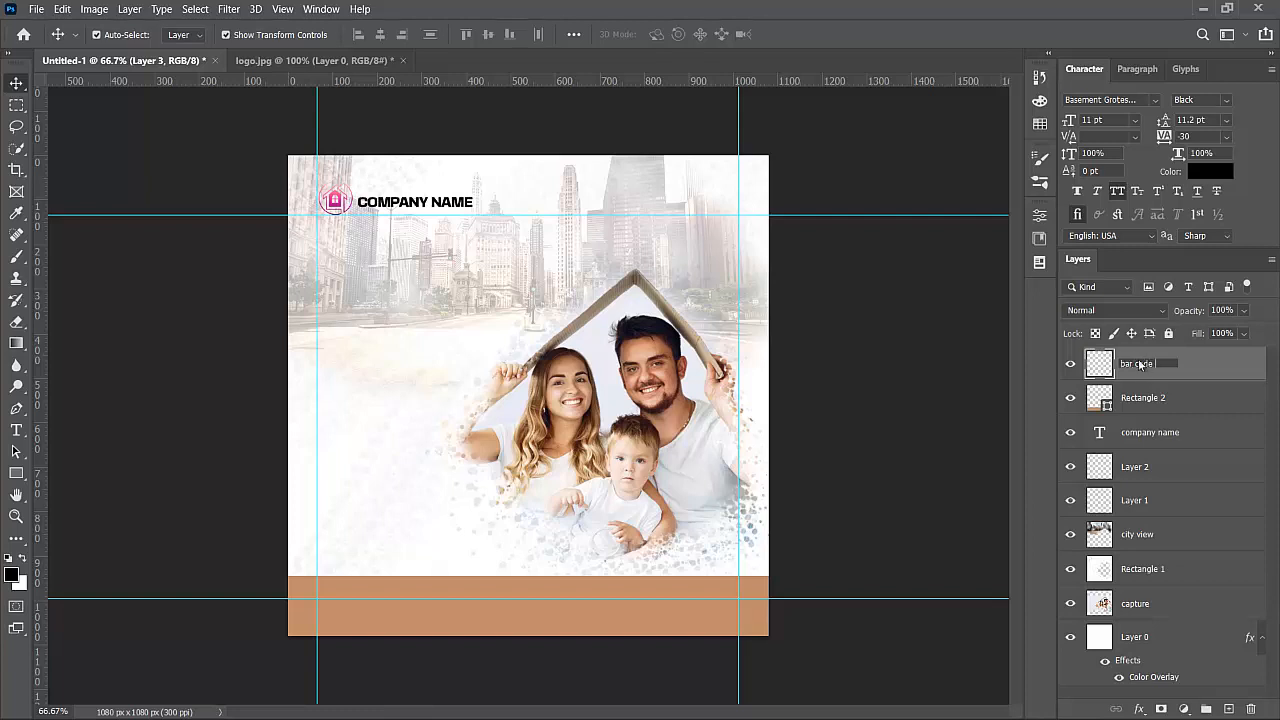
{"action": "key", "text": "Return"}
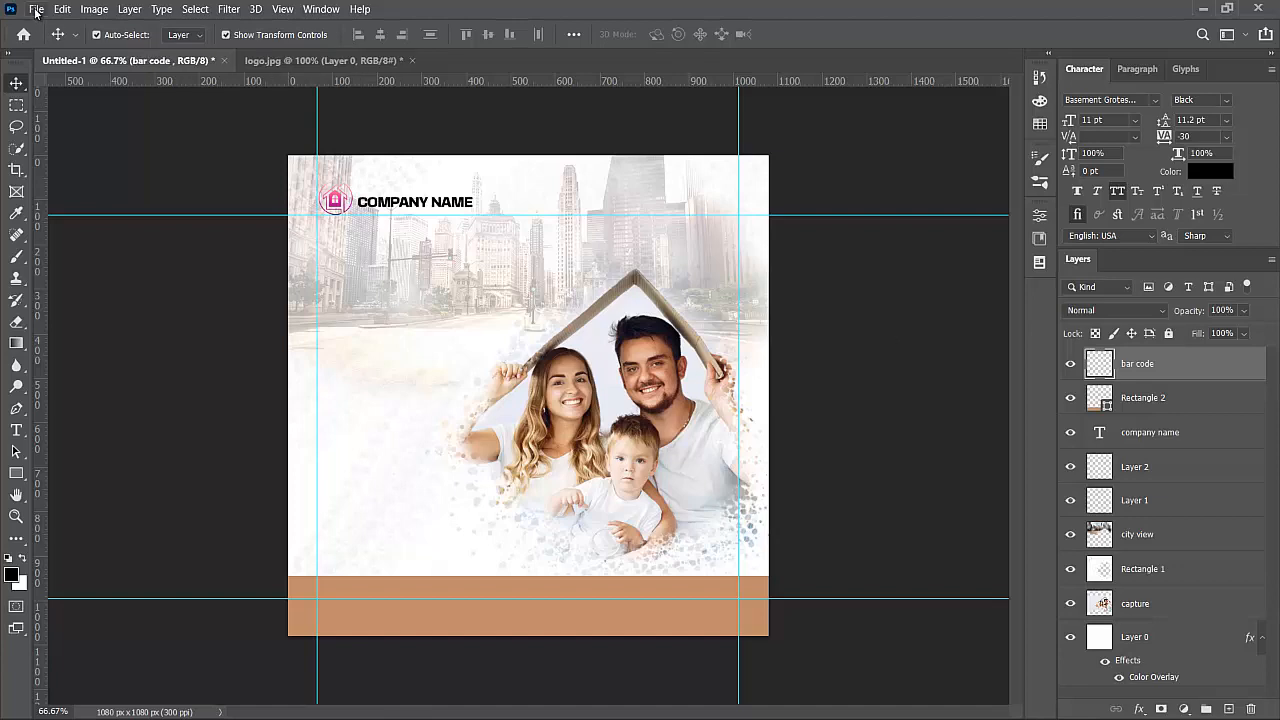
- Place the qrcode image embedded, shrunk to a small square on the footer band's left
{"action": "left_click", "coordinate": [36, 10]}
{"action": "mouse_move", "coordinate": [92, 374]}
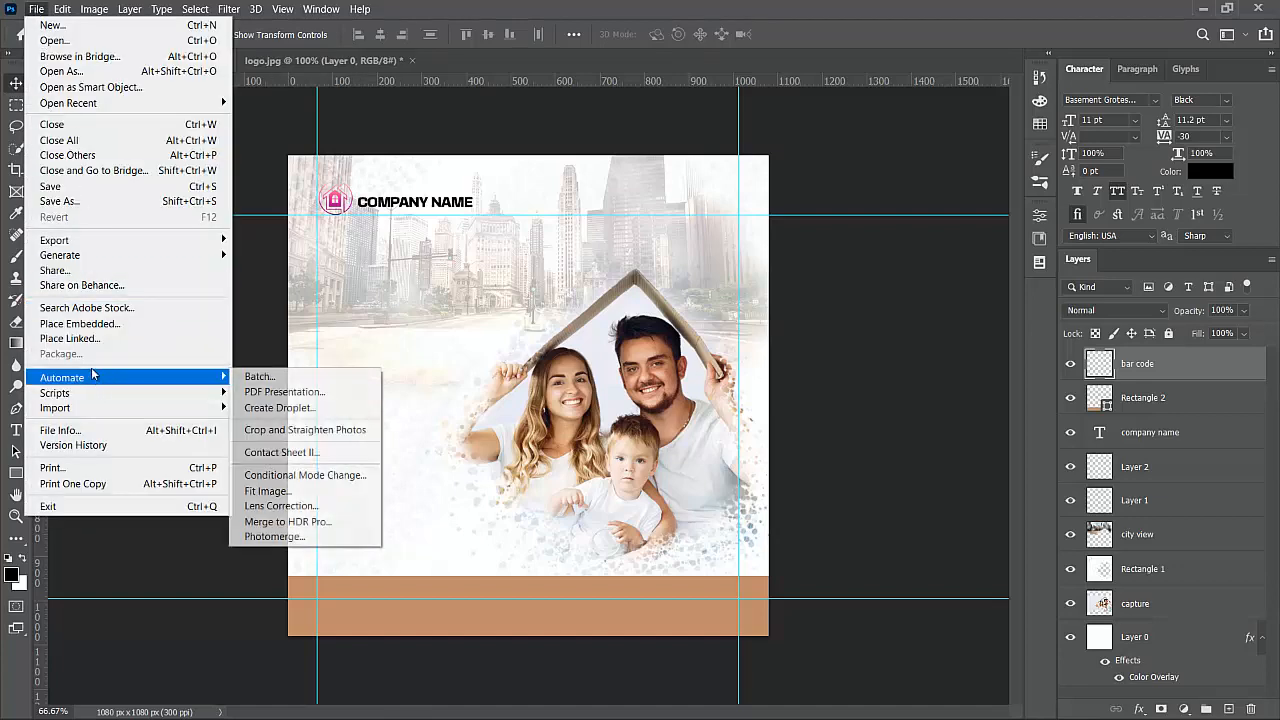
{"action": "left_click", "coordinate": [80, 325]}
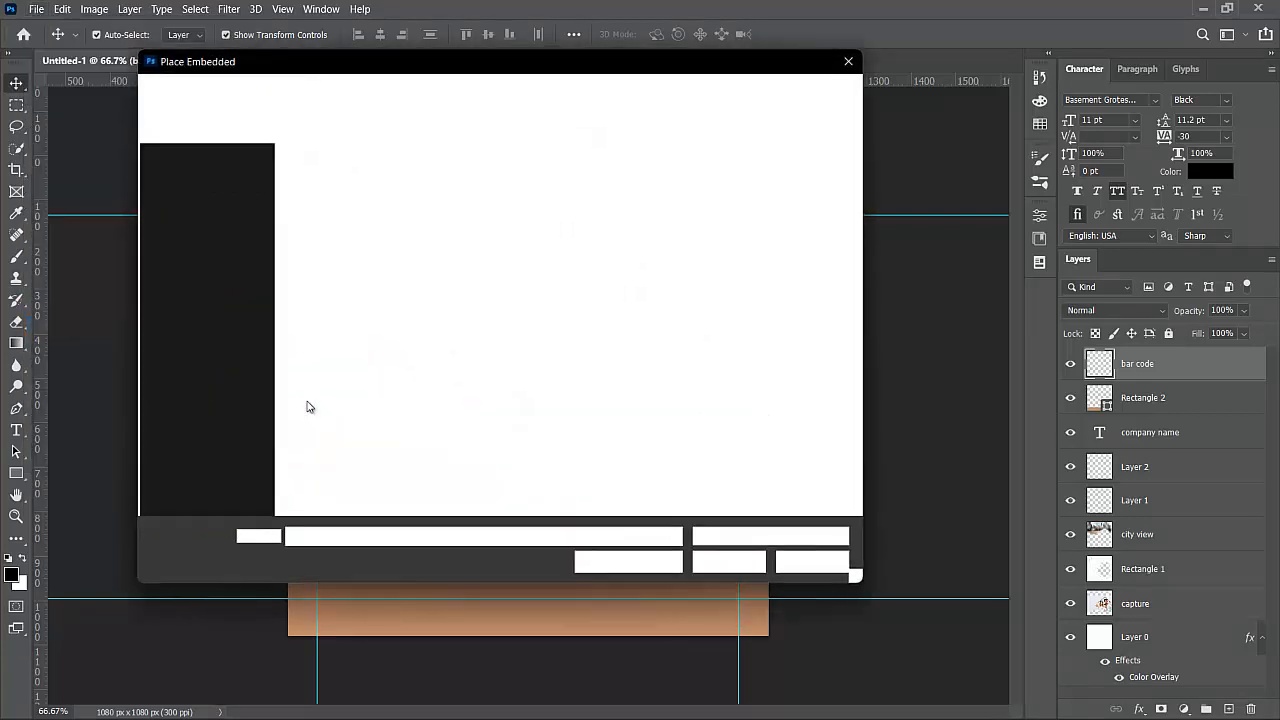
{"action": "double_click", "coordinate": [808, 192]}
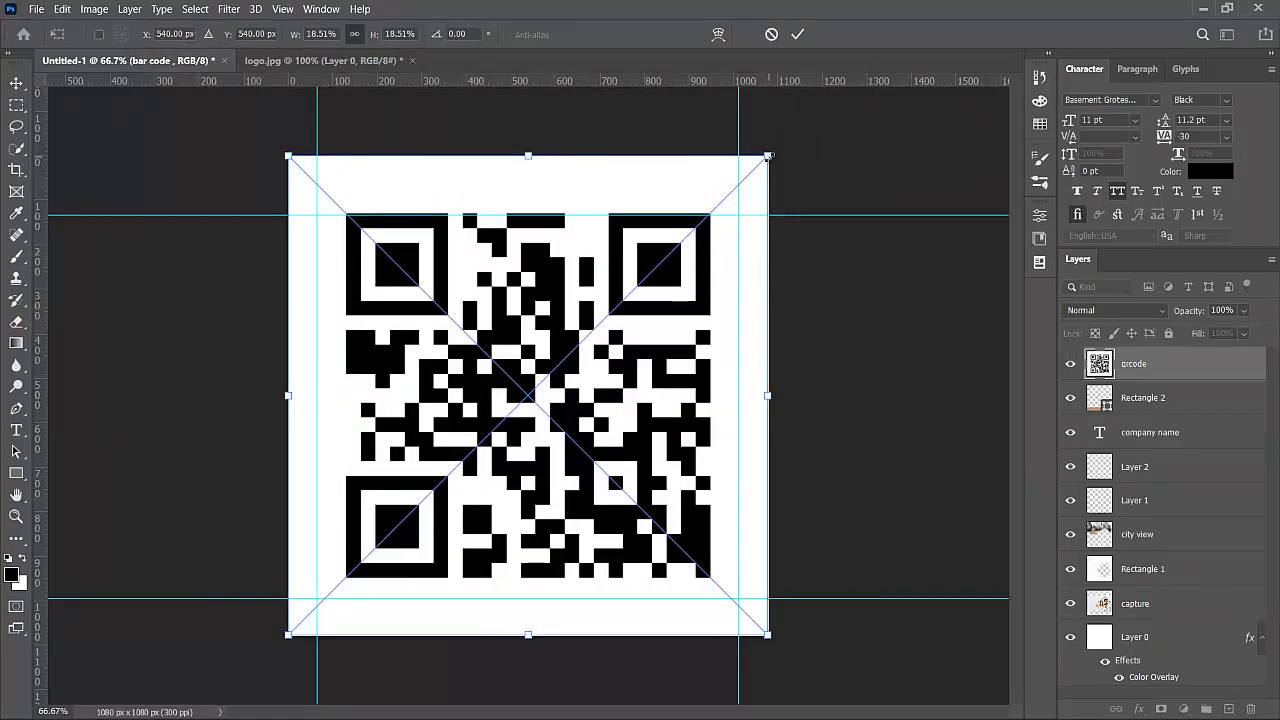
{"action": "left_click_drag", "start_coordinate": [768, 156], "coordinate": [362, 563]}
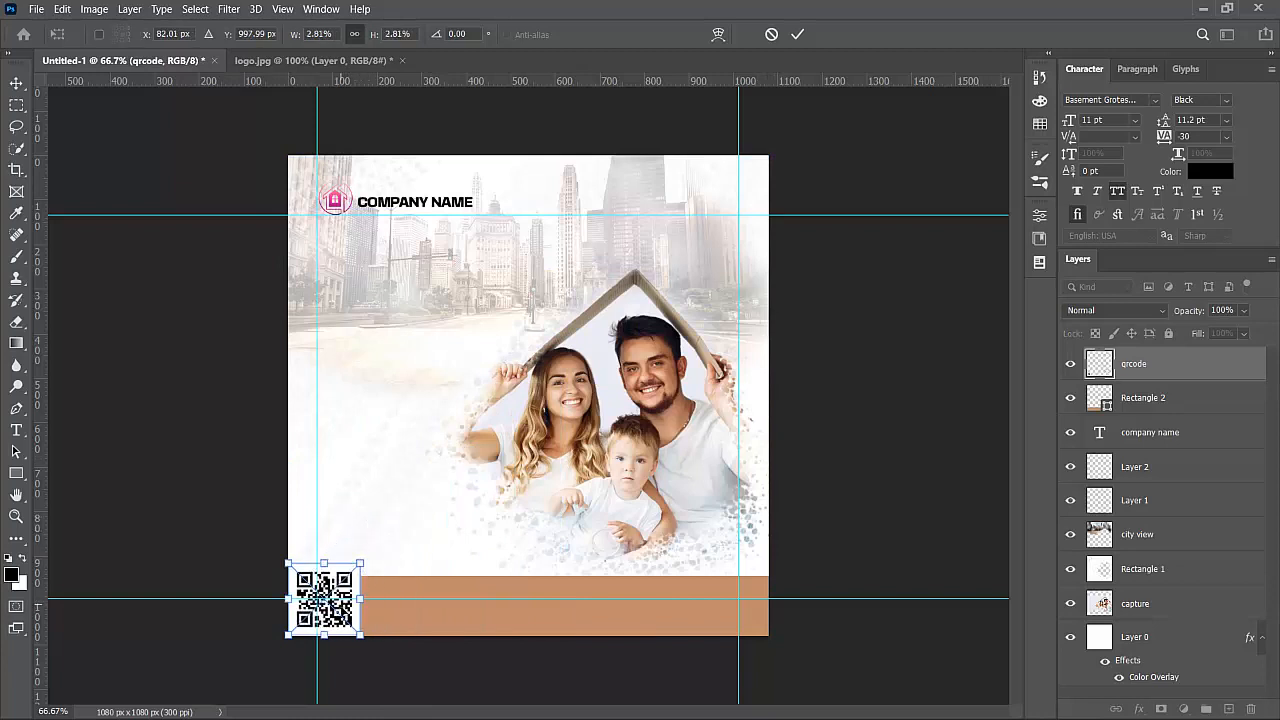
{"action": "left_click_drag", "start_coordinate": [352, 610], "coordinate": [385, 588]}
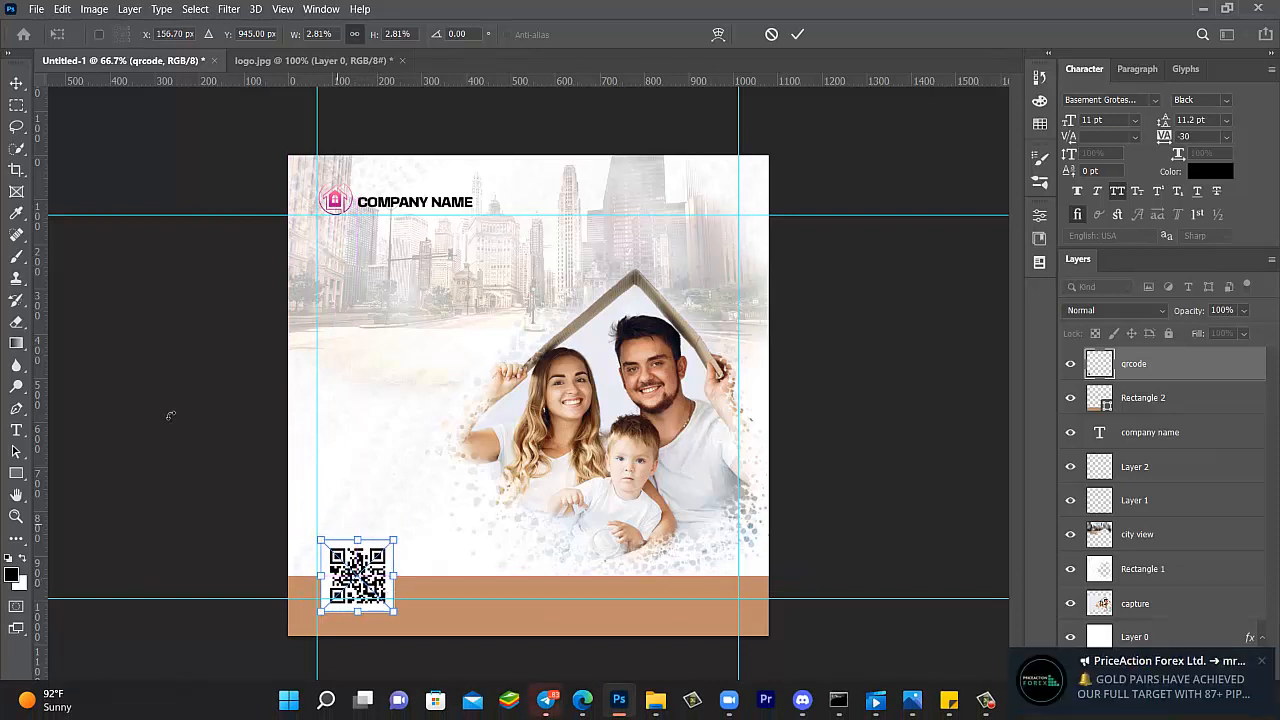
{"action": "key", "text": "Return"}
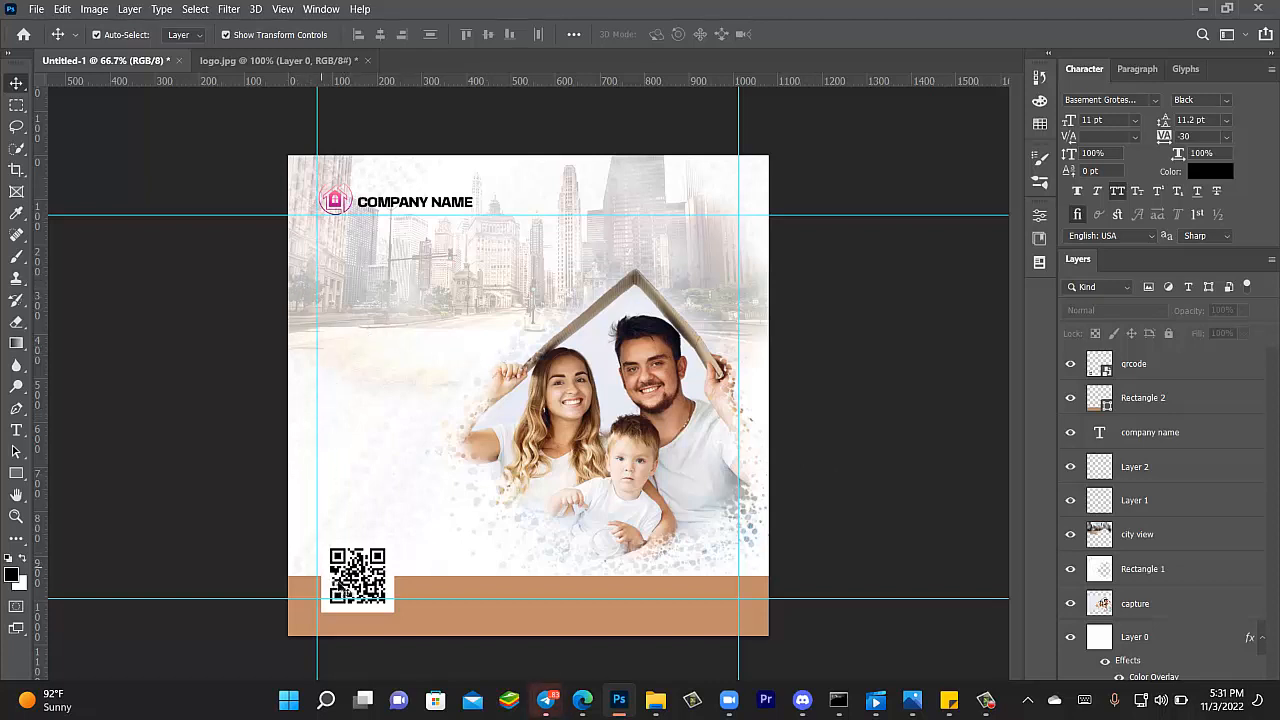
- Nudge the QR code slightly left and deselect it
{"action": "left_click", "coordinate": [343, 582]}
{"action": "left_click_drag", "start_coordinate": [343, 582], "coordinate": [339, 582]}
{"action": "left_click", "coordinate": [155, 503]}
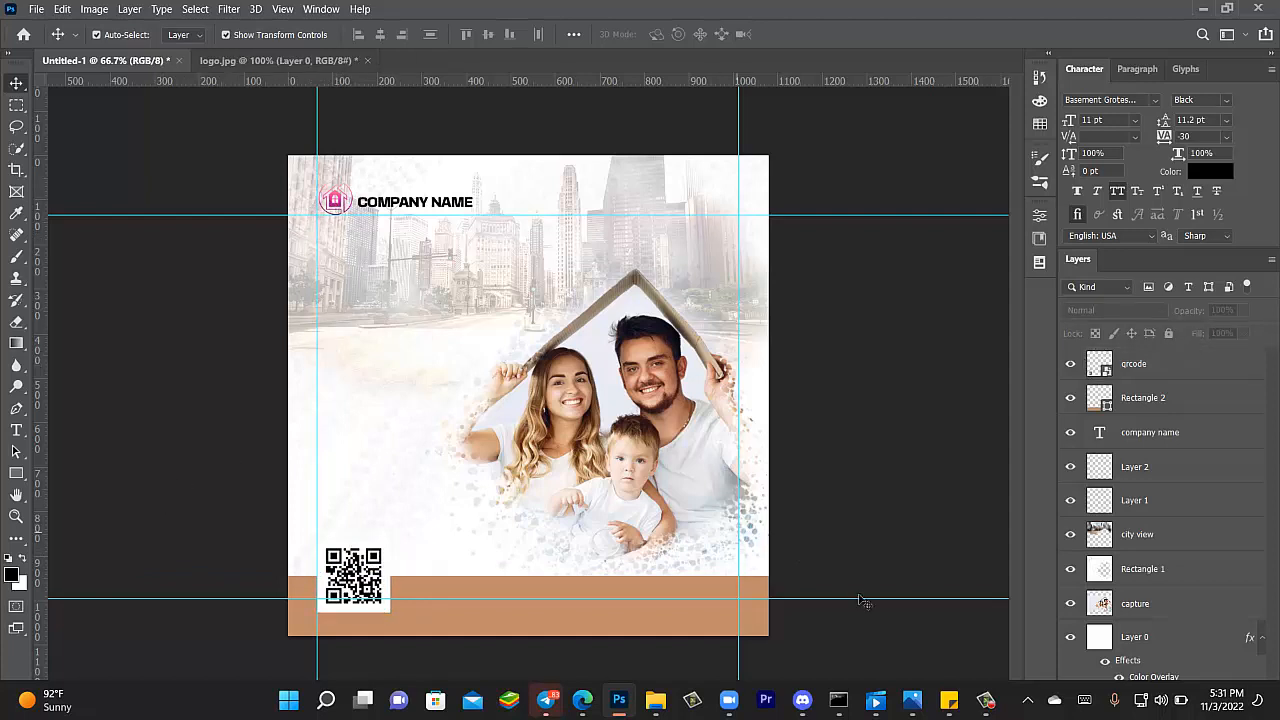
{"action": "left_click", "coordinate": [943, 708]}
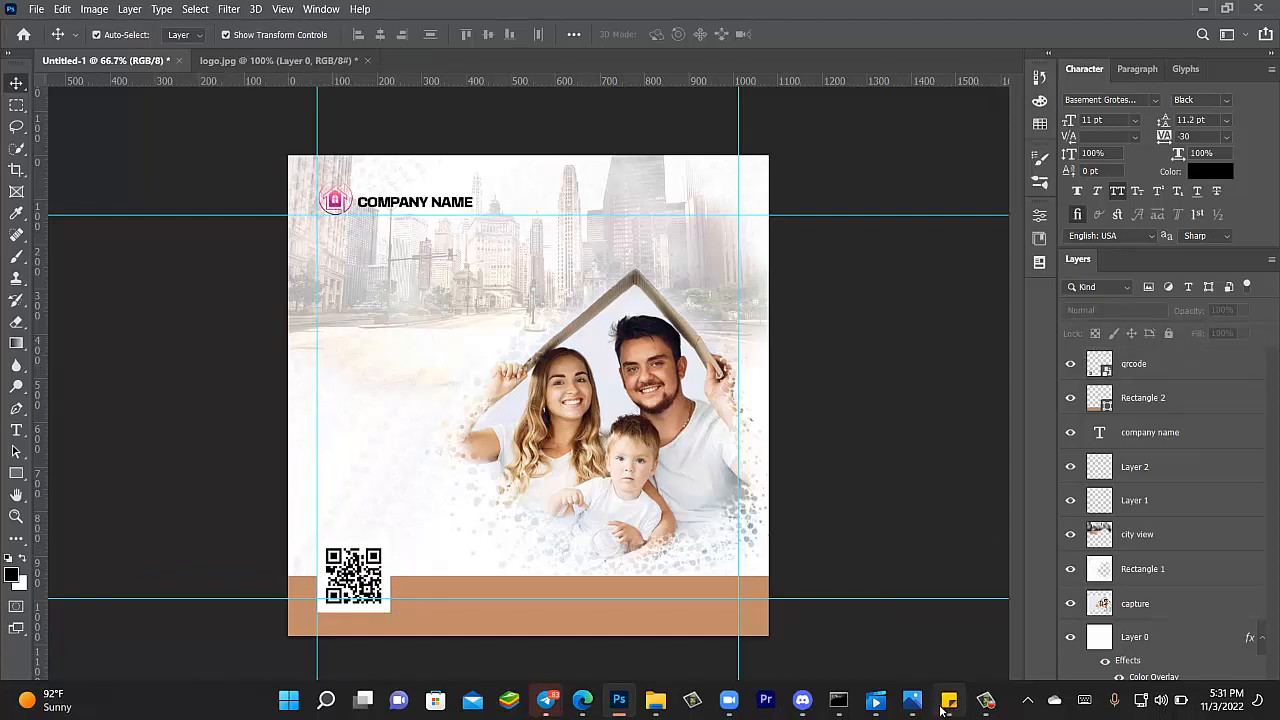
{"action": "triple_click", "coordinate": [871, 288]}
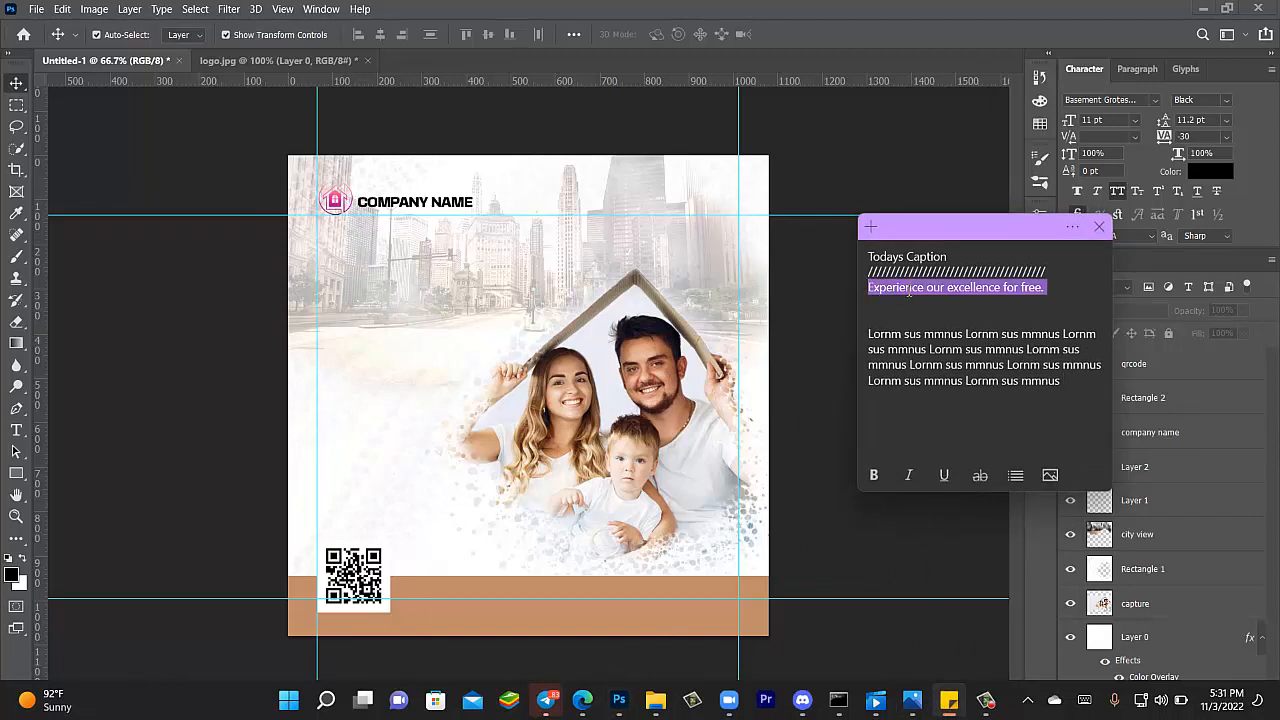
{"action": "left_click", "coordinate": [910, 288]}
{"action": "triple_click", "coordinate": [869, 289]}
{"action": "left_click", "coordinate": [960, 304]}
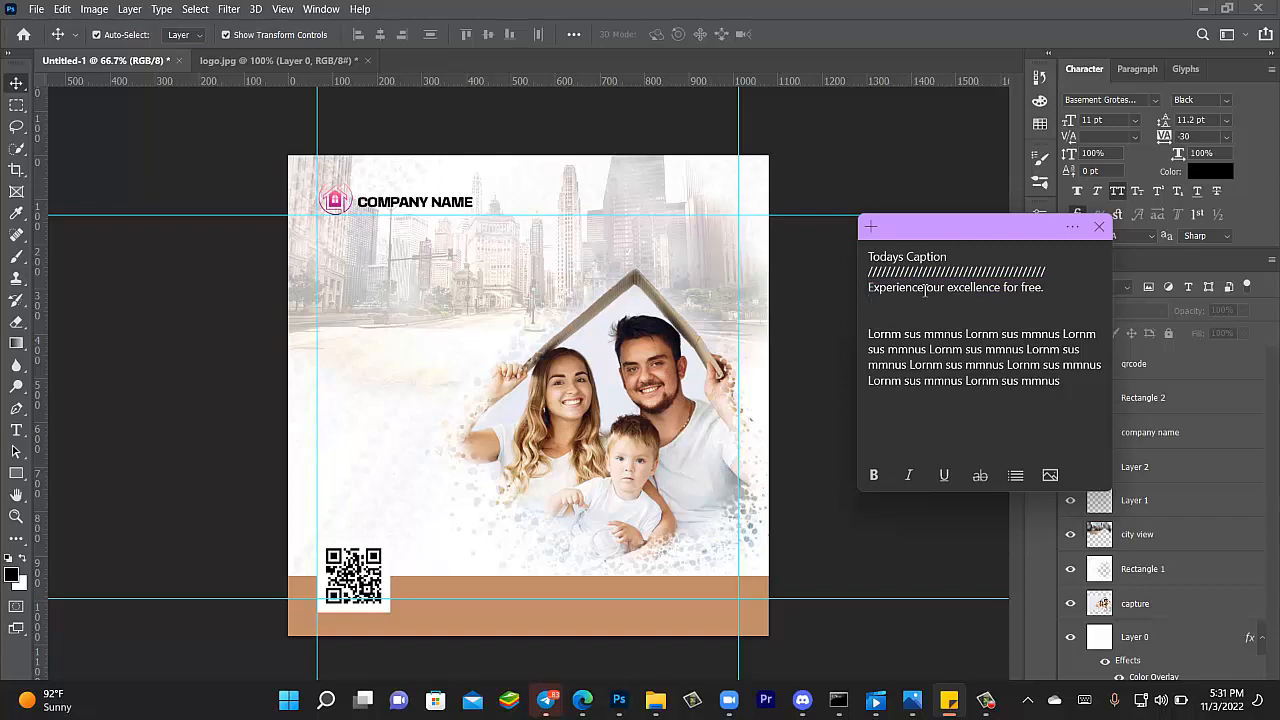
{"action": "left_click_drag", "start_coordinate": [926, 289], "coordinate": [867, 289]}
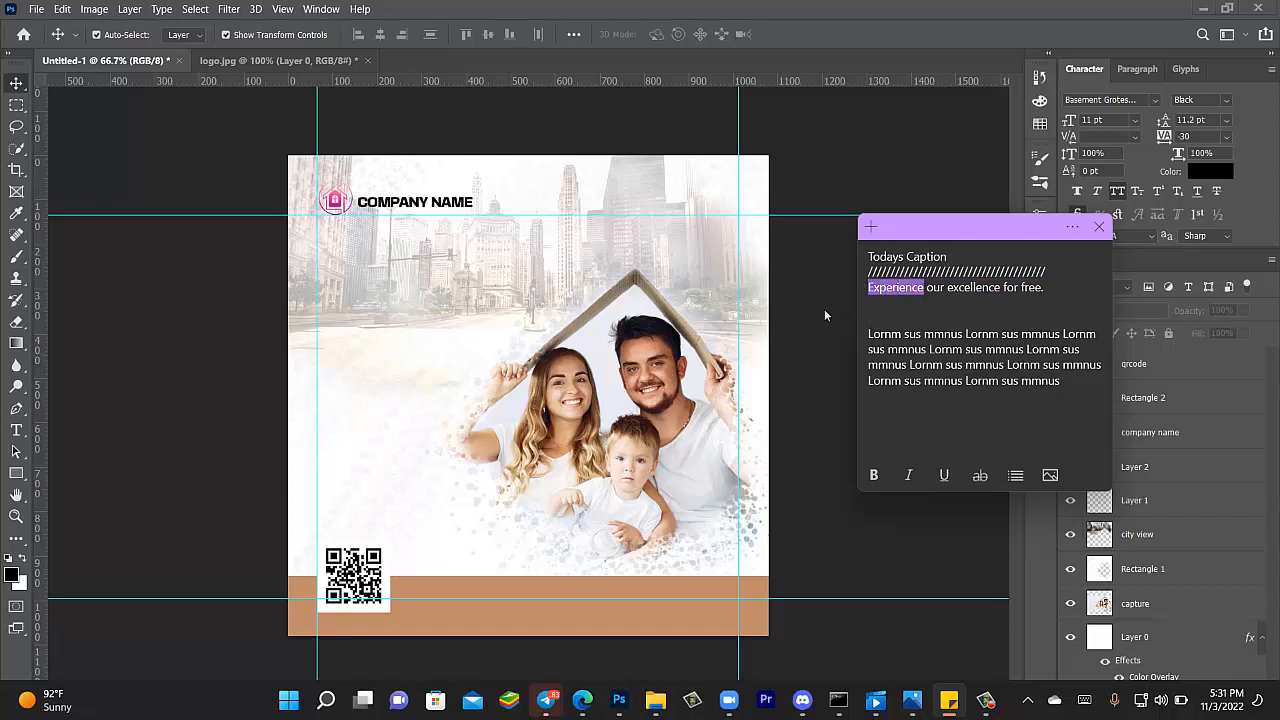
{"action": "left_click", "coordinate": [20, 414]}
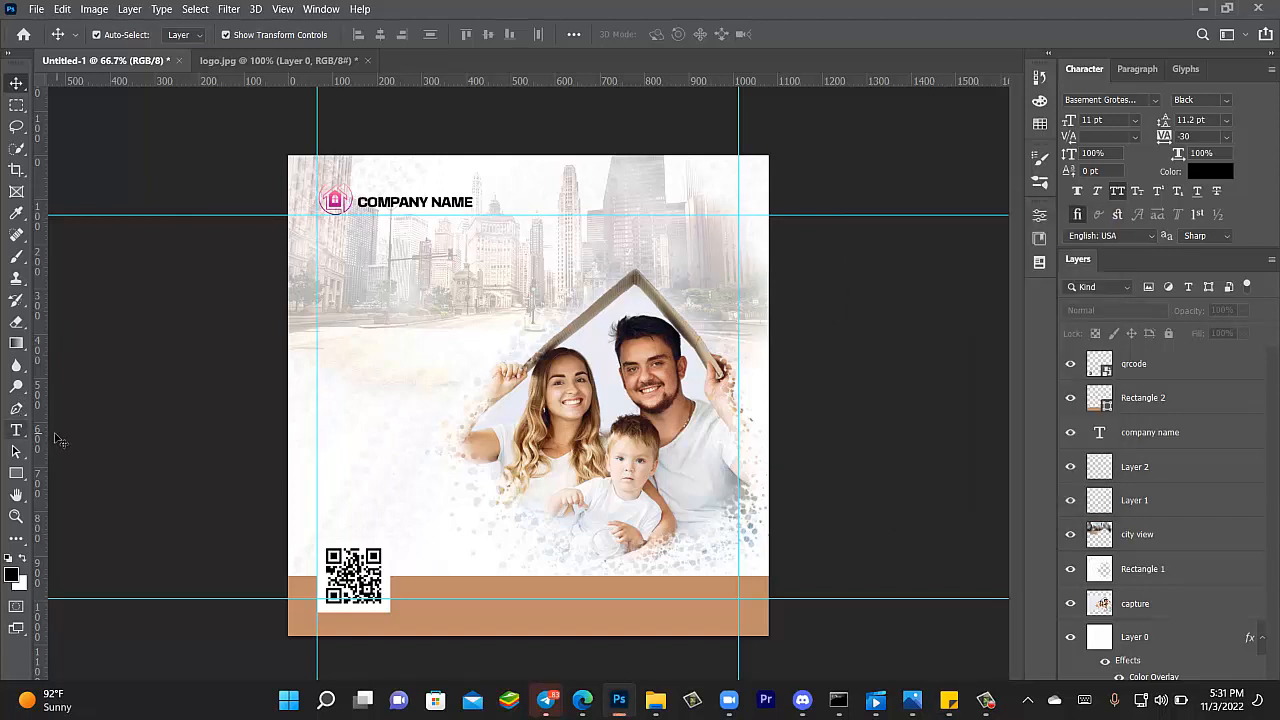
- Paste EXPERIENCE as a new text layer at the poster's left and enlarge it to about 139%
{"action": "left_click", "coordinate": [20, 430]}
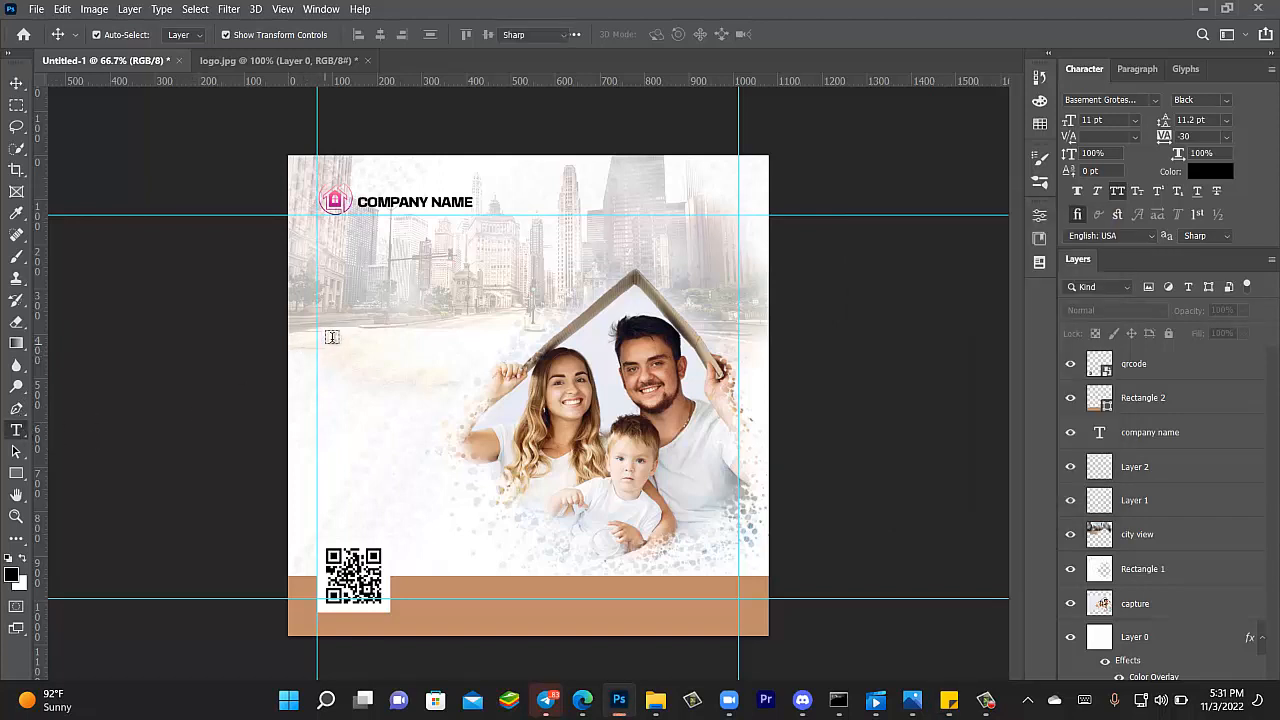
{"action": "left_click", "coordinate": [331, 338]}
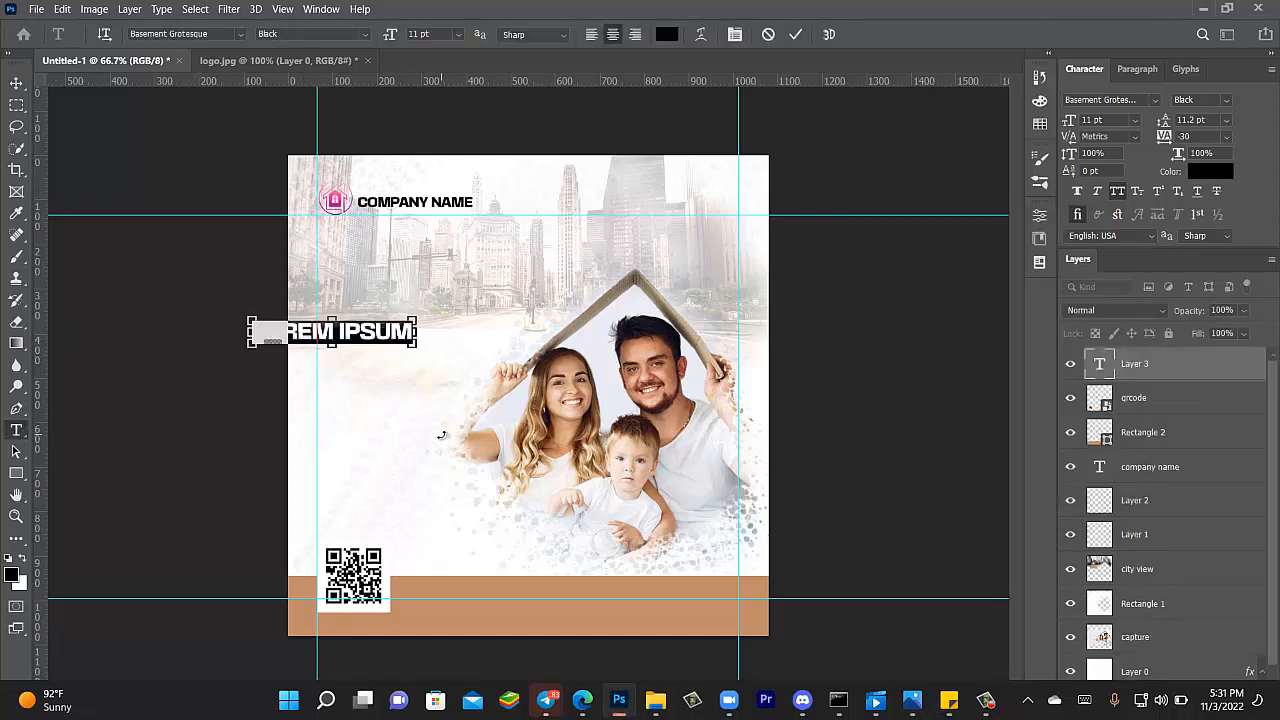
{"action": "type", "text": "EXPERIENCE"}
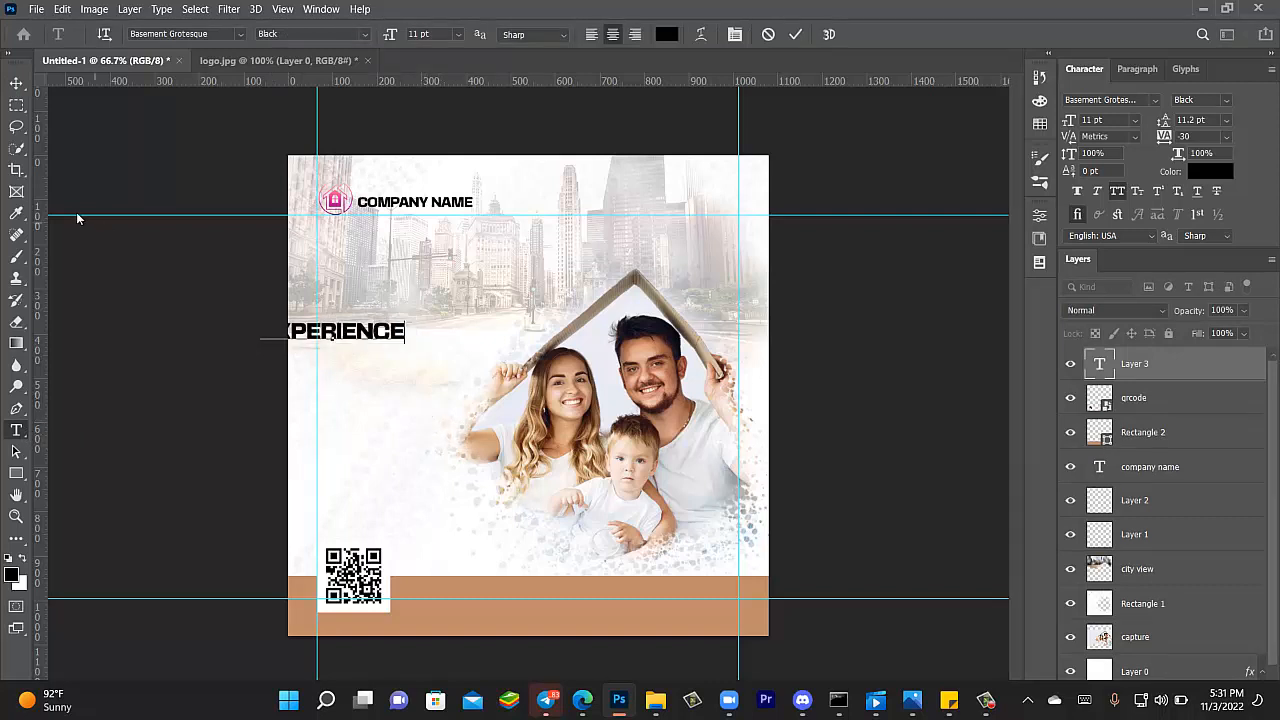
{"action": "left_click", "coordinate": [16, 82]}
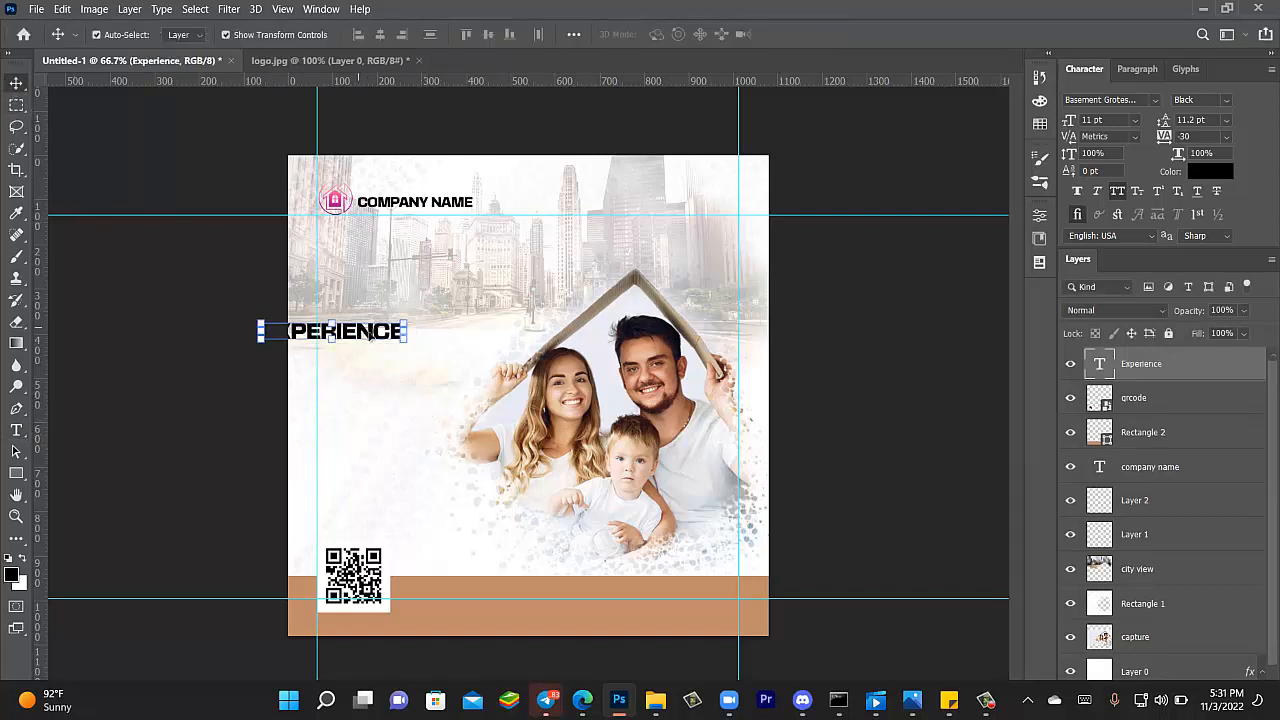
{"action": "left_click_drag", "start_coordinate": [360, 334], "coordinate": [424, 350]}
{"action": "left_click_drag", "start_coordinate": [416, 353], "coordinate": [517, 371]}
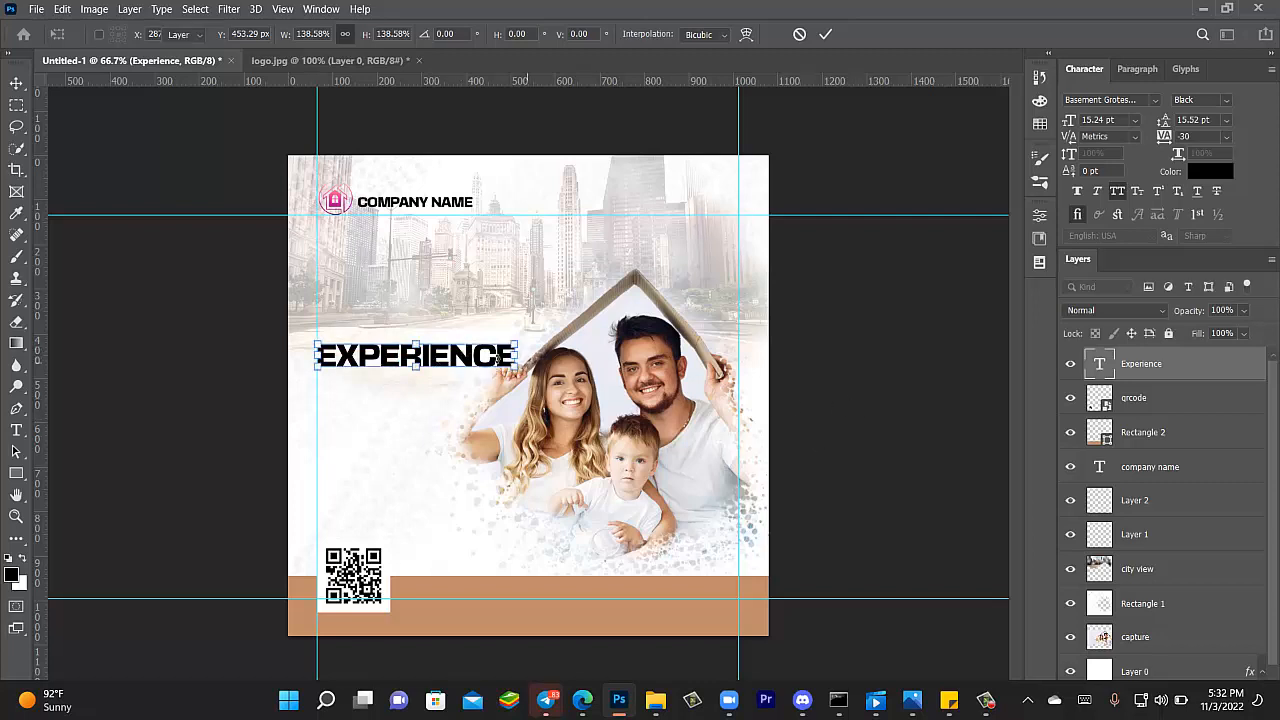
{"action": "key", "text": "Return"}
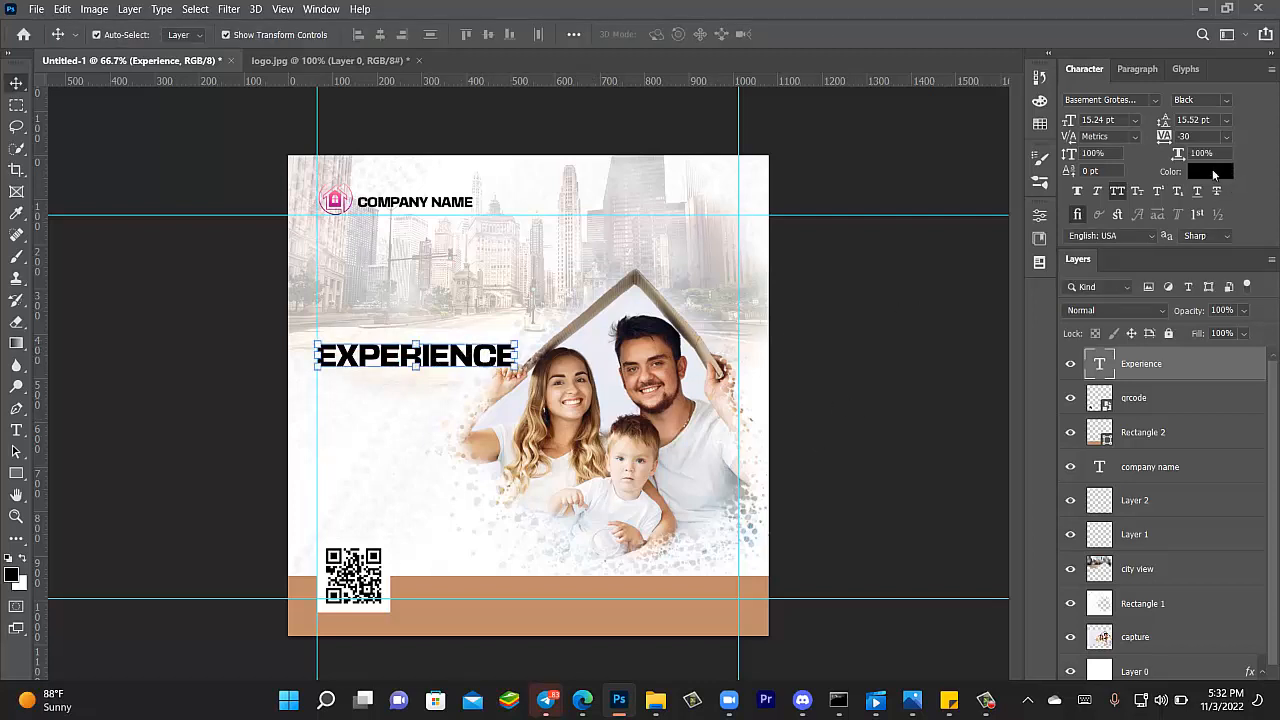
- Recolour the EXPERIENCE text to burnt orange #b25114 after trying pink, olive and tan samples
{"action": "left_click", "coordinate": [1212, 169]}
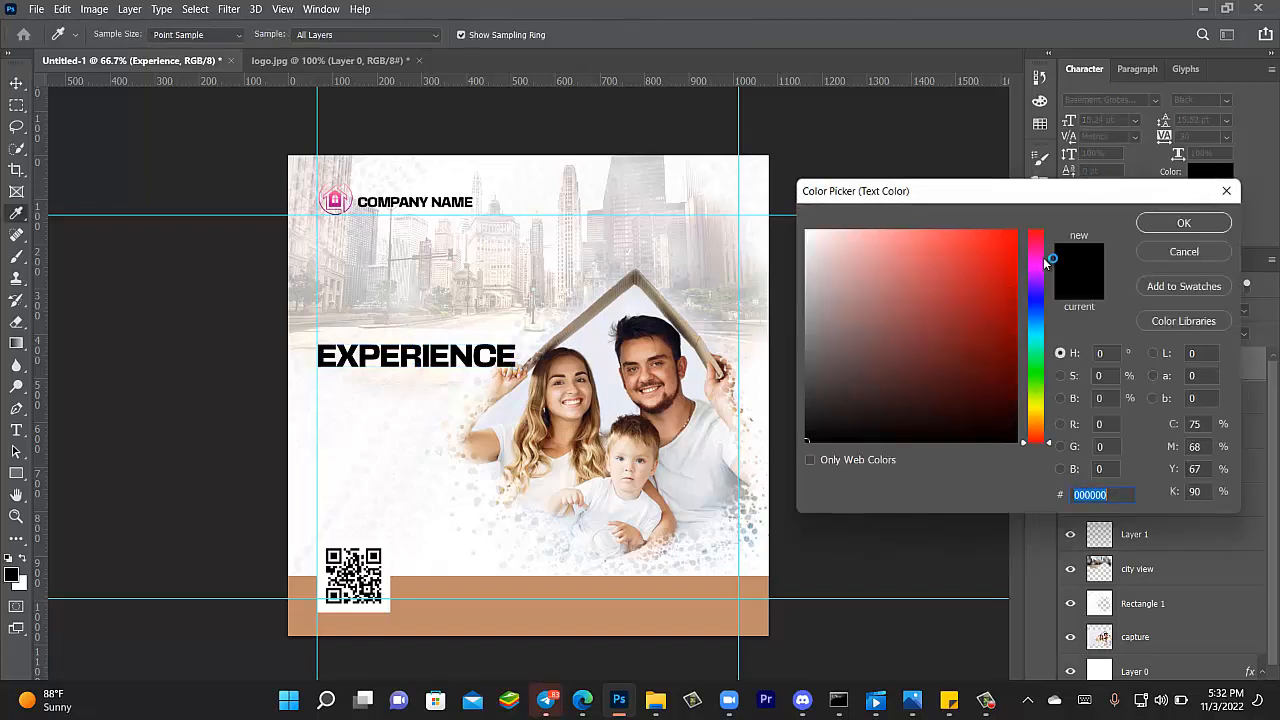
{"action": "left_click", "coordinate": [1043, 258]}
{"action": "left_click", "coordinate": [337, 203]}
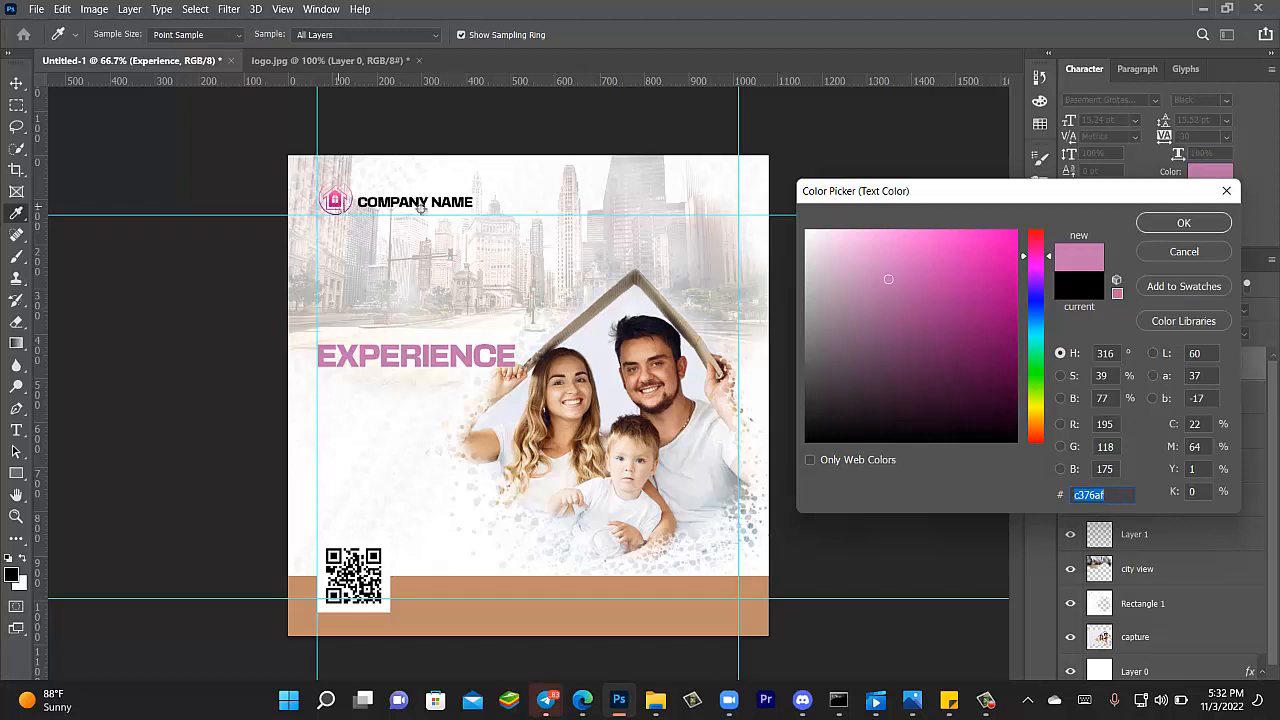
{"action": "left_click", "coordinate": [956, 248]}
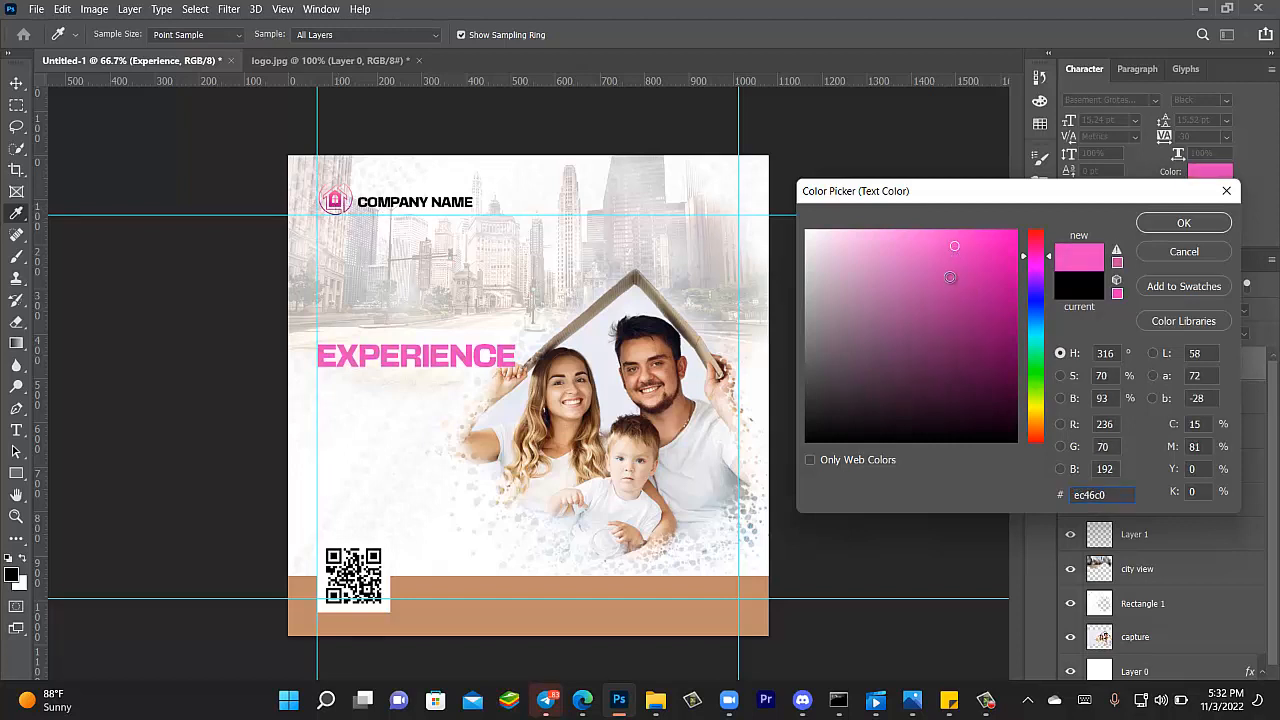
{"action": "left_click", "coordinate": [949, 279]}
{"action": "left_click", "coordinate": [1039, 405]}
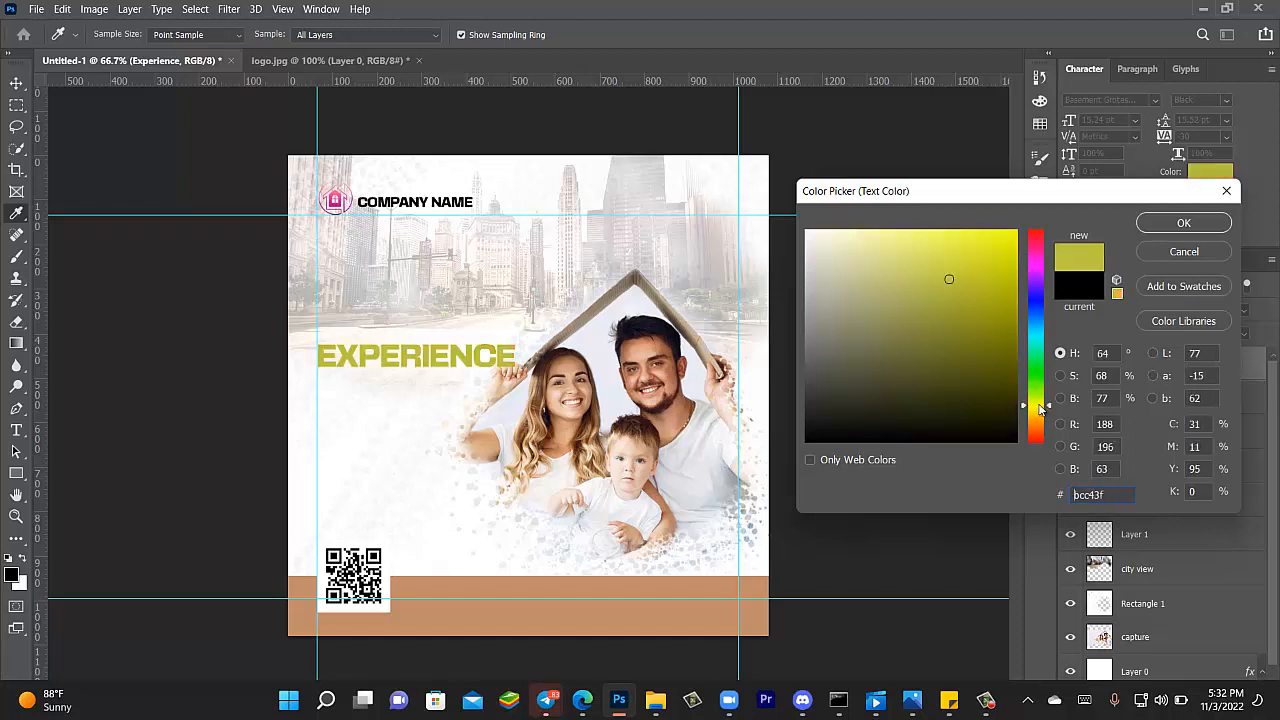
{"action": "left_click", "coordinate": [551, 611]}
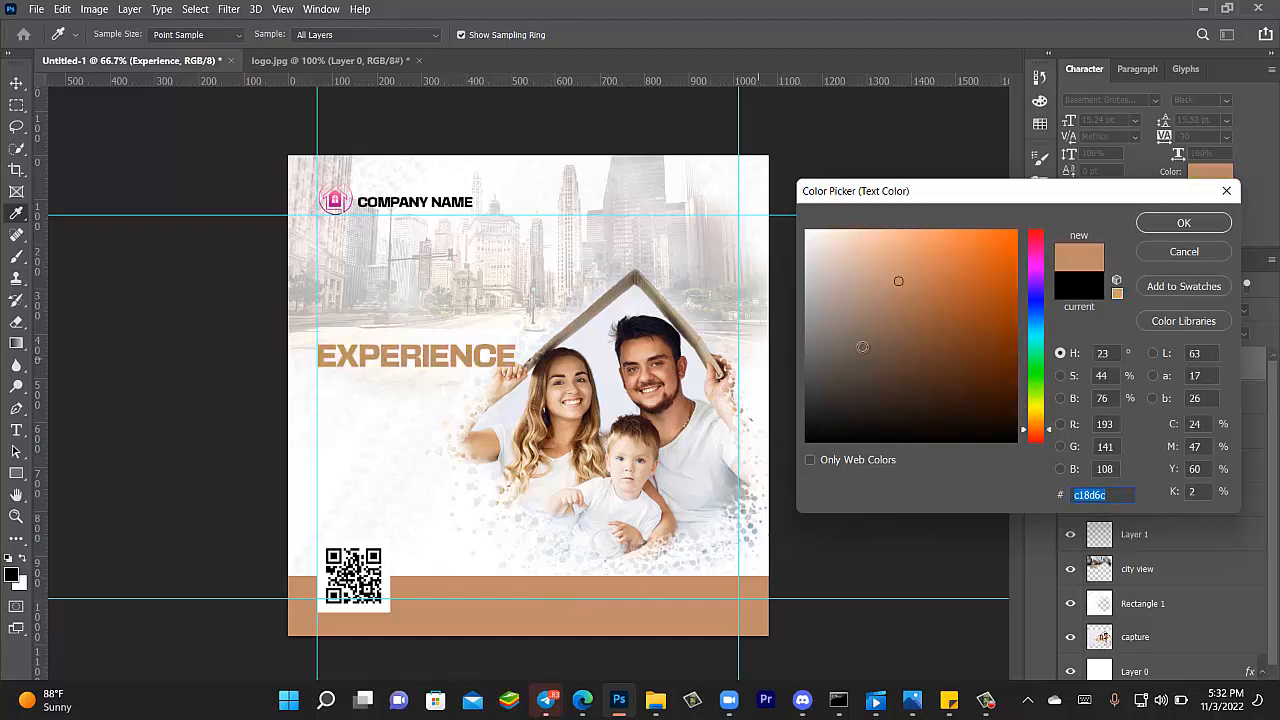
{"action": "left_click", "coordinate": [993, 293]}
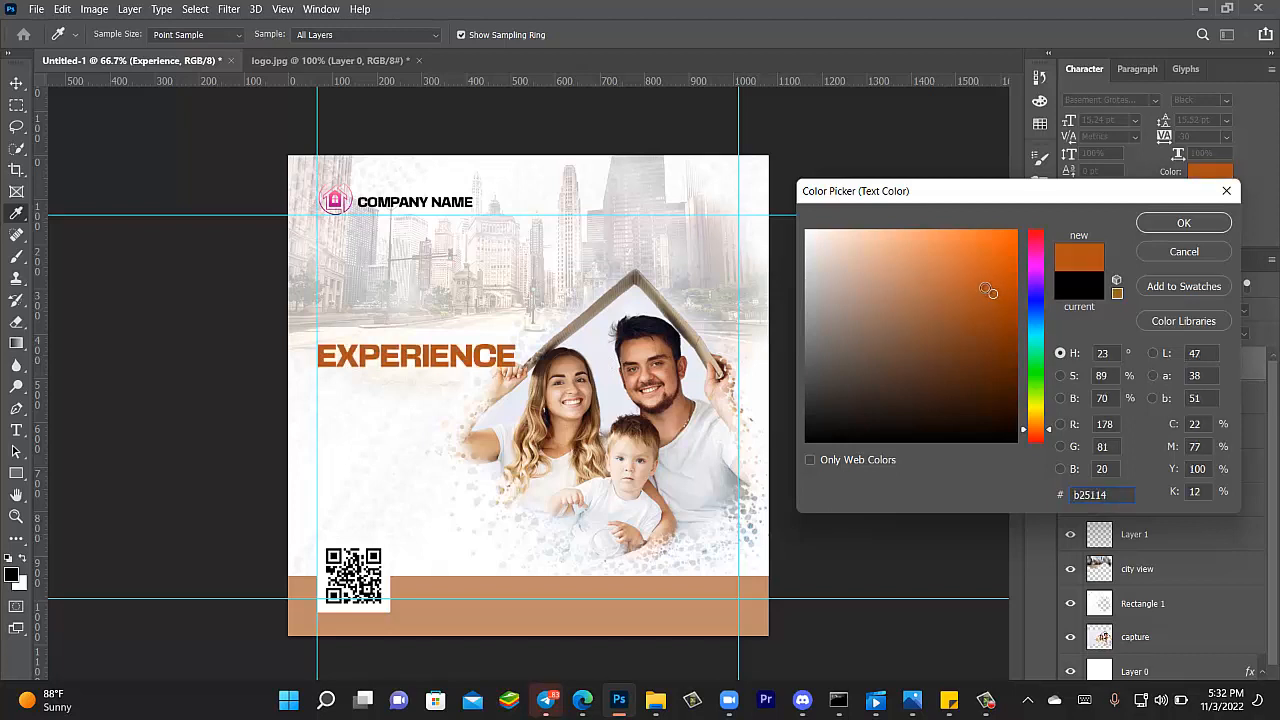
{"action": "left_click", "coordinate": [1187, 223]}
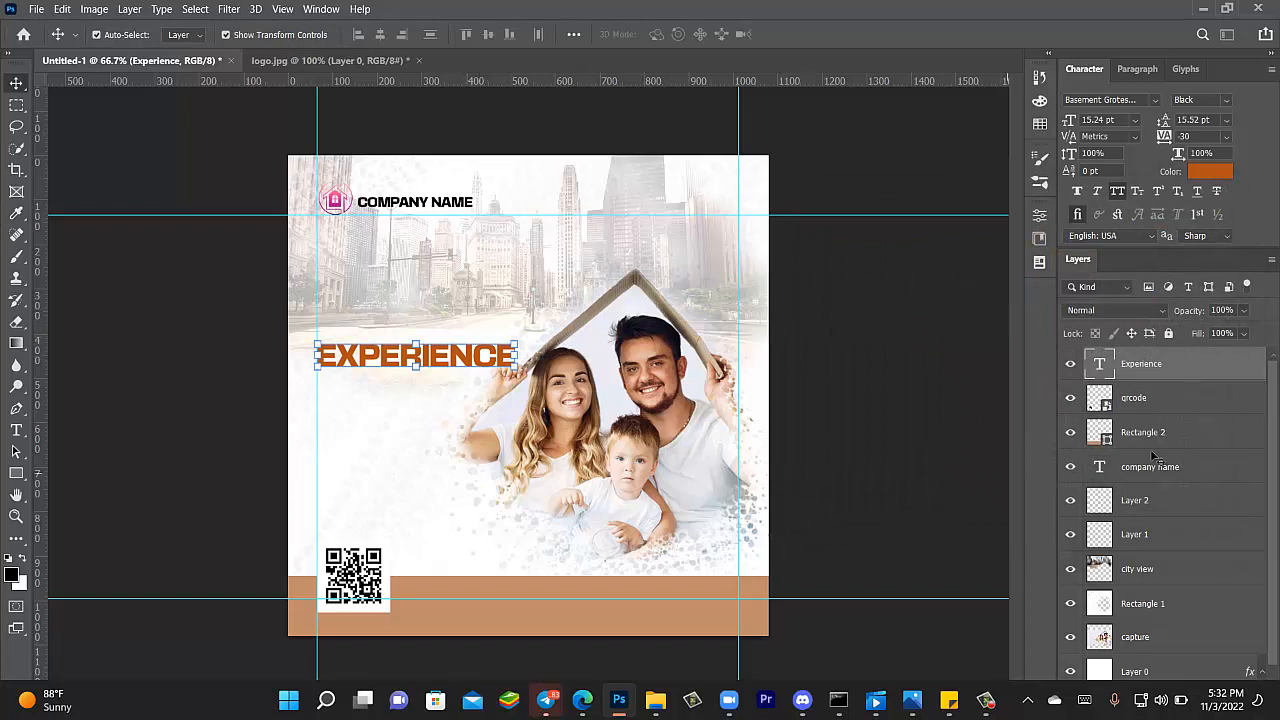
- Give the Experience layer a light grey Drop Shadow with 0 distance and 100% opacity
{"action": "double_click", "coordinate": [1216, 363]}
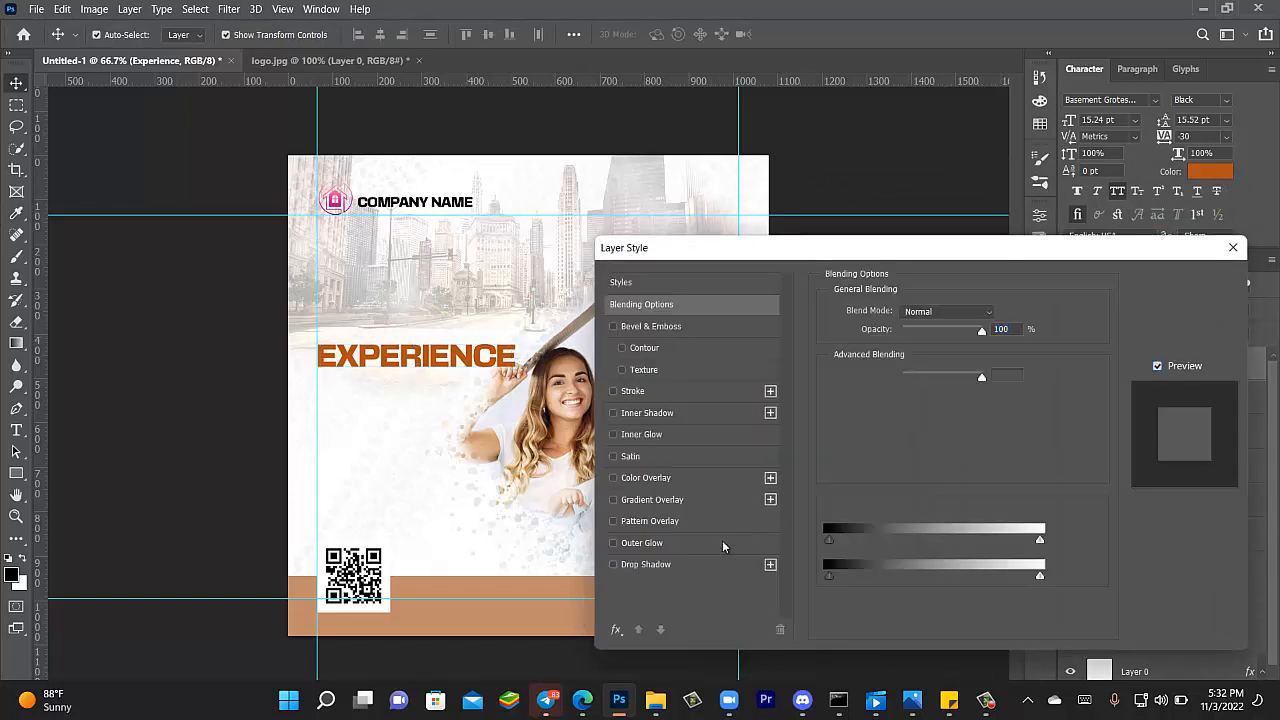
{"action": "left_click", "coordinate": [645, 565]}
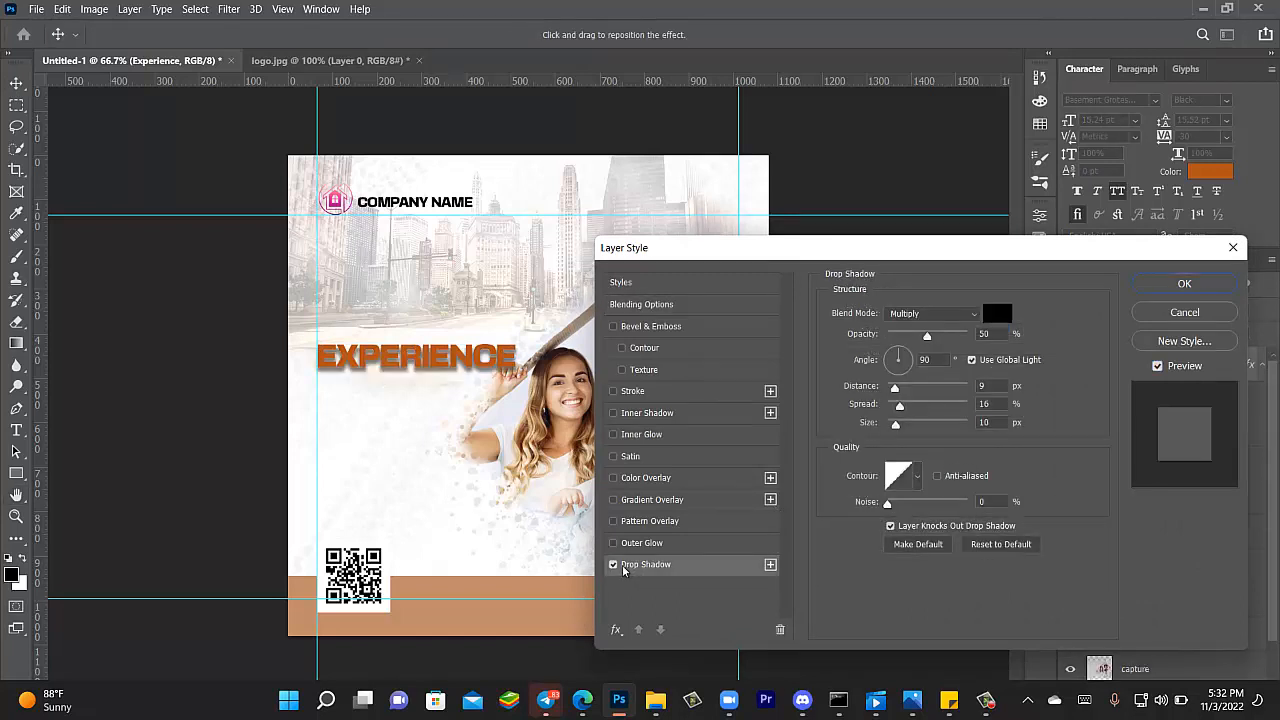
{"action": "left_click_drag", "start_coordinate": [894, 386], "coordinate": [894, 426]}
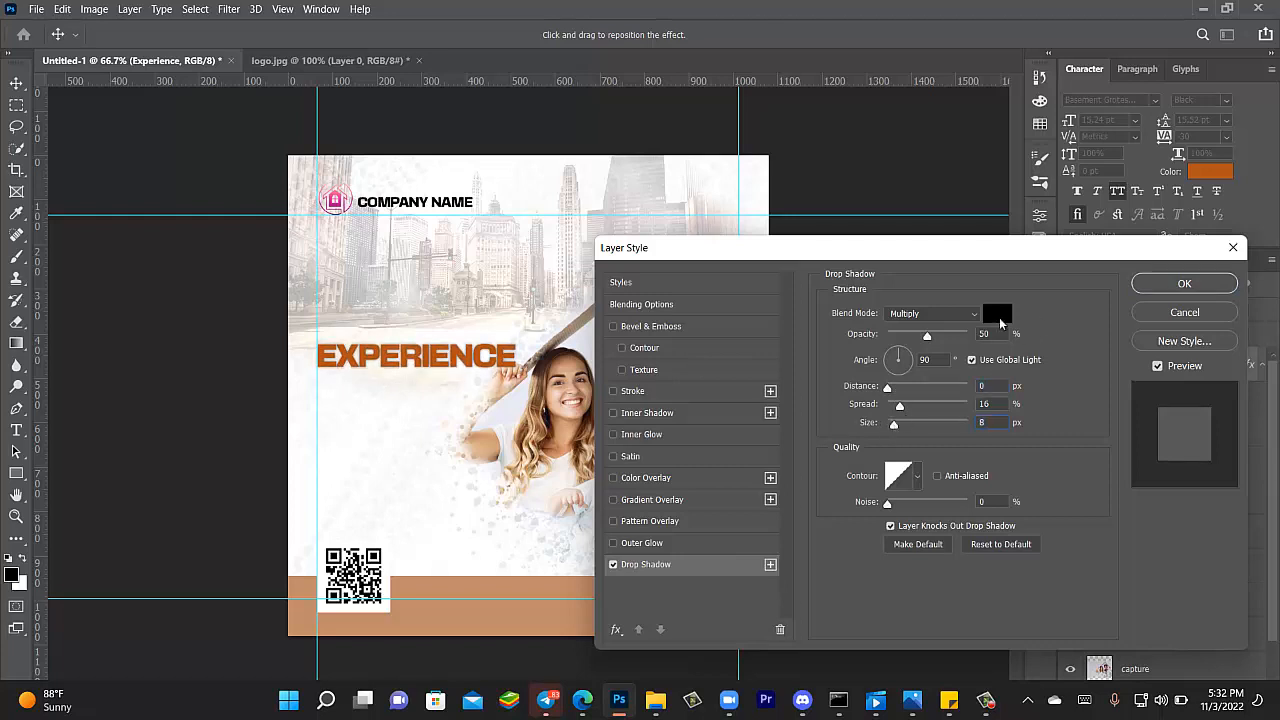
{"action": "left_click", "coordinate": [999, 317]}
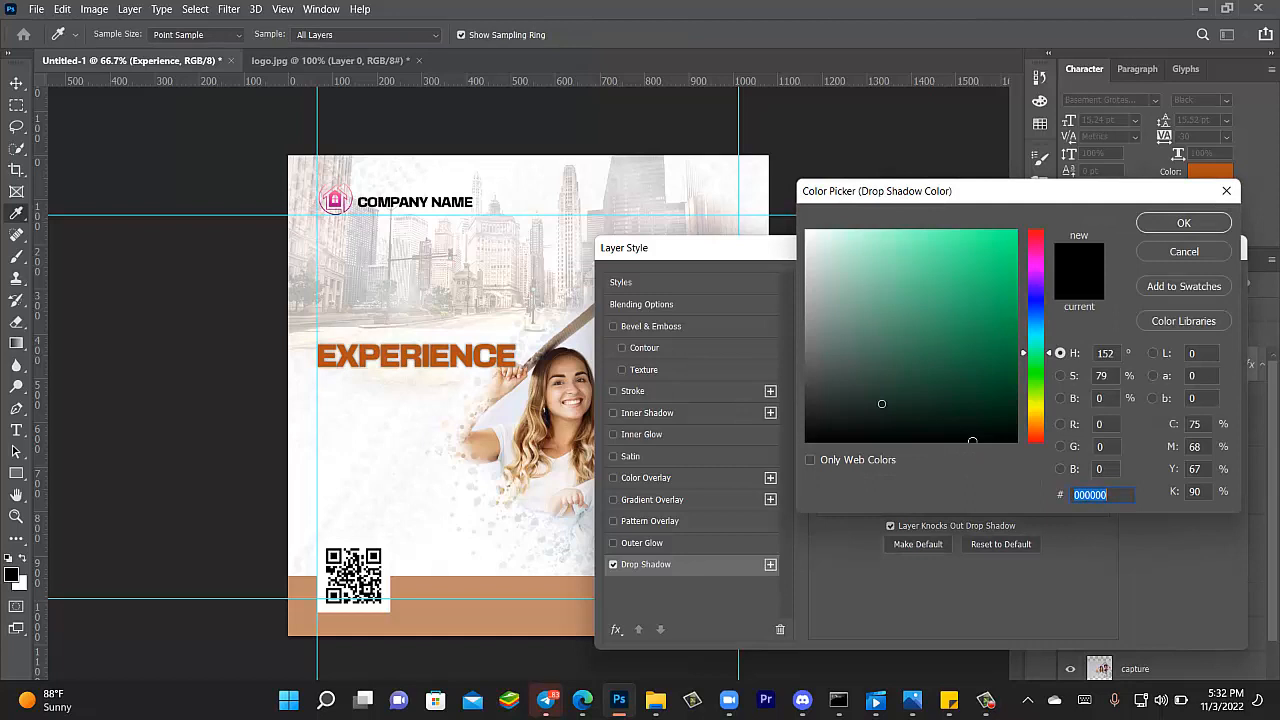
{"action": "left_click_drag", "start_coordinate": [881, 403], "coordinate": [806, 269]}
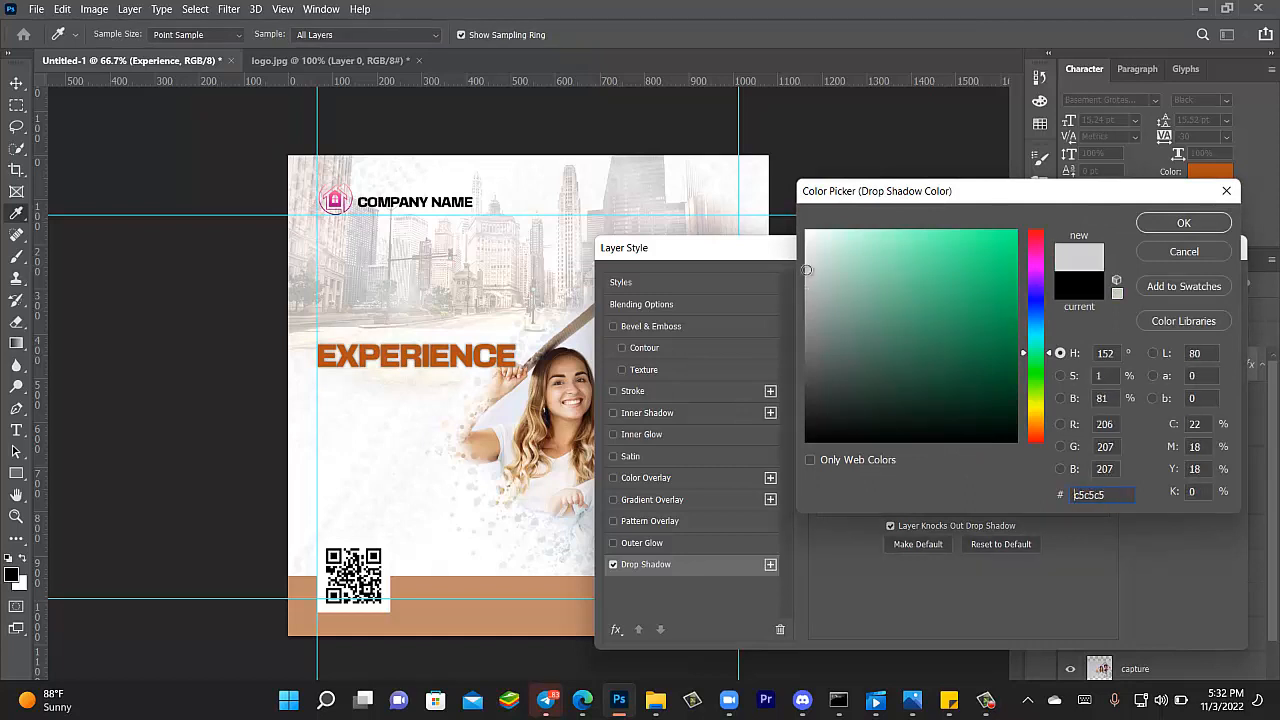
{"action": "left_click", "coordinate": [1161, 222]}
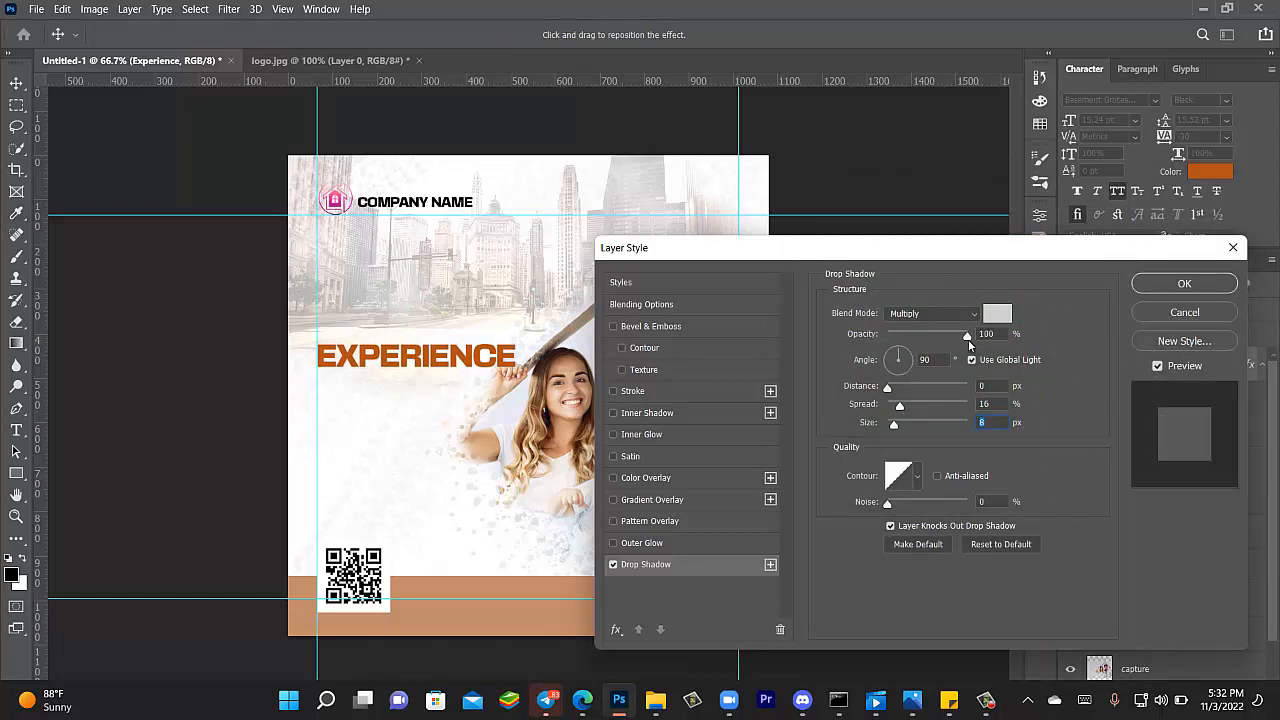
{"action": "left_click", "coordinate": [970, 338]}
{"action": "left_click", "coordinate": [1182, 284]}
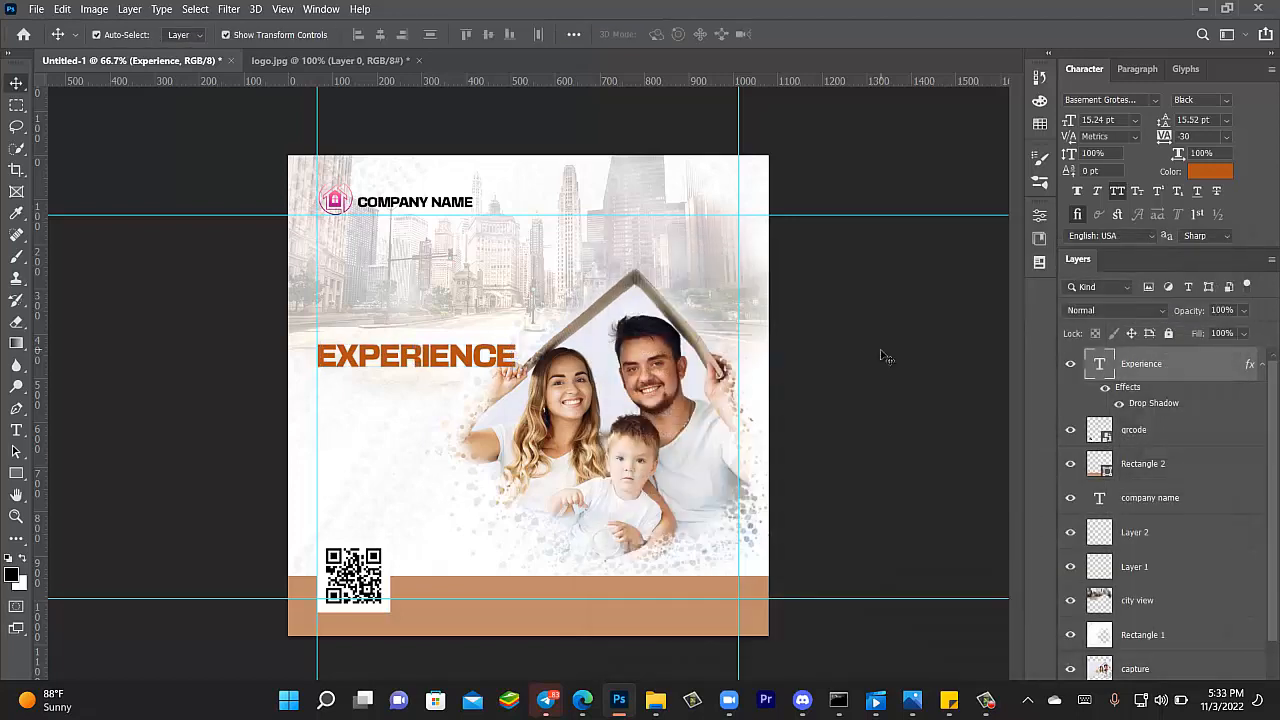
{"action": "left_click", "coordinate": [884, 356]}
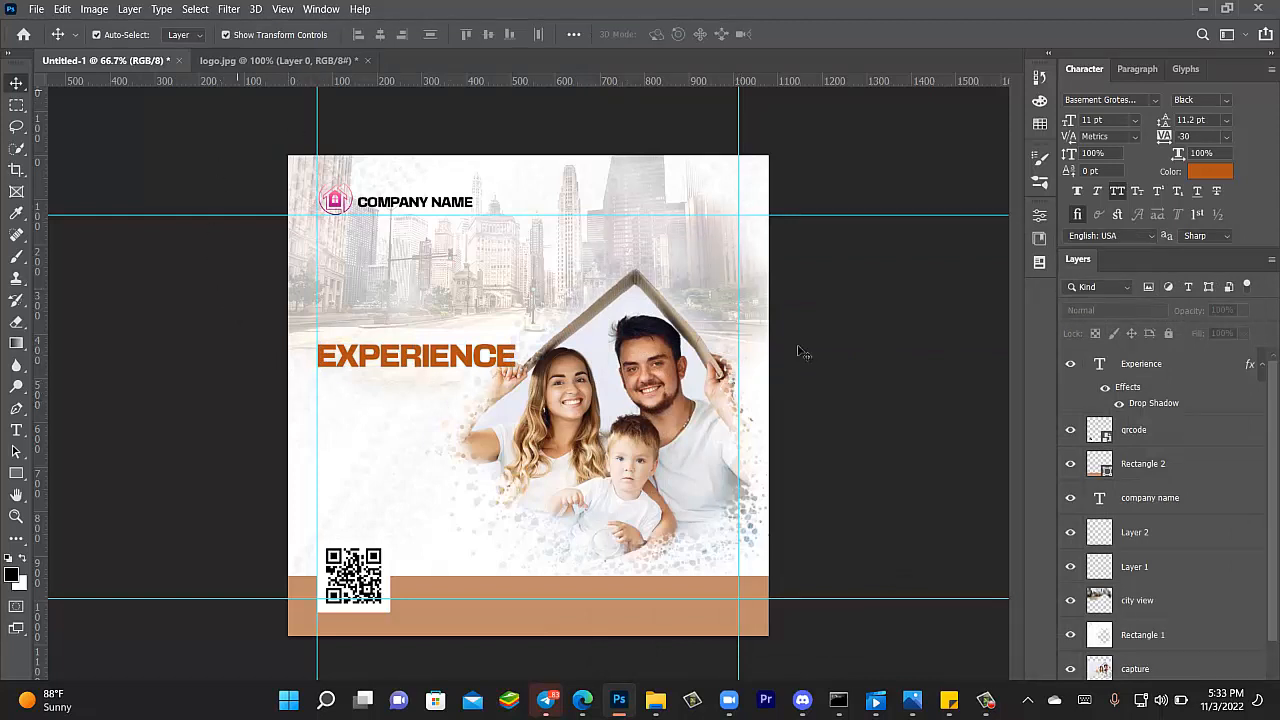
- Select the tagline 'our excellence for free.' in the caption sticky note
{"action": "left_click", "coordinate": [950, 706]}
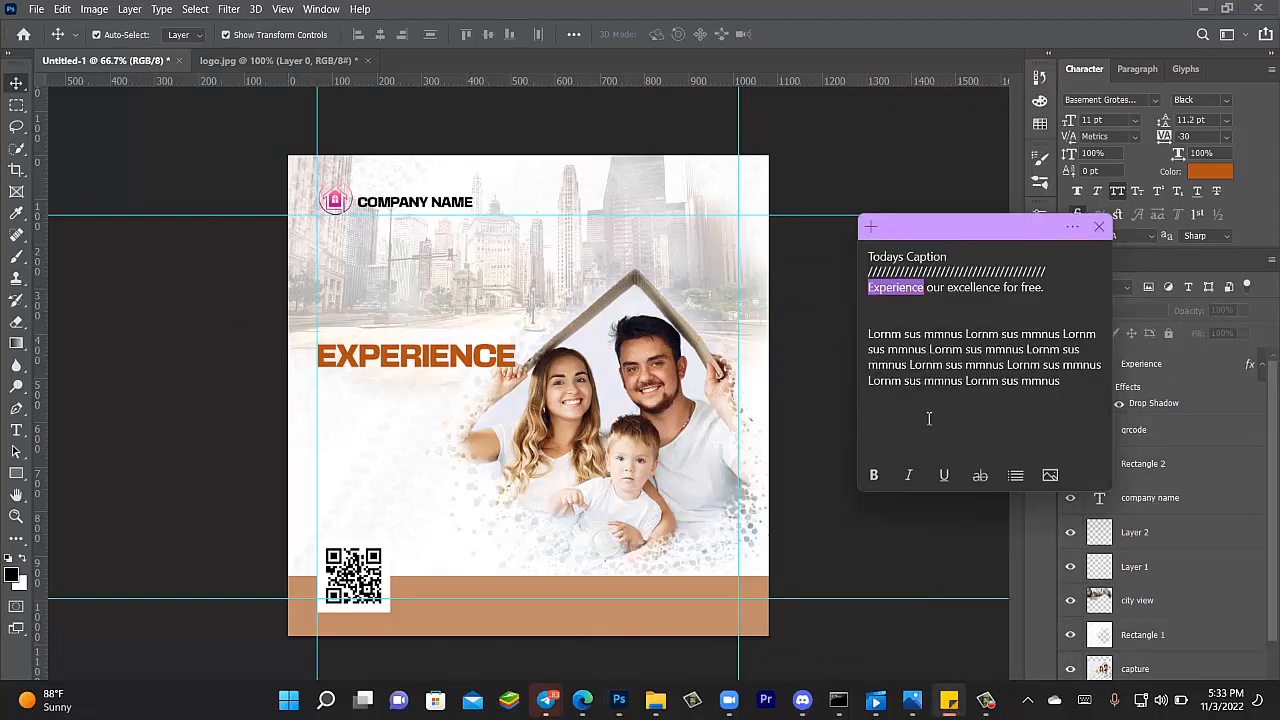
{"action": "left_click_drag", "start_coordinate": [928, 289], "coordinate": [1053, 290]}
{"action": "key", "text": "ctrl+c"}
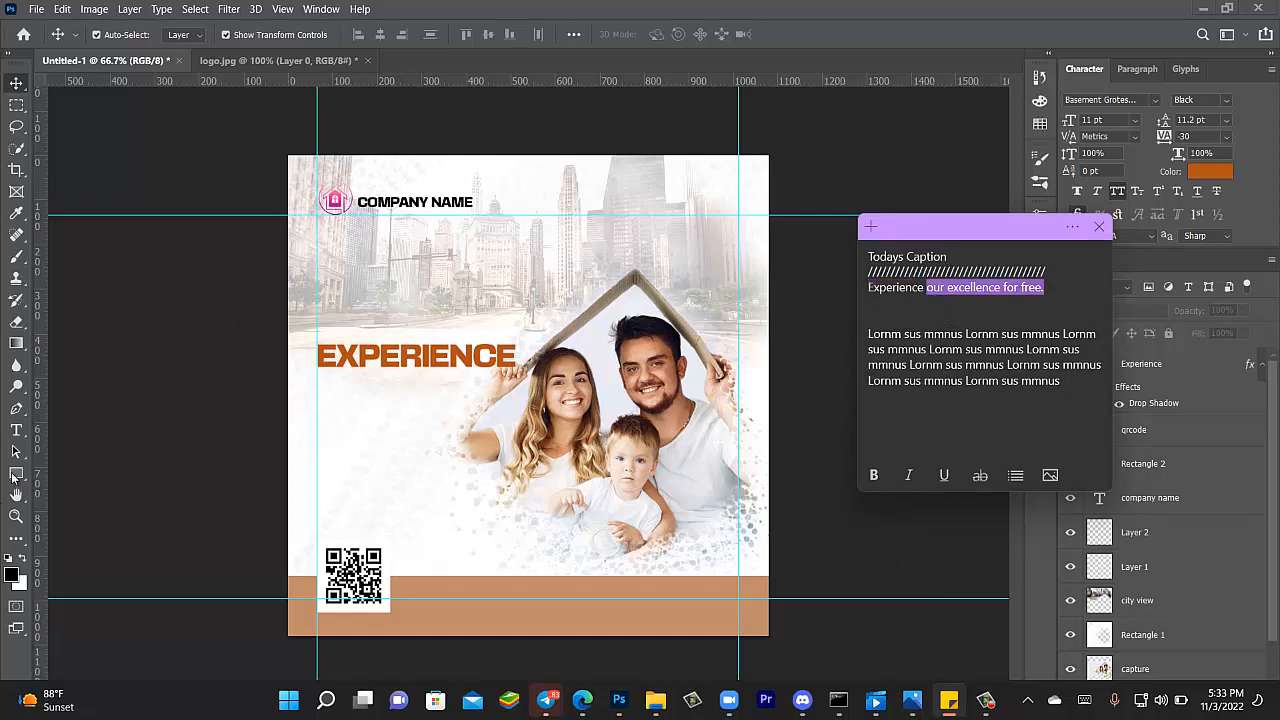
{"action": "left_click", "coordinate": [17, 431]}
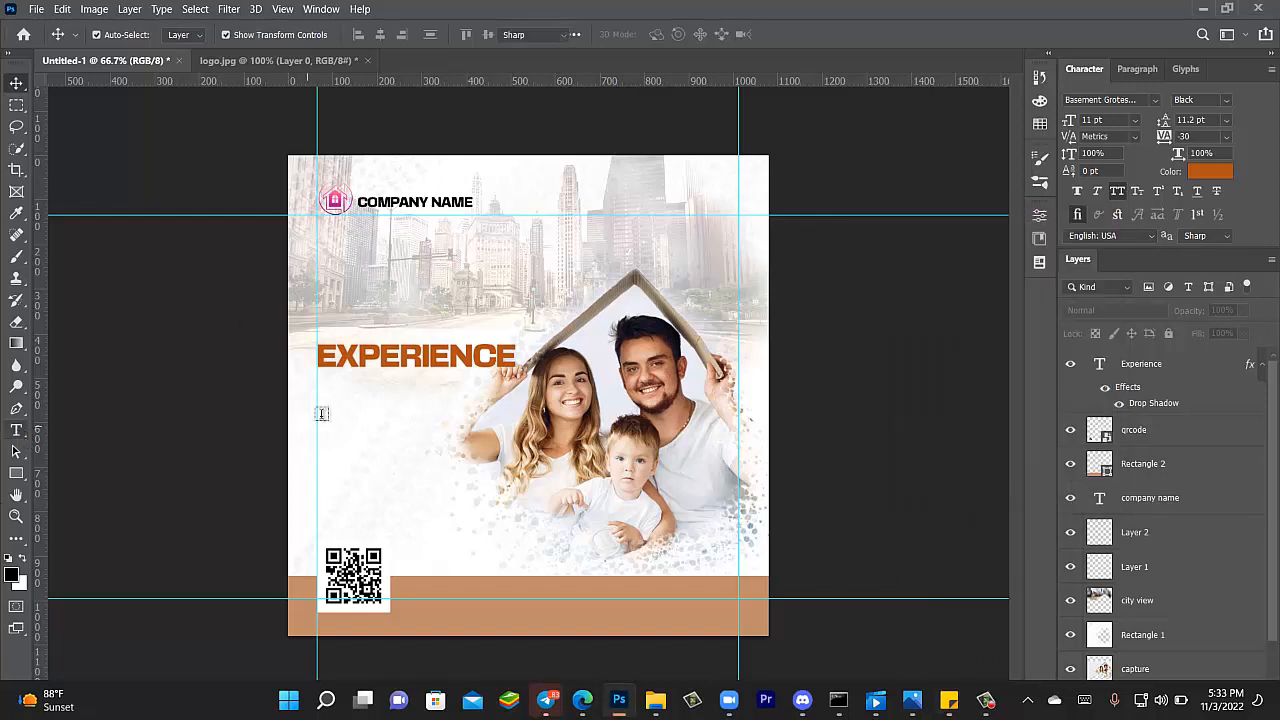
- Paste 'our excellence for free.' below EXPERIENCE, turn off All Caps and scale it to about 80%
{"action": "left_click", "coordinate": [405, 440]}
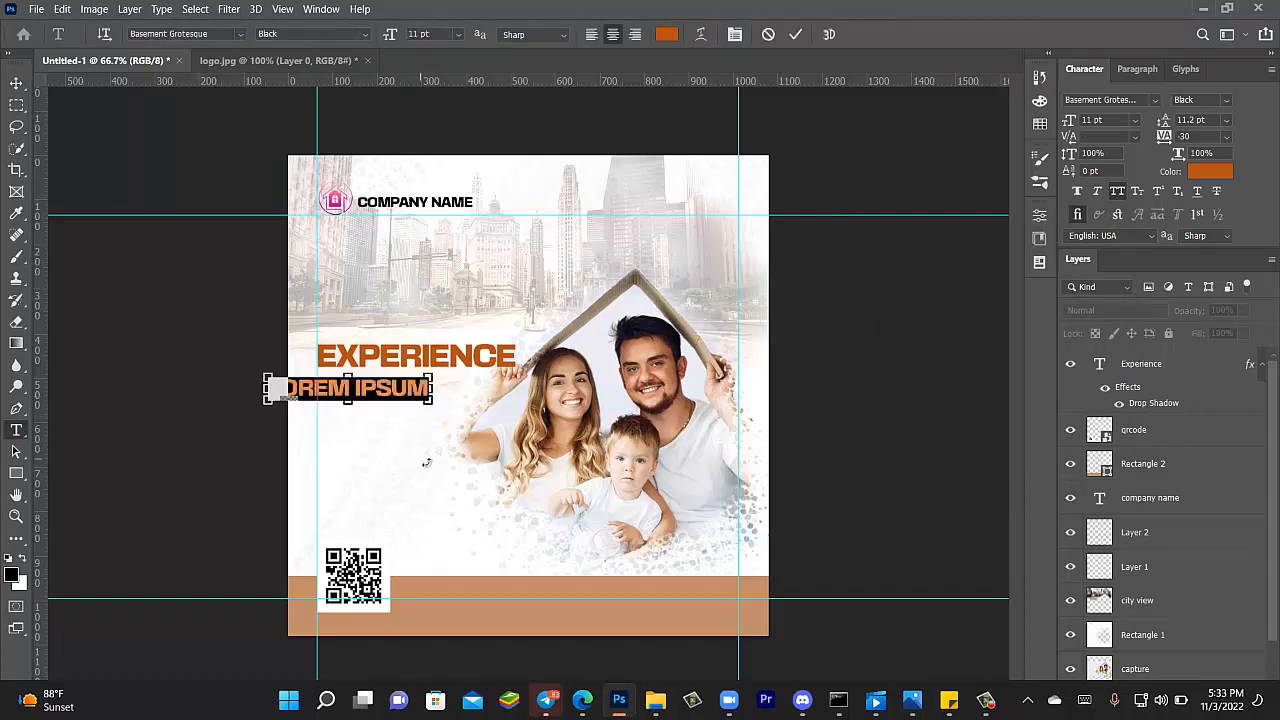
{"action": "key", "text": "ctrl+v"}
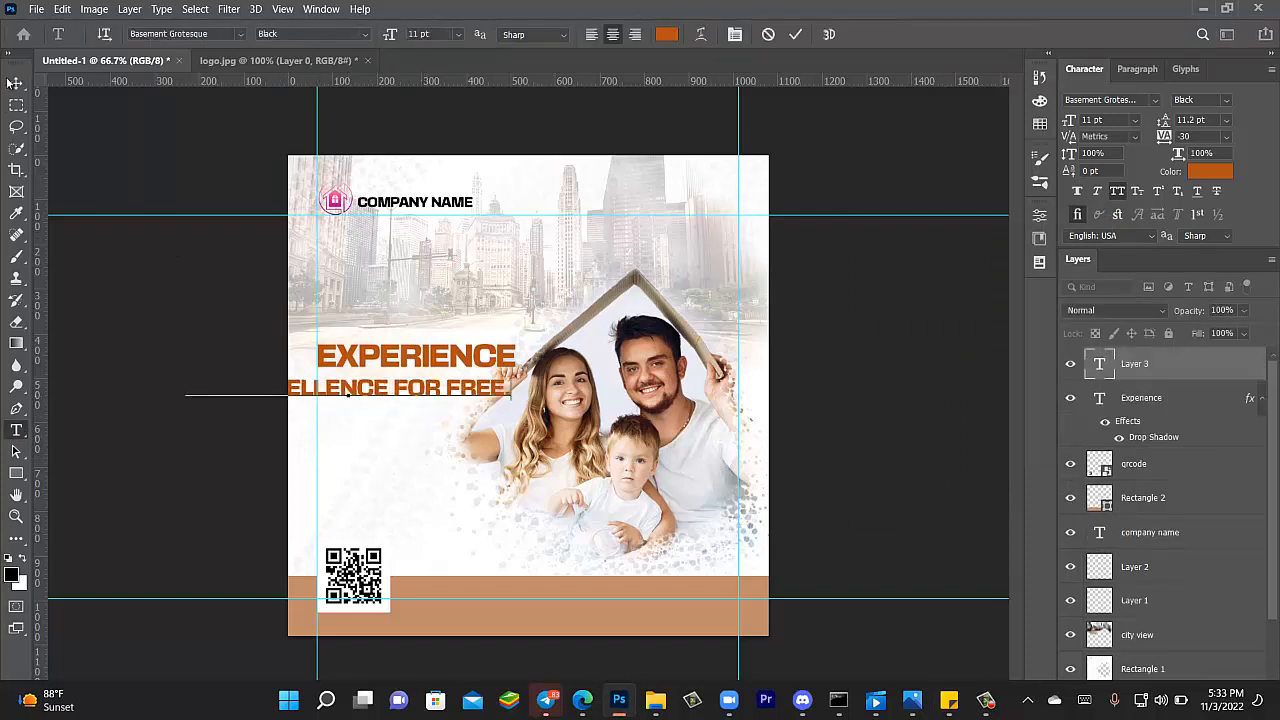
{"action": "left_click", "coordinate": [16, 83]}
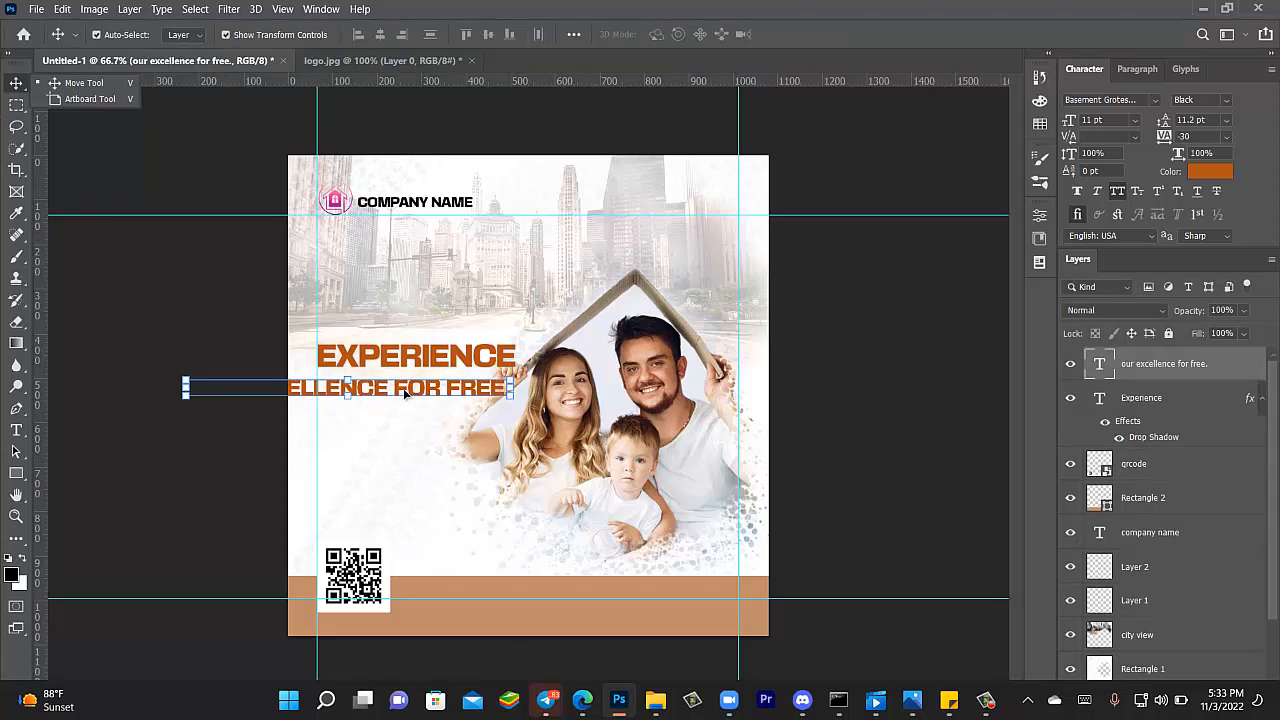
{"action": "left_click_drag", "start_coordinate": [405, 393], "coordinate": [534, 407]}
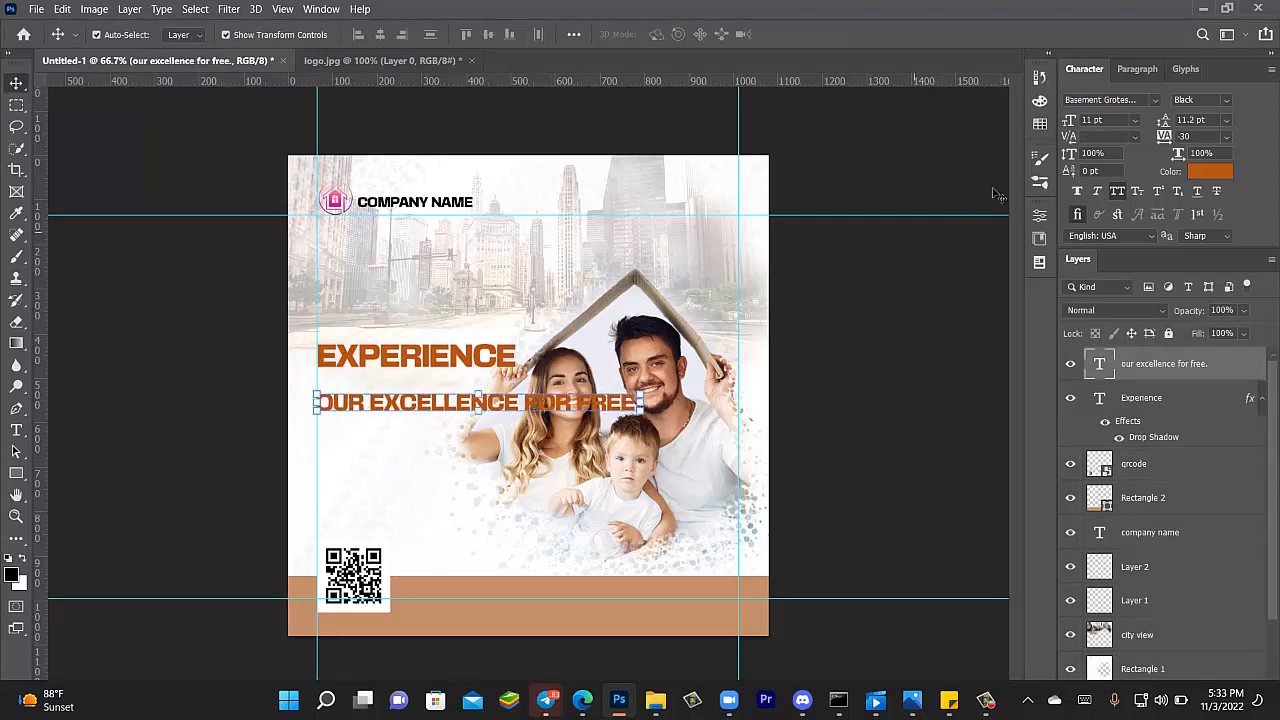
{"action": "left_click", "coordinate": [1117, 193]}
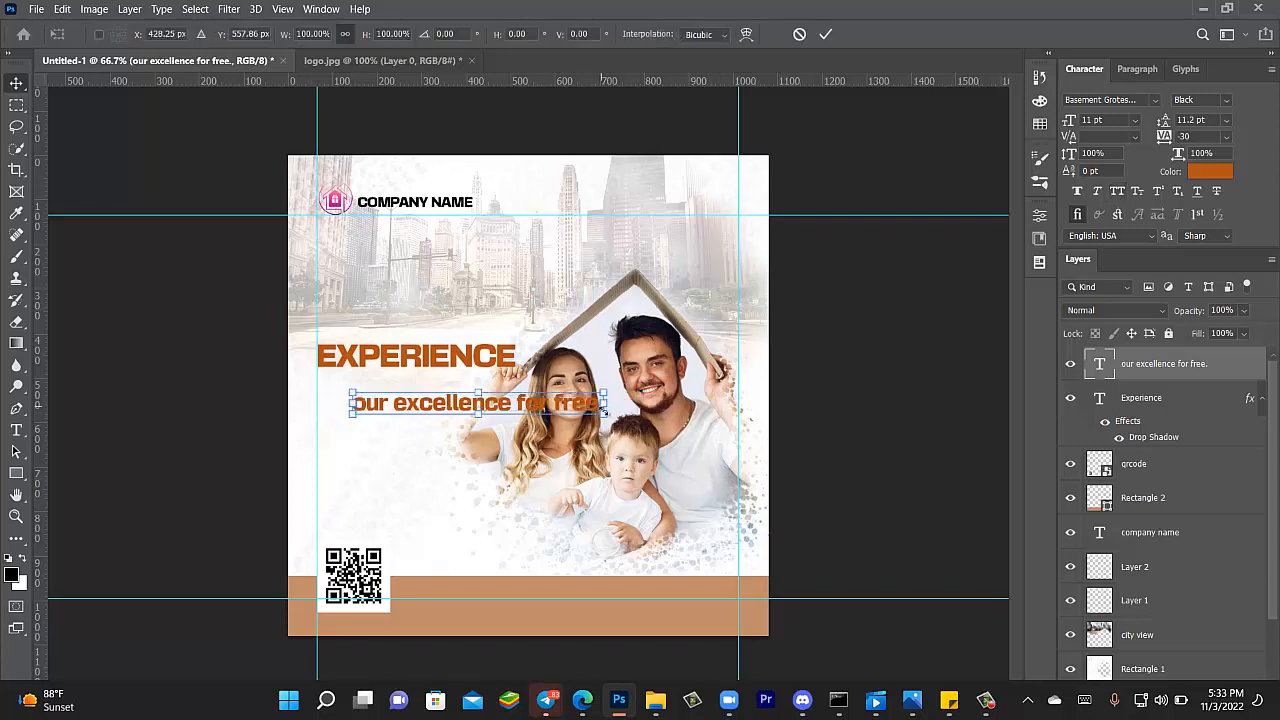
{"action": "left_click_drag", "start_coordinate": [603, 405], "coordinate": [549, 412]}
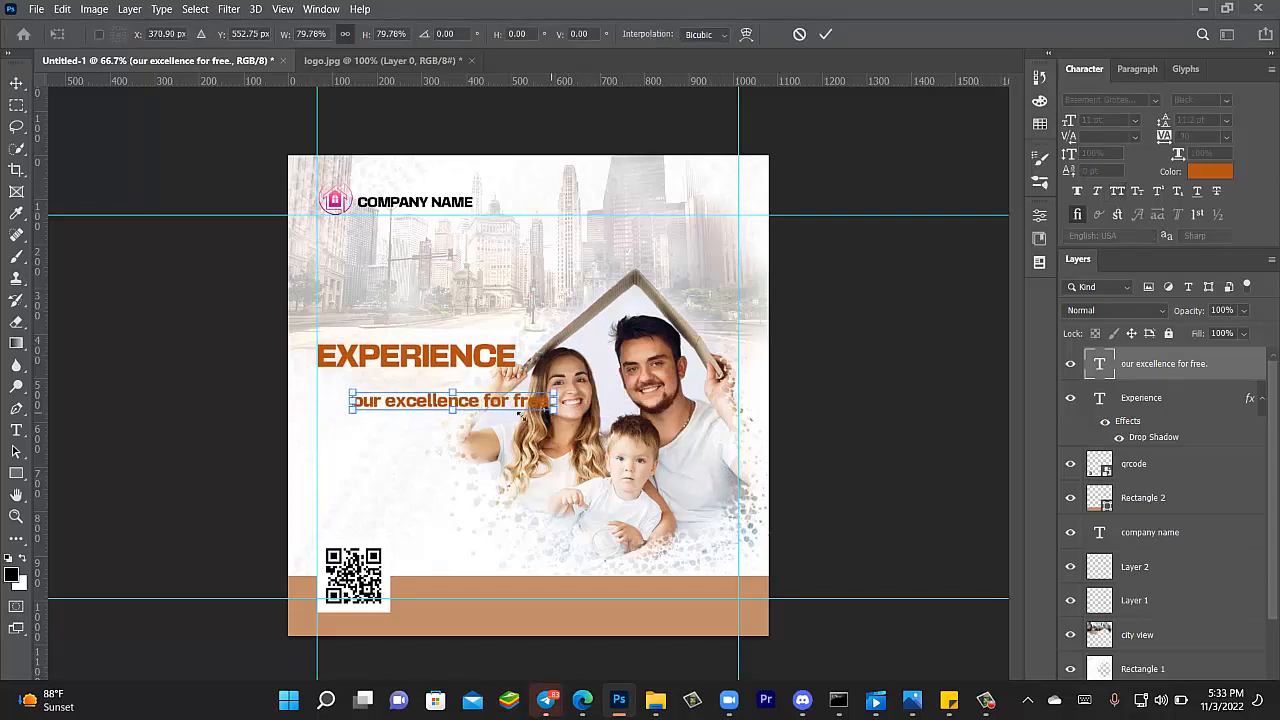
{"action": "left_click", "coordinate": [15, 86]}
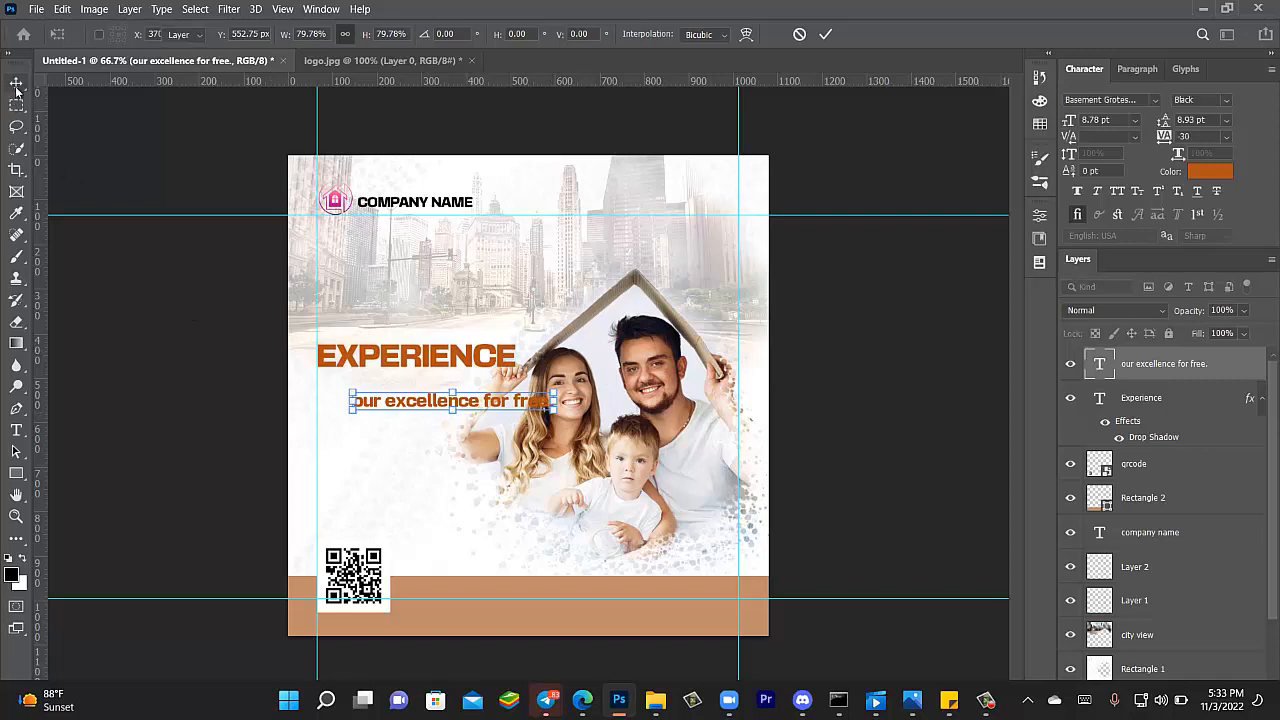
- Set the tagline font to Allura and enlarge it to about 159%
{"action": "left_click", "coordinate": [1152, 100]}
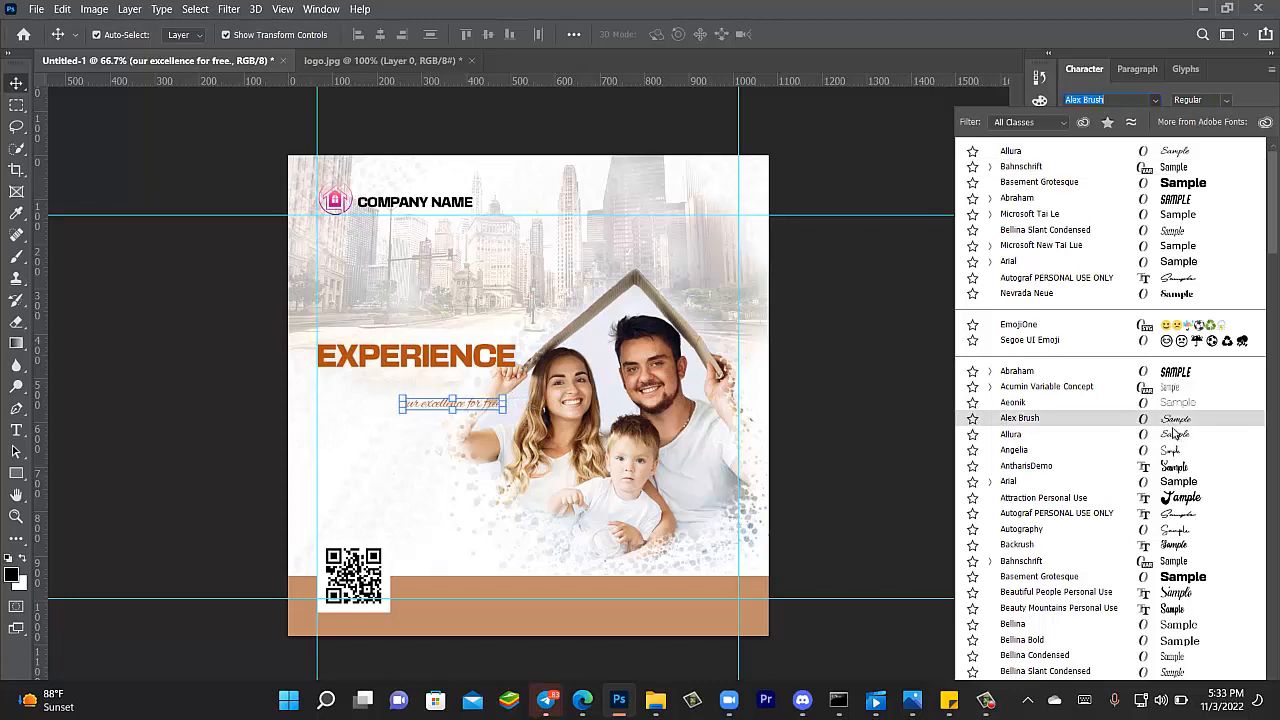
{"action": "left_click", "coordinate": [1014, 436]}
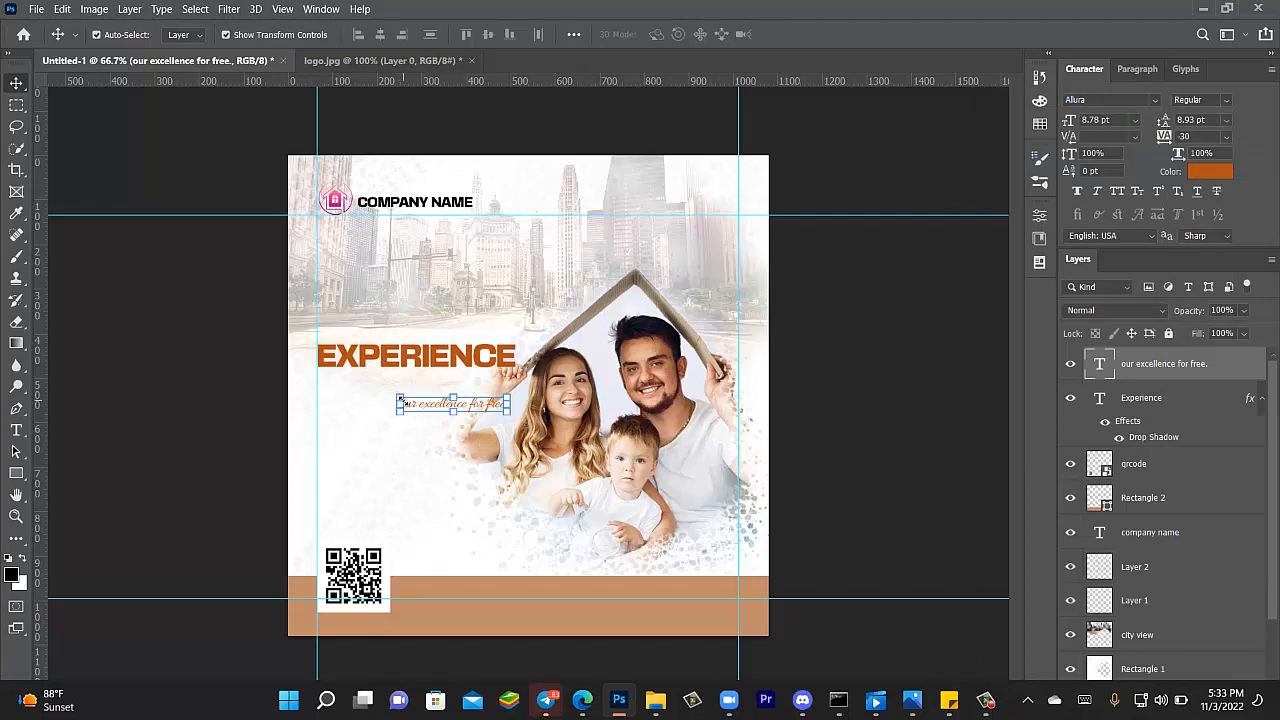
{"action": "key", "text": "ctrl+t"}
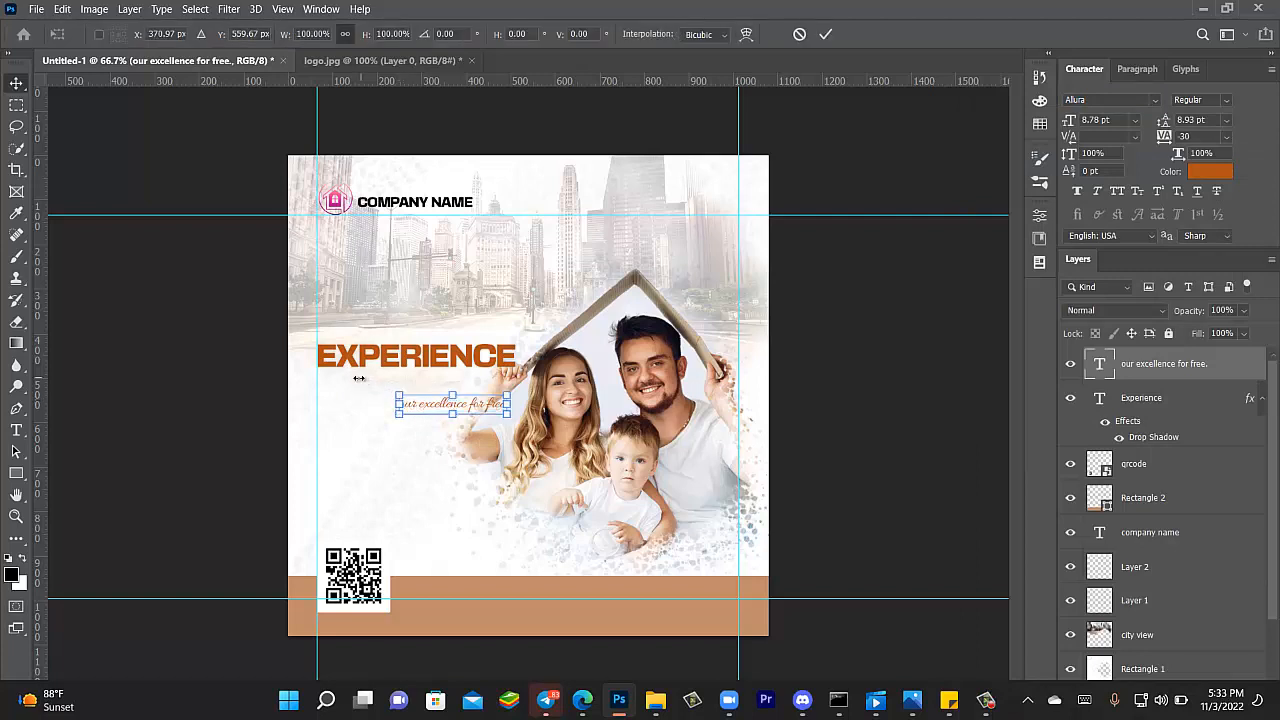
{"action": "left_click_drag", "start_coordinate": [397, 397], "coordinate": [336, 390]}
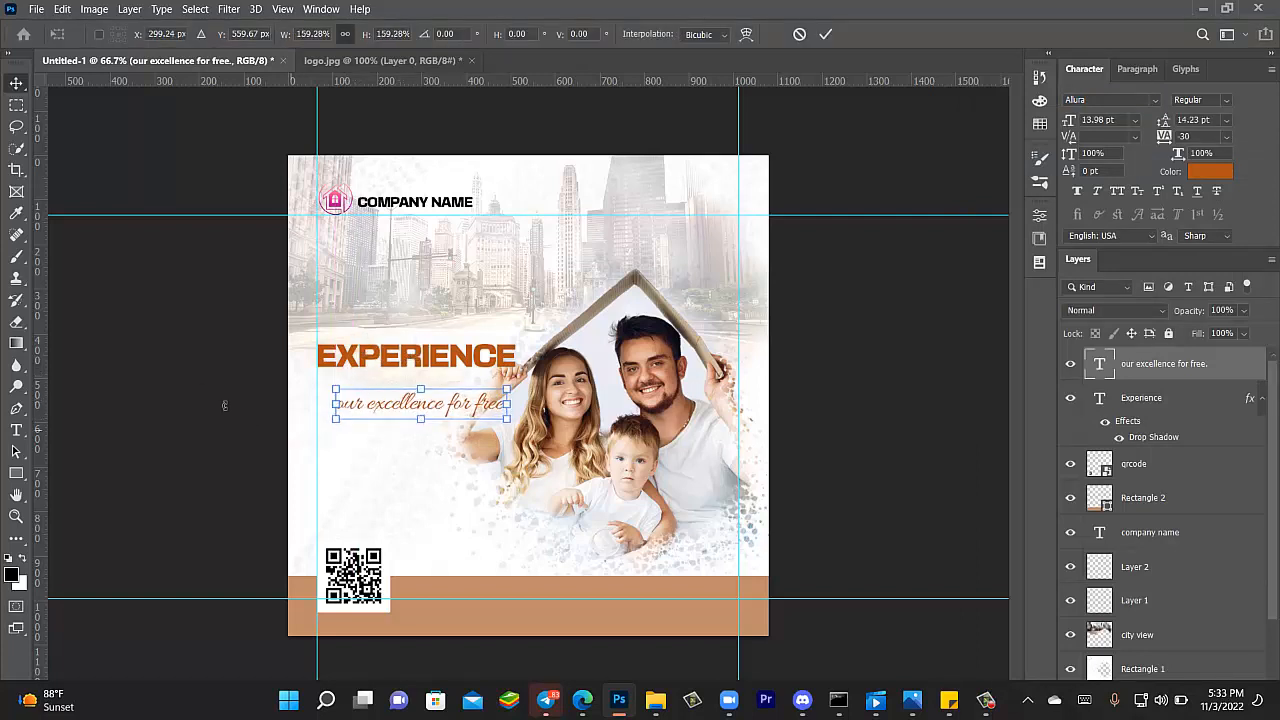
{"action": "left_click", "coordinate": [16, 84]}
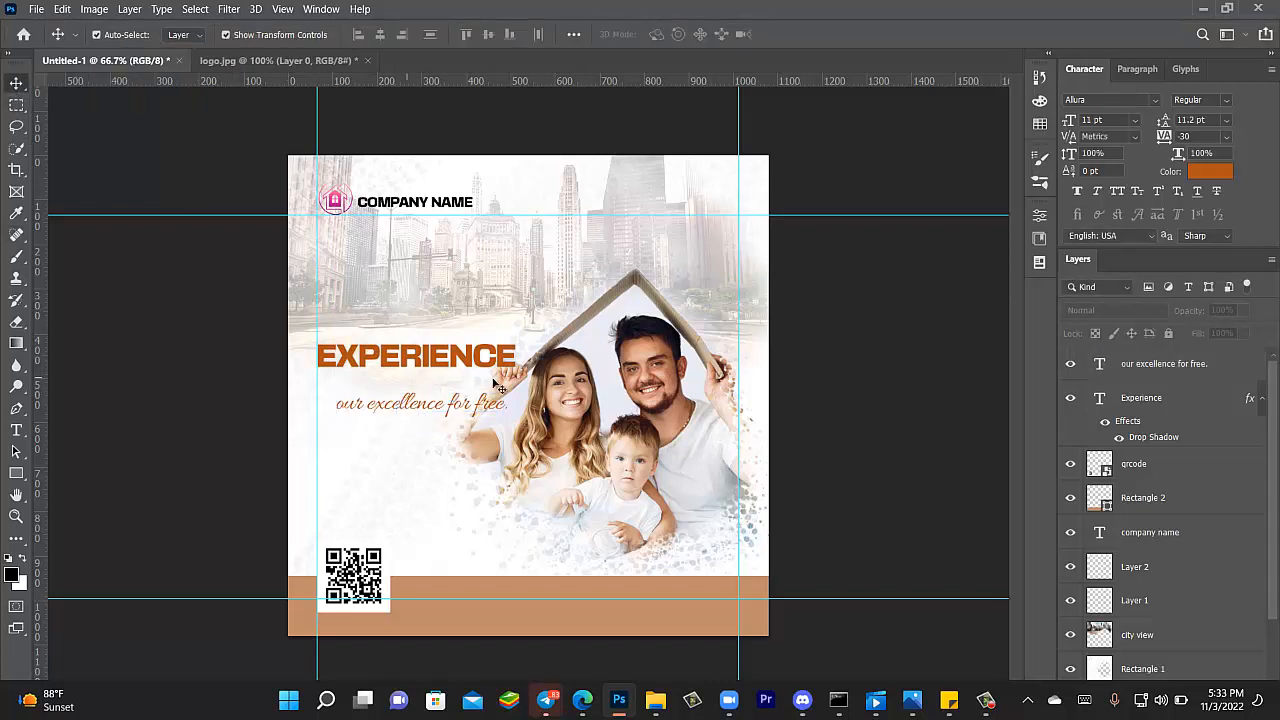
- Move the tagline up so it sits snugly beneath the EXPERIENCE headline
{"action": "mouse_move", "coordinate": [420, 403]}
{"action": "left_mouse_down"}
{"action": "mouse_move", "coordinate": [395, 382]}
{"action": "mouse_move", "coordinate": [448, 380]}
{"action": "mouse_move", "coordinate": [412, 383]}
{"action": "left_mouse_up"}
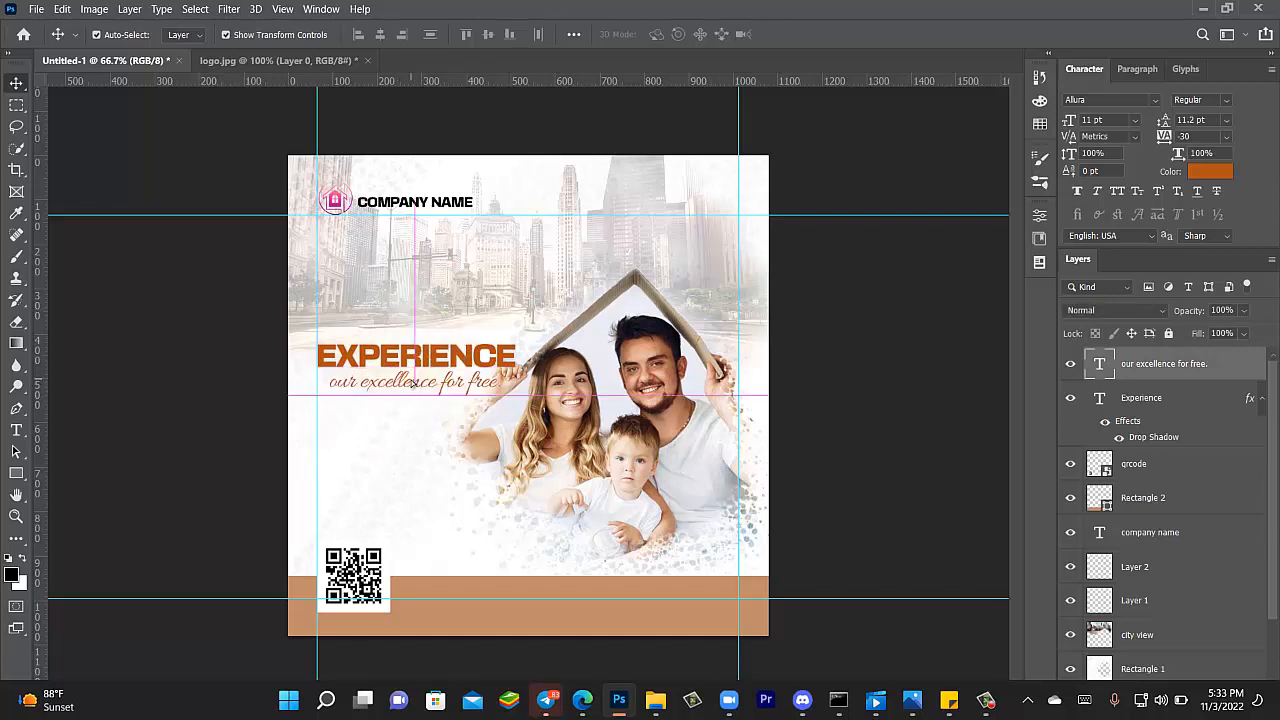
{"action": "left_click", "coordinate": [145, 366]}
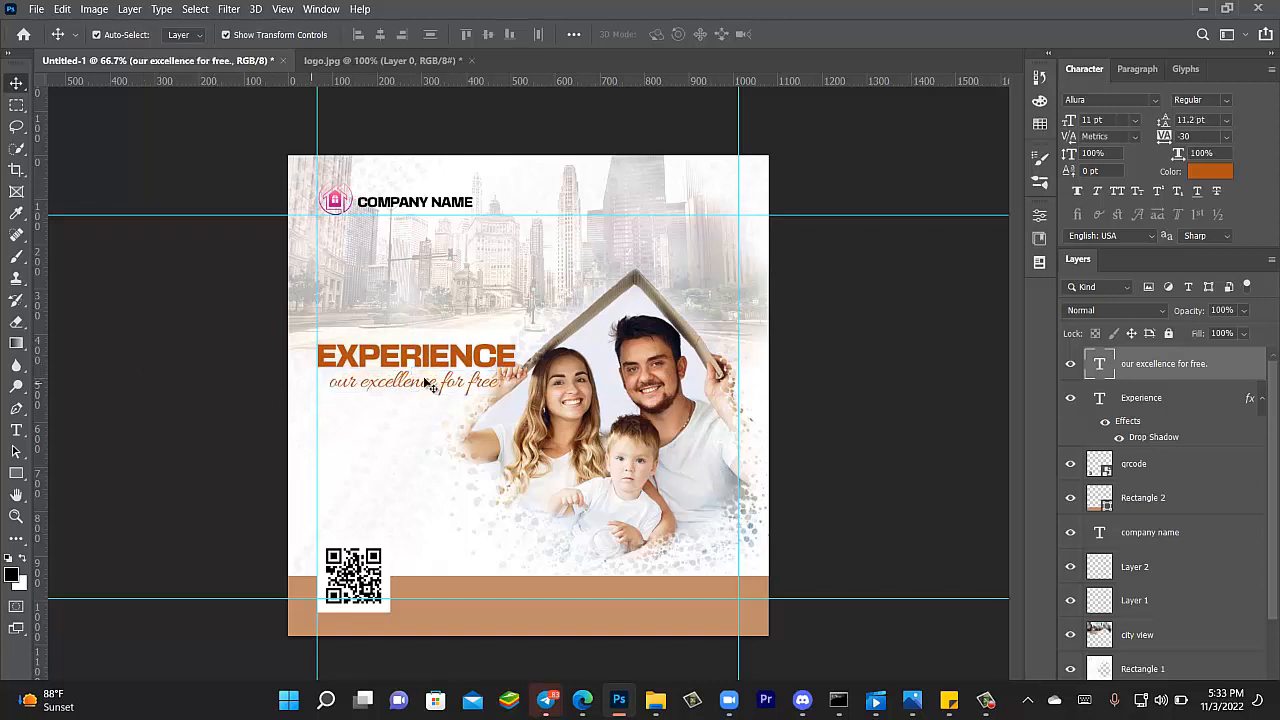
{"action": "left_click_drag", "start_coordinate": [425, 383], "coordinate": [428, 393]}
{"action": "left_click", "coordinate": [212, 395]}
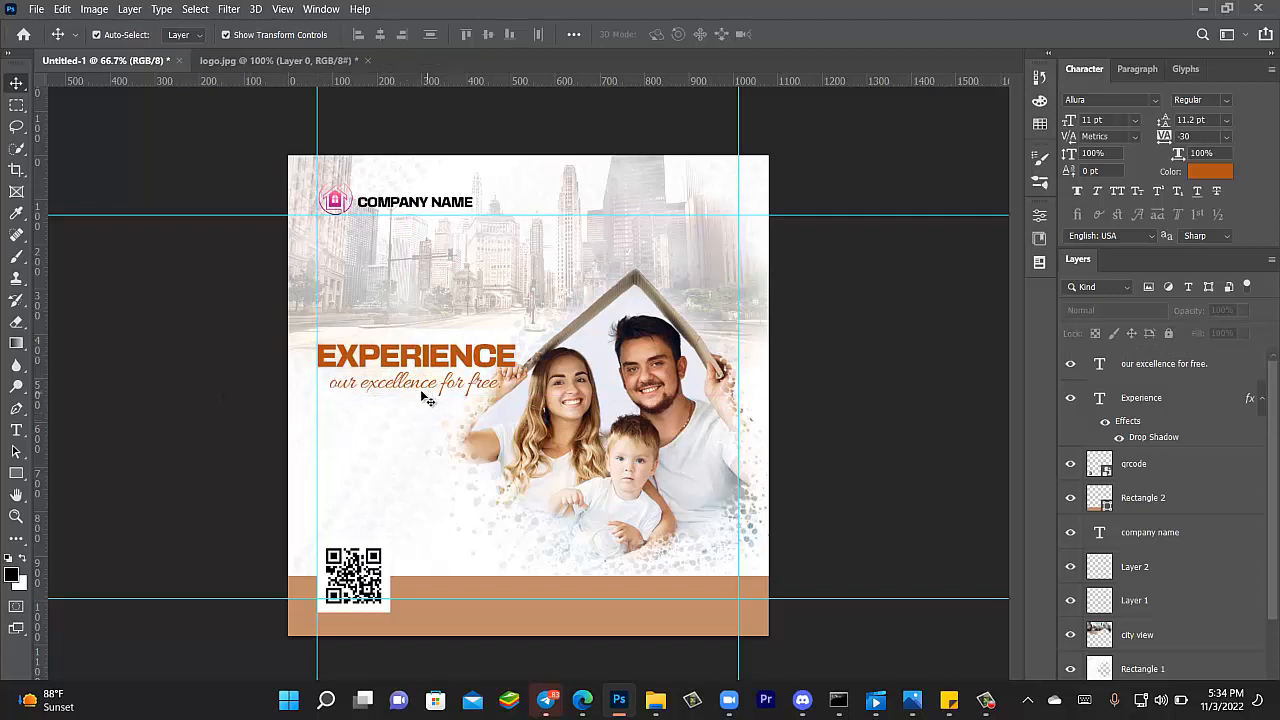
- Capitalise the tagline to 'Our excellence for free.' and shift it slightly left
{"action": "left_click", "coordinate": [16, 430]}
{"action": "left_click", "coordinate": [338, 380]}
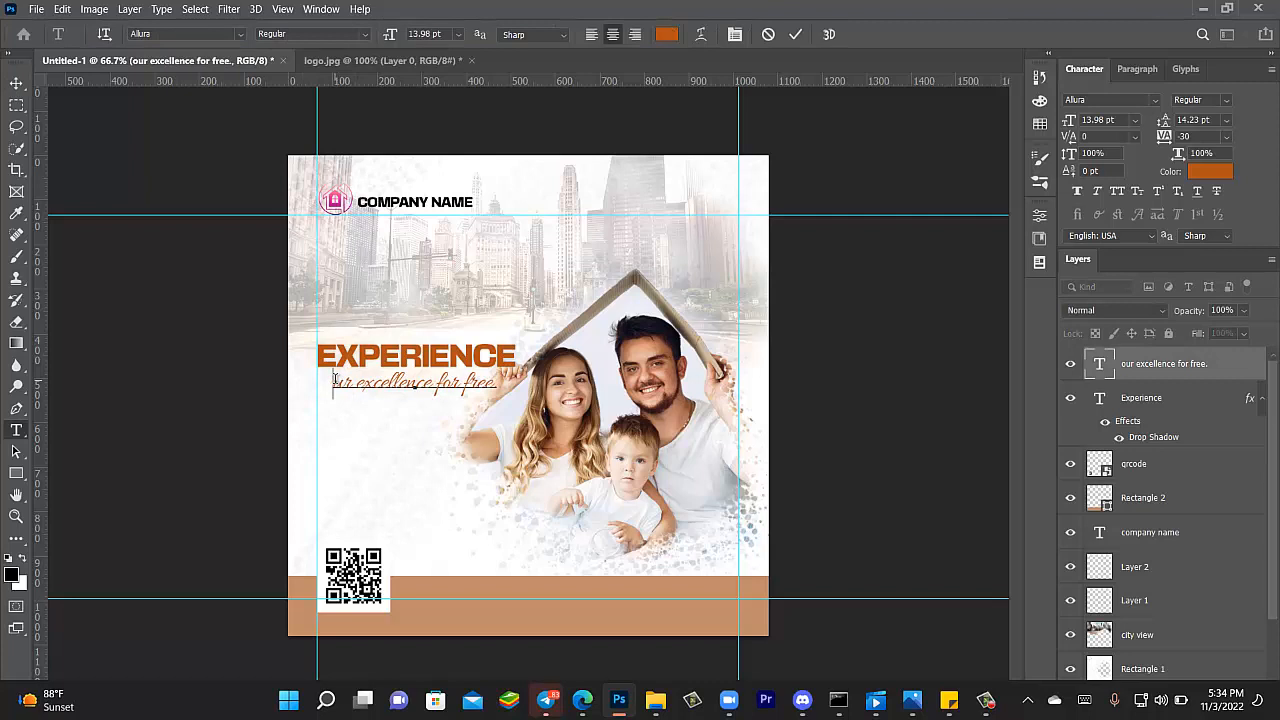
{"action": "type", "text": "O"}
{"action": "key", "text": "Delete"}
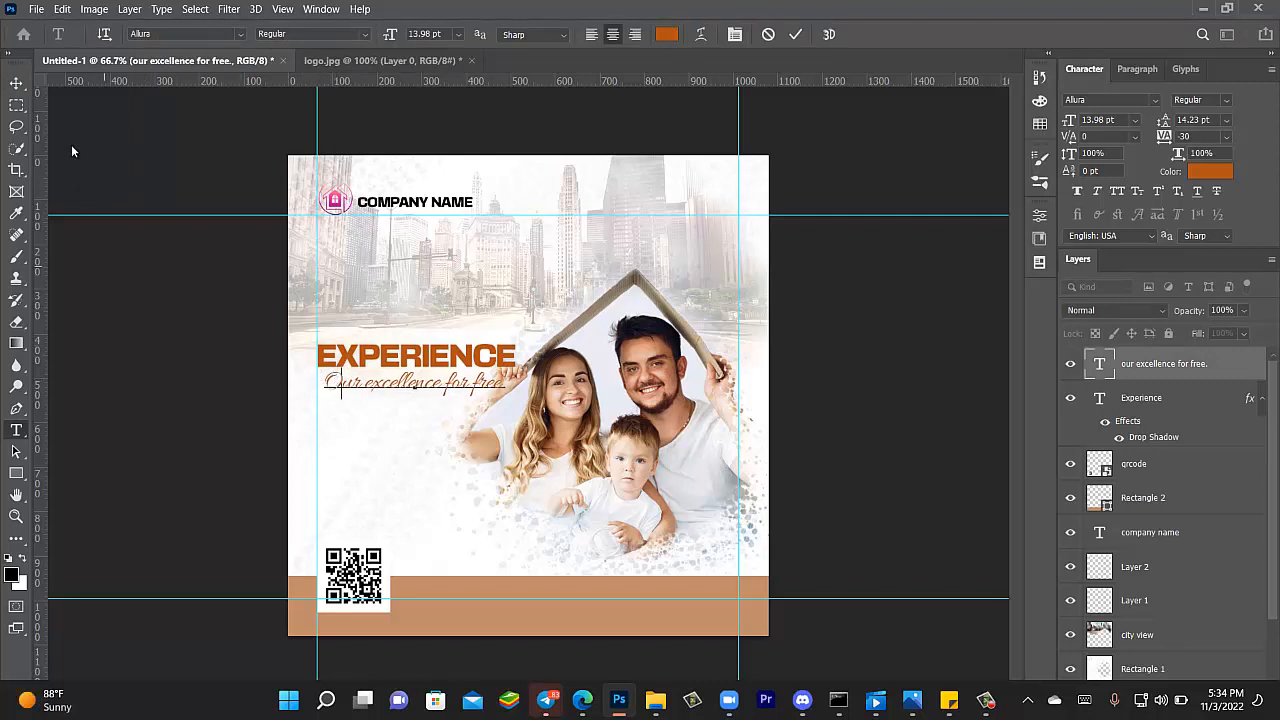
{"action": "left_click", "coordinate": [16, 82]}
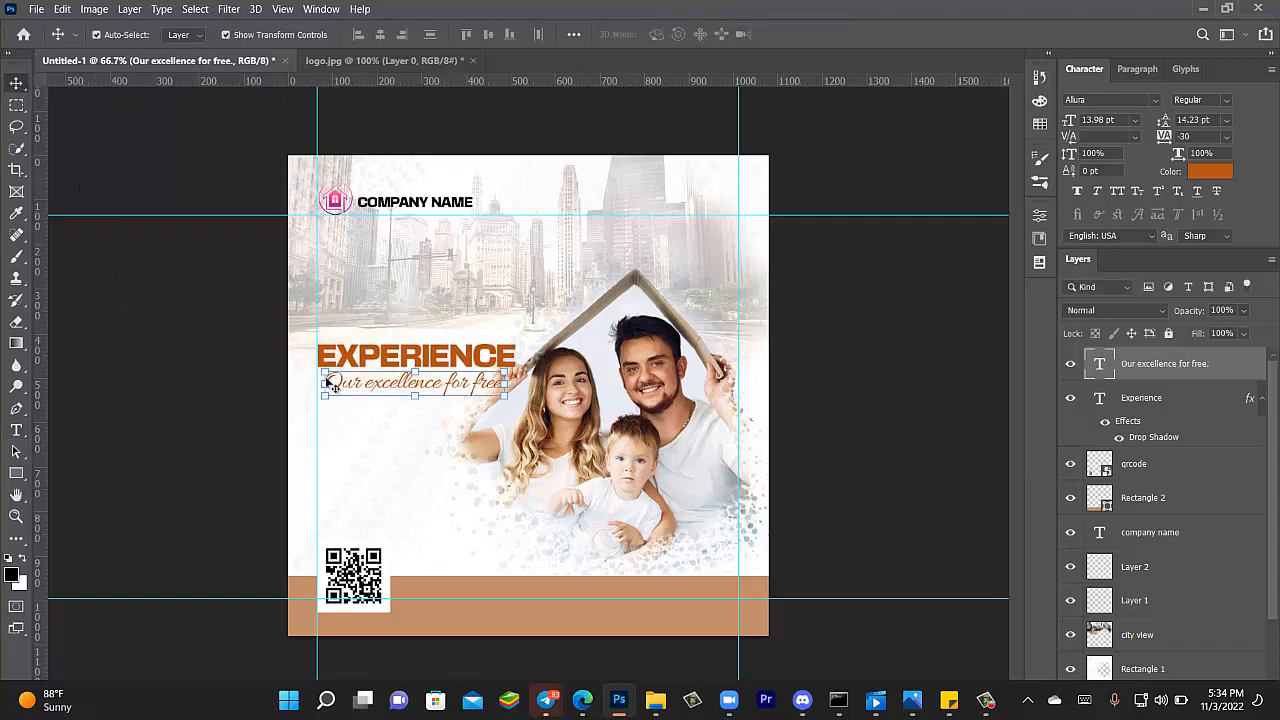
{"action": "left_click_drag", "start_coordinate": [446, 386], "coordinate": [441, 388]}
{"action": "left_click", "coordinate": [224, 432]}
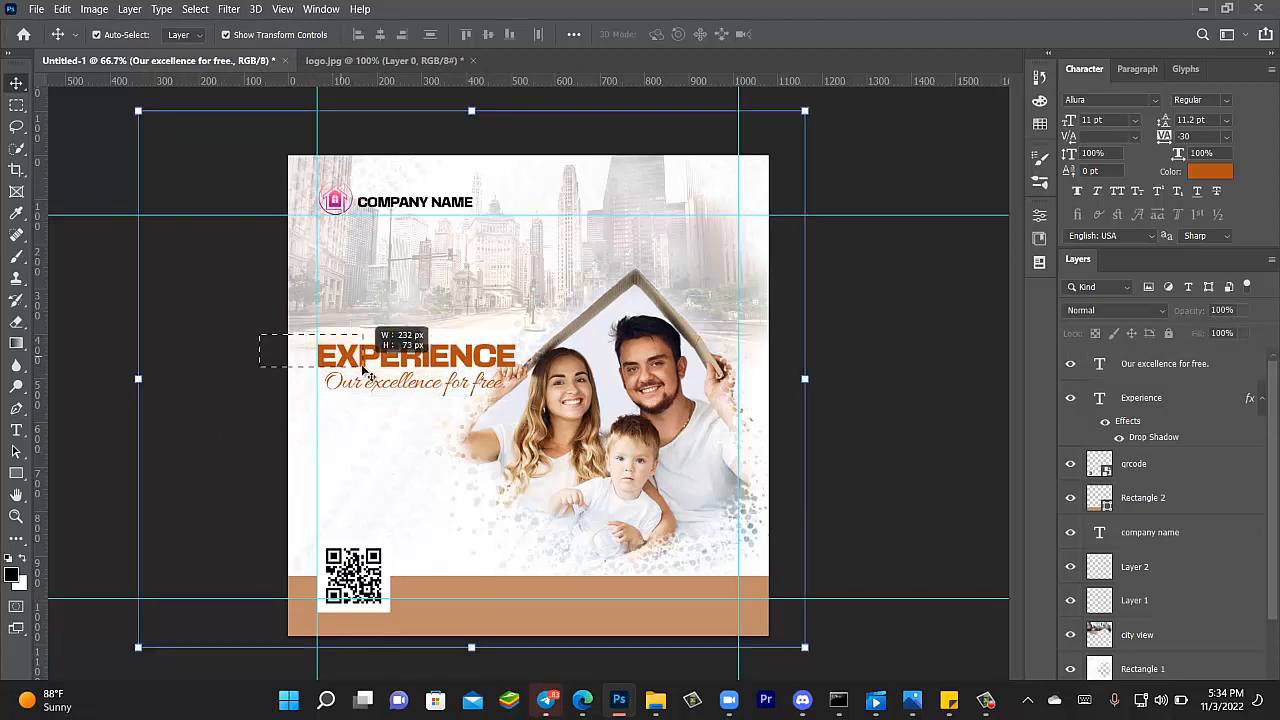
- Set the tagline's text colour to black #000000
{"action": "left_click", "coordinate": [227, 324]}
{"action": "left_click", "coordinate": [225, 325]}
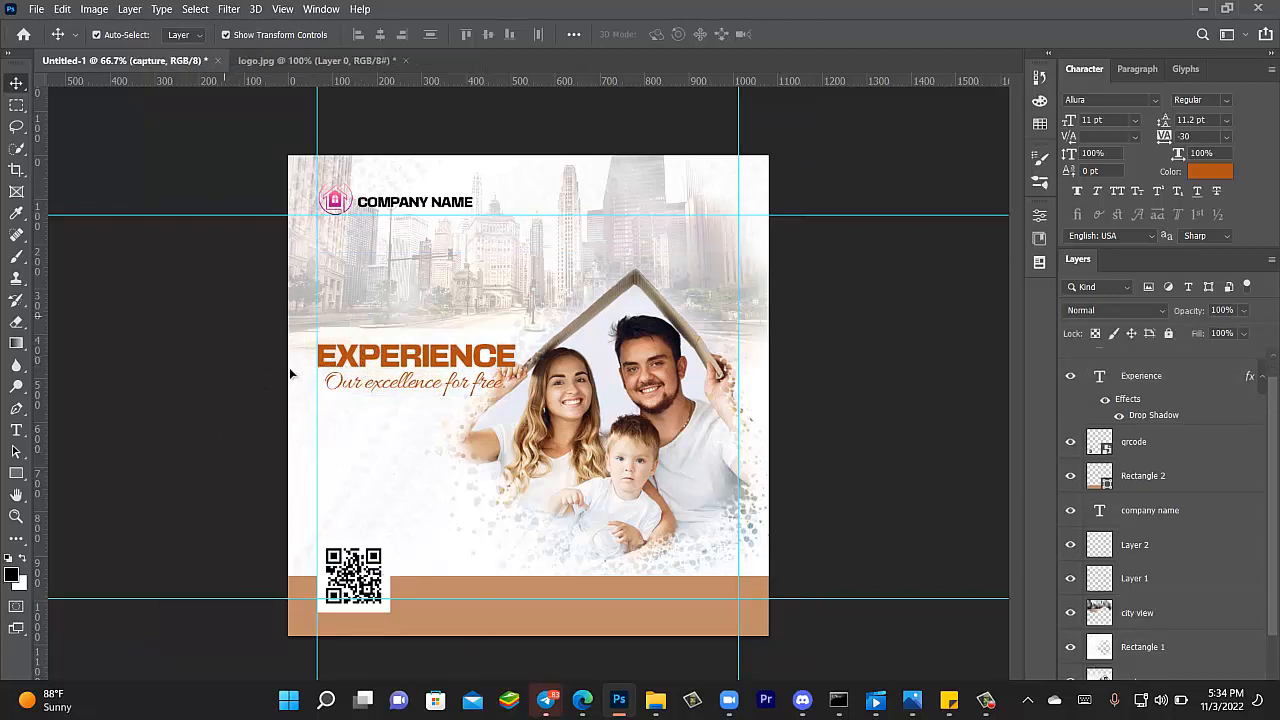
{"action": "left_click", "coordinate": [368, 365]}
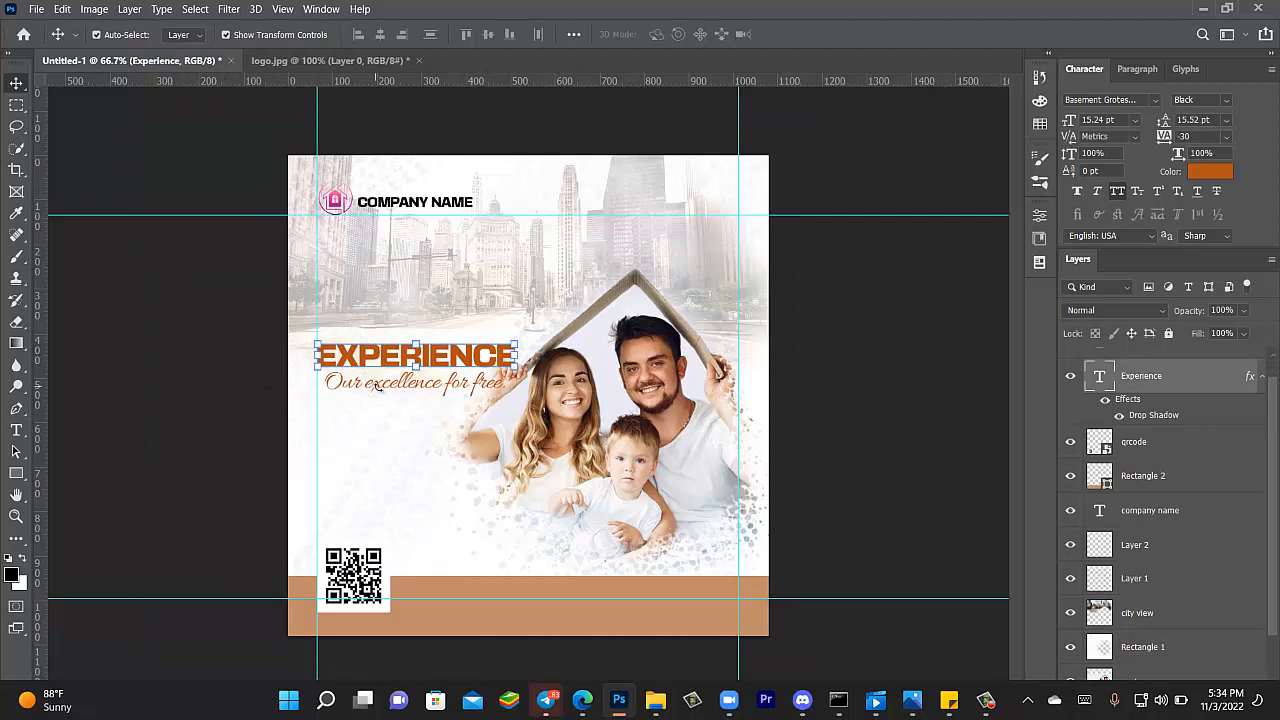
{"action": "left_click", "coordinate": [413, 393]}
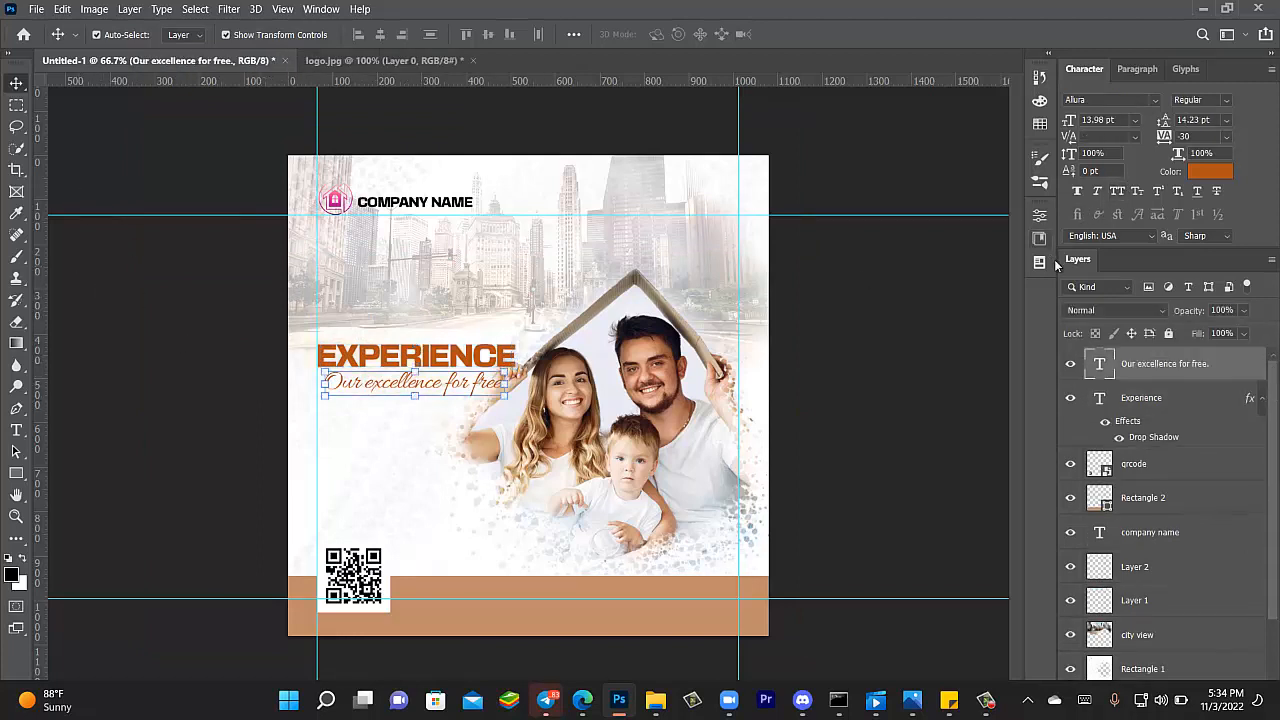
{"action": "left_click", "coordinate": [1205, 173]}
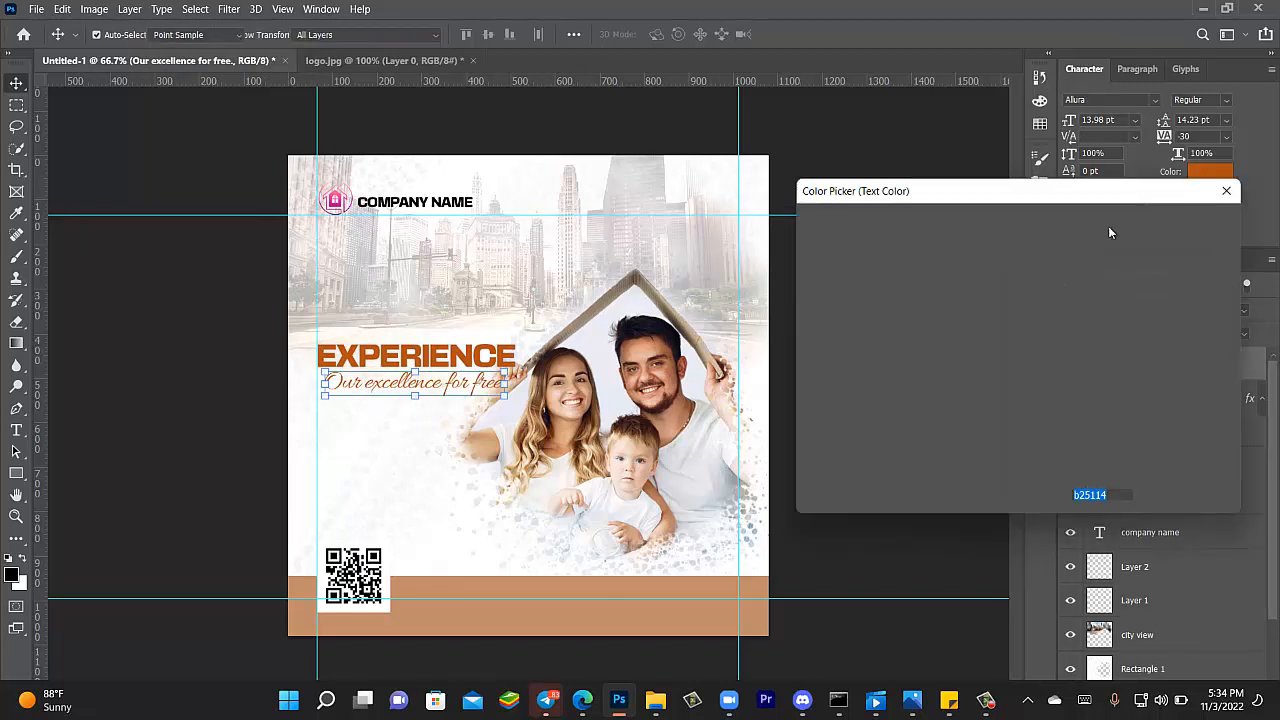
{"action": "left_click_drag", "start_coordinate": [1003, 441], "coordinate": [1006, 456]}
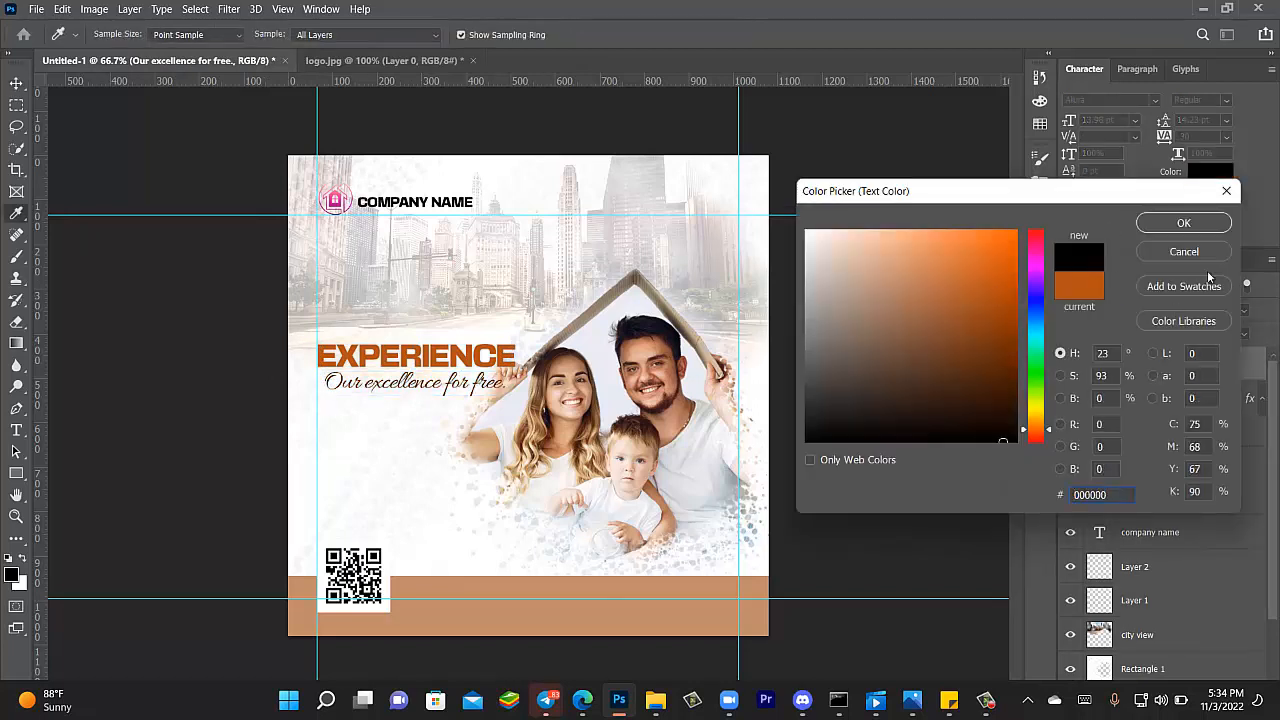
{"action": "left_click", "coordinate": [1196, 222]}
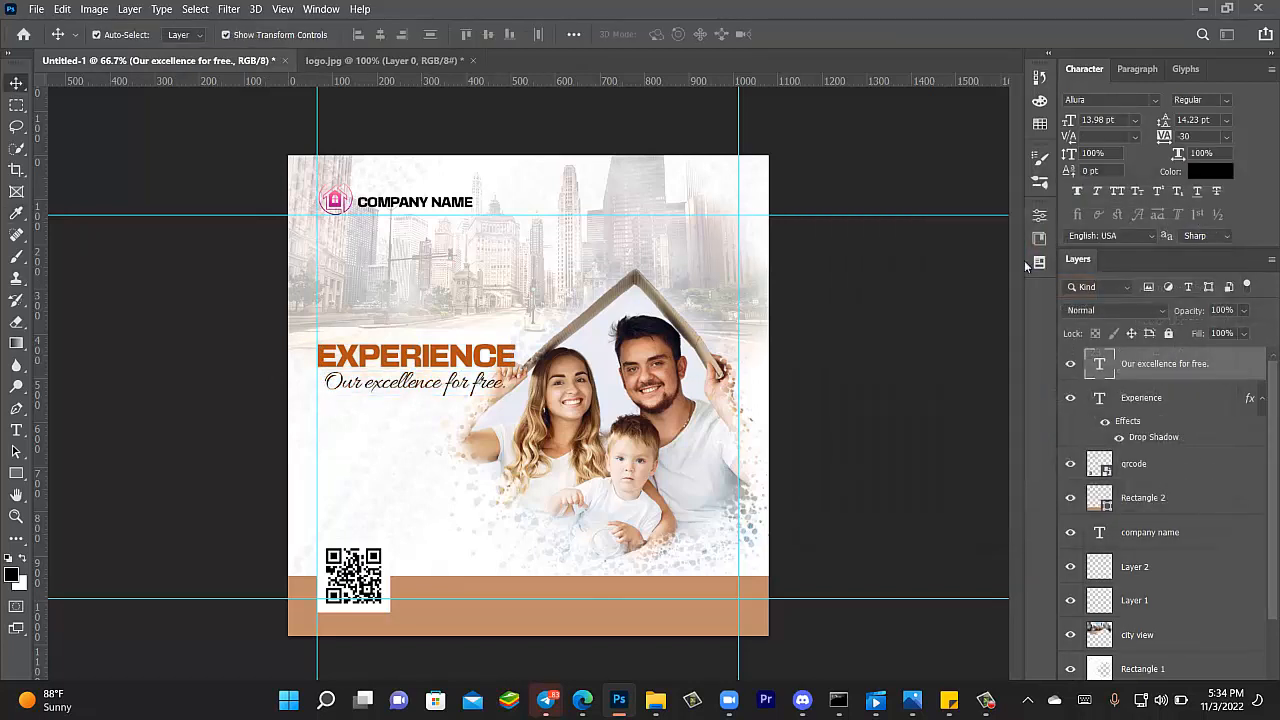
{"action": "left_click", "coordinate": [190, 453]}
- Select the EXPERIENCE headline and commit a Free Transform on it
{"action": "left_click", "coordinate": [372, 362]}
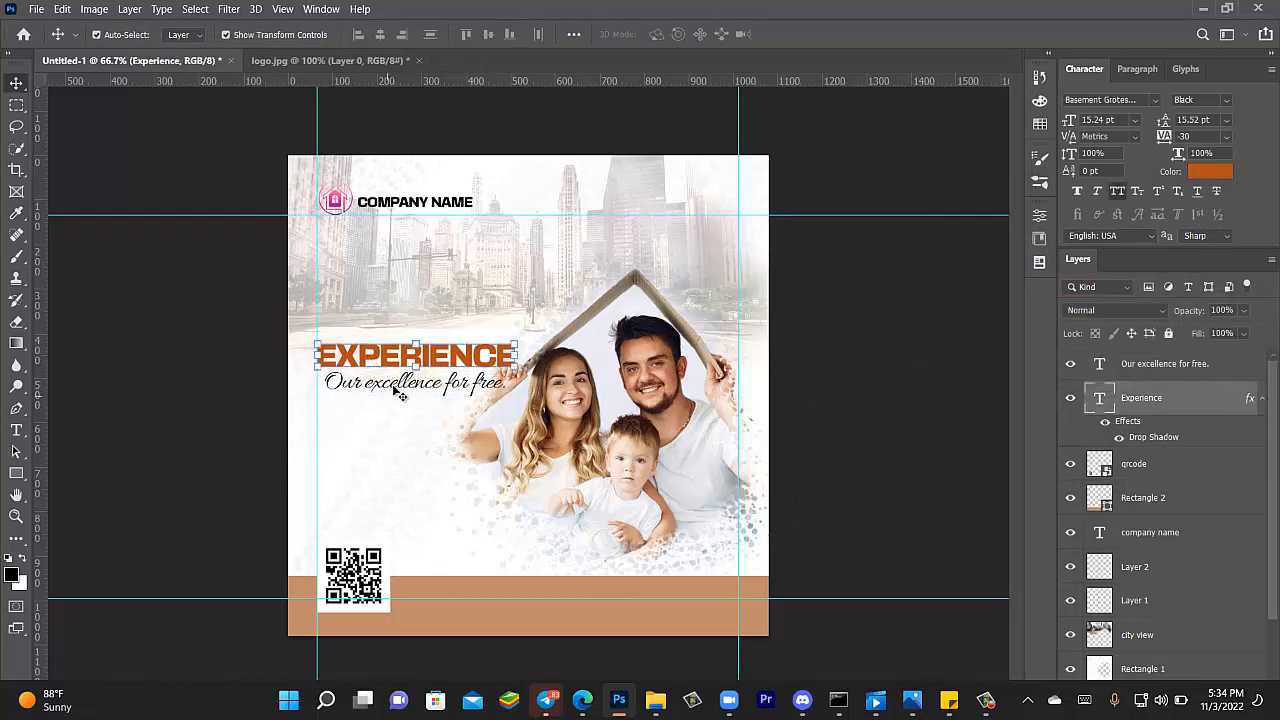
{"action": "key", "text": "ctrl+t"}
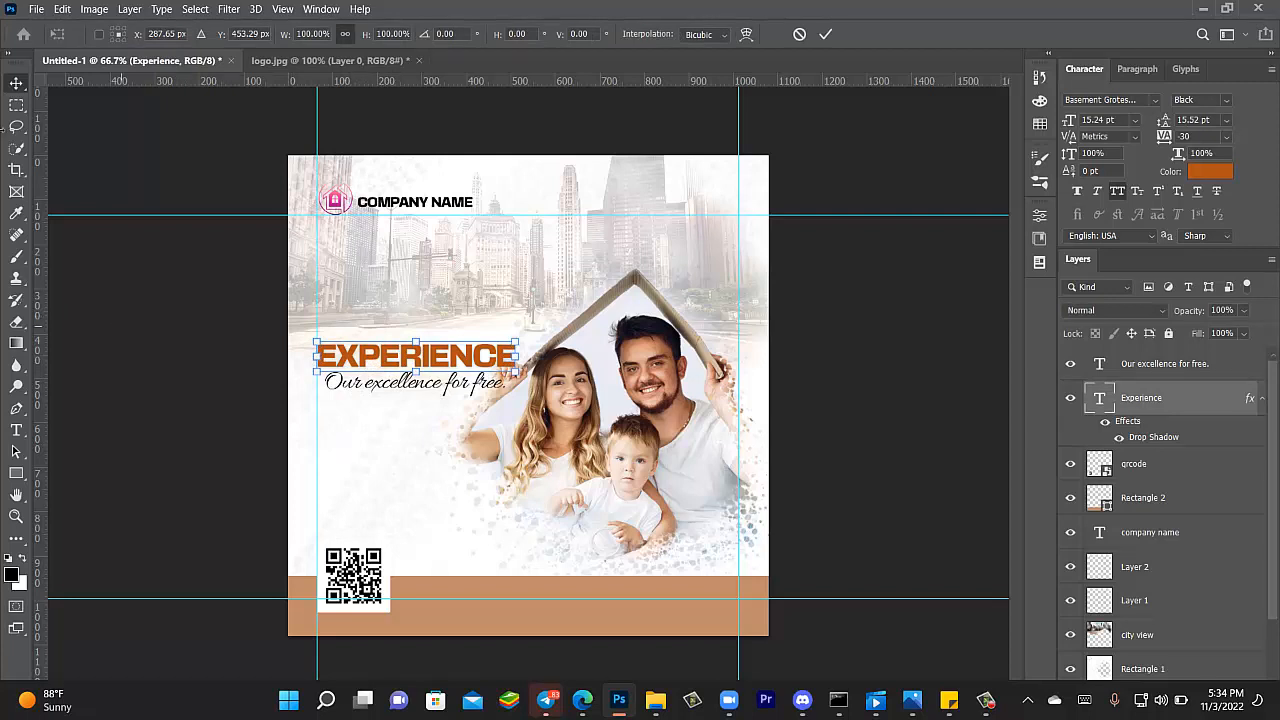
{"action": "left_click", "coordinate": [20, 82]}
{"action": "left_click_drag", "start_coordinate": [106, 268], "coordinate": [360, 364]}
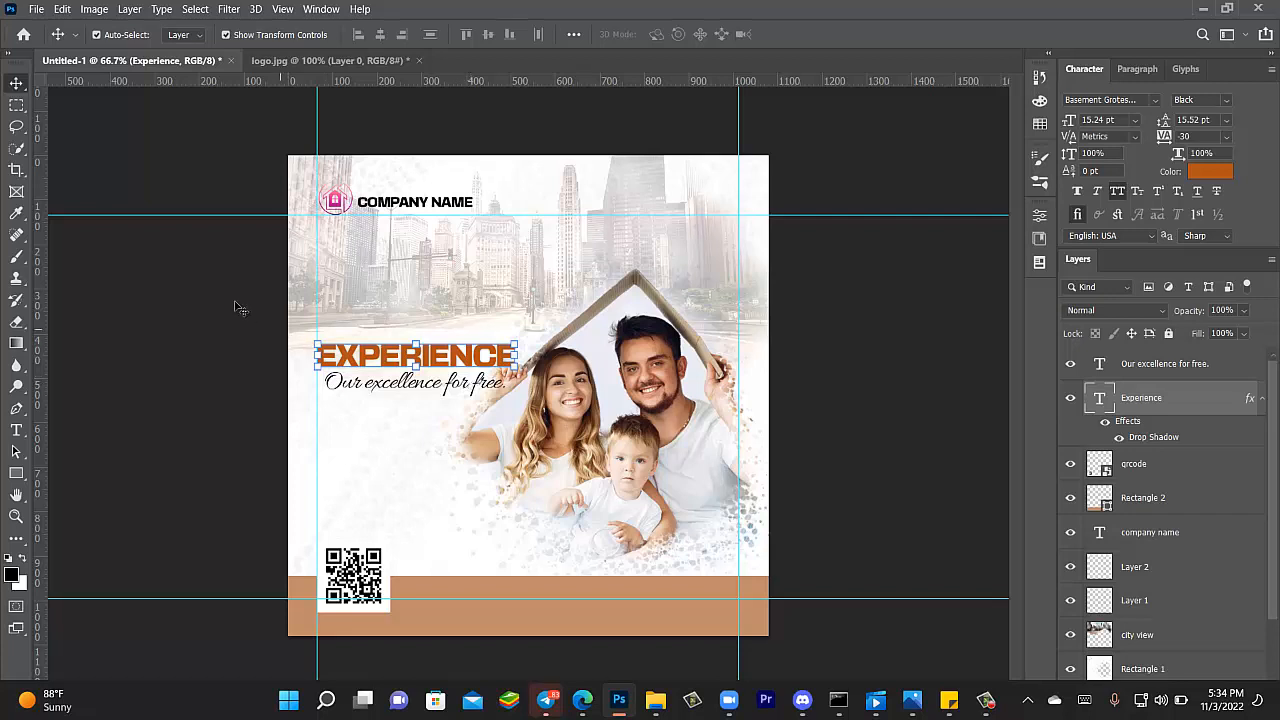
- Lock the city view and Rectangle 1 layers, then select the headline and tagline together
{"action": "left_click_drag", "start_coordinate": [862, 279], "coordinate": [662, 482]}
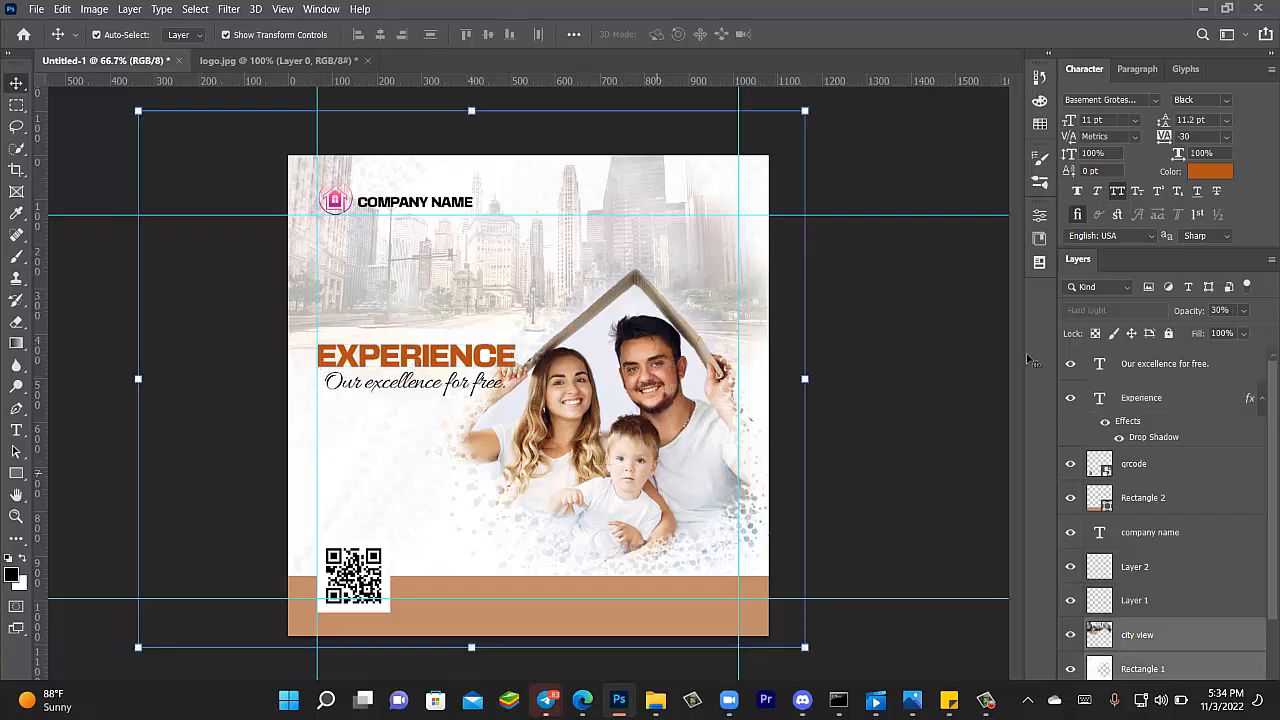
{"action": "left_click", "coordinate": [1167, 333]}
{"action": "left_click_drag", "start_coordinate": [216, 338], "coordinate": [443, 460]}
- Move the headline and tagline down to sit just above the QR code
{"action": "left_click", "coordinate": [830, 402]}
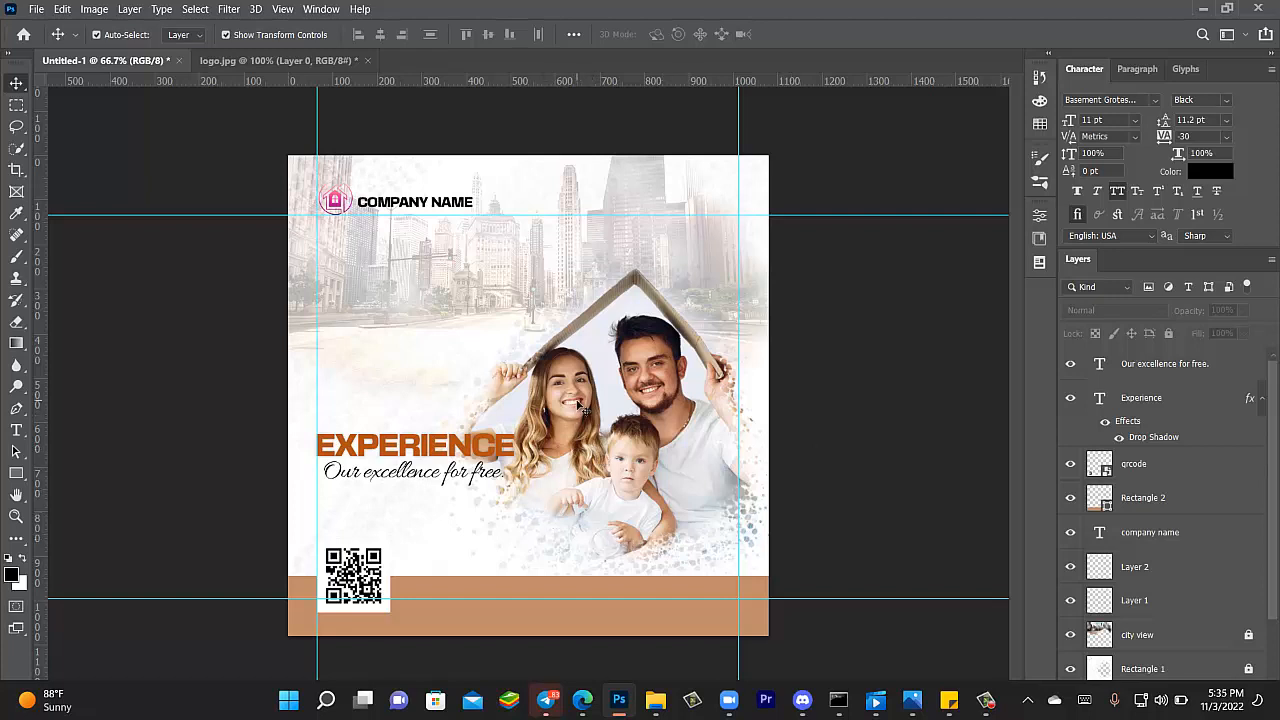
{"action": "left_click_drag", "start_coordinate": [216, 416], "coordinate": [508, 482]}
{"action": "left_click_drag", "start_coordinate": [428, 455], "coordinate": [434, 502]}
{"action": "left_click", "coordinate": [262, 381]}
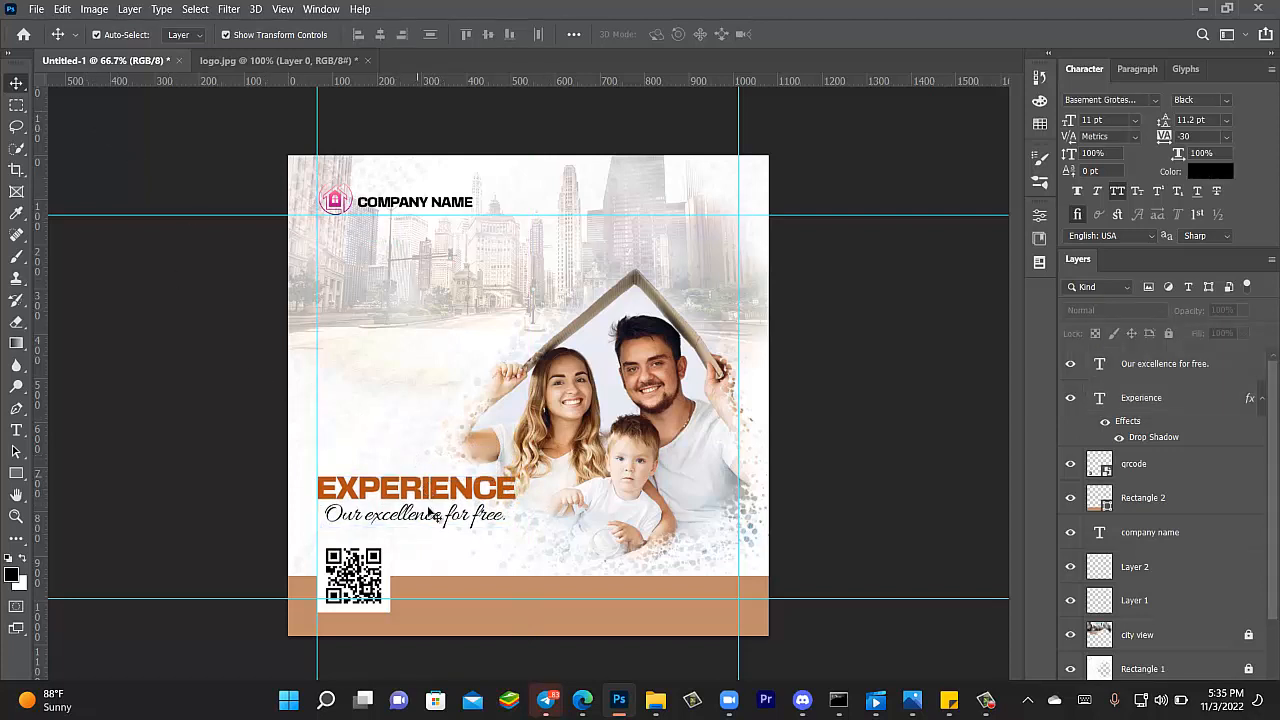
{"action": "left_click_drag", "start_coordinate": [440, 520], "coordinate": [441, 522]}
{"action": "key", "text": "ctrl+Return"}
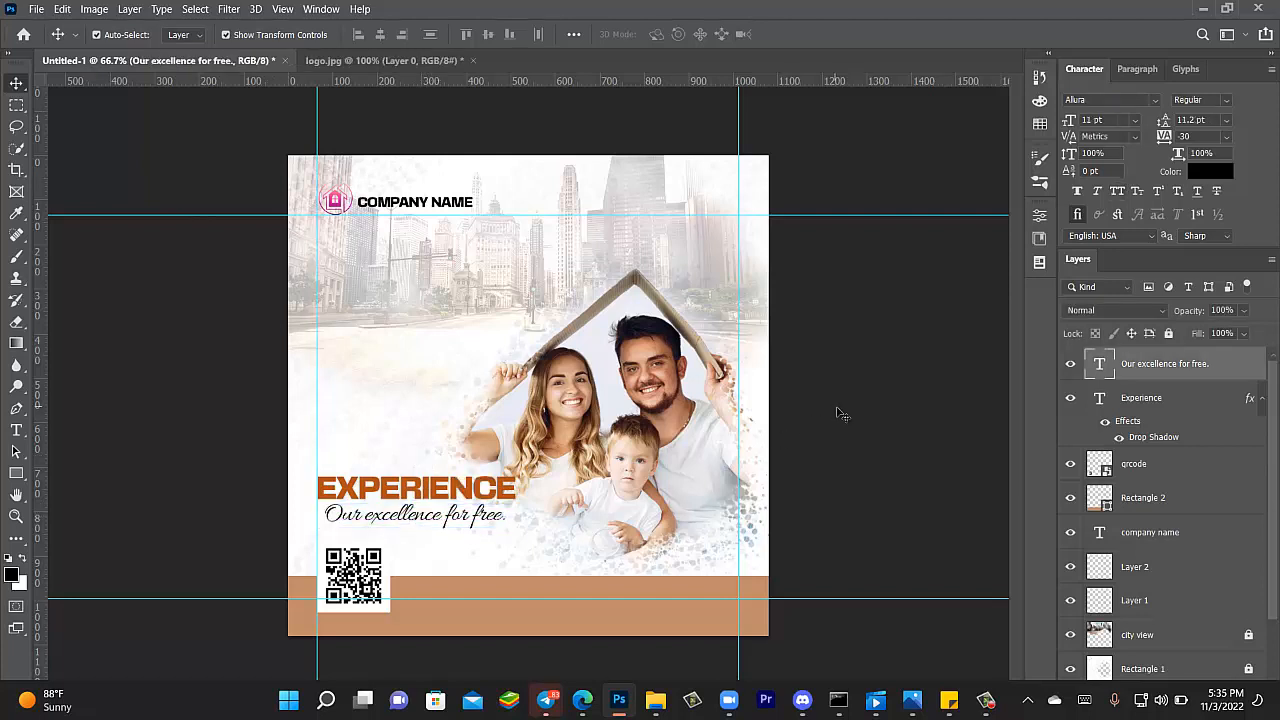
- Shift the logo and COMPANY NAME down slightly onto the top margin guide
{"action": "left_click", "coordinate": [838, 431]}
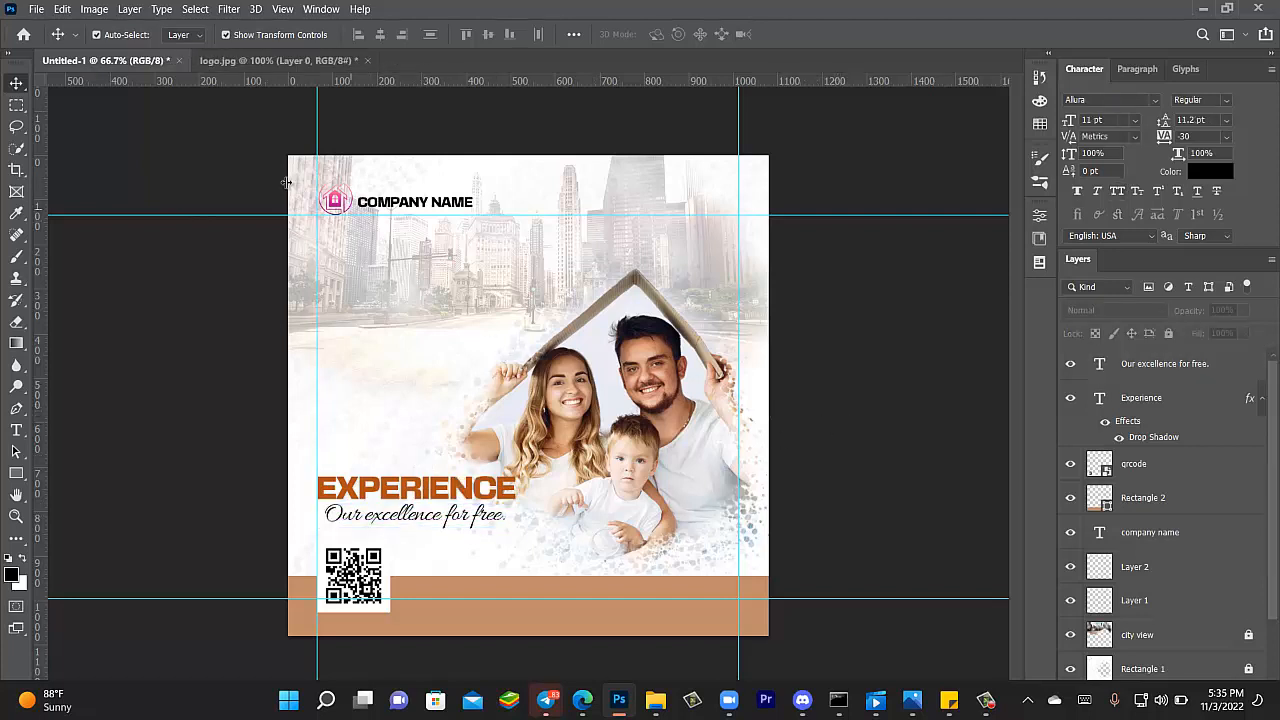
{"action": "left_click_drag", "start_coordinate": [244, 172], "coordinate": [420, 233]}
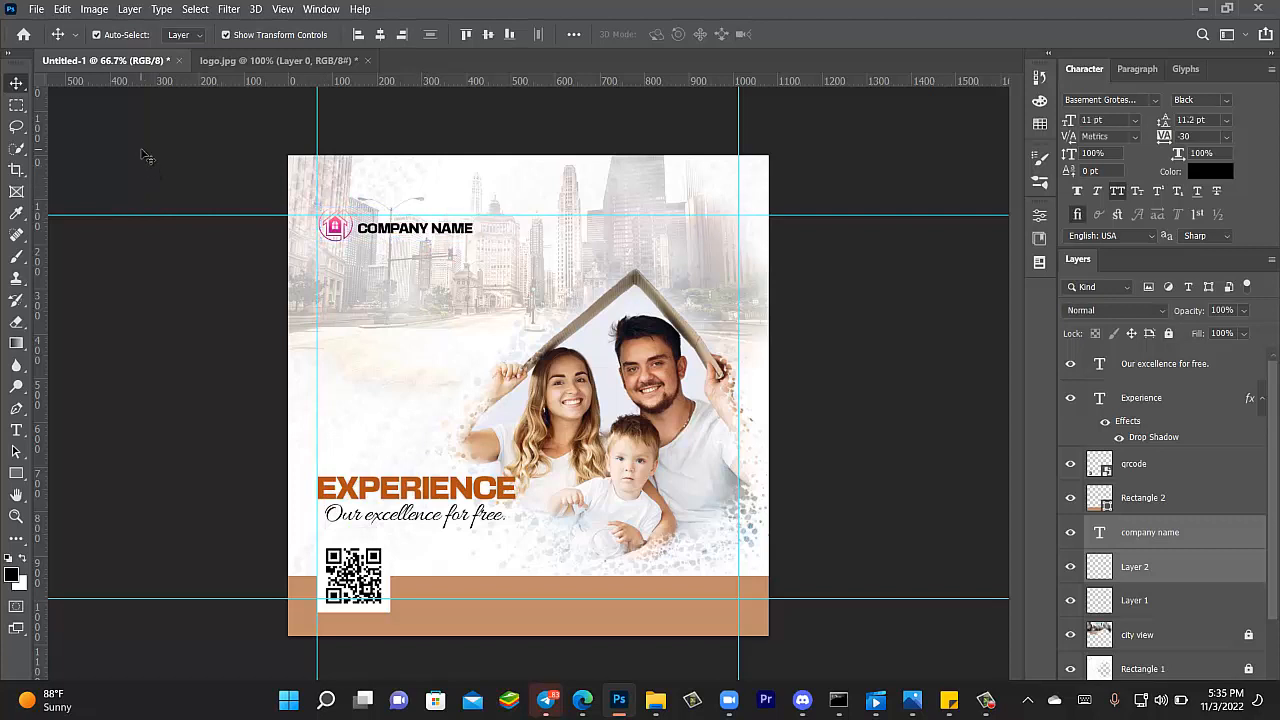
{"action": "left_click", "coordinate": [148, 157]}
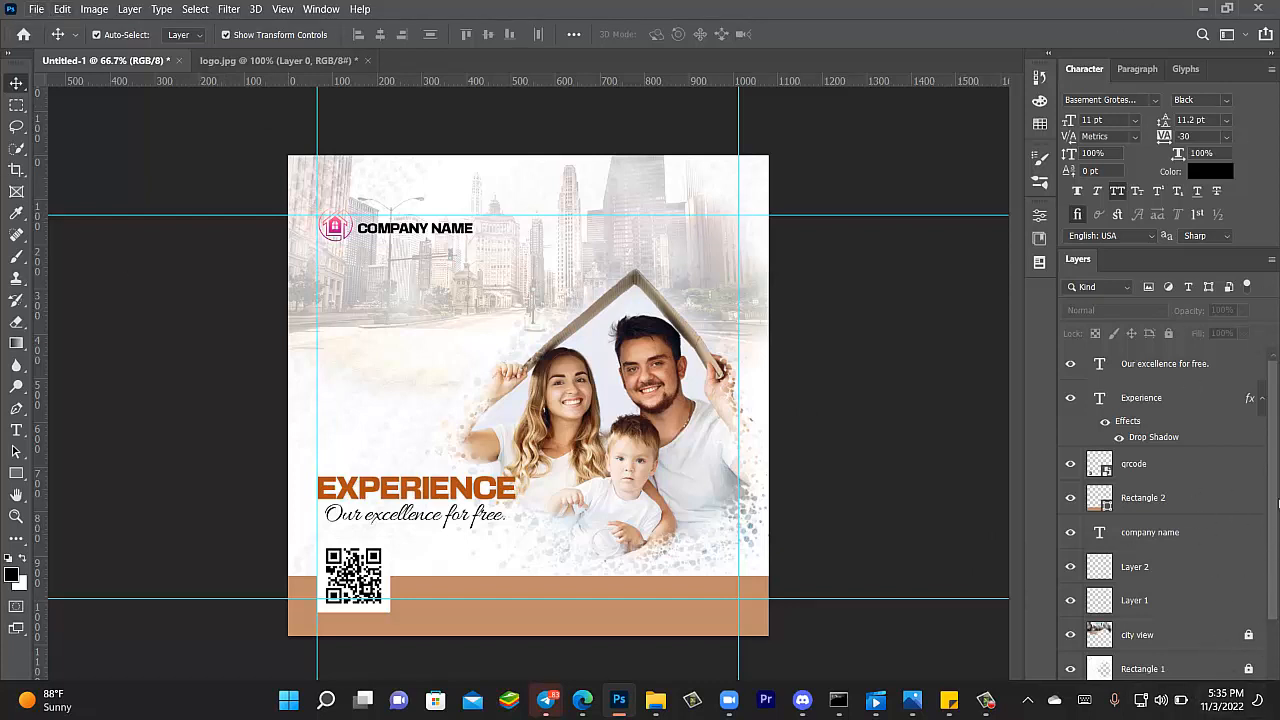
- Restore the Photoshop window and add empty Layer 3 above the 'Our excellence for free.' tagline
{"action": "left_click", "coordinate": [1227, 8]}
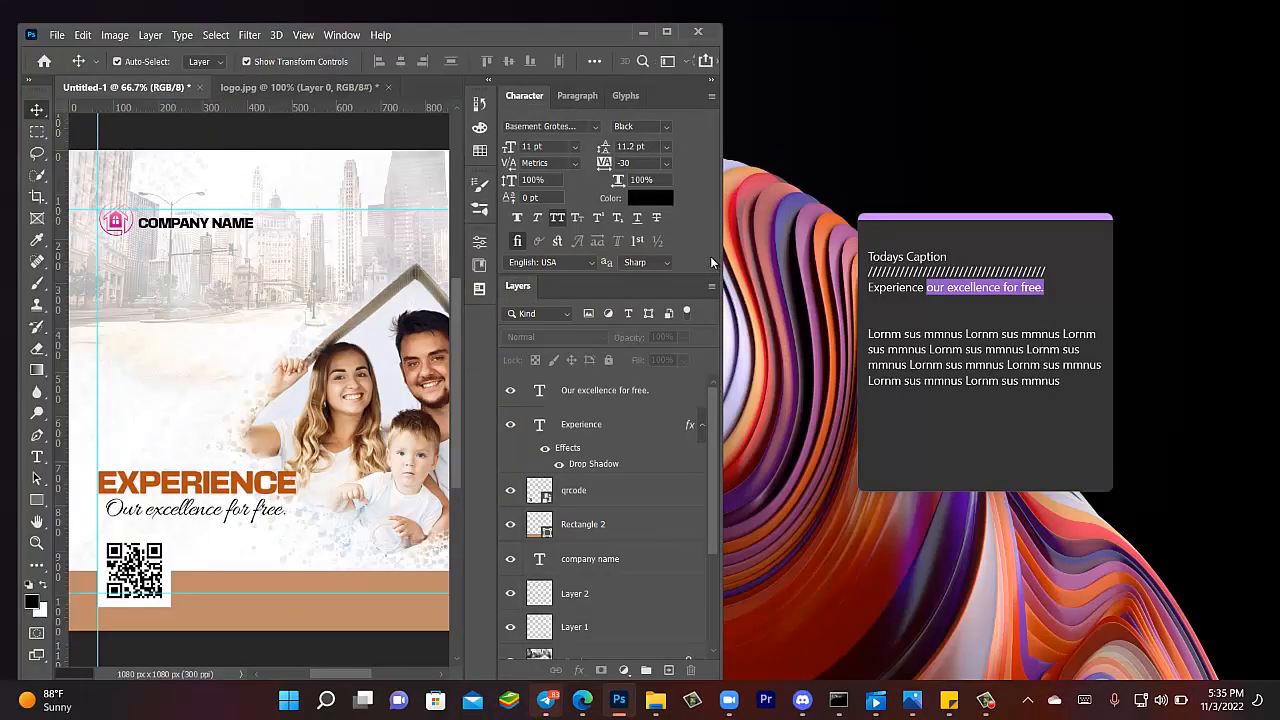
{"action": "left_click_drag", "start_coordinate": [729, 245], "coordinate": [1264, 249]}
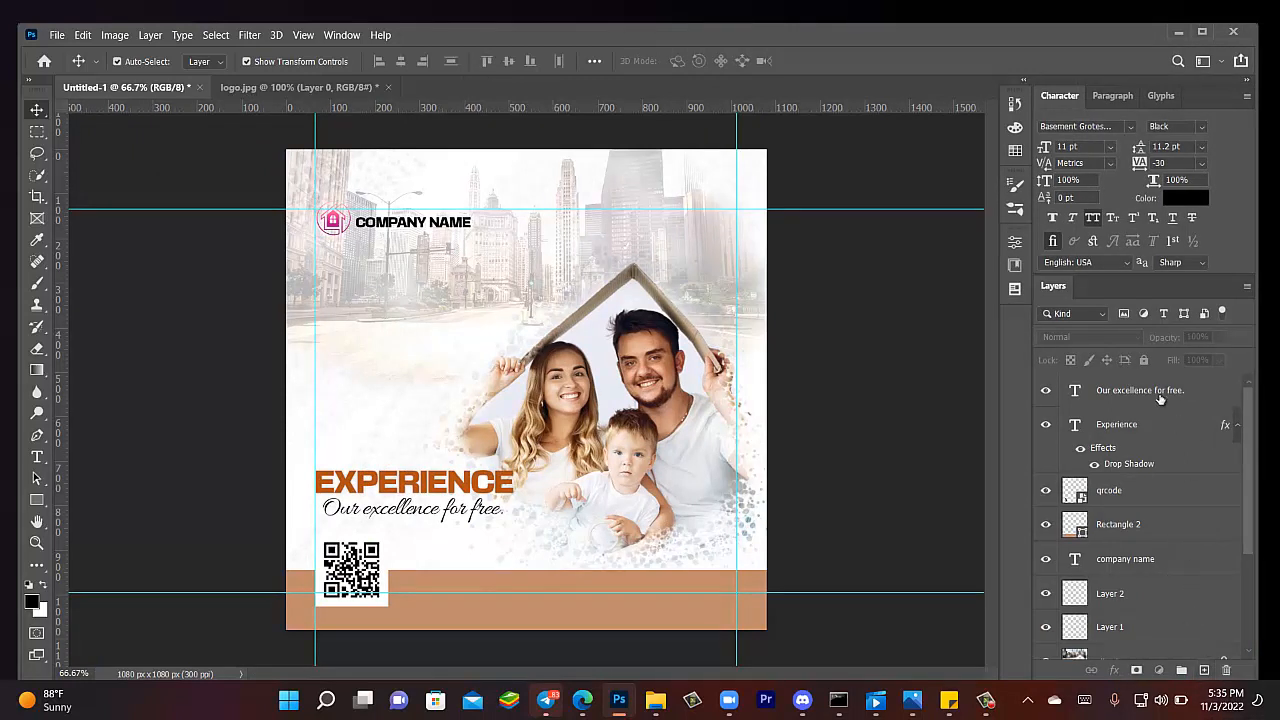
{"action": "left_click", "coordinate": [1158, 396]}
{"action": "left_click", "coordinate": [1204, 671]}
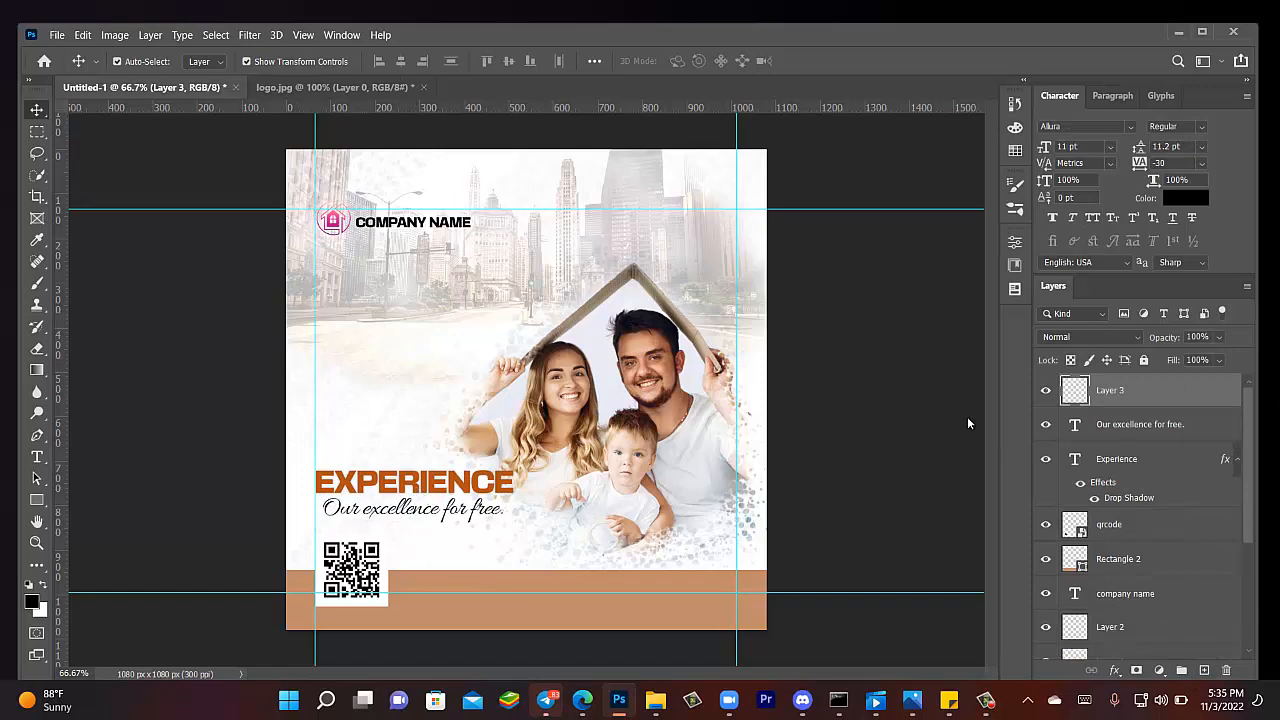
- Place Embedded the 'facebook icon' image from the caption for estatehousing folder
{"action": "left_click", "coordinate": [57, 36]}
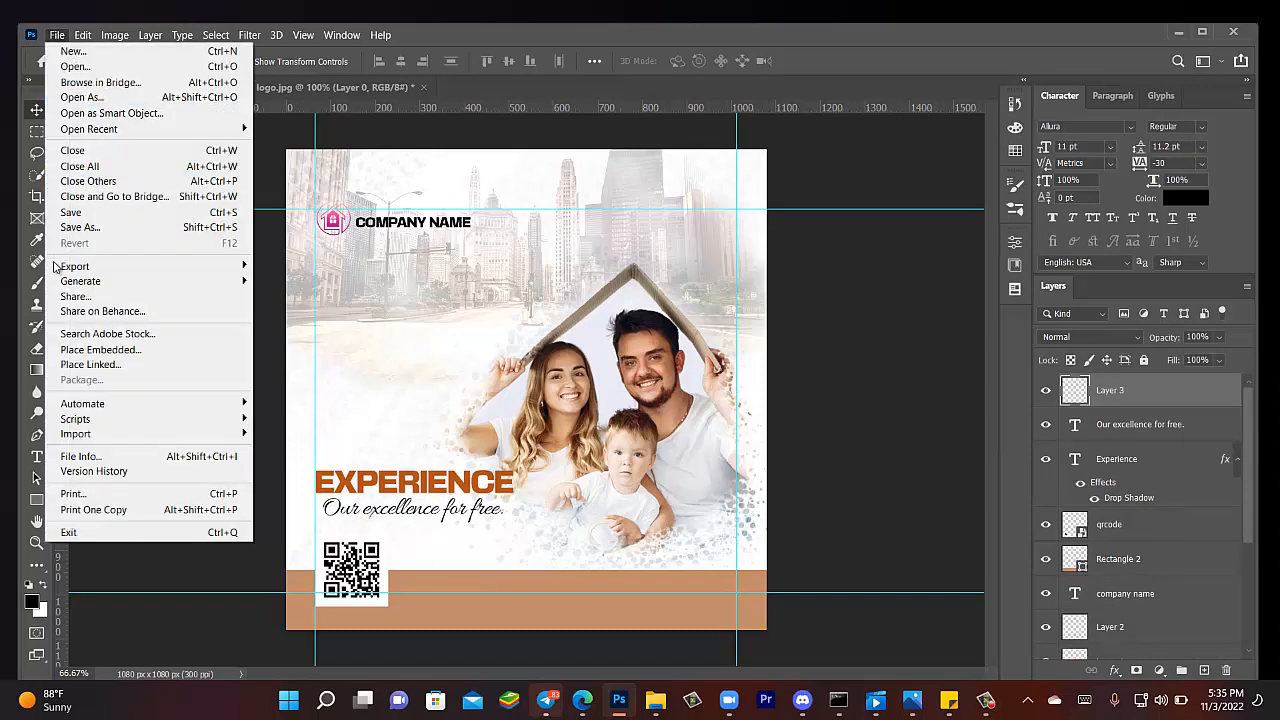
{"action": "left_click", "coordinate": [90, 350]}
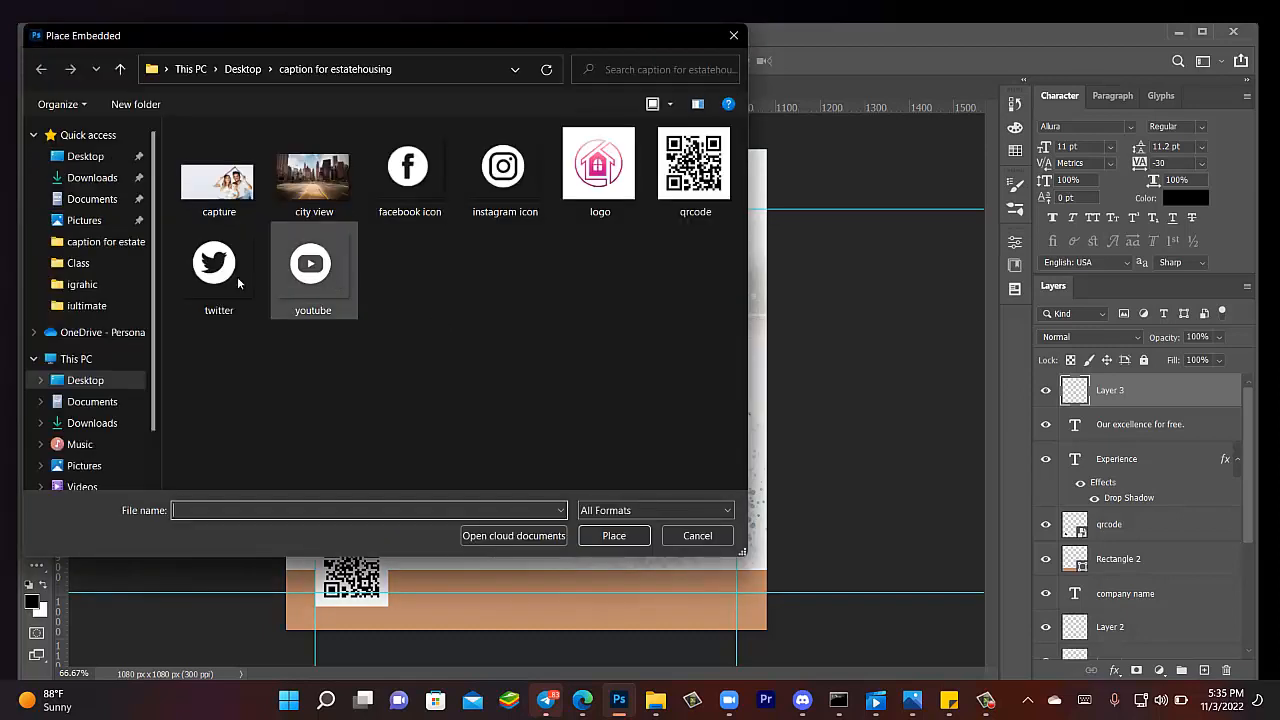
{"action": "left_click", "coordinate": [240, 278]}
{"action": "left_click", "coordinate": [297, 285]}
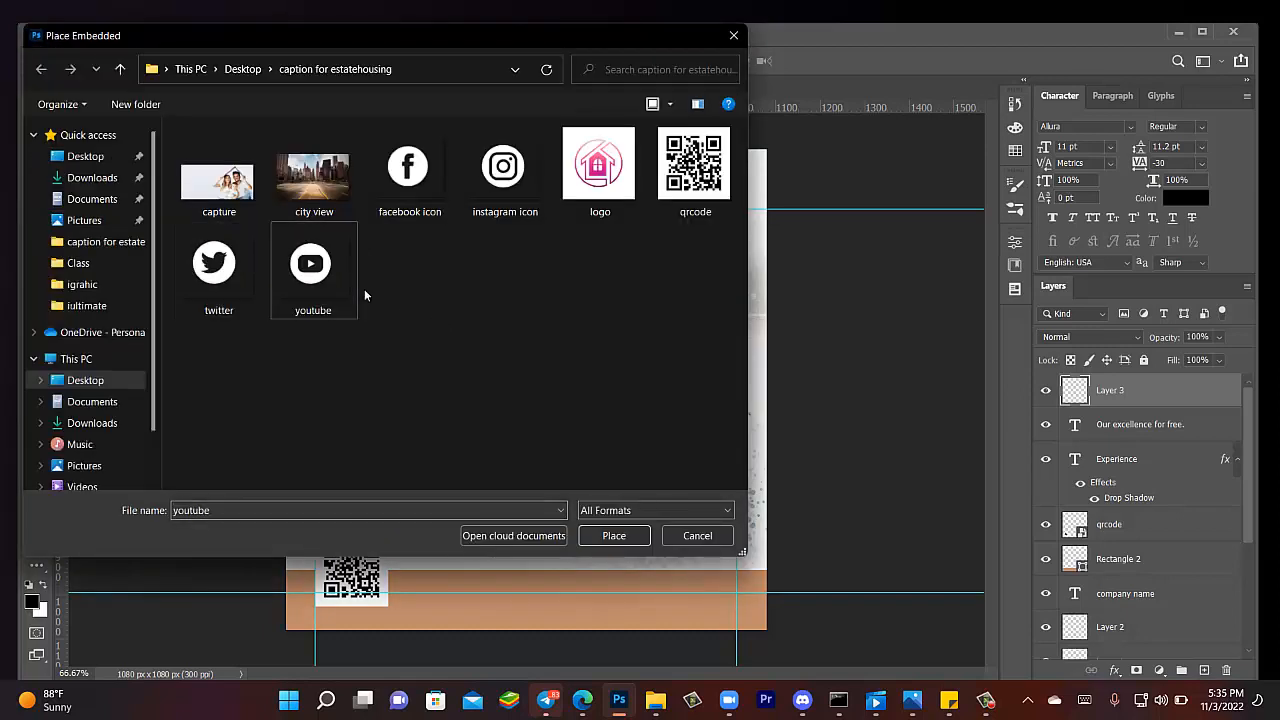
{"action": "left_click", "coordinate": [228, 294]}
{"action": "left_click", "coordinate": [287, 291]}
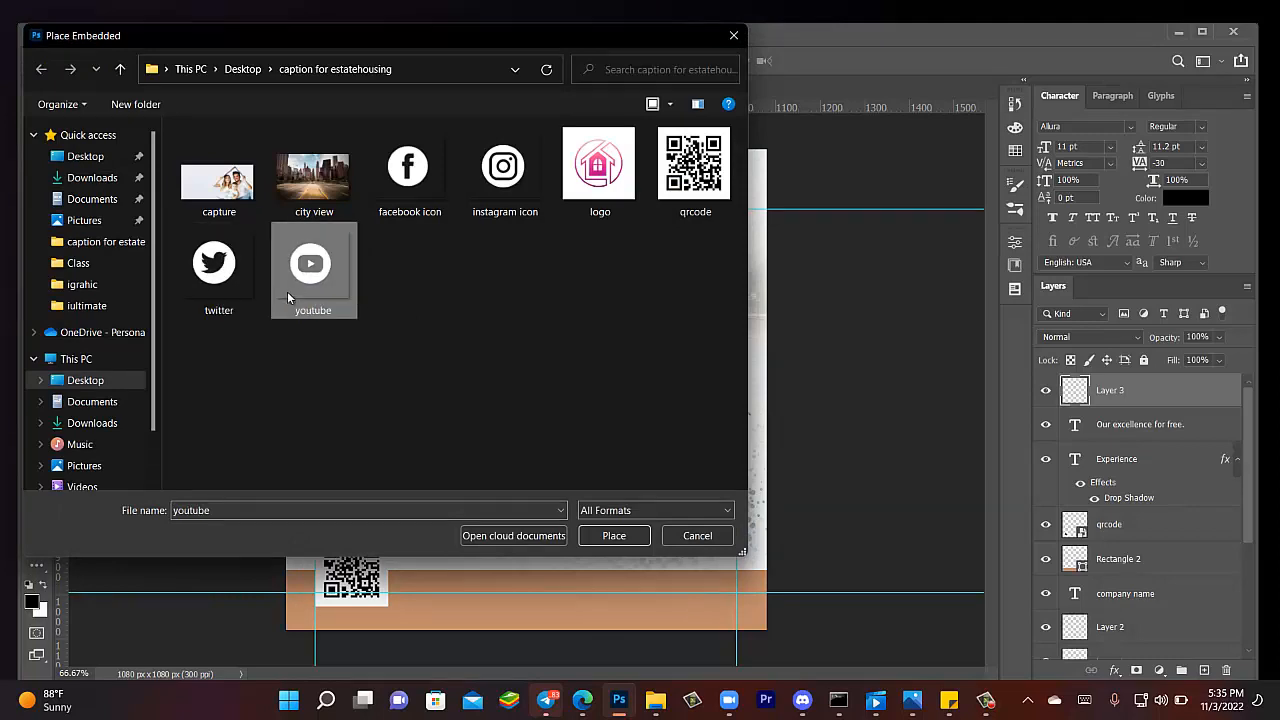
{"action": "left_click", "coordinate": [235, 287]}
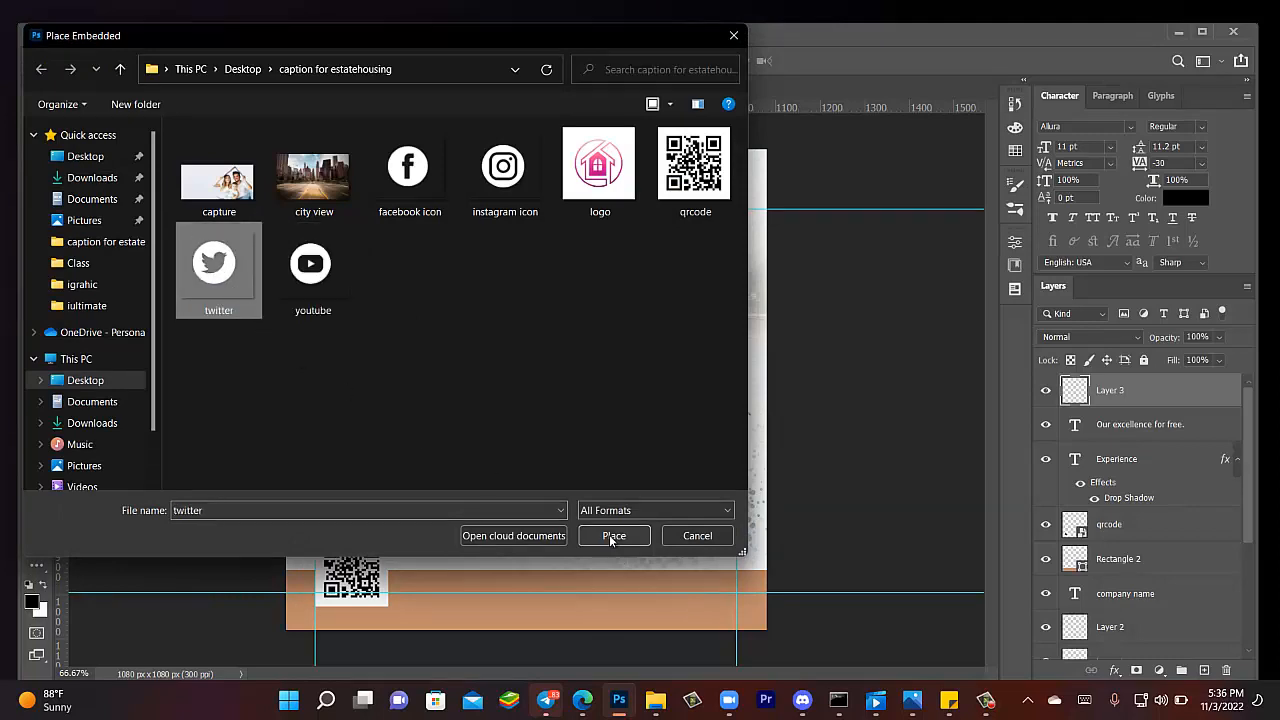
{"action": "left_click", "coordinate": [408, 170]}
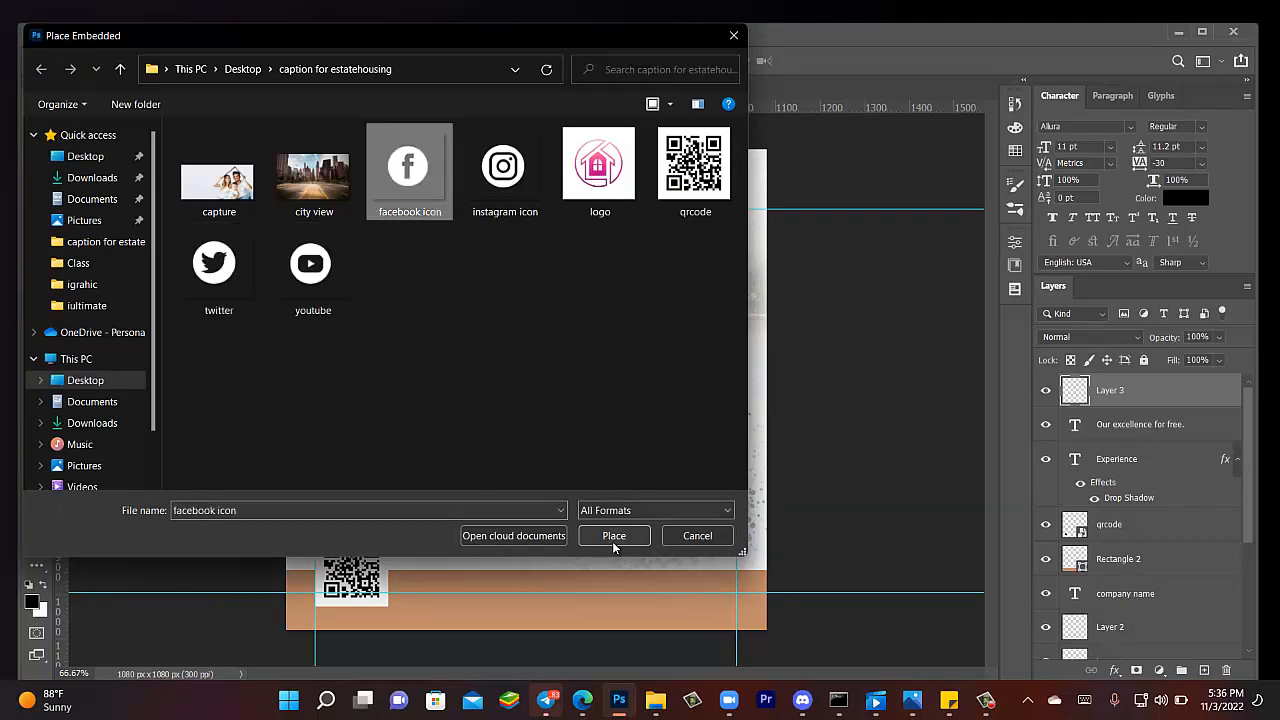
{"action": "left_click", "coordinate": [612, 536]}
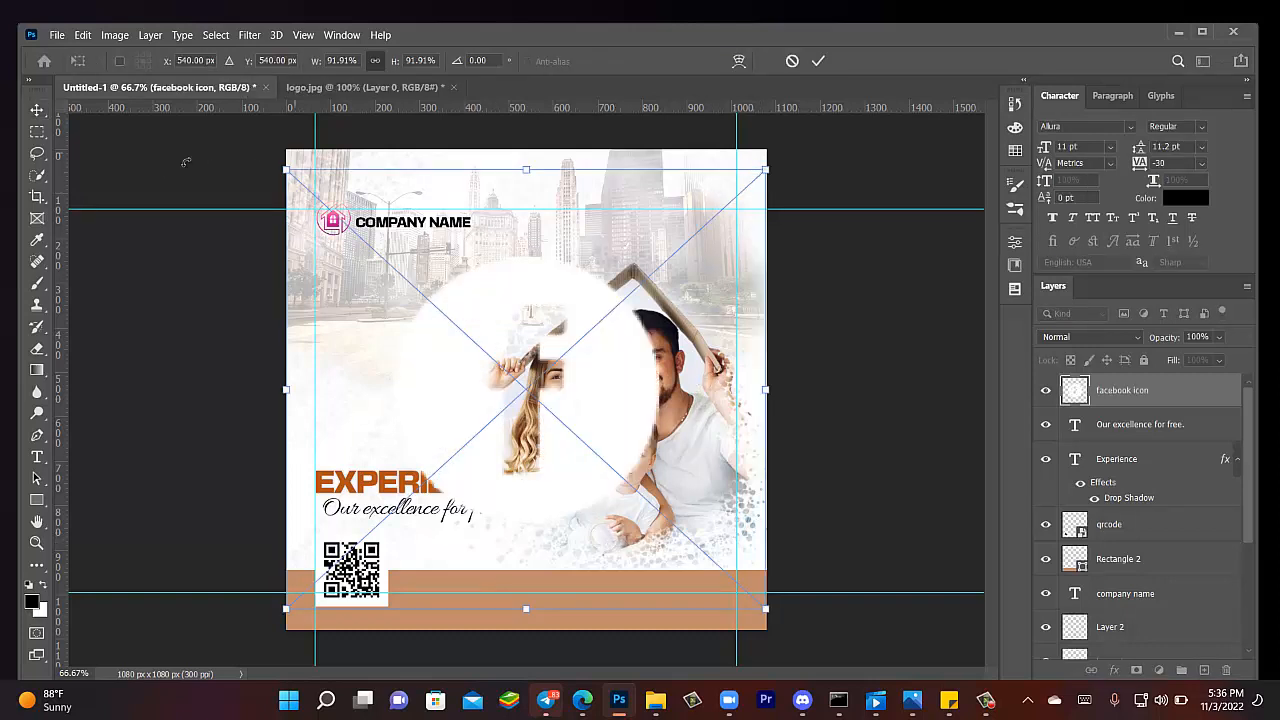
- Scale the facebook icon down to about 9% and move it into the tan footer
{"action": "left_click", "coordinate": [36, 110]}
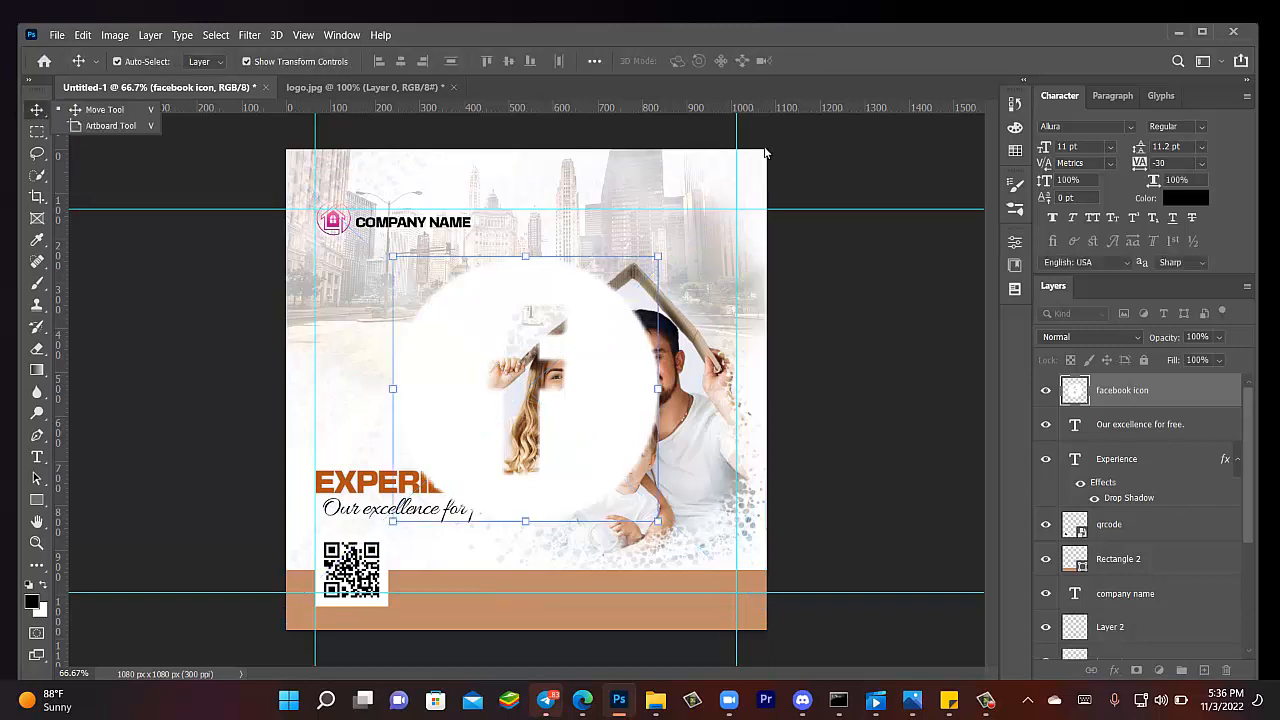
{"action": "left_click", "coordinate": [660, 253]}
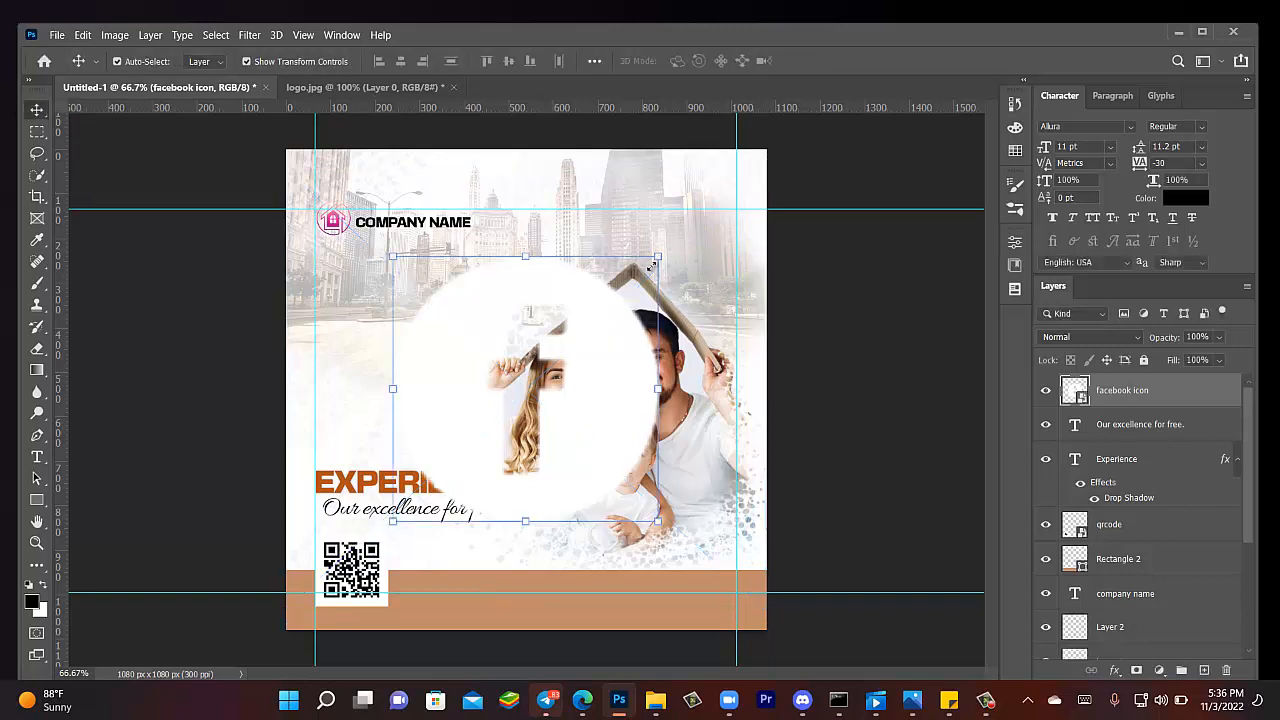
{"action": "left_click_drag", "start_coordinate": [516, 388], "coordinate": [614, 349]}
{"action": "key", "text": "Escape"}
{"action": "left_click_drag", "start_coordinate": [241, 261], "coordinate": [671, 551]}
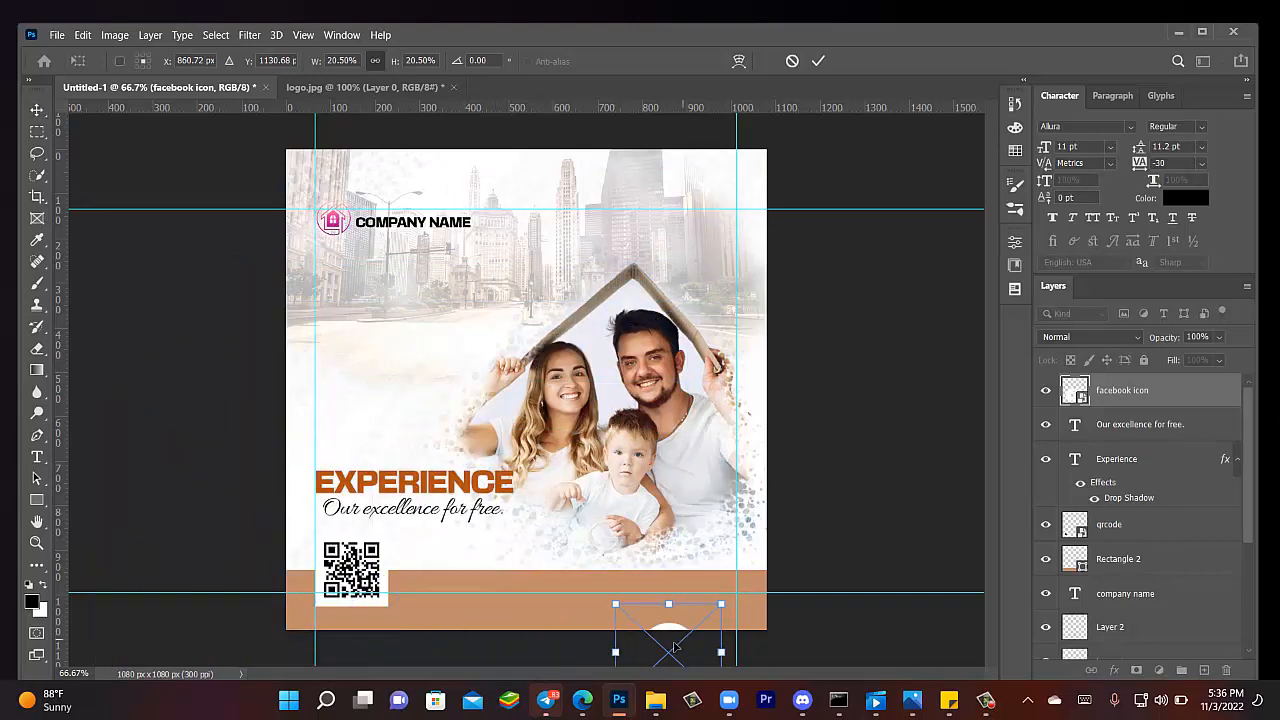
{"action": "left_click_drag", "start_coordinate": [670, 628], "coordinate": [494, 603]}
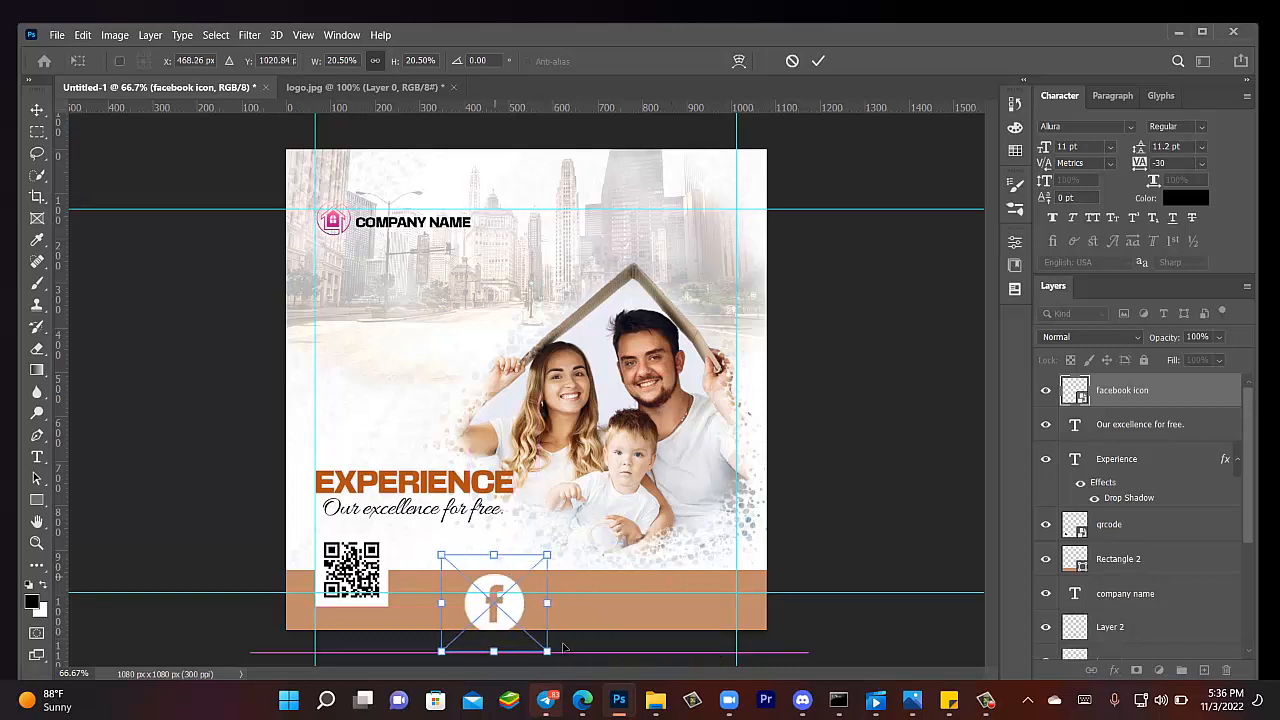
{"action": "left_click_drag", "start_coordinate": [547, 651], "coordinate": [504, 605]}
{"action": "key", "text": "Return"}
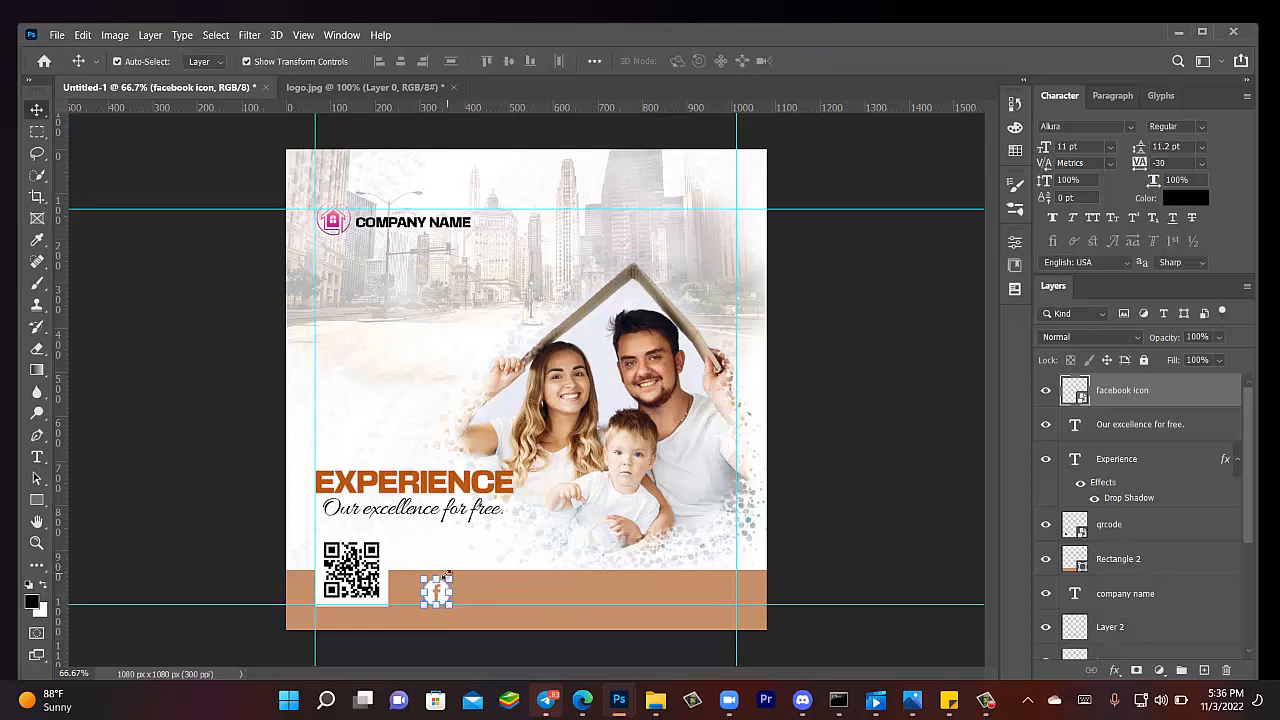
{"action": "left_click_drag", "start_coordinate": [443, 576], "coordinate": [437, 581]}
{"action": "left_click", "coordinate": [36, 110]}
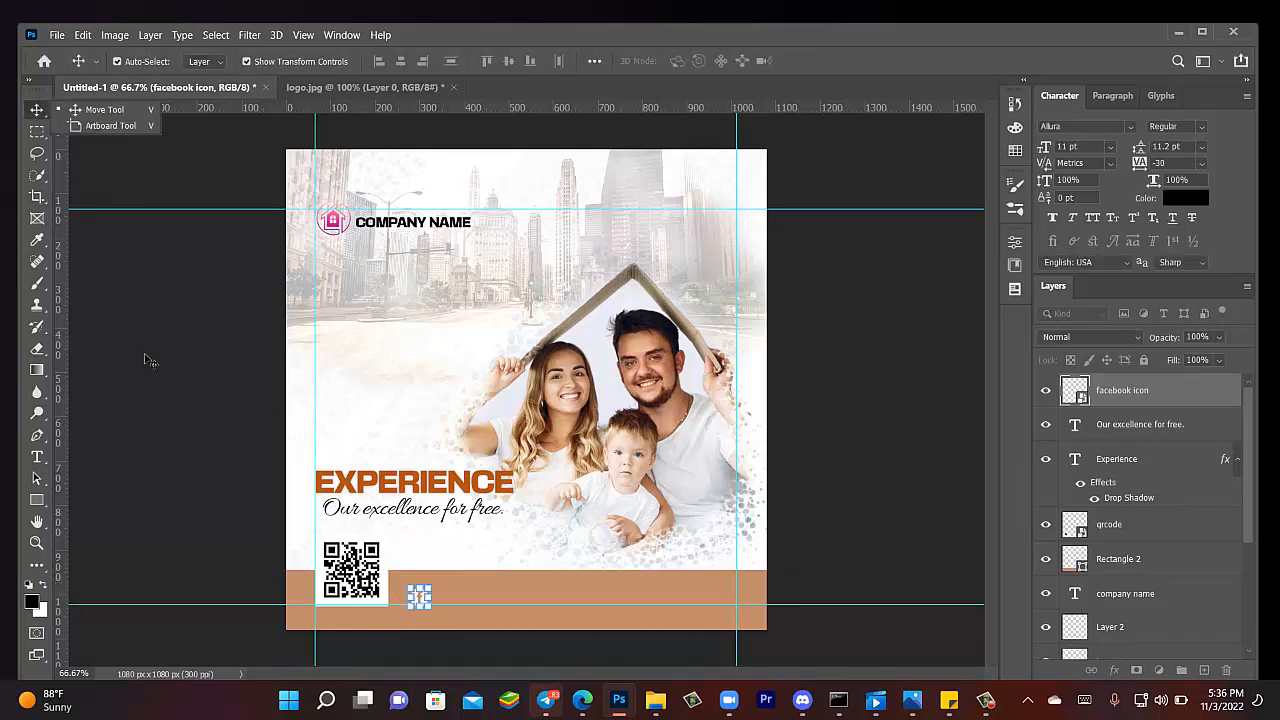
- Nudge the tan footer rectangle up slightly and check the facebook icon's placement
{"action": "left_click", "coordinate": [207, 419]}
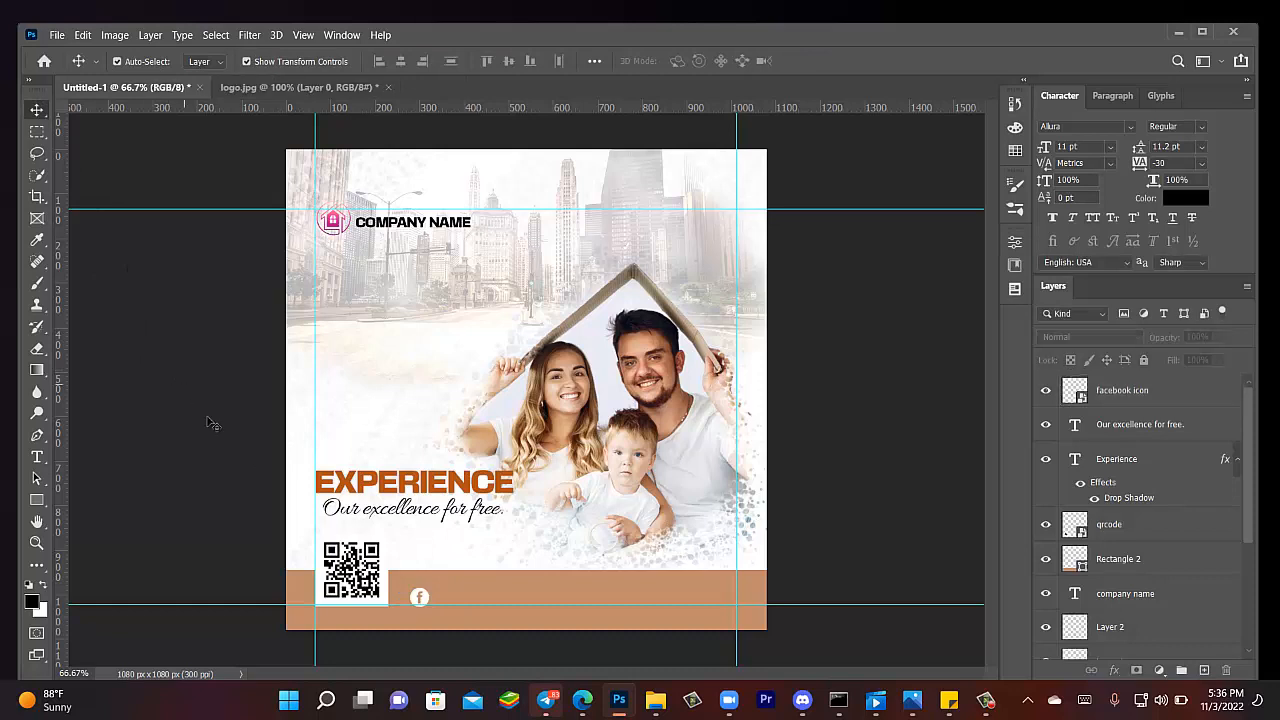
{"action": "left_click", "coordinate": [428, 599]}
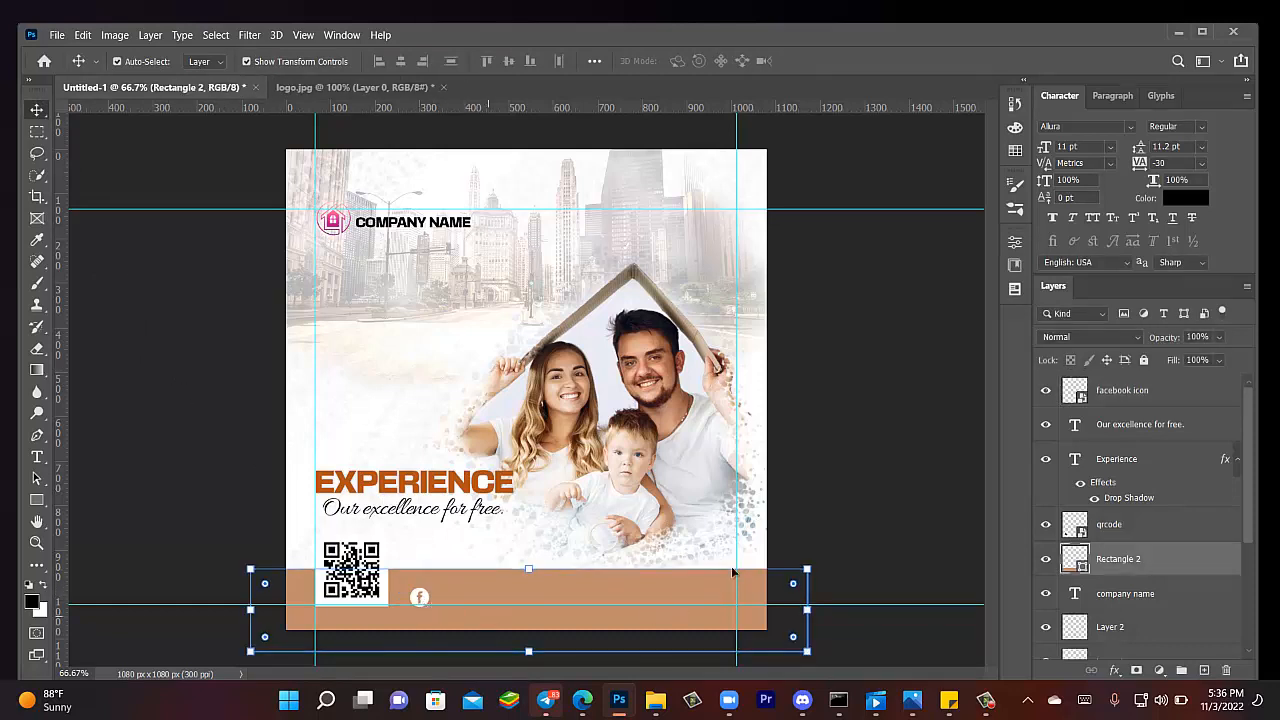
{"action": "left_click", "coordinate": [903, 480]}
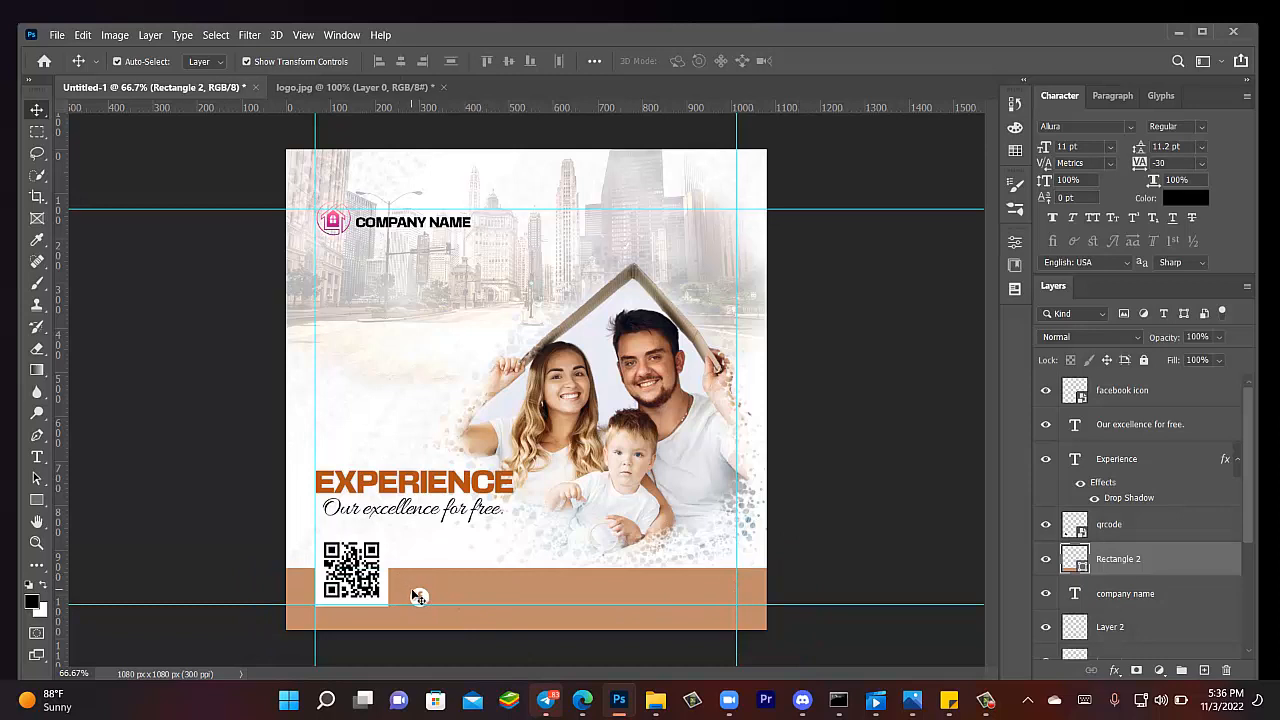
{"action": "left_click", "coordinate": [412, 590]}
{"action": "left_click_drag", "start_coordinate": [418, 604], "coordinate": [418, 602]}
{"action": "left_click", "coordinate": [822, 498]}
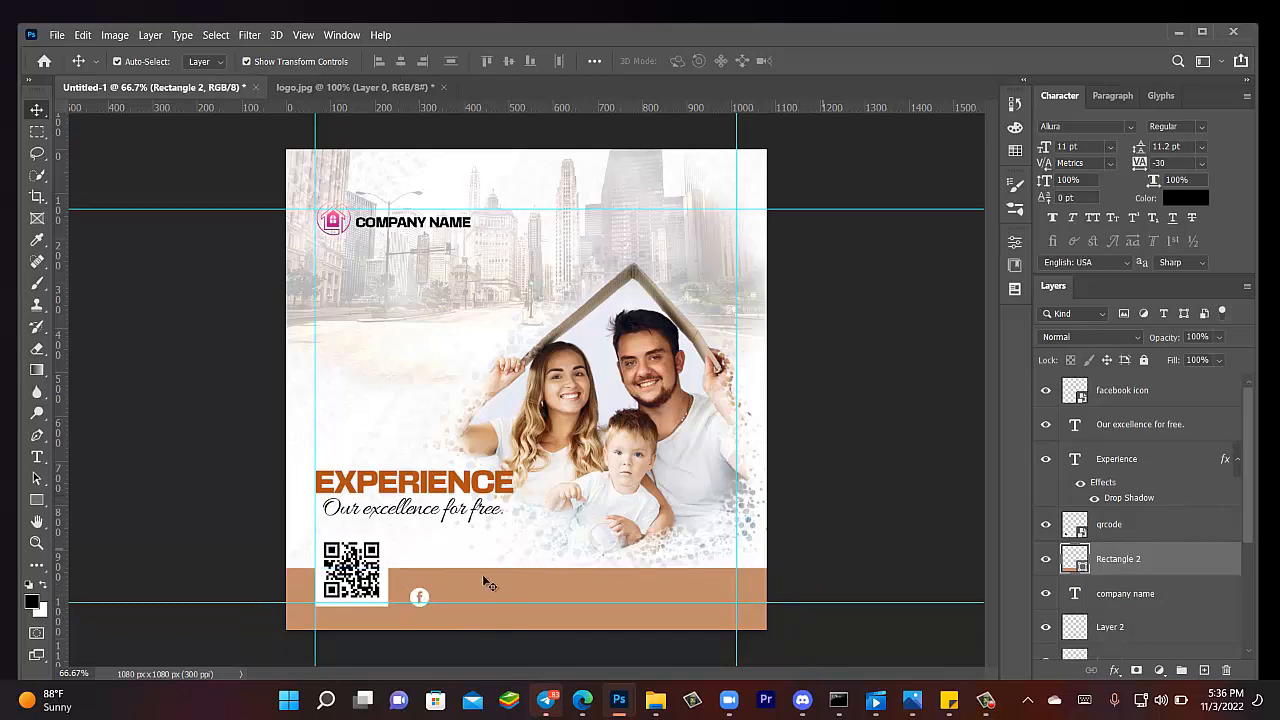
{"action": "left_click", "coordinate": [424, 598]}
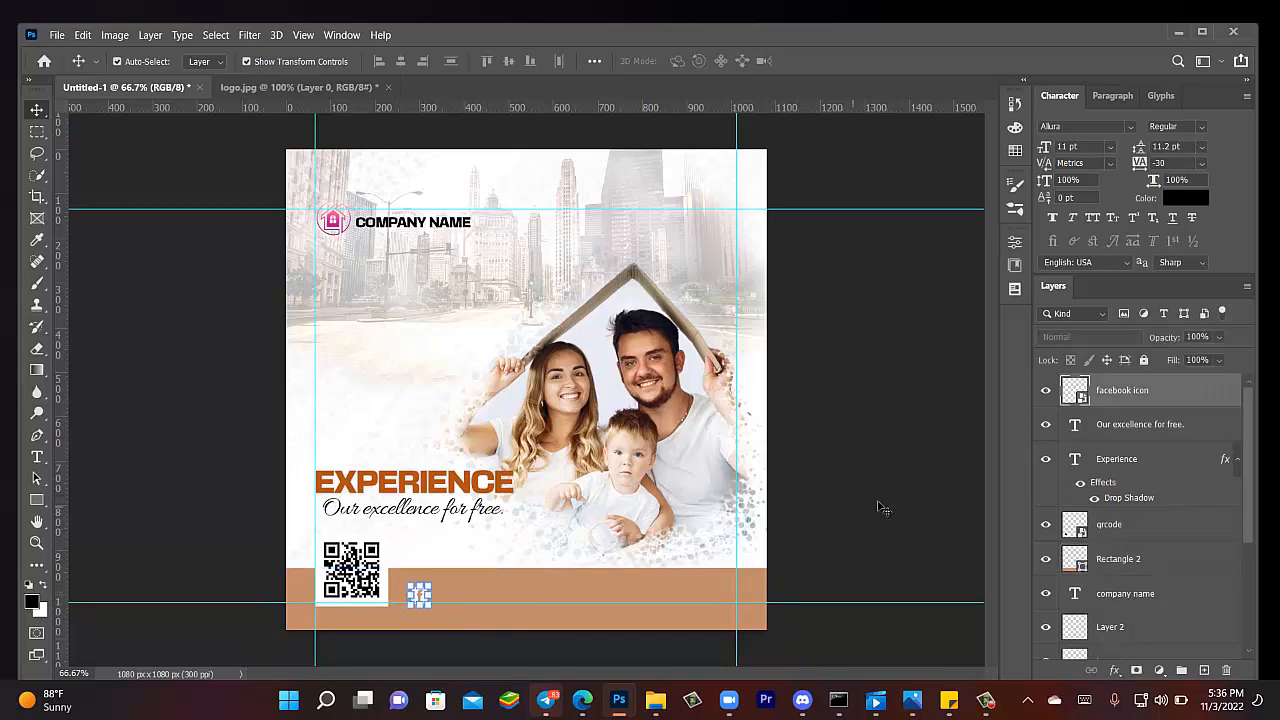
{"action": "left_click", "coordinate": [880, 507]}
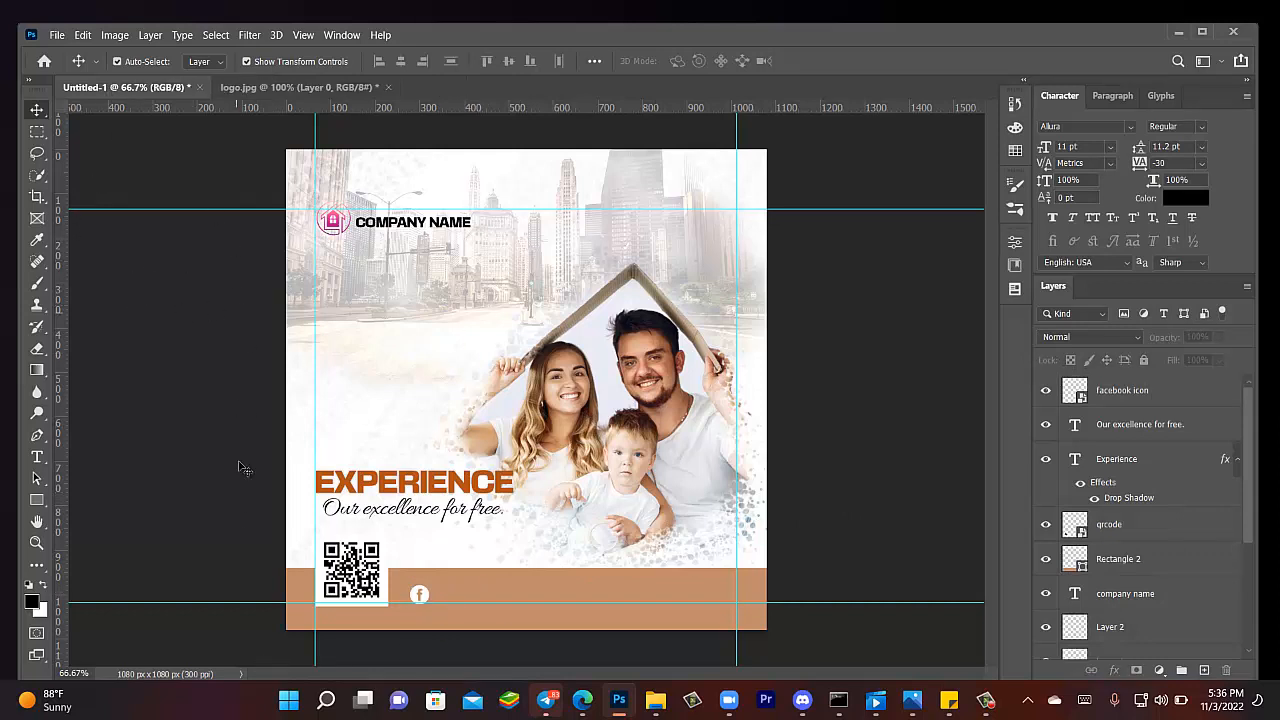
- Add a 'Lorem Ipsum' text label in the footer set in Microsoft Tai Le
{"action": "left_click", "coordinate": [40, 456]}
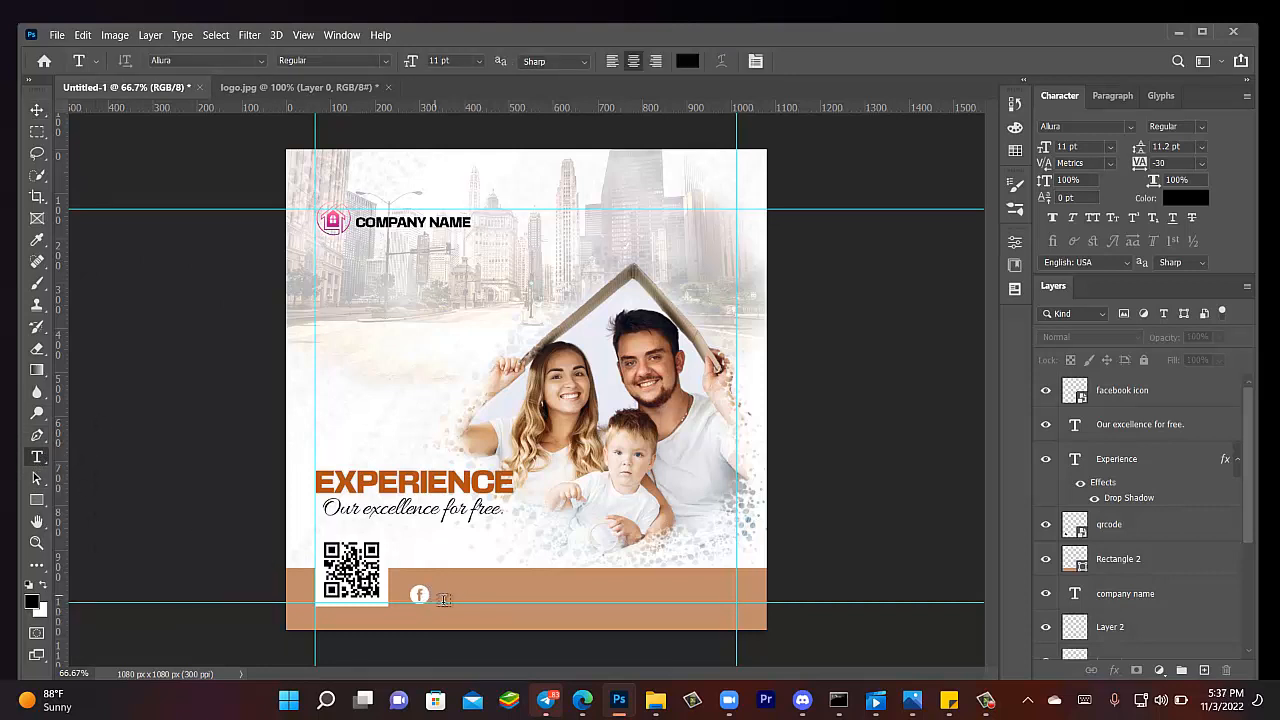
{"action": "left_click", "coordinate": [444, 599]}
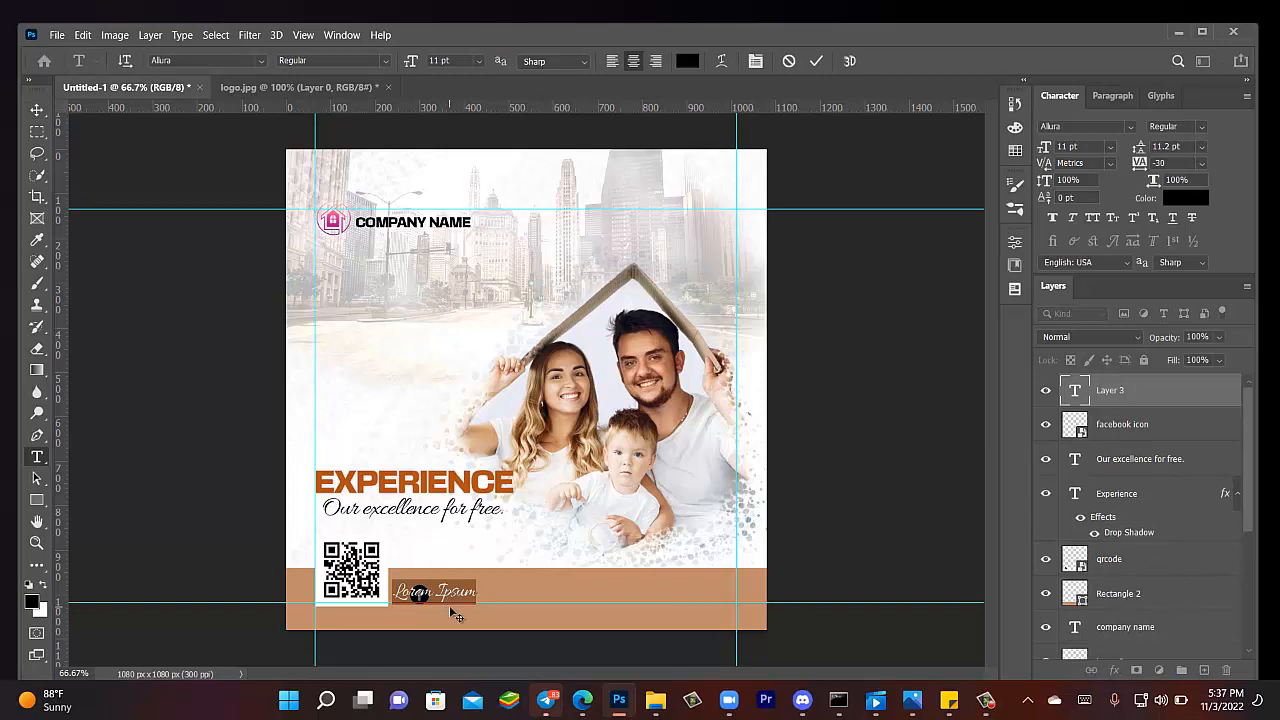
{"action": "left_click", "coordinate": [35, 108]}
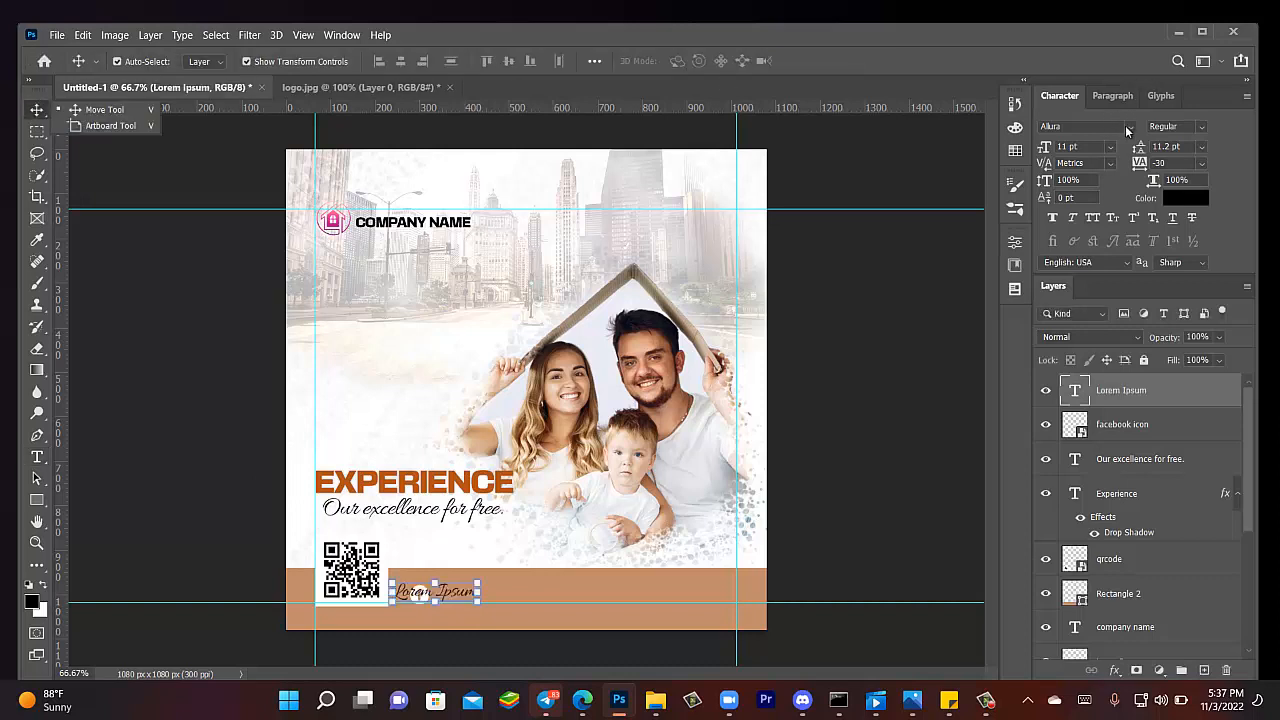
{"action": "left_click", "coordinate": [1127, 128]}
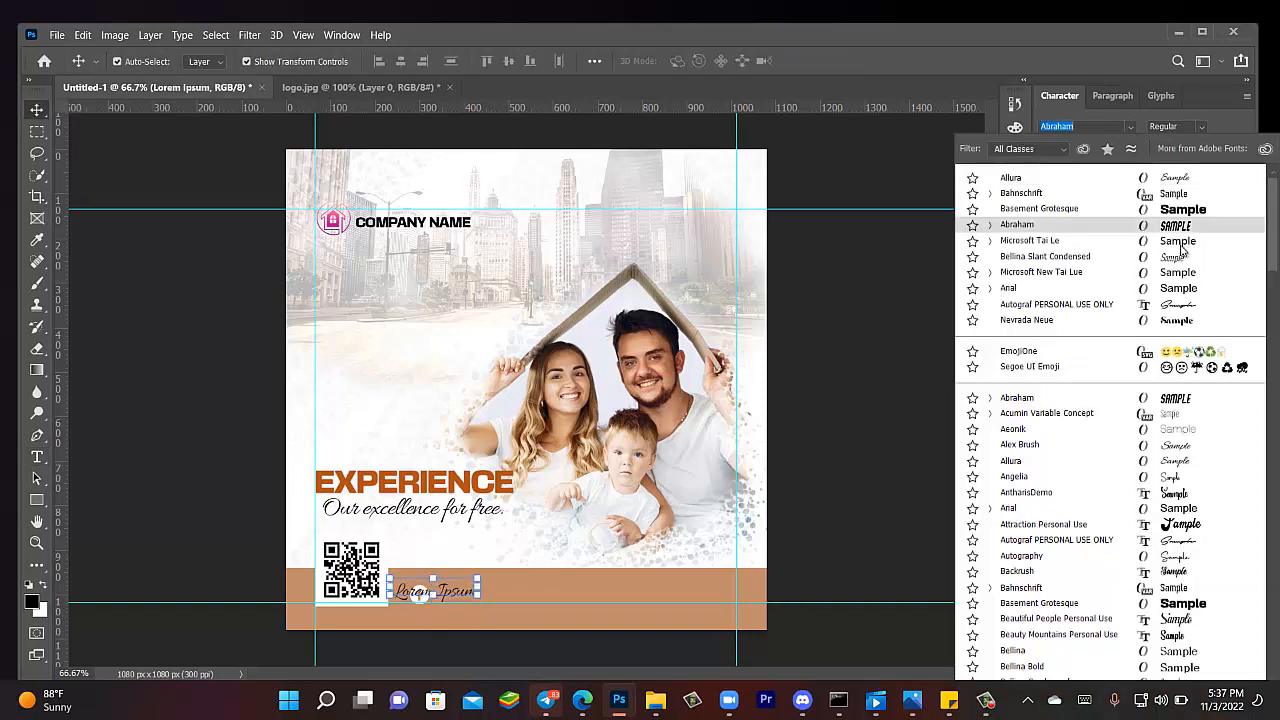
{"action": "left_click", "coordinate": [1181, 249]}
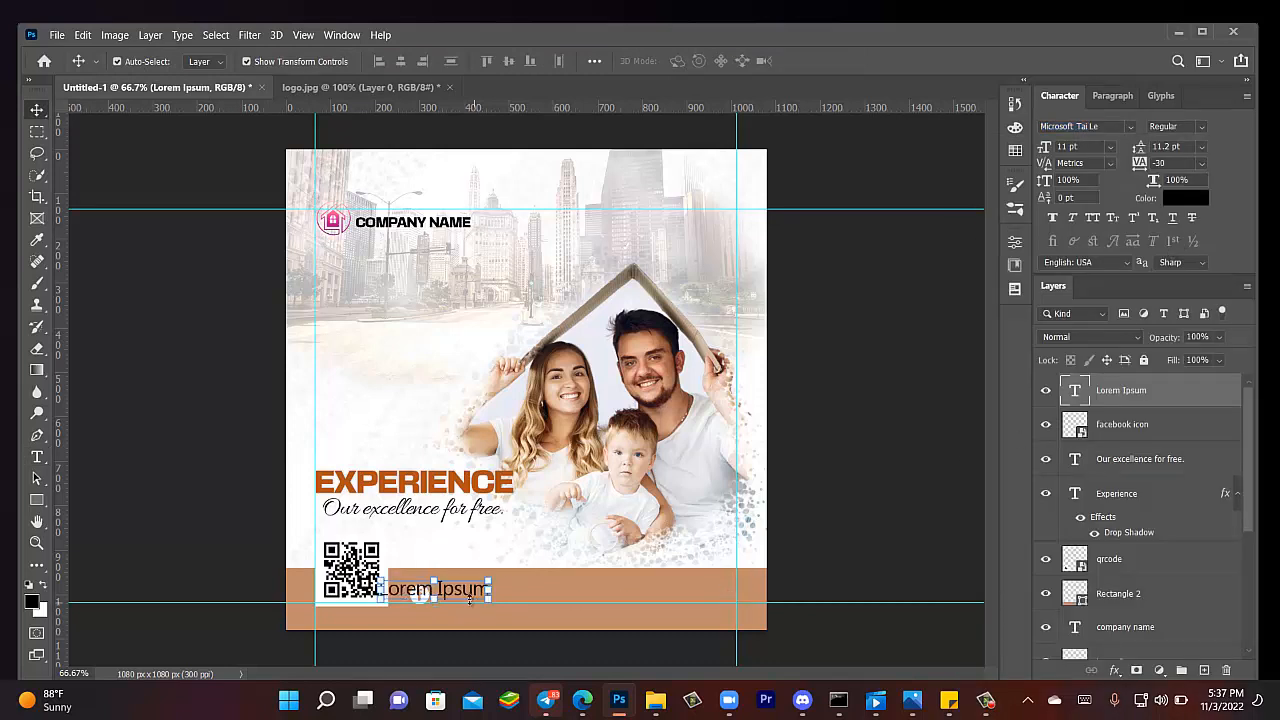
- Scale the Lorem Ipsum text to 68% (11 pt) and line it up beside the facebook icon
{"action": "left_click_drag", "start_coordinate": [469, 598], "coordinate": [522, 587]}
{"action": "key", "text": "ctrl+t"}
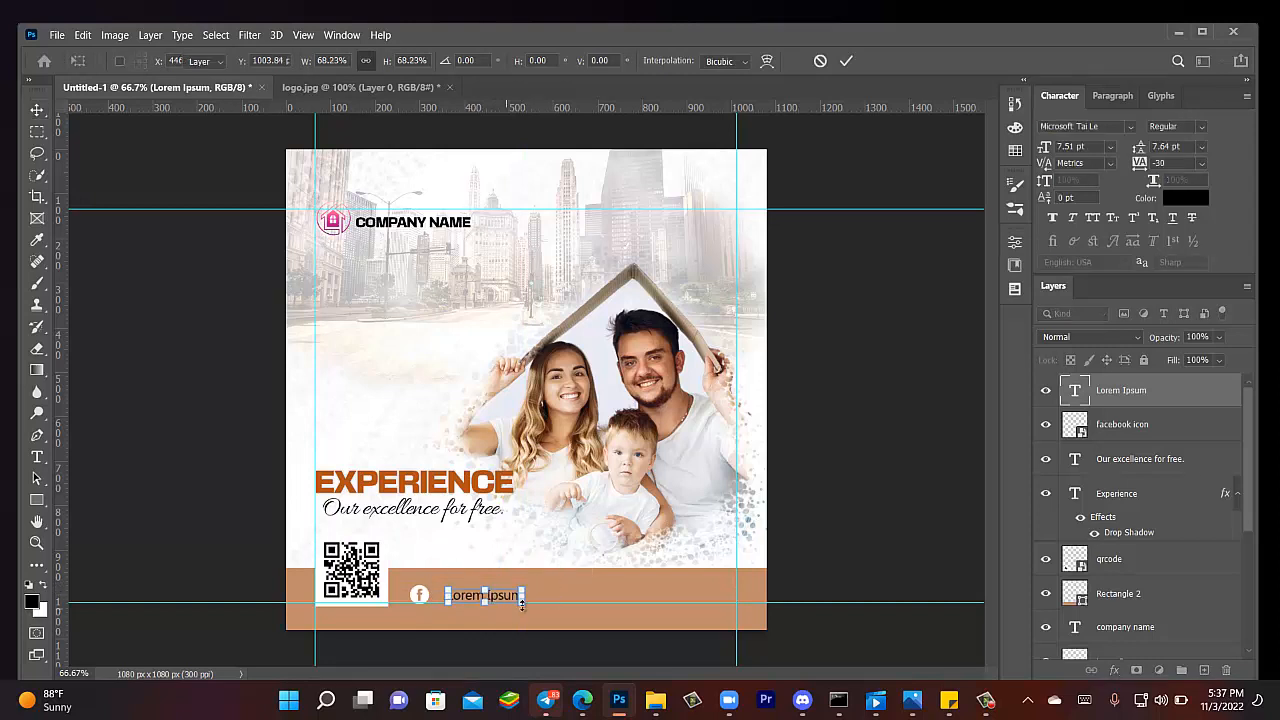
{"action": "key", "text": "Return"}
{"action": "left_click_drag", "start_coordinate": [504, 601], "coordinate": [494, 603]}
{"action": "key", "text": "ctrl+t"}
{"action": "key", "text": "Up"}
{"action": "key", "text": "Up"}
{"action": "key", "text": "Up"}
{"action": "key", "text": "Up"}
{"action": "key", "text": "Up"}
{"action": "key", "text": "Up"}
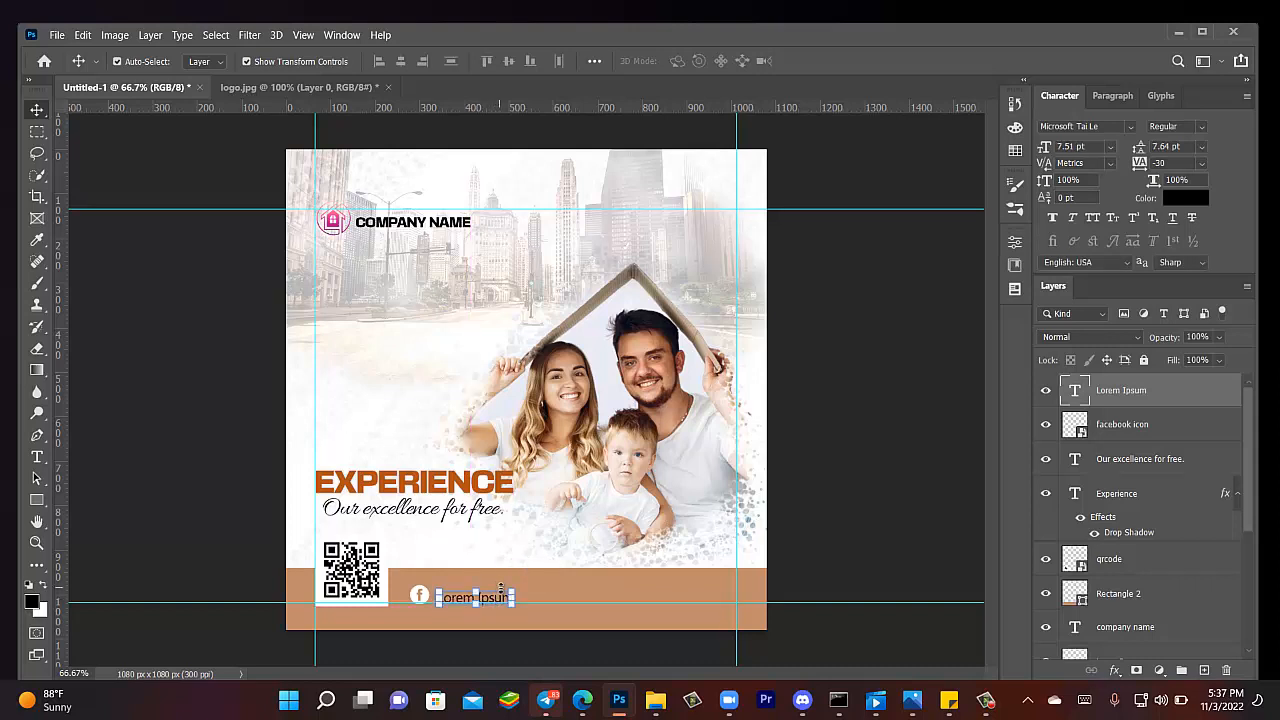
{"action": "key", "text": "Left"}
{"action": "key", "text": "Left"}
{"action": "key", "text": "Left"}
{"action": "key", "text": "Left"}
{"action": "key", "text": "Left"}
{"action": "key", "text": "Left"}
{"action": "key", "text": "Left"}
{"action": "key", "text": "Left"}
{"action": "key", "text": "Left"}
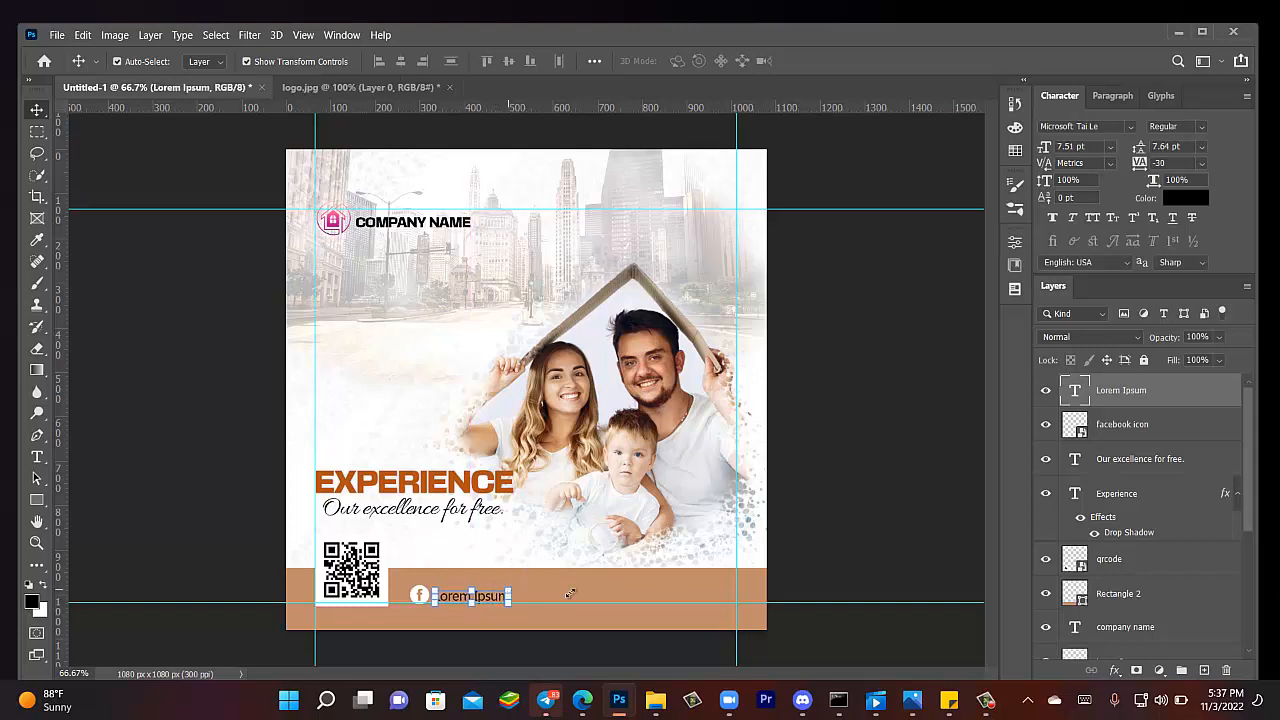
{"action": "key", "text": "Return"}
{"action": "left_click", "coordinate": [872, 527]}
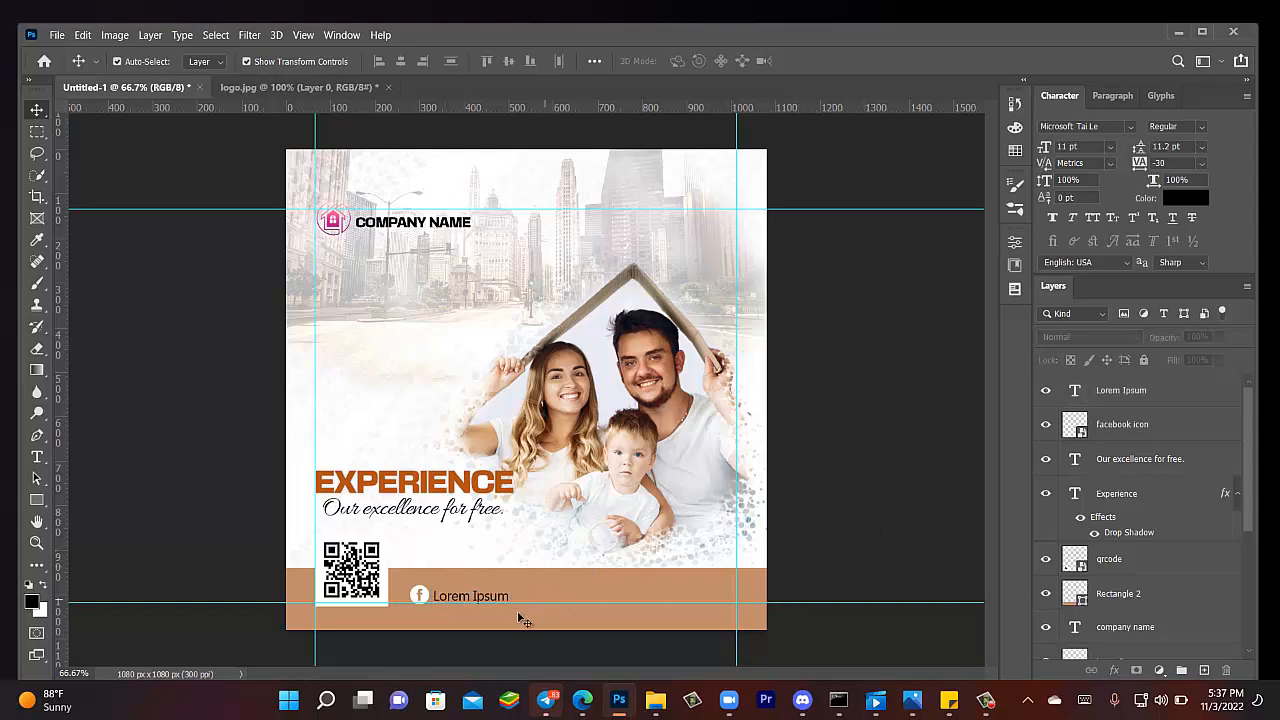
- Close the logo.jpg document without saving and bring up the icon assets folder
{"action": "left_click", "coordinate": [228, 88]}
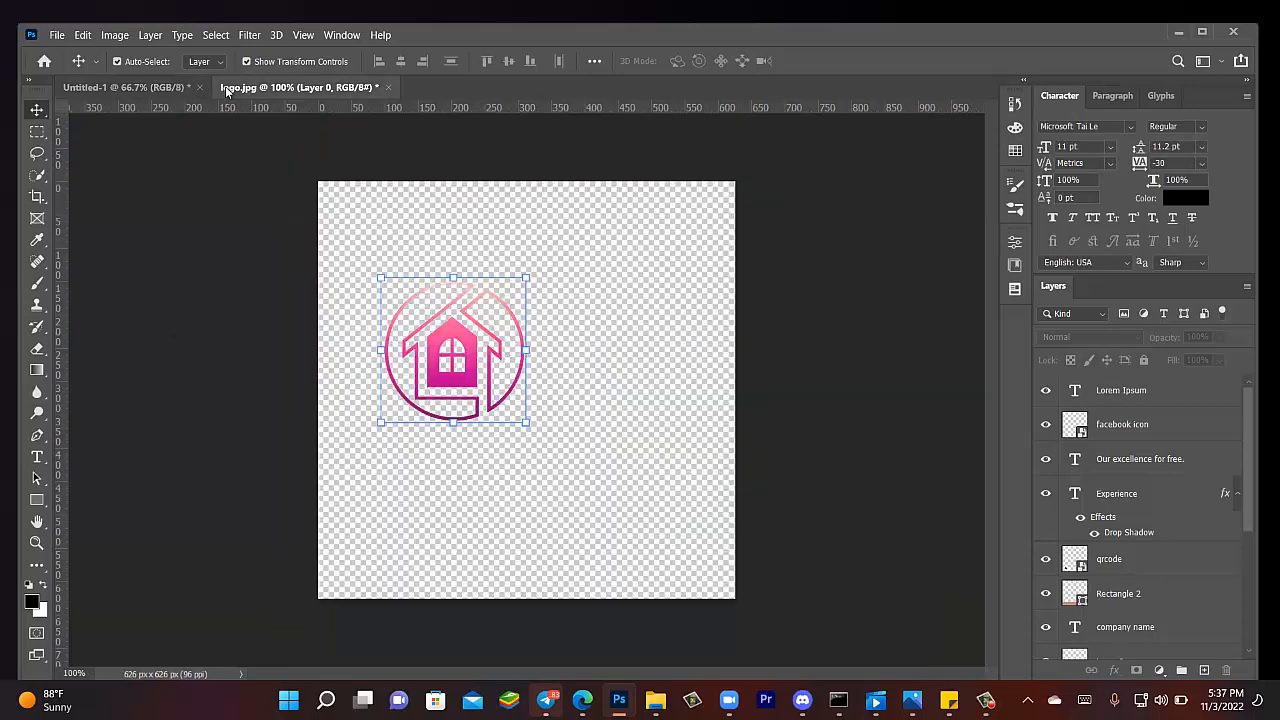
{"action": "left_click", "coordinate": [388, 88]}
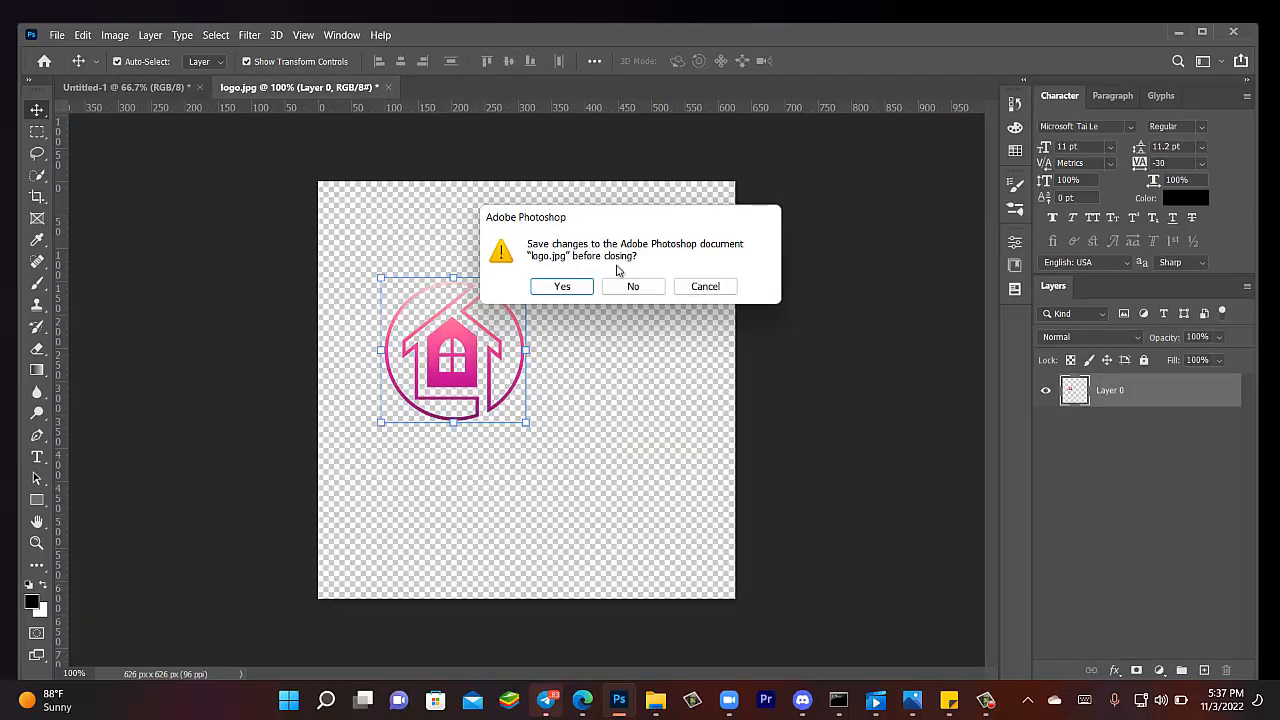
{"action": "left_click", "coordinate": [636, 289]}
{"action": "left_click", "coordinate": [56, 36]}
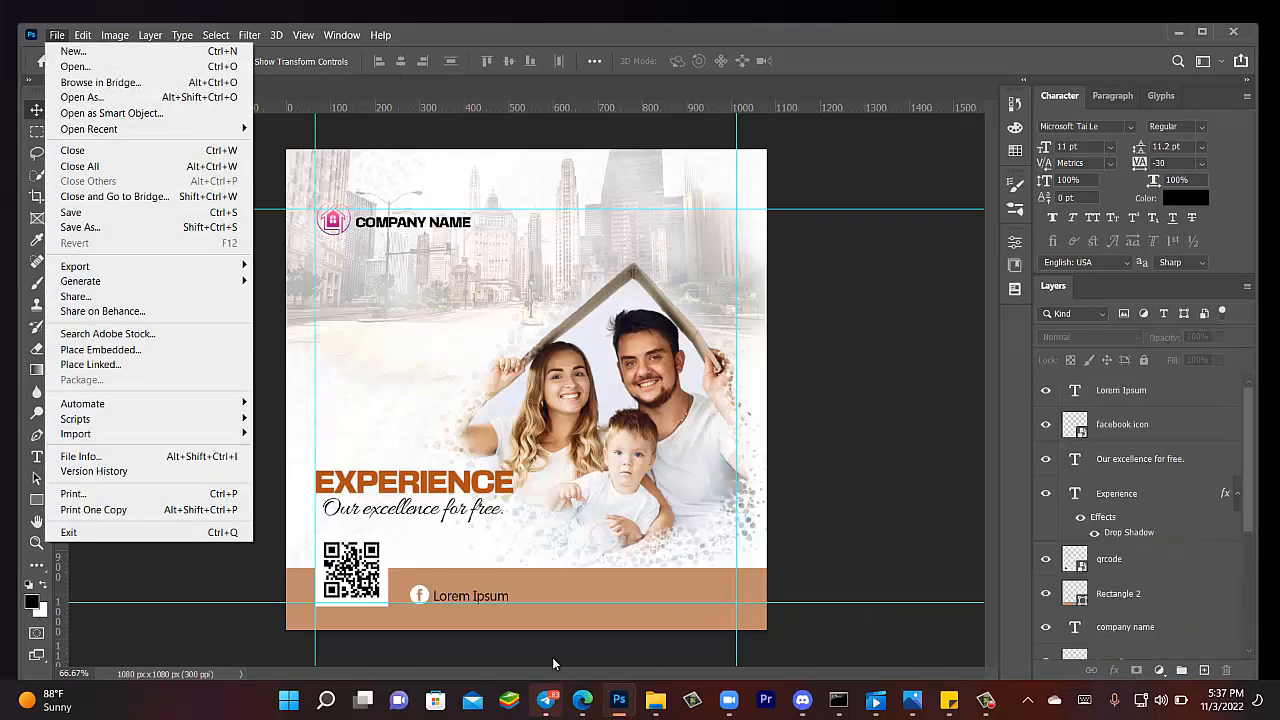
{"action": "left_click", "coordinate": [652, 702]}
- Select the instagram icon, twitter and youtube files and drag them onto the poster
{"action": "left_click", "coordinate": [509, 305]}
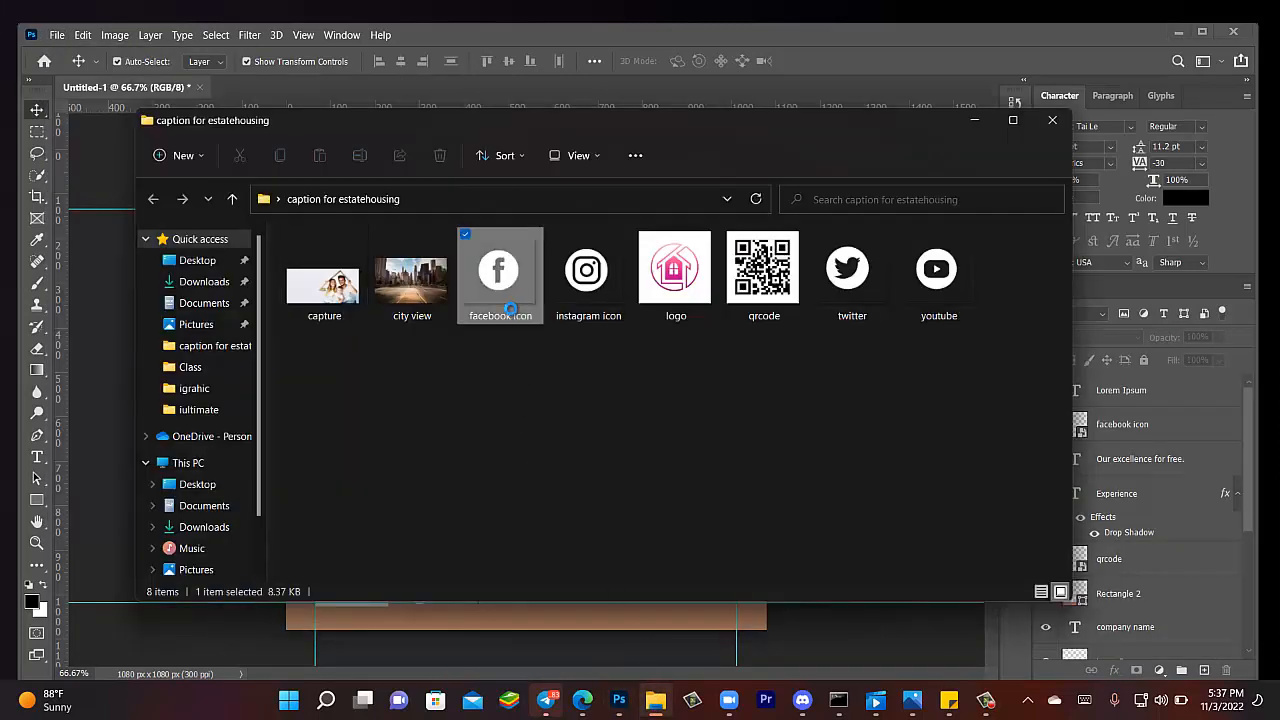
{"action": "left_click", "coordinate": [588, 292]}
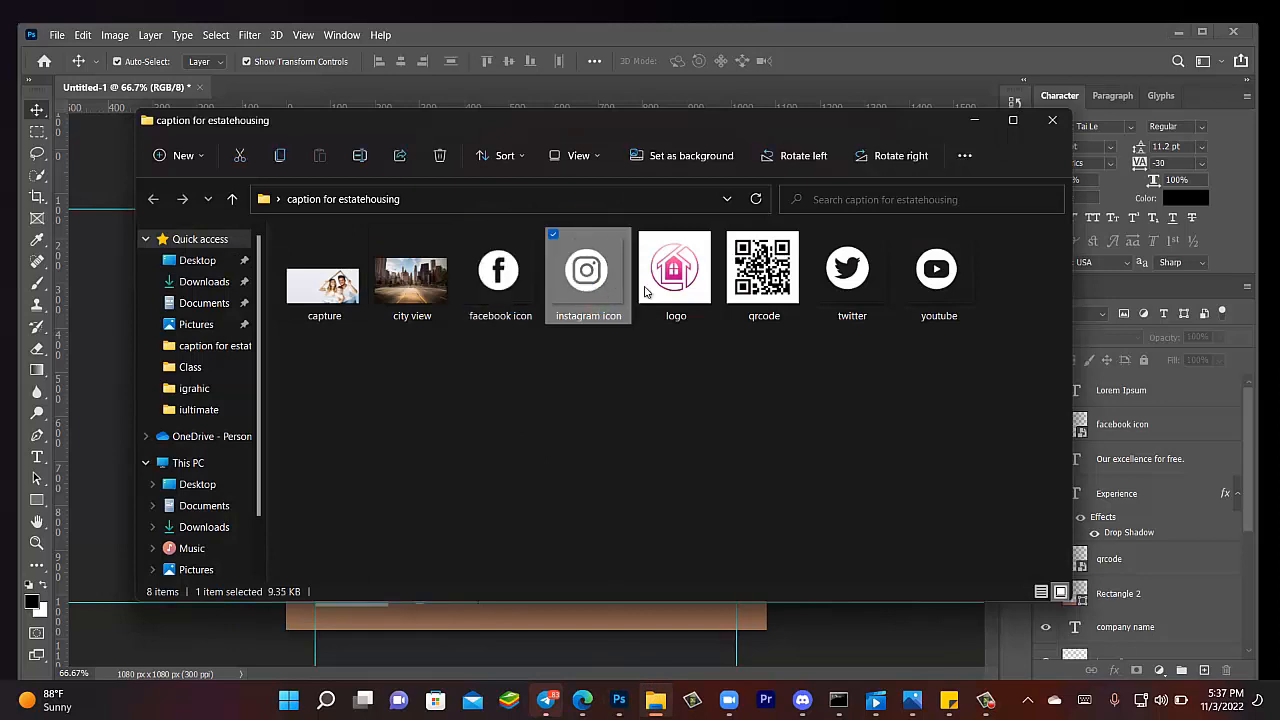
{"action": "left_click", "coordinate": [887, 297], "text": "shift"}
{"action": "left_click", "coordinate": [896, 328]}
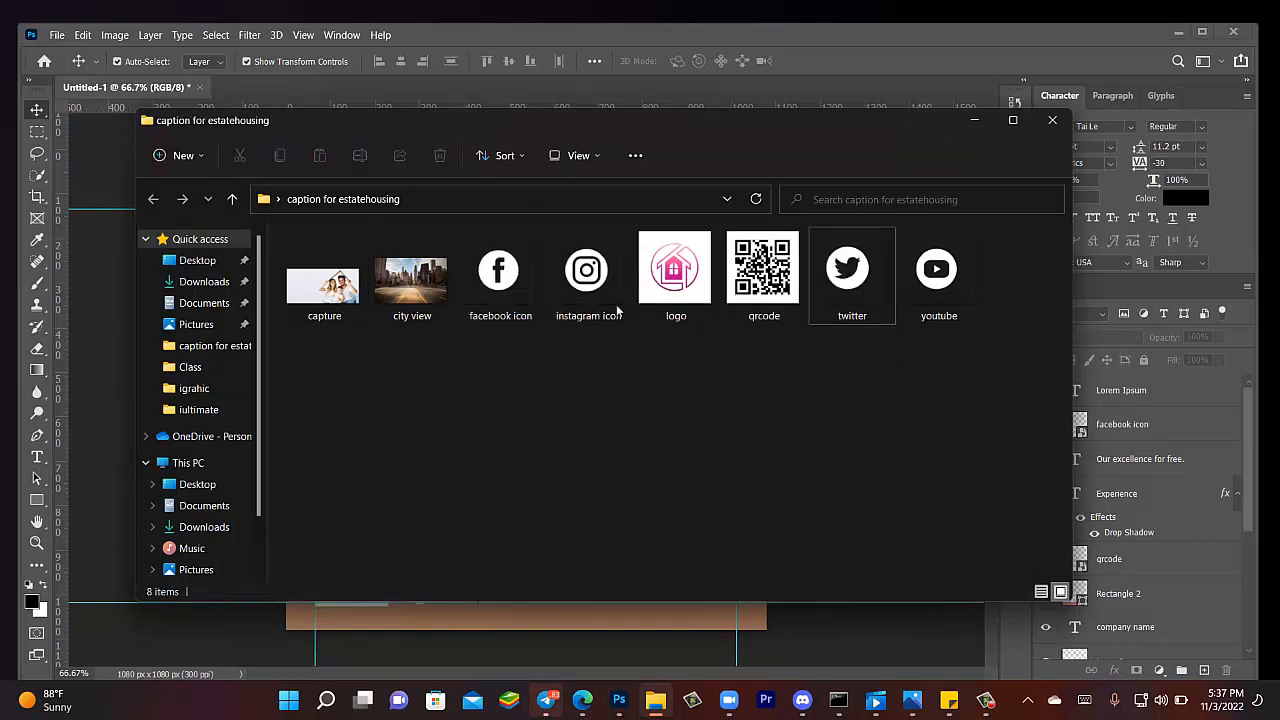
{"action": "left_click", "coordinate": [616, 307]}
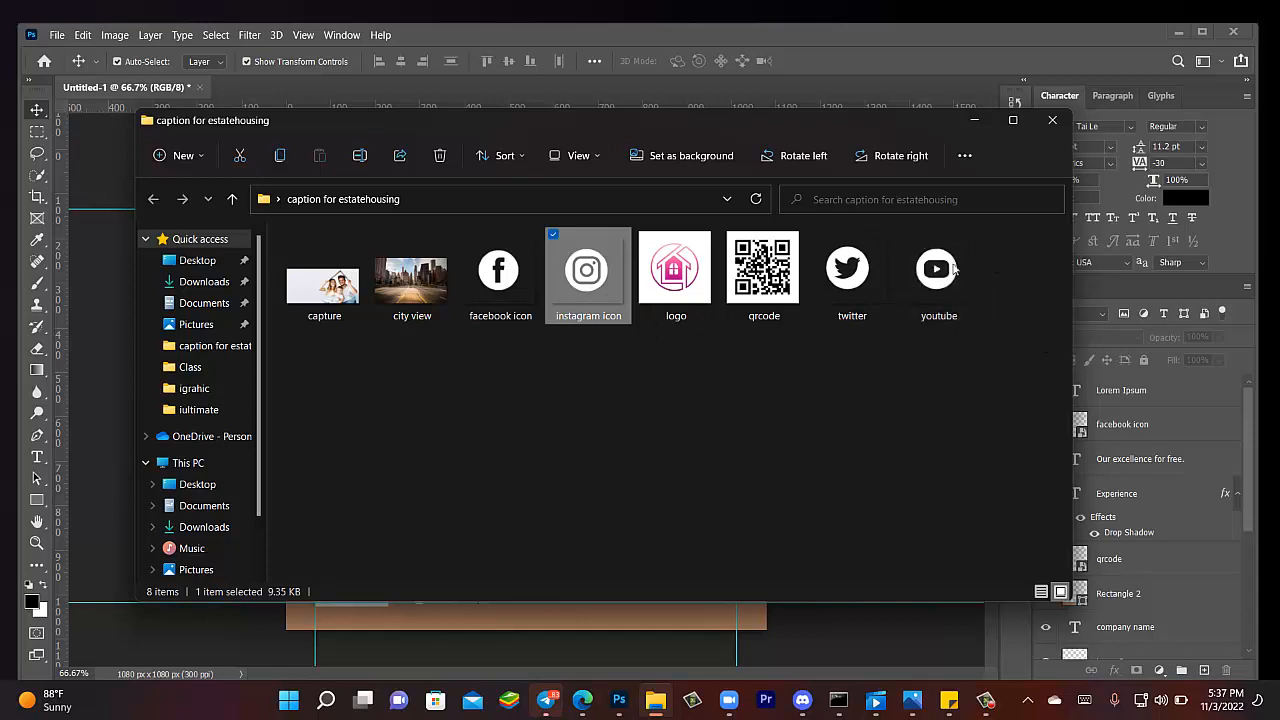
{"action": "left_click", "coordinate": [856, 294], "text": "ctrl"}
{"action": "left_click", "coordinate": [926, 285], "text": "ctrl"}
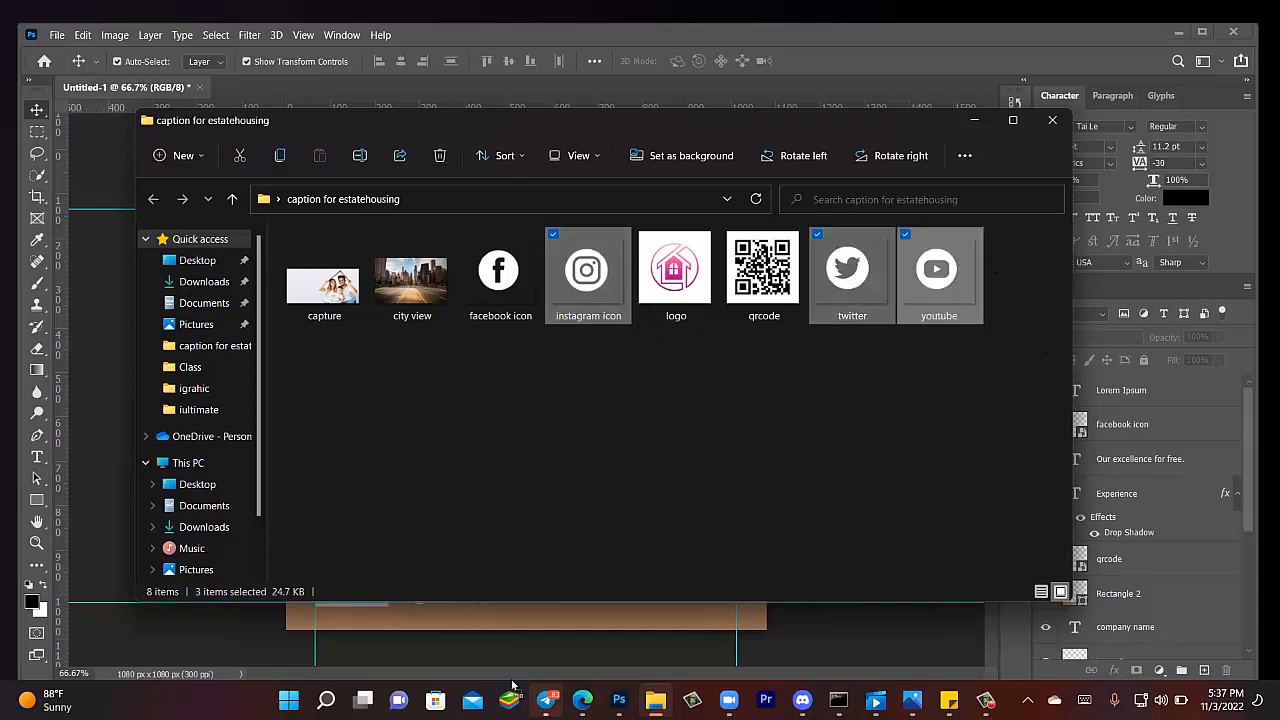
{"action": "left_click_drag", "start_coordinate": [483, 622], "coordinate": [483, 615]}
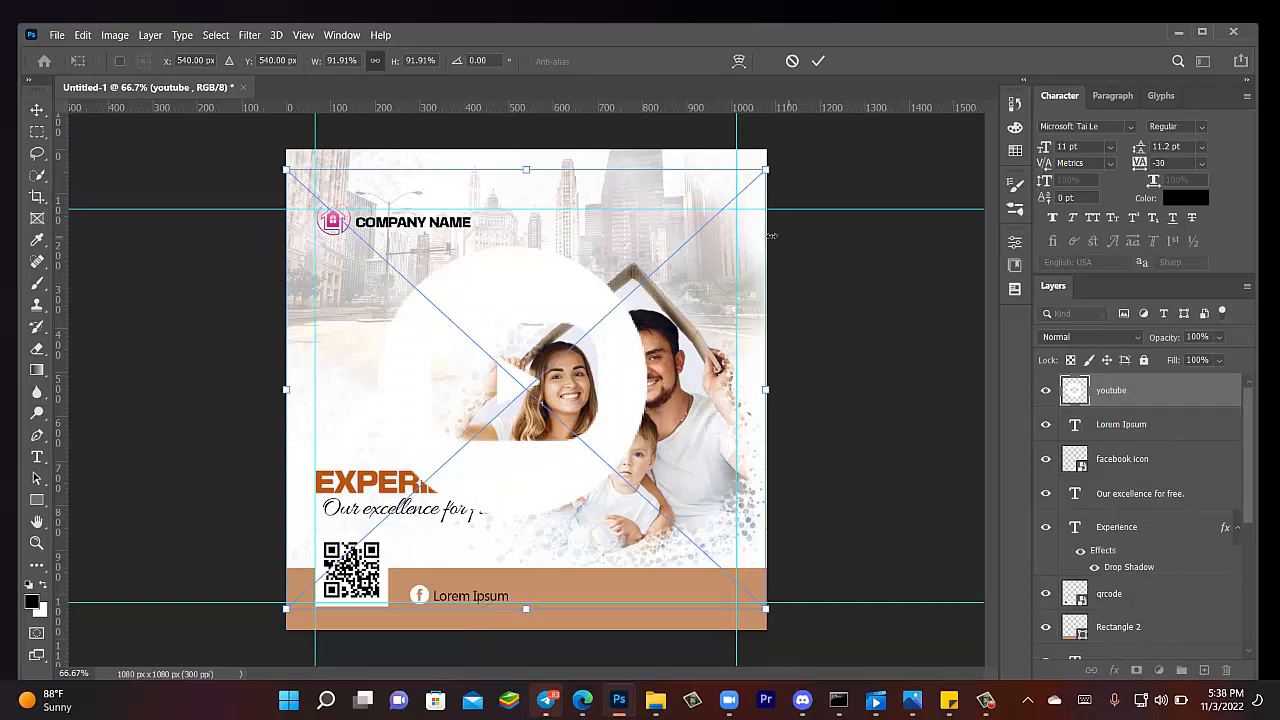
- Shrink the placed YouTube, Instagram and Twitter icons to badge size, committing each one
{"action": "left_click_drag", "start_coordinate": [703, 228], "coordinate": [331, 578]}
{"action": "key", "text": "Return"}
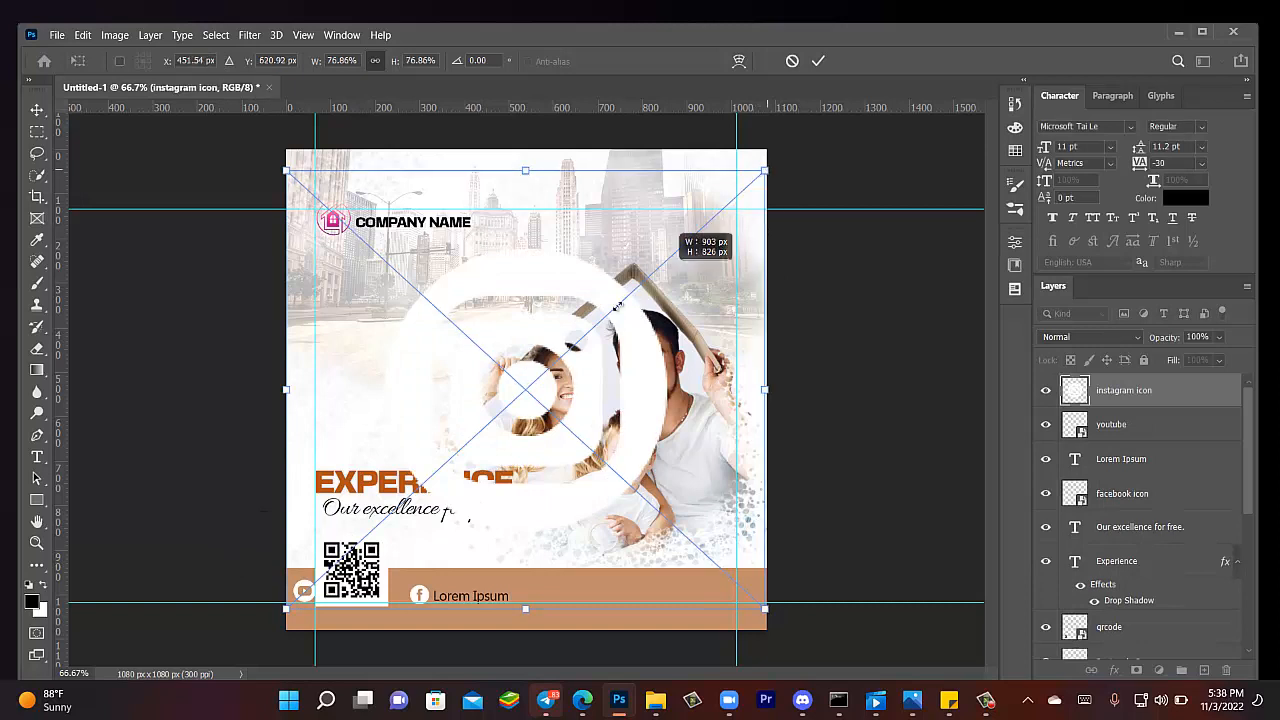
{"action": "left_click_drag", "start_coordinate": [760, 176], "coordinate": [322, 574]}
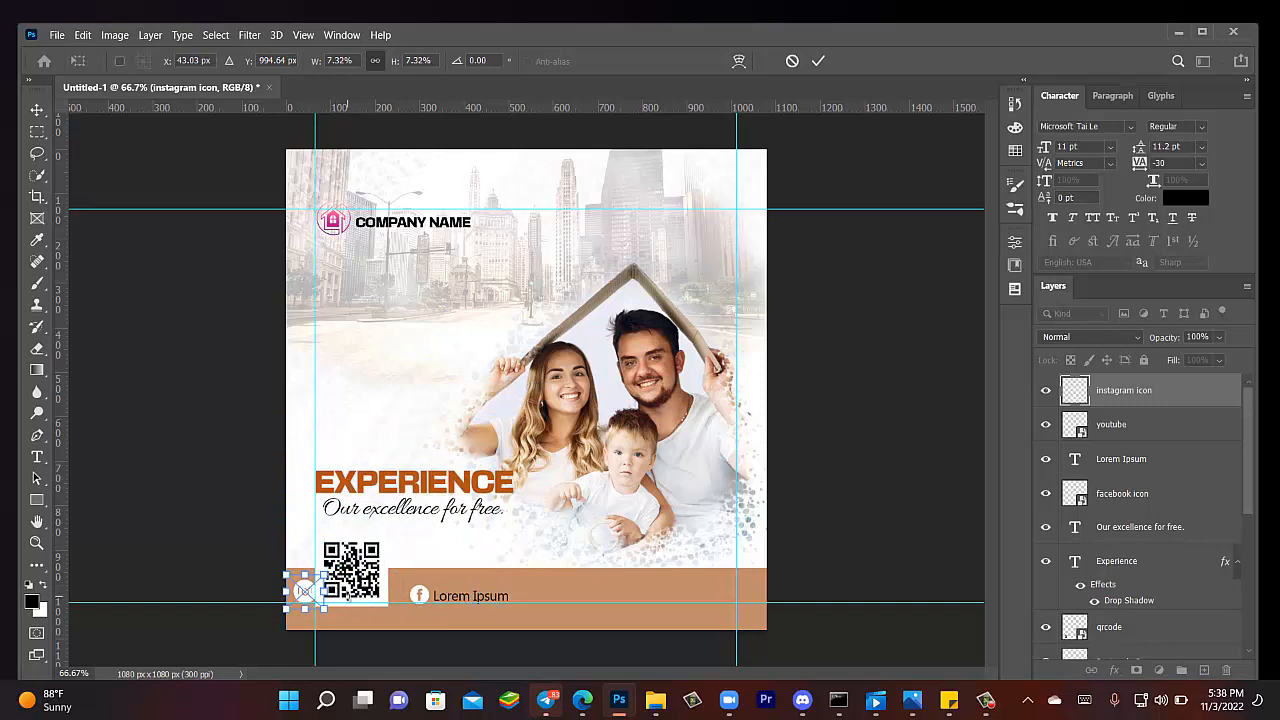
{"action": "key", "text": "Return"}
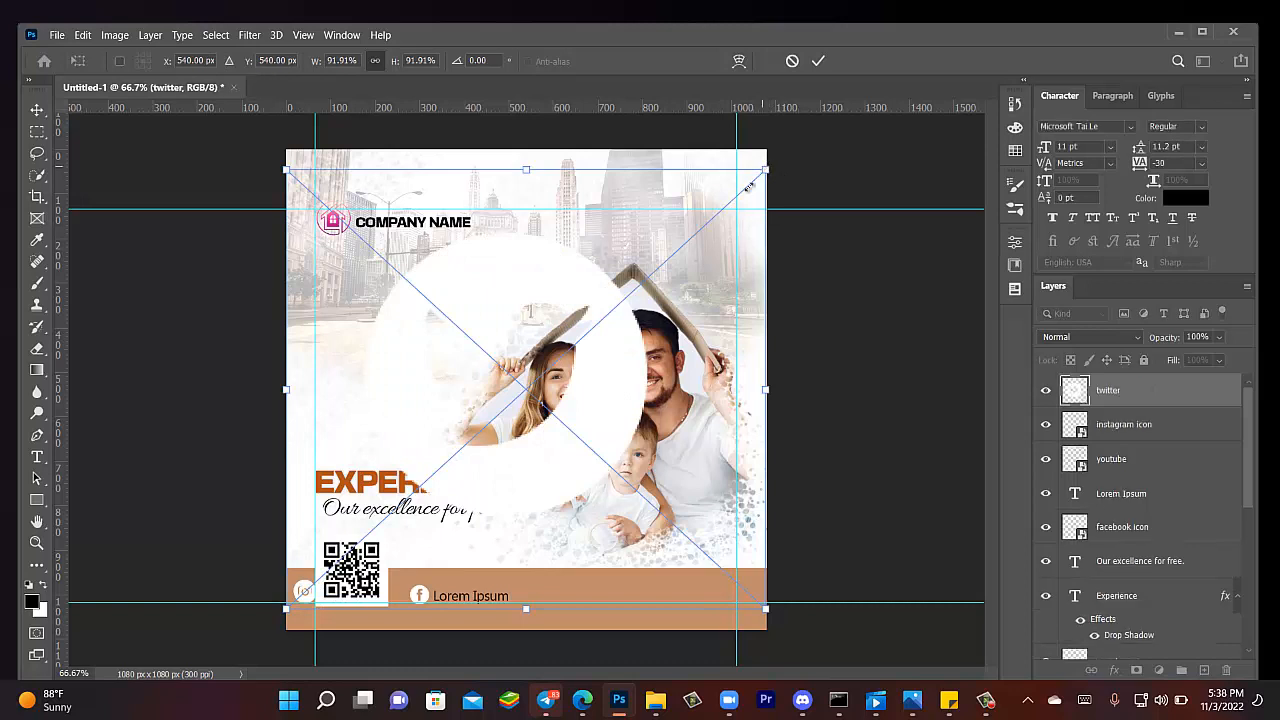
{"action": "left_click_drag", "start_coordinate": [766, 171], "coordinate": [320, 579]}
{"action": "key", "text": "Return"}
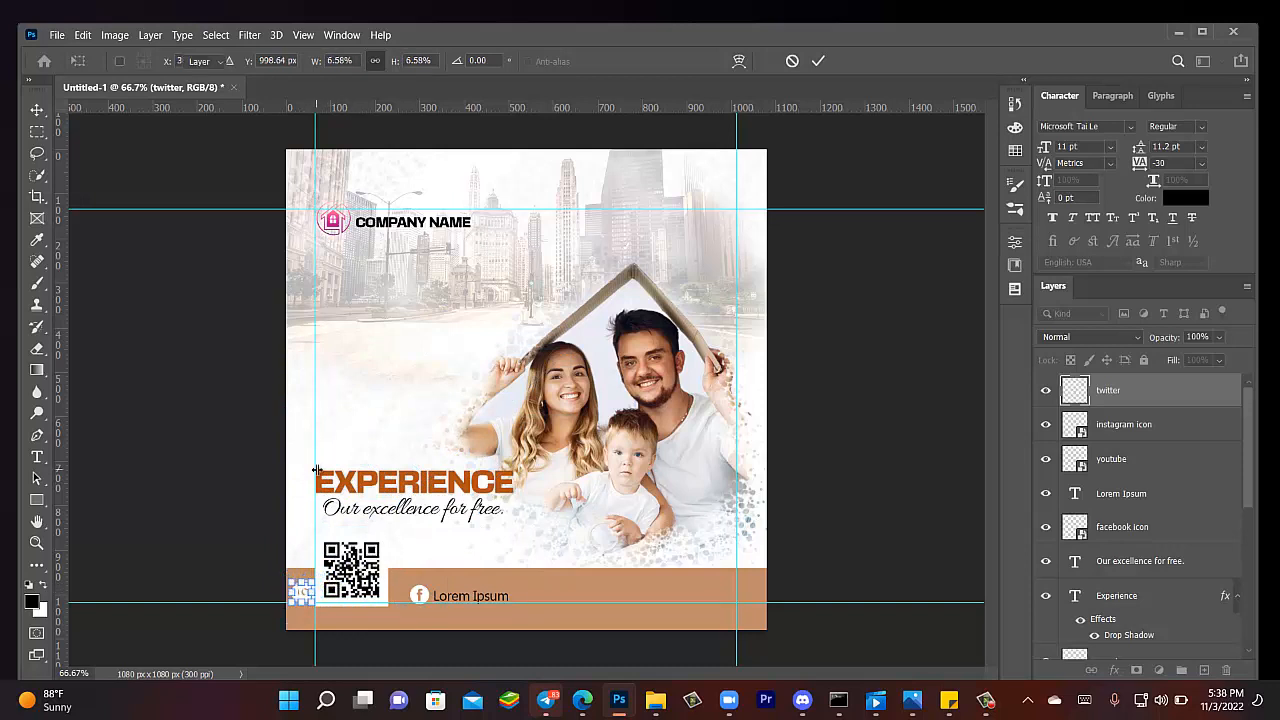
{"action": "left_click_drag", "start_coordinate": [305, 598], "coordinate": [540, 597]}
- Move Lorem Ipsum rightward and set the Instagram icon beside Facebook, undoing an accidental footer move
{"action": "left_click_drag", "start_coordinate": [500, 598], "coordinate": [622, 594]}
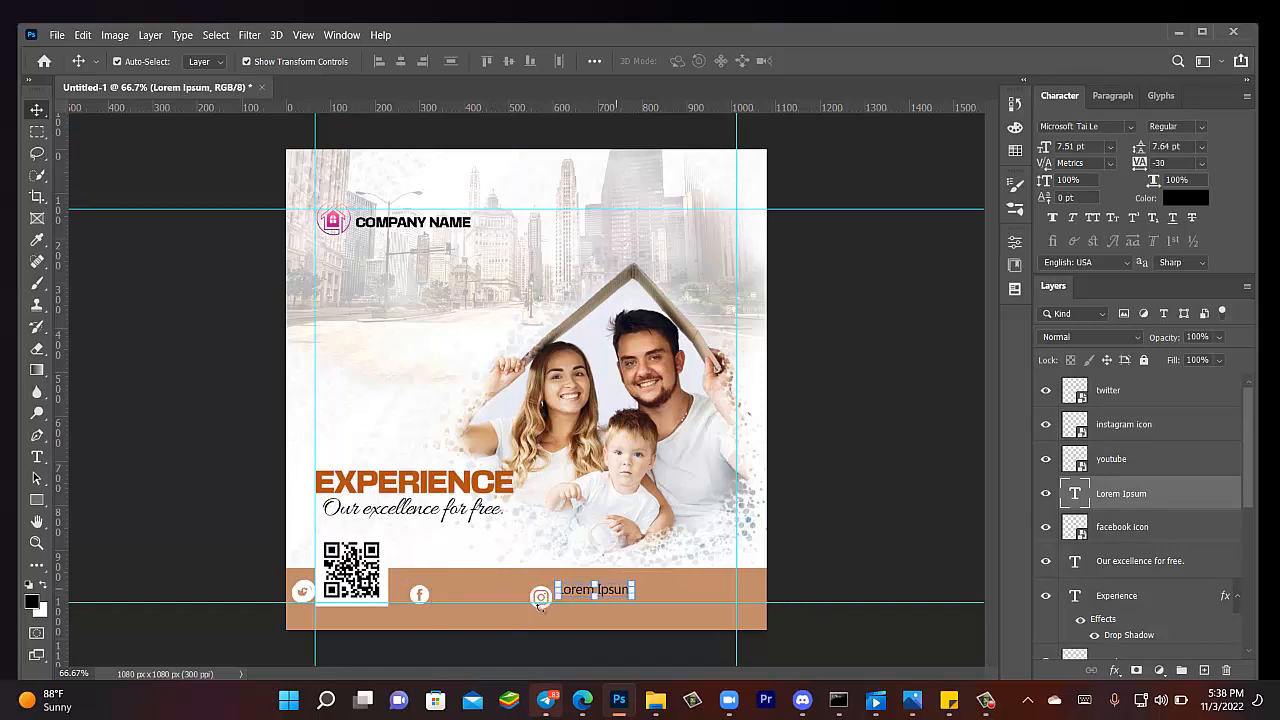
{"action": "left_click_drag", "start_coordinate": [541, 601], "coordinate": [434, 595]}
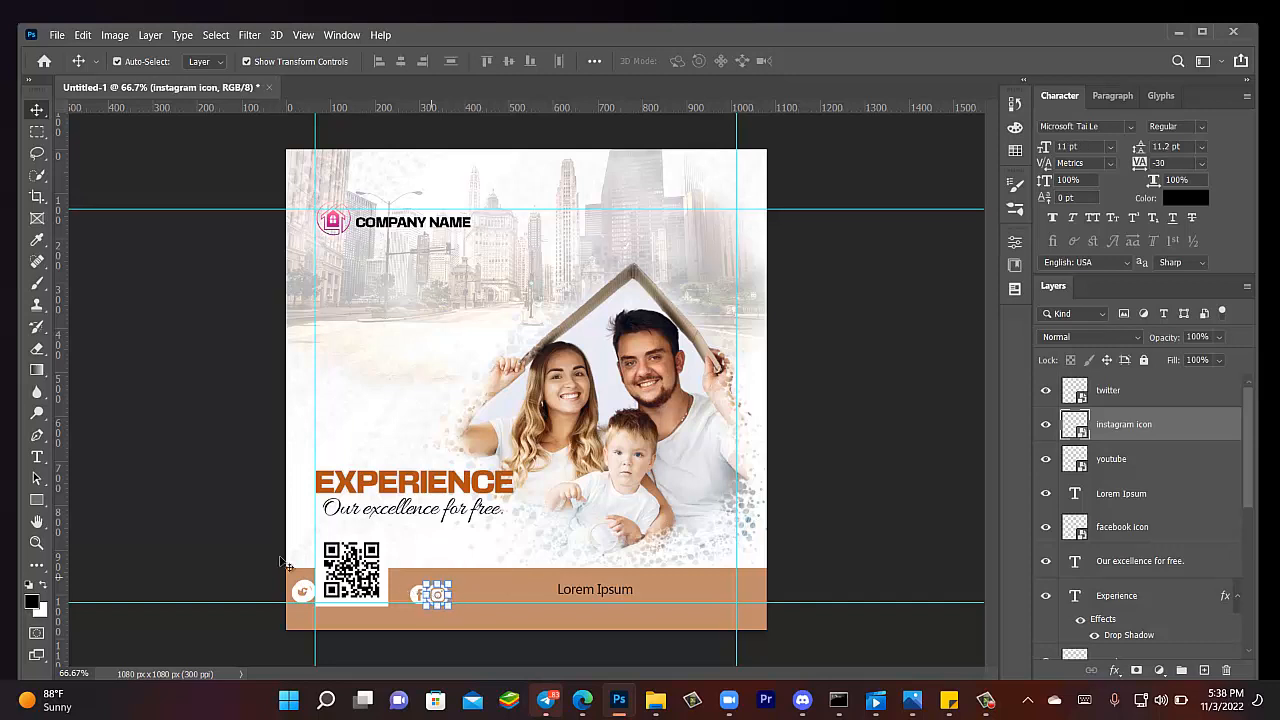
{"action": "left_click", "coordinate": [173, 523]}
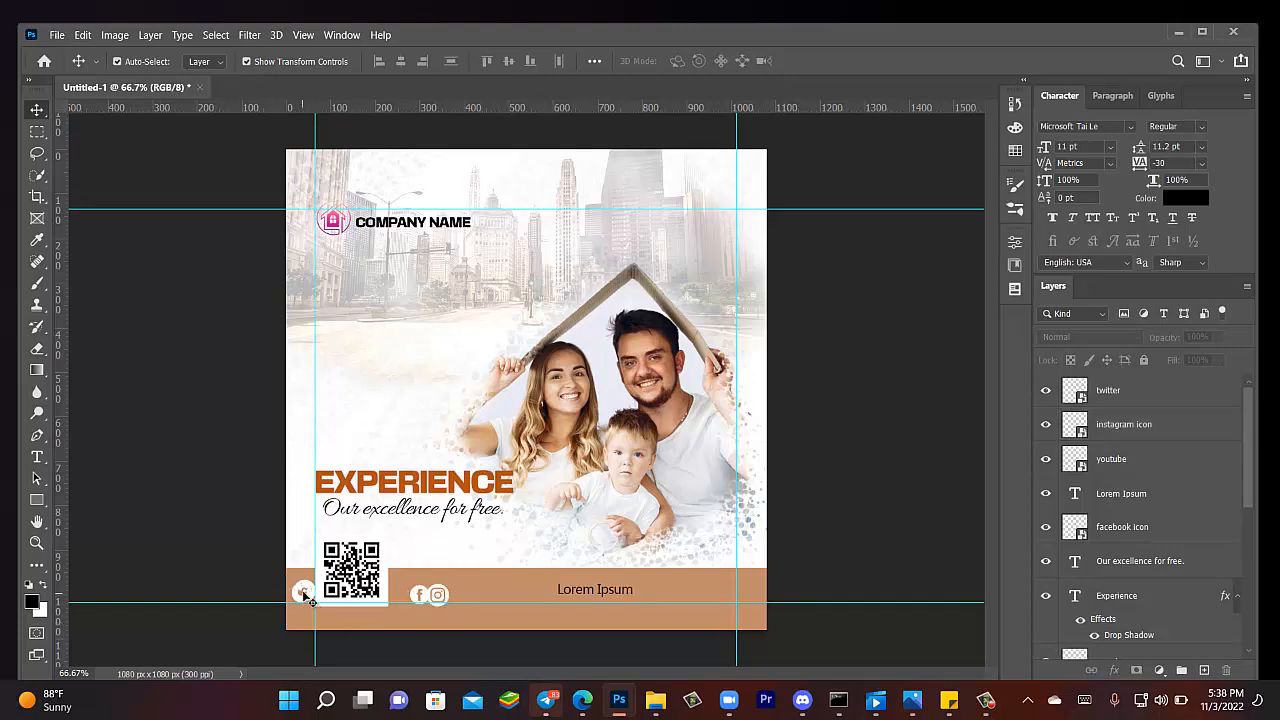
{"action": "left_click_drag", "start_coordinate": [303, 597], "coordinate": [443, 608]}
{"action": "key", "text": "ctrl+z"}
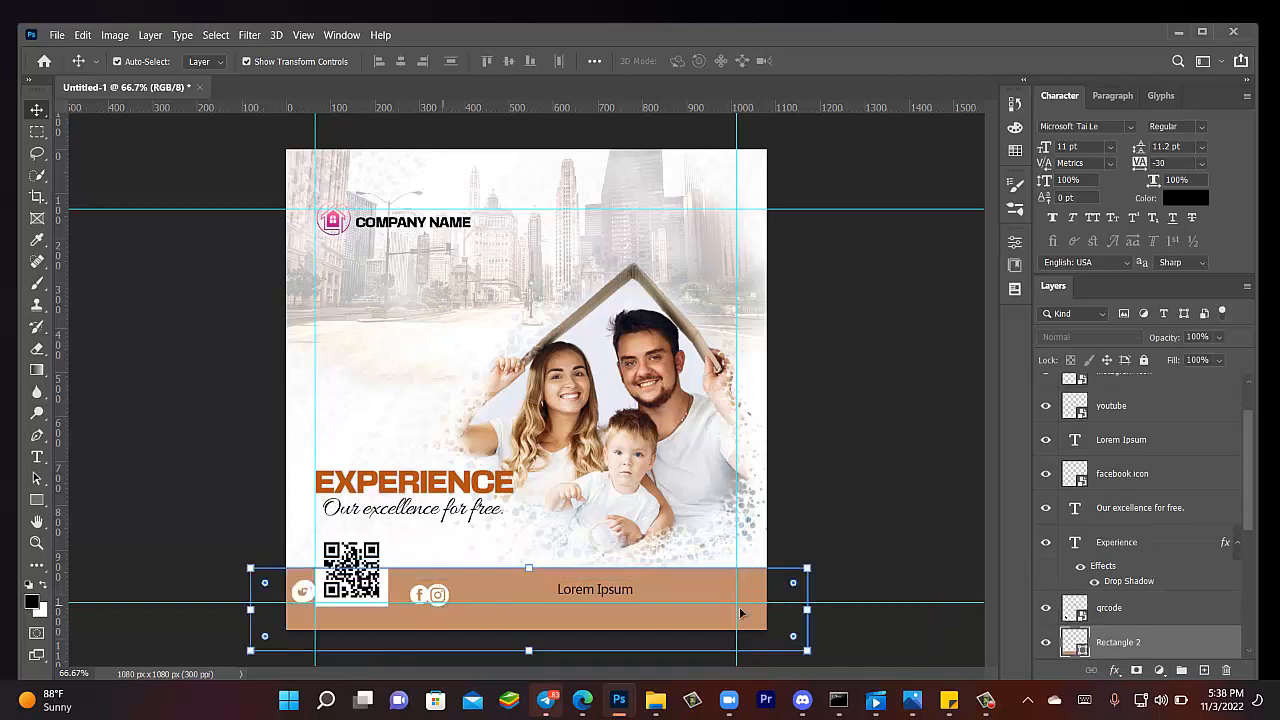
- Lock the tan footer bar (Rectangle 2) and the QR code layers
{"action": "left_click", "coordinate": [1144, 360]}
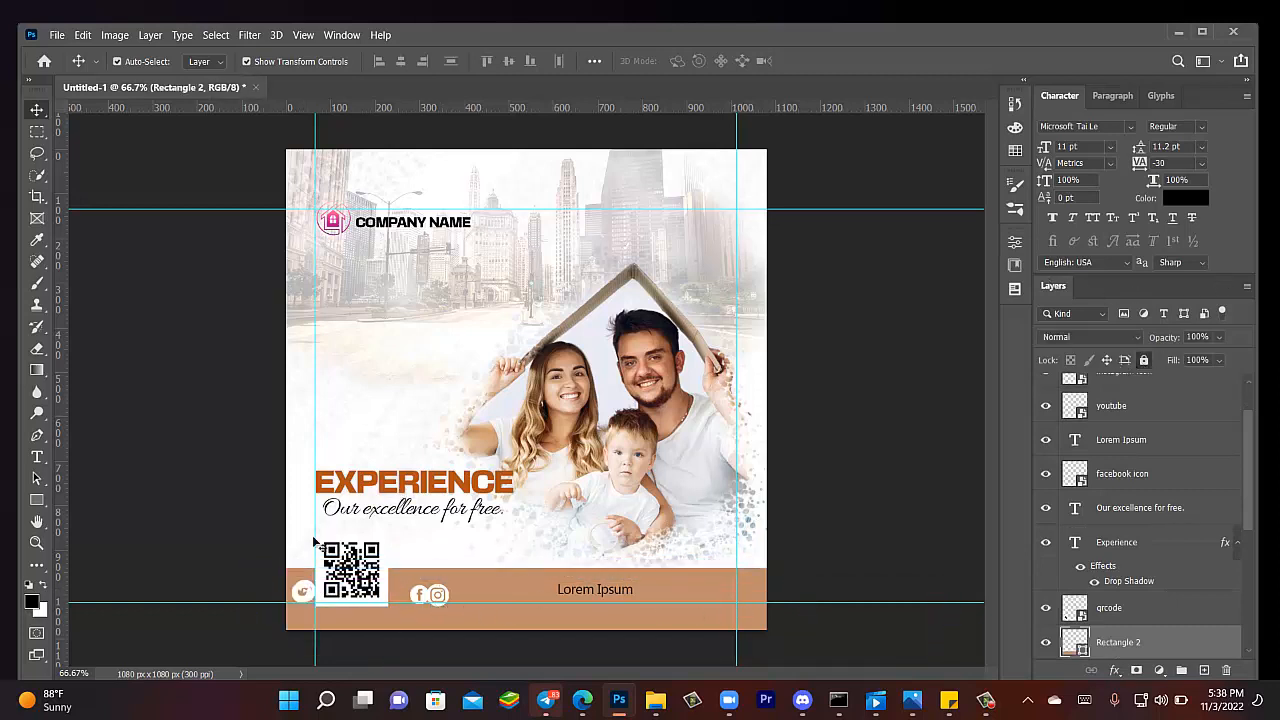
{"action": "left_click_drag", "start_coordinate": [295, 594], "coordinate": [430, 535]}
{"action": "left_click", "coordinate": [320, 558]}
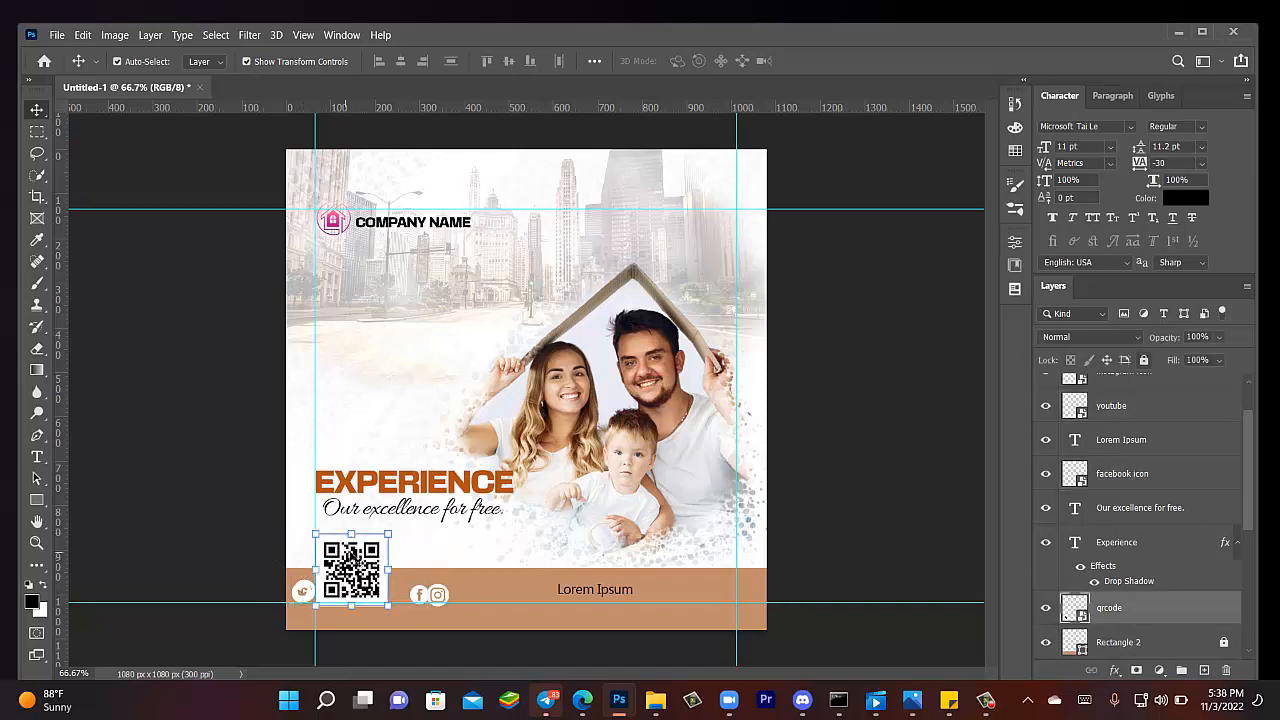
{"action": "left_click", "coordinate": [1143, 362]}
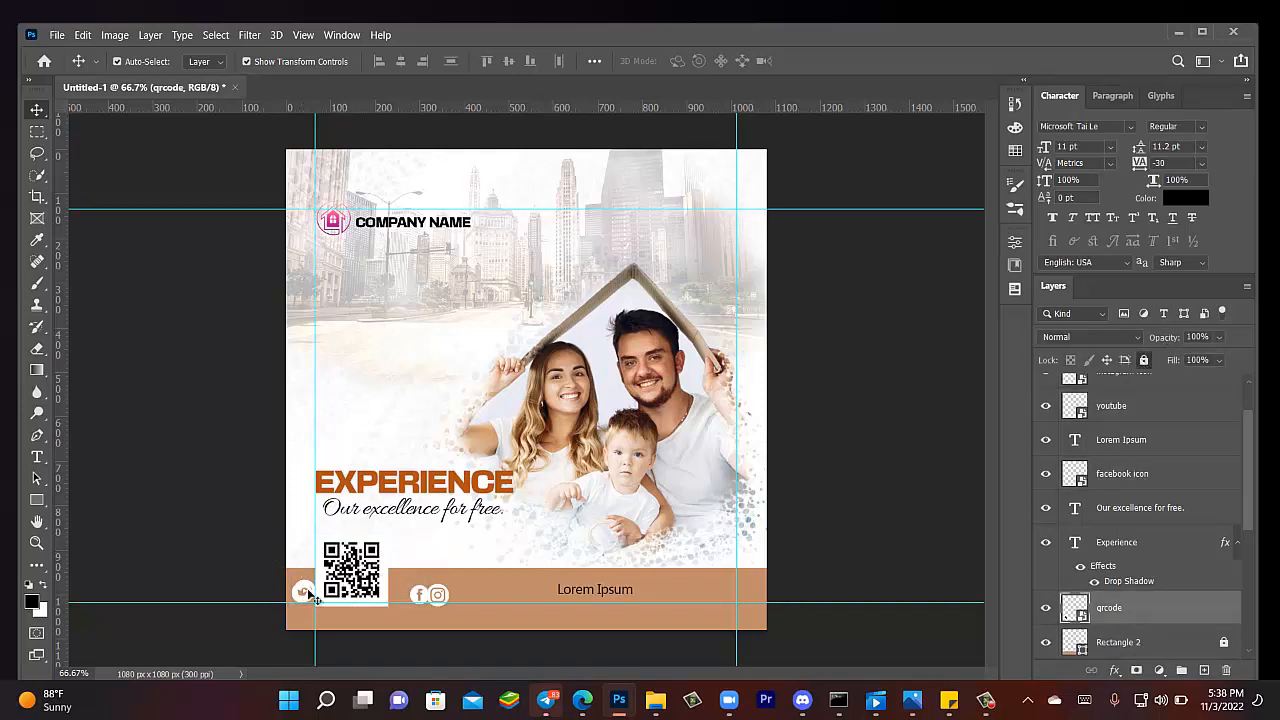
- Move the YouTube icon next to the Instagram icon
{"action": "left_click", "coordinate": [305, 596]}
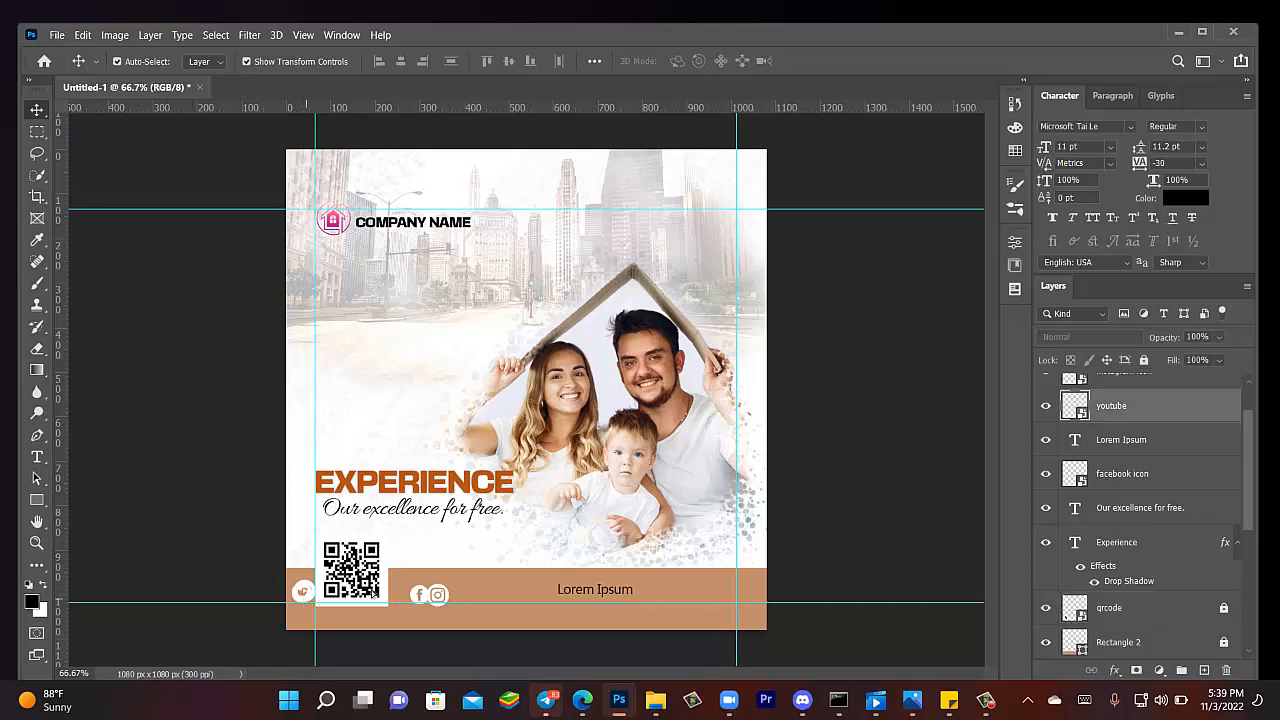
{"action": "left_click", "coordinate": [298, 592]}
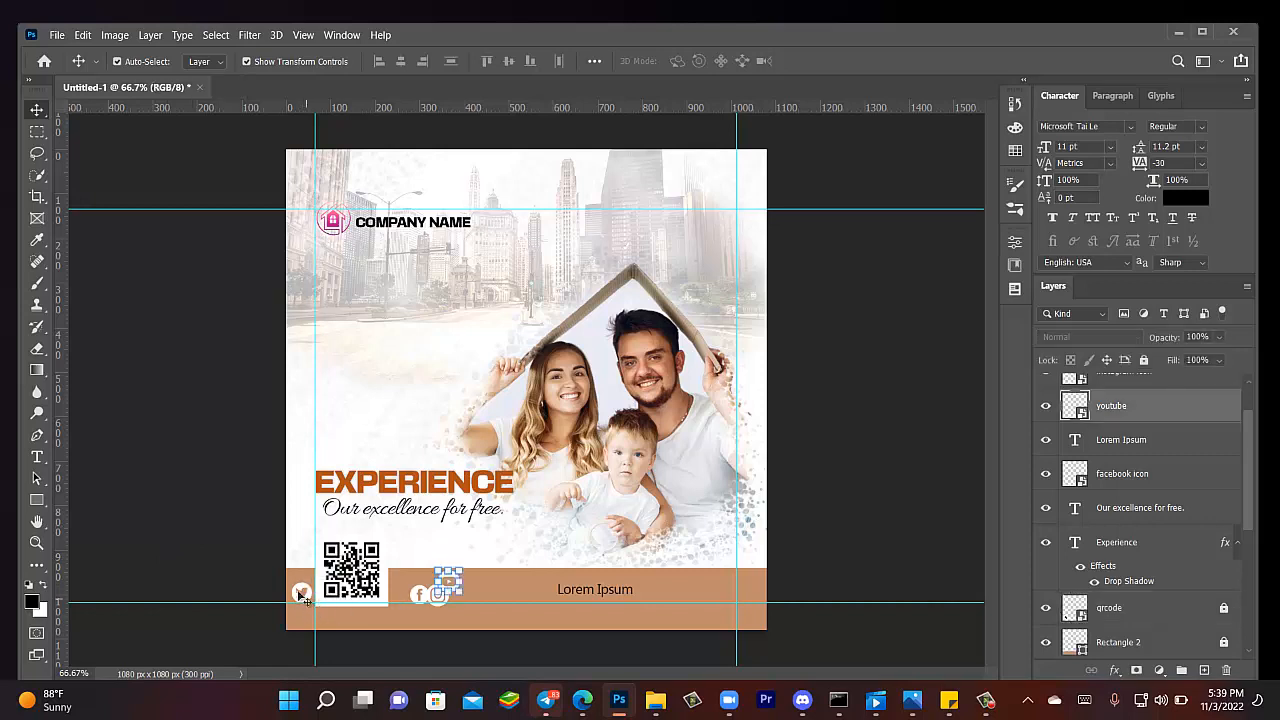
{"action": "left_click_drag", "start_coordinate": [300, 594], "coordinate": [267, 562]}
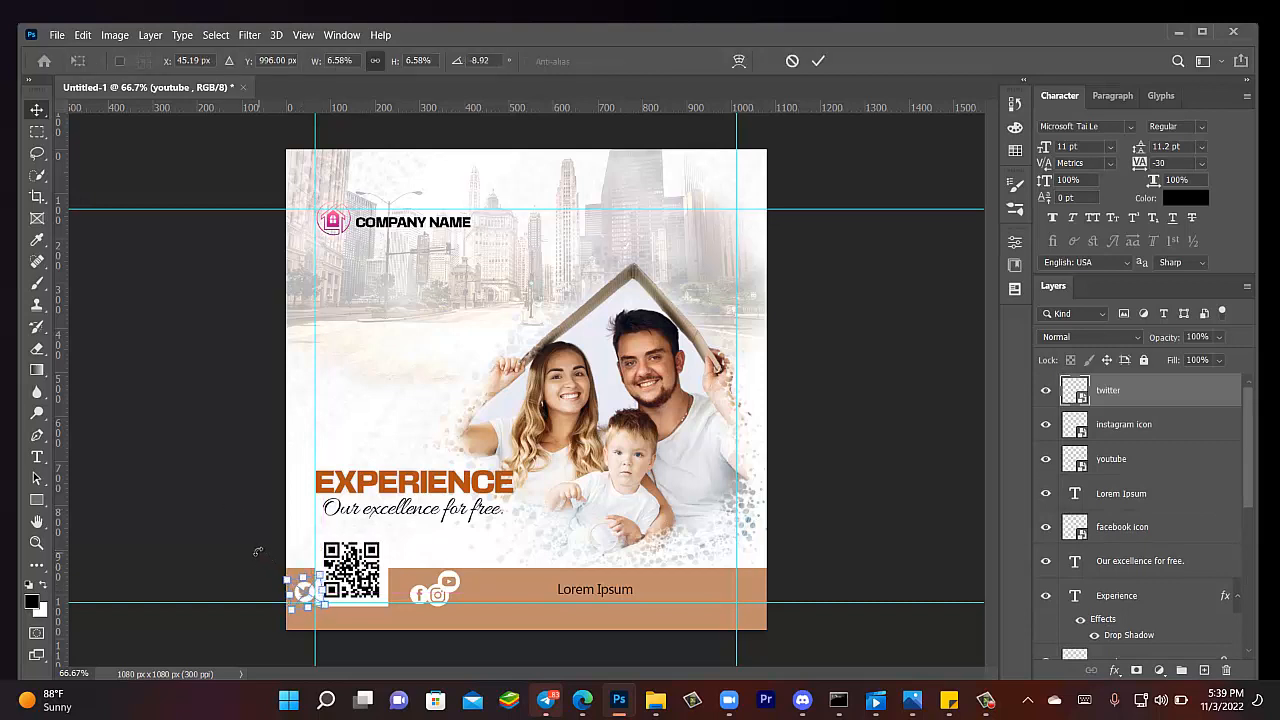
- Commit the Twitter icon and nudge the YouTube icon slightly up and right
{"action": "left_click", "coordinate": [36, 110]}
{"action": "left_click", "coordinate": [188, 462]}
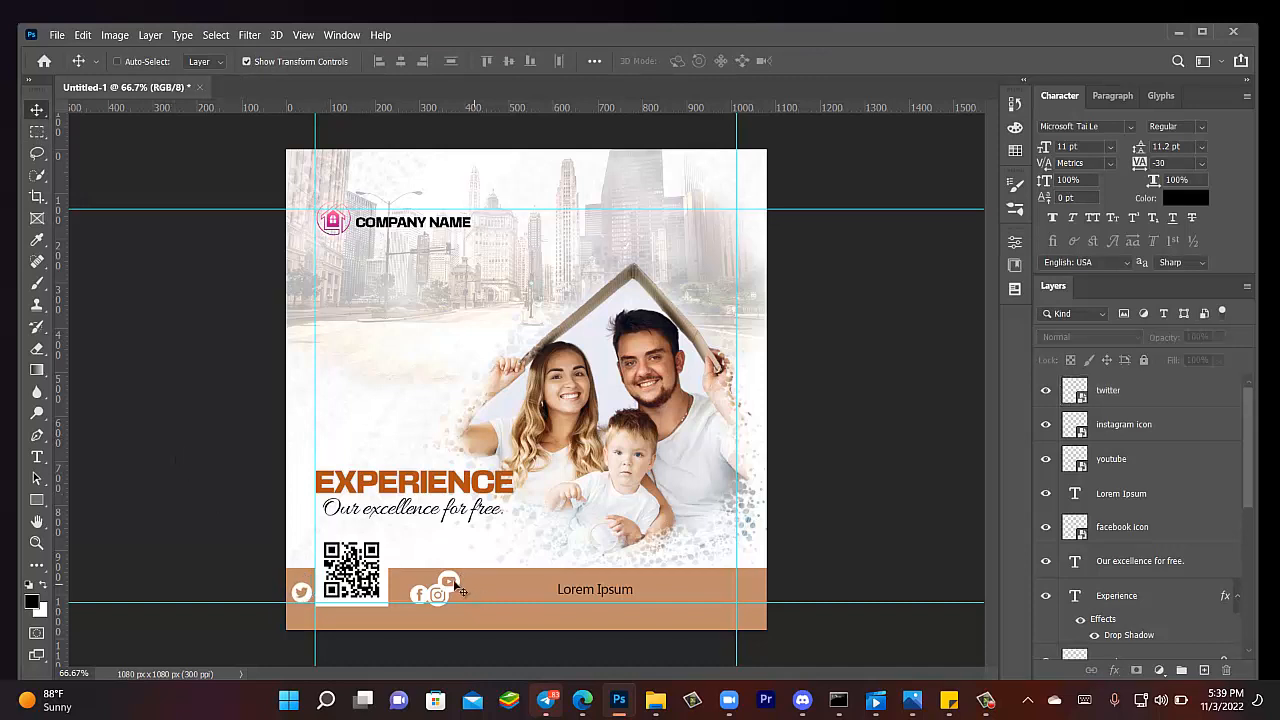
{"action": "left_click", "coordinate": [449, 581], "text": "ctrl"}
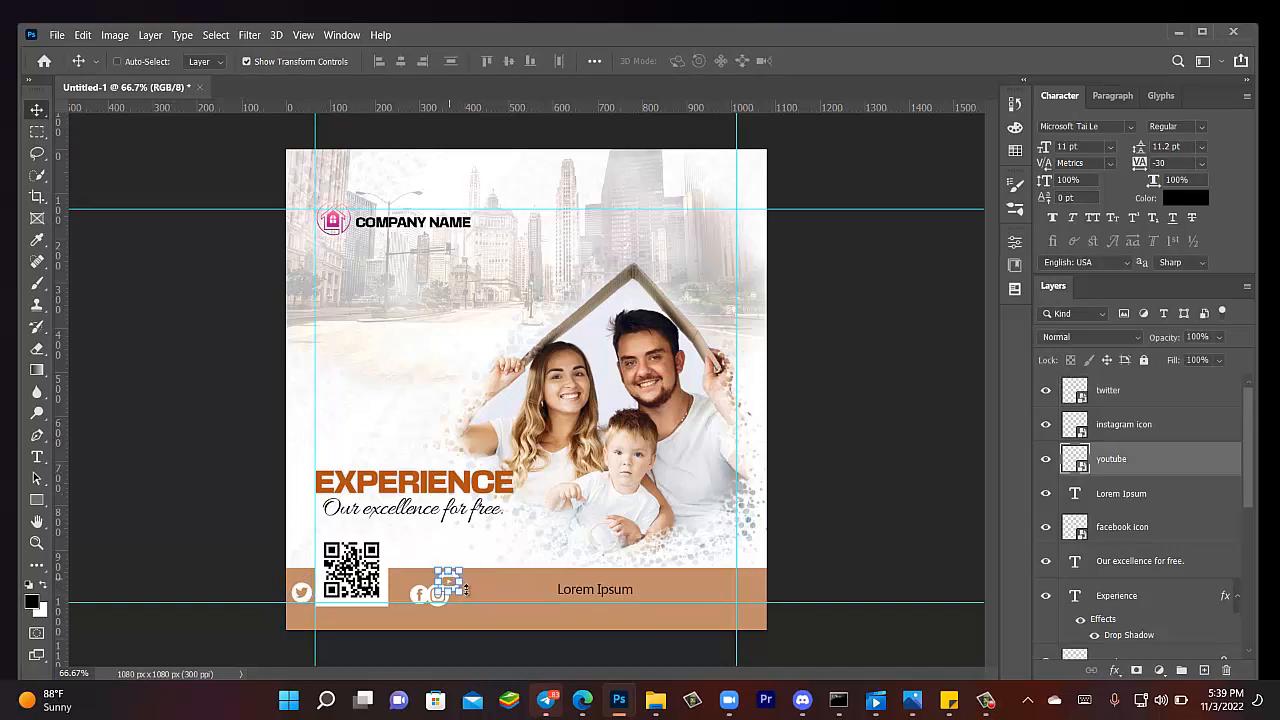
{"action": "key", "text": "ctrl+t"}
{"action": "left_click_drag", "start_coordinate": [450, 582], "coordinate": [458, 580]}
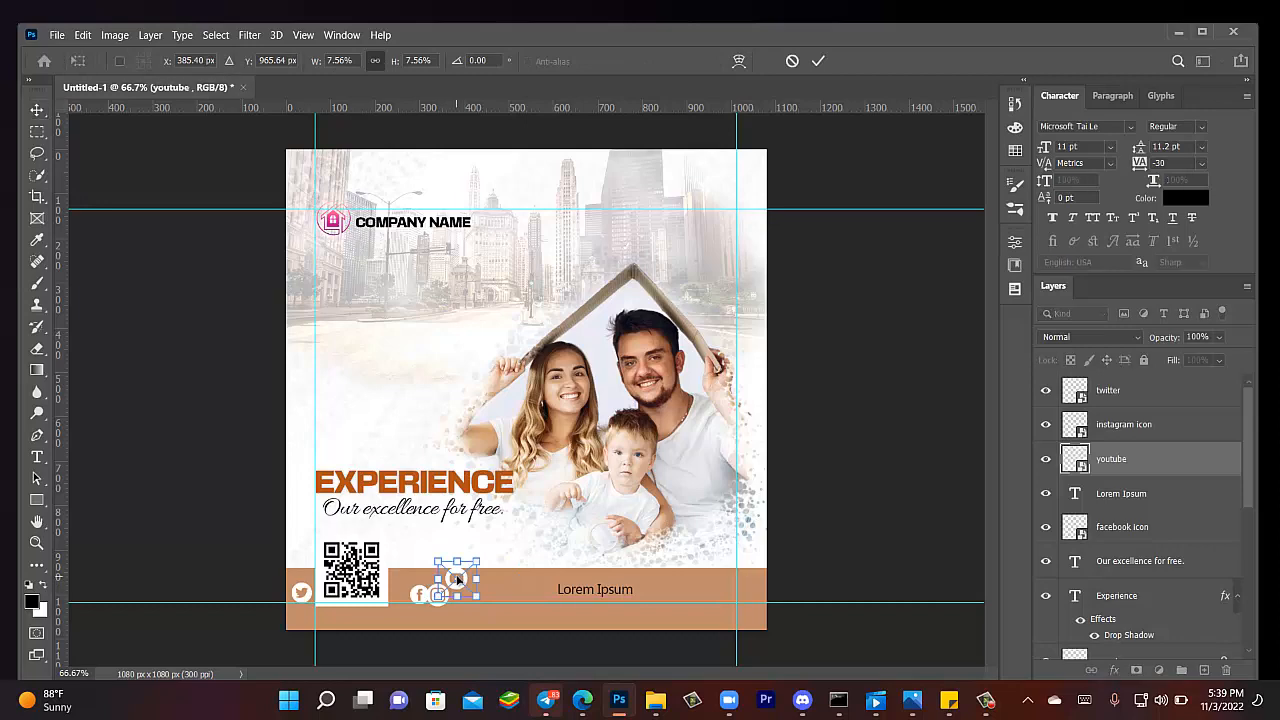
{"action": "key", "text": "ctrl+plus"}
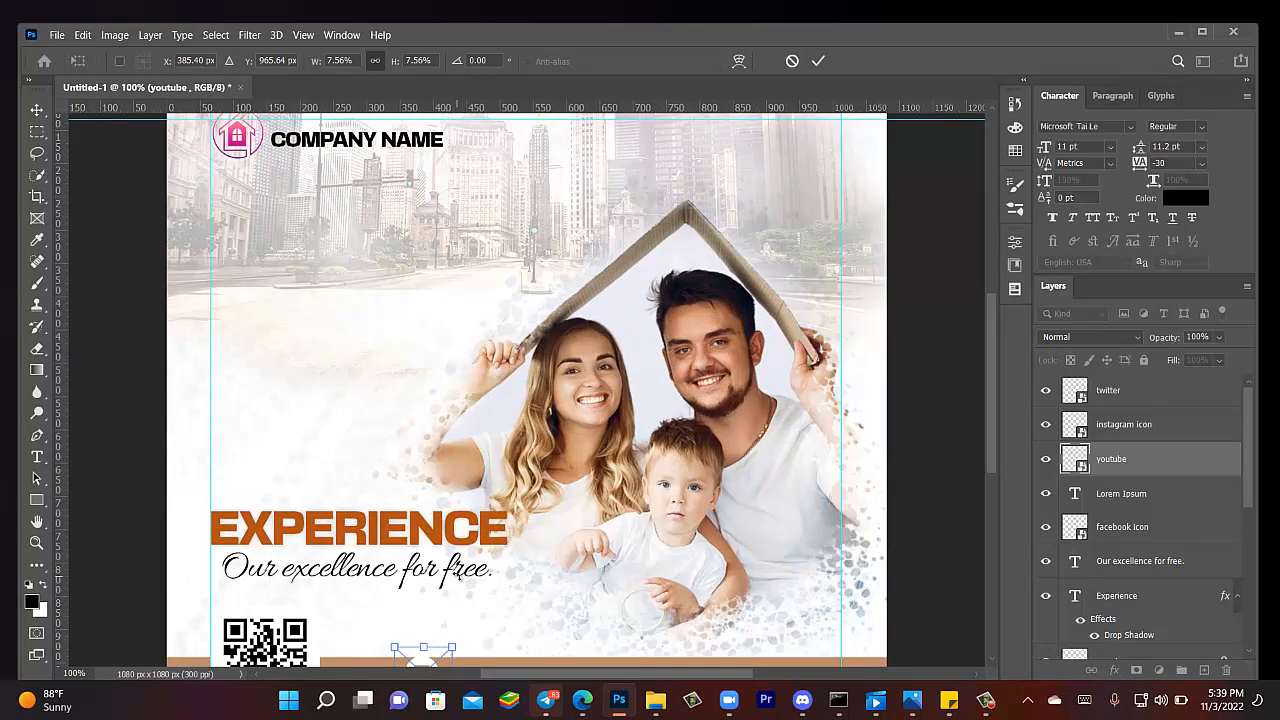
{"action": "key", "text": "ctrl+plus"}
{"action": "key", "text": "ctrl+plus"}
{"action": "left_click_drag", "start_coordinate": [455, 576], "coordinate": [395, 146]}
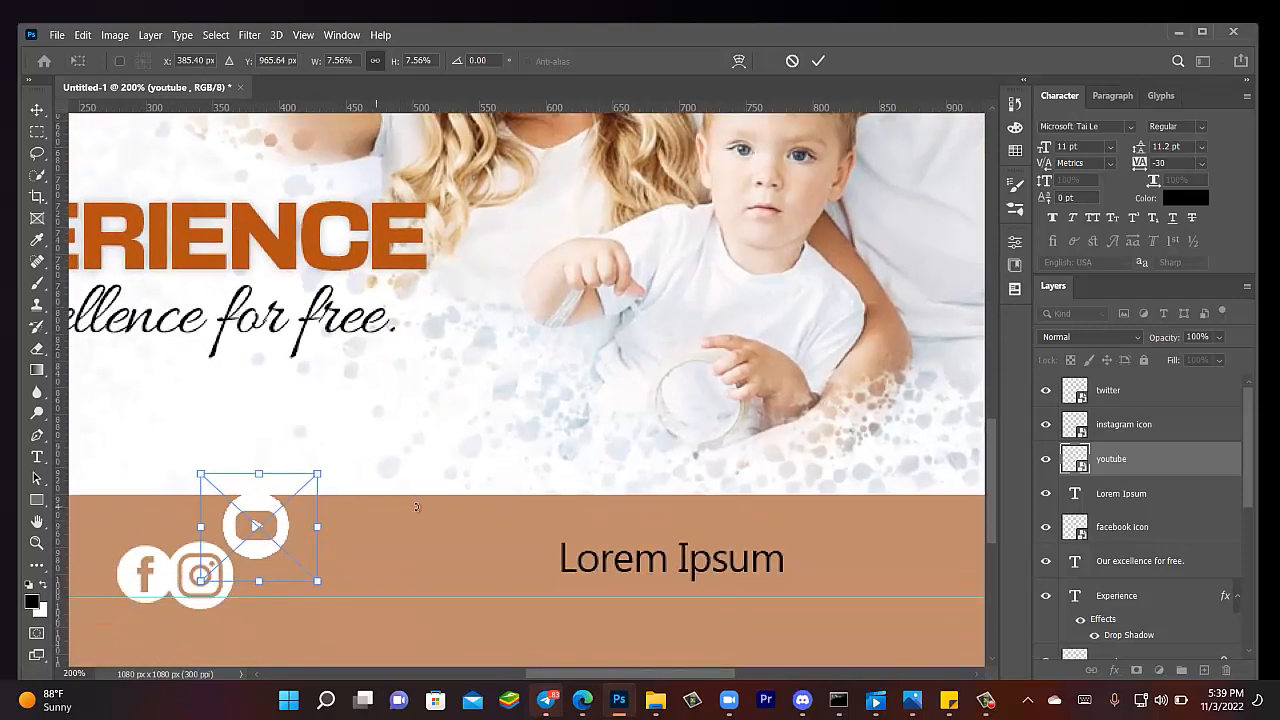
{"action": "left_click", "coordinate": [38, 104]}
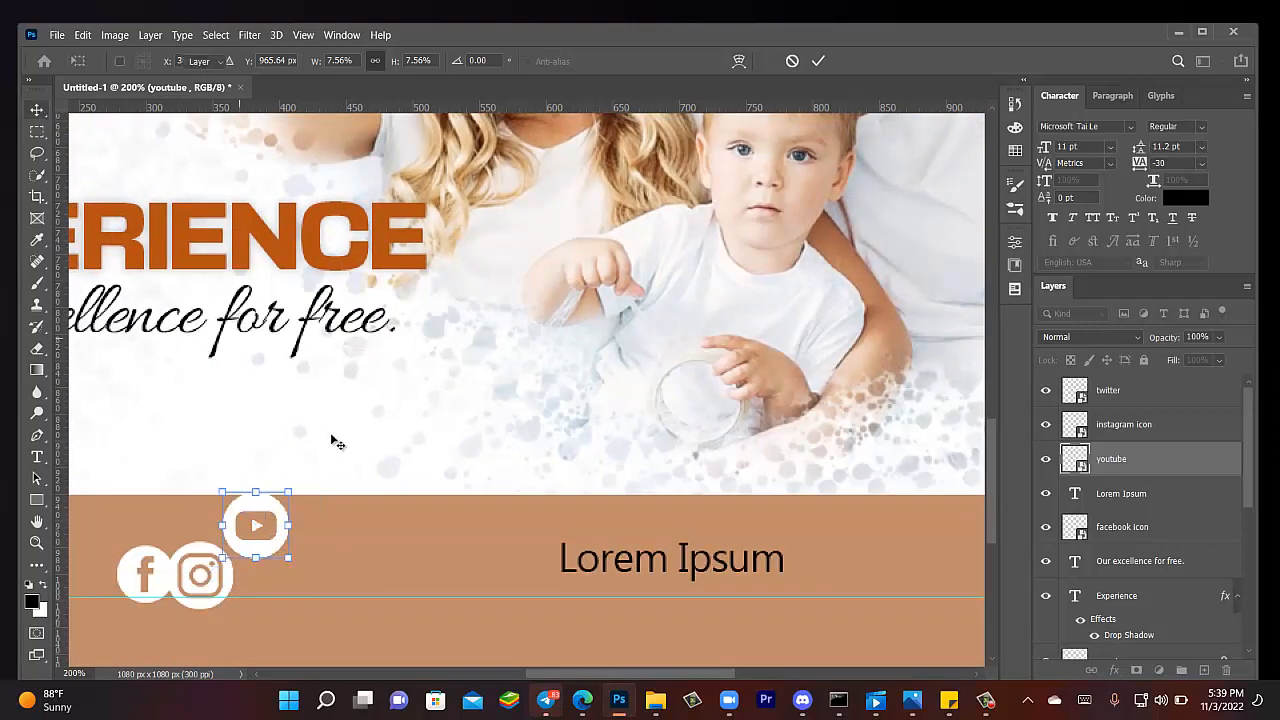
- Zoom out to check the whole design, then zoom in close on the social icons
{"action": "key", "text": "z"}
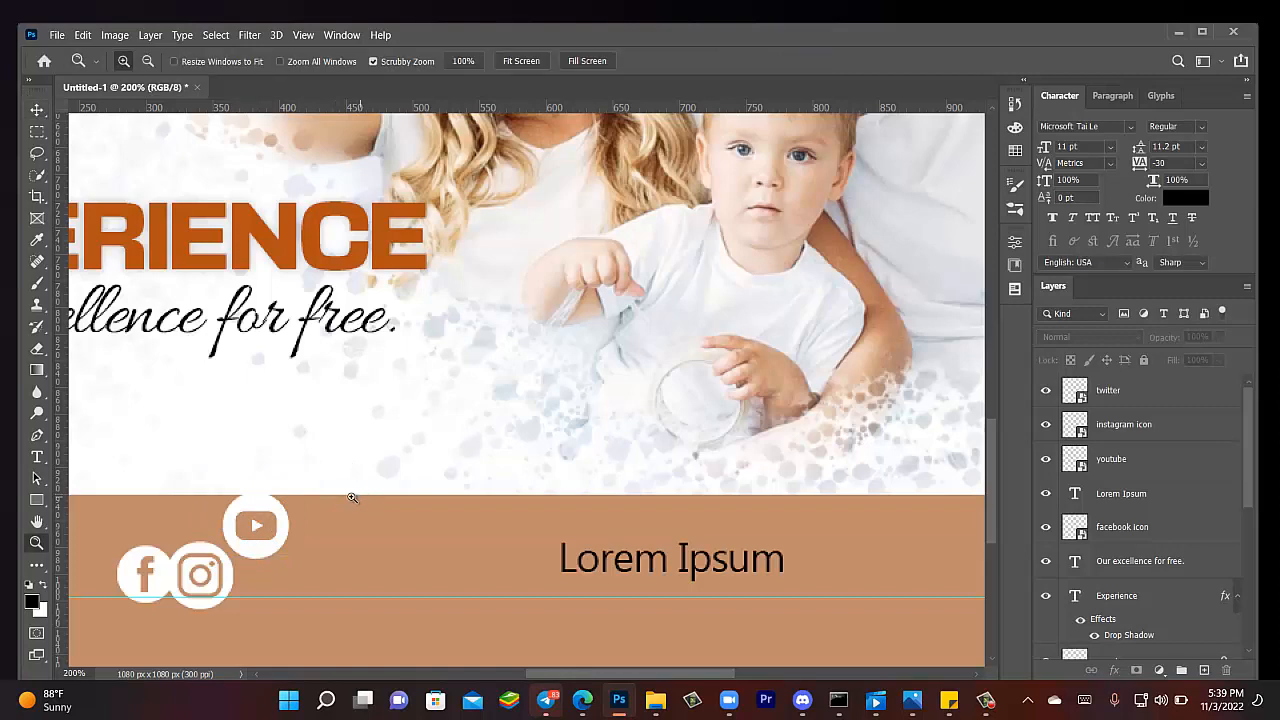
{"action": "left_click", "coordinate": [147, 62]}
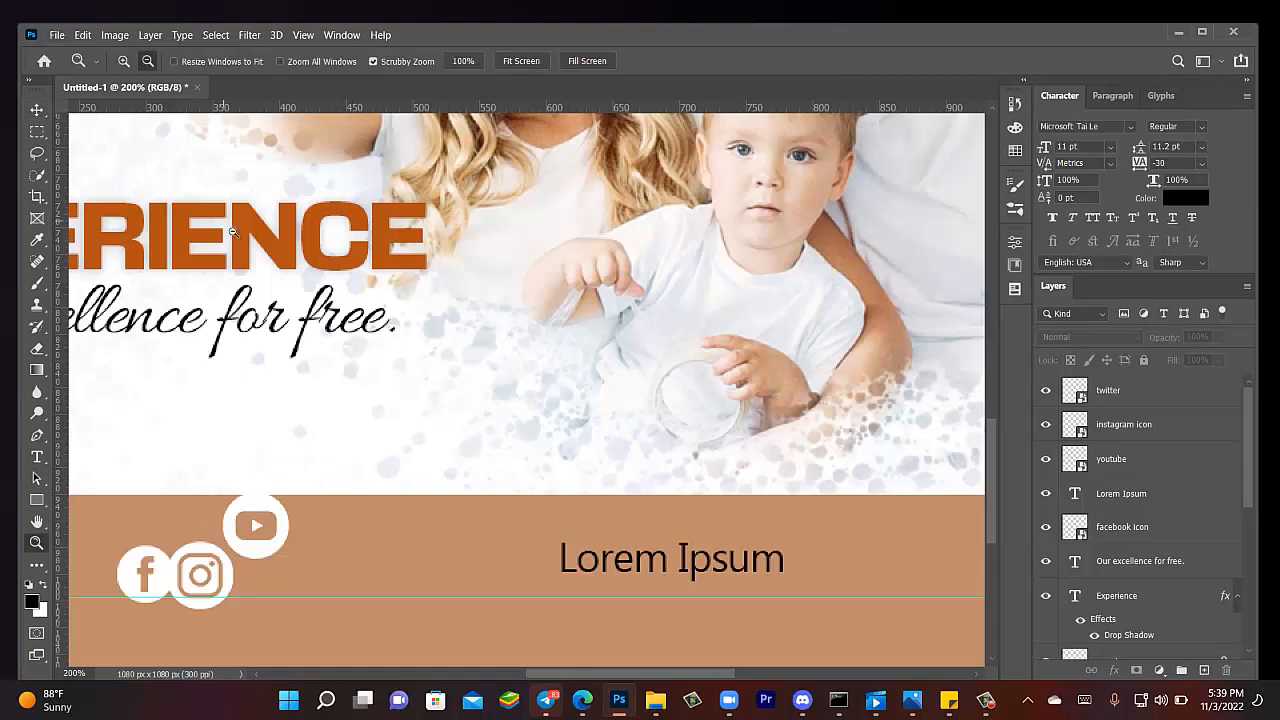
{"action": "left_click", "coordinate": [251, 429]}
{"action": "left_click", "coordinate": [229, 477]}
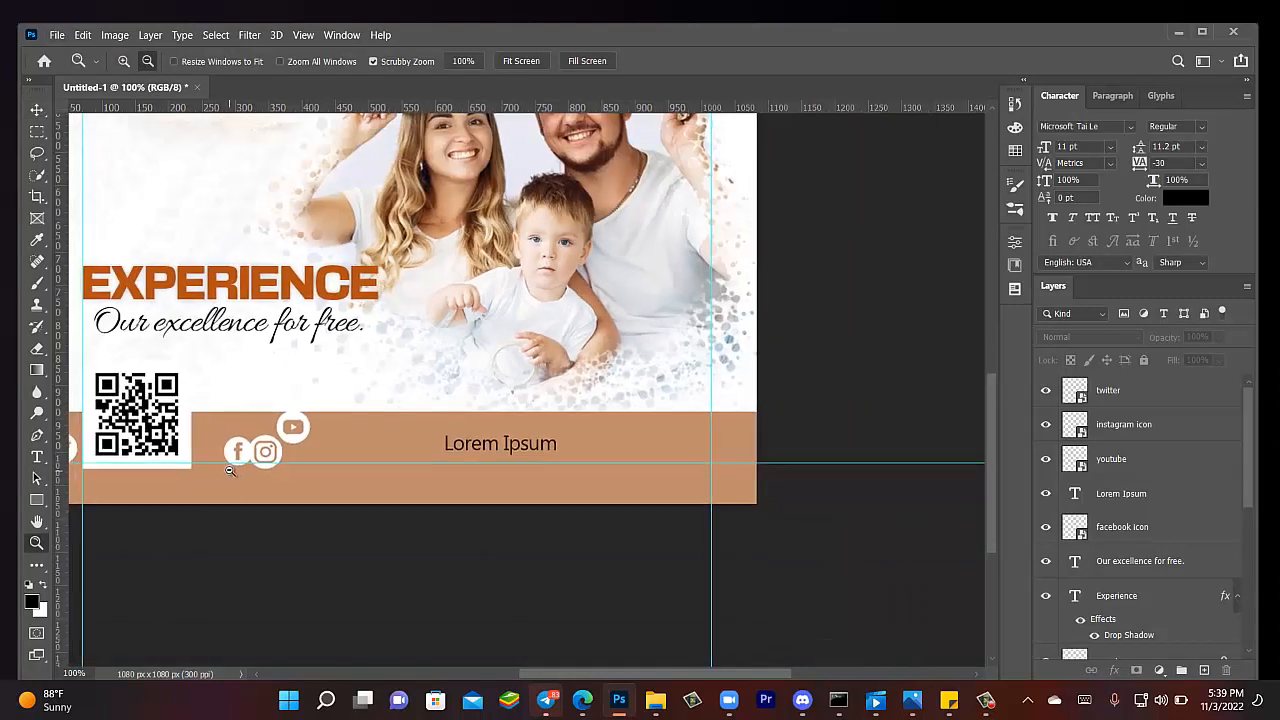
{"action": "left_click", "coordinate": [282, 435]}
{"action": "left_click", "coordinate": [122, 62]}
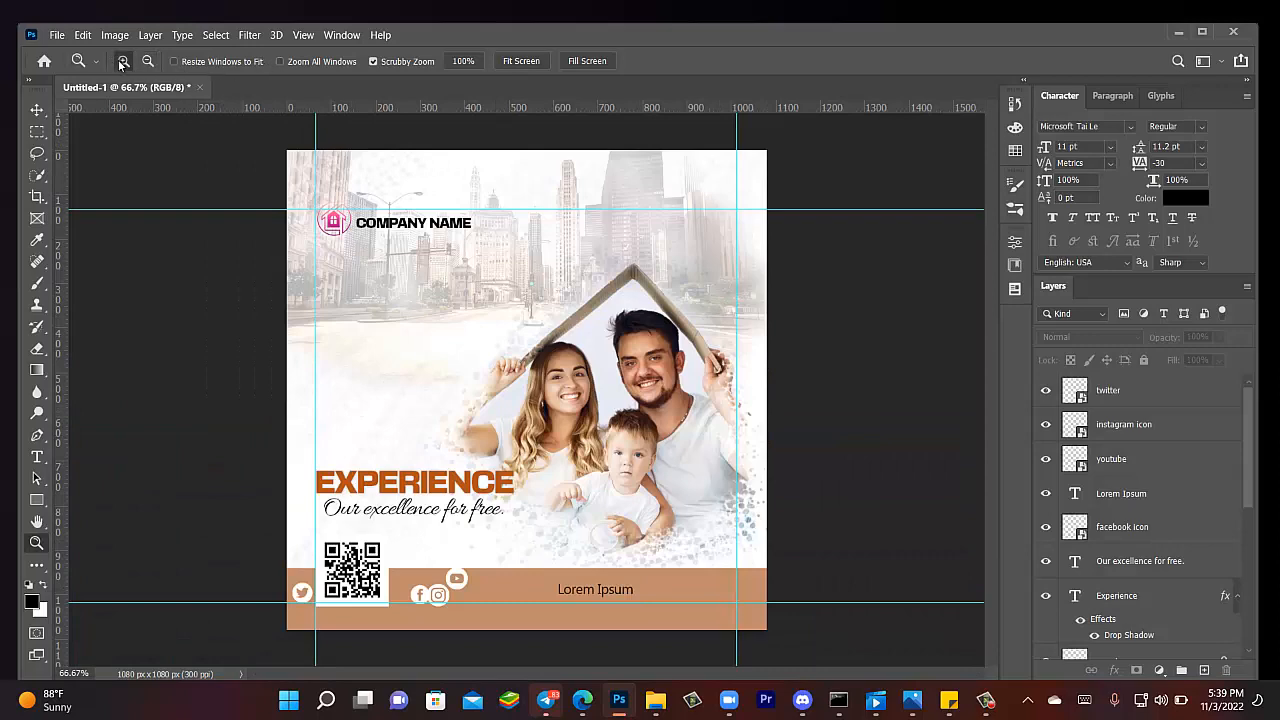
{"action": "left_click", "coordinate": [437, 597]}
{"action": "left_click", "coordinate": [437, 612]}
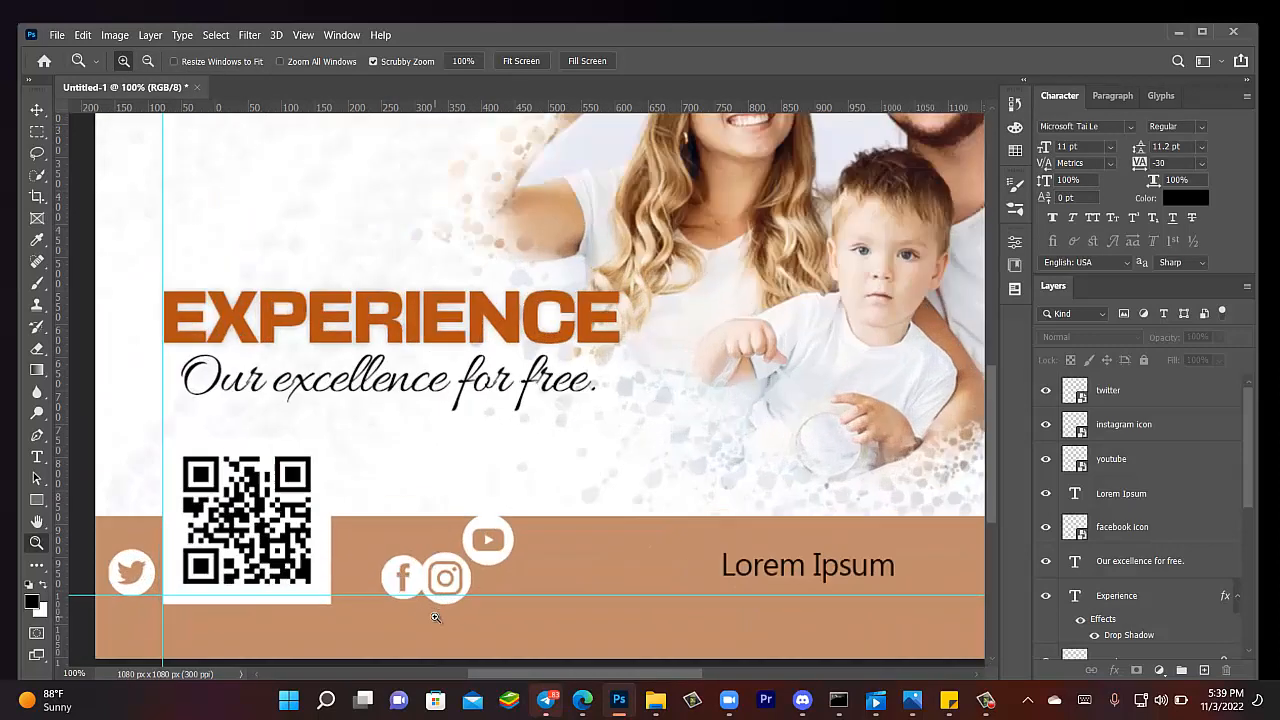
{"action": "left_click", "coordinate": [437, 620]}
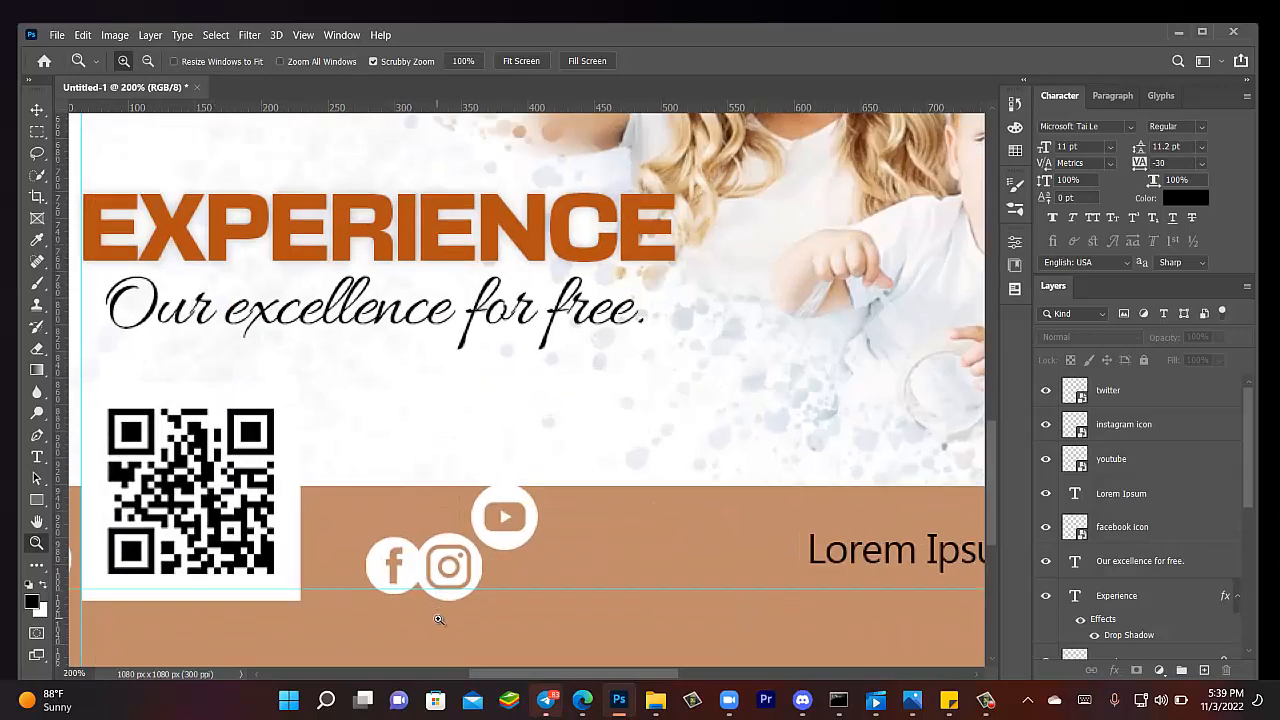
- Drag the Twitter and YouTube icons into one row after the Instagram icon
{"action": "left_click", "coordinate": [37, 110]}
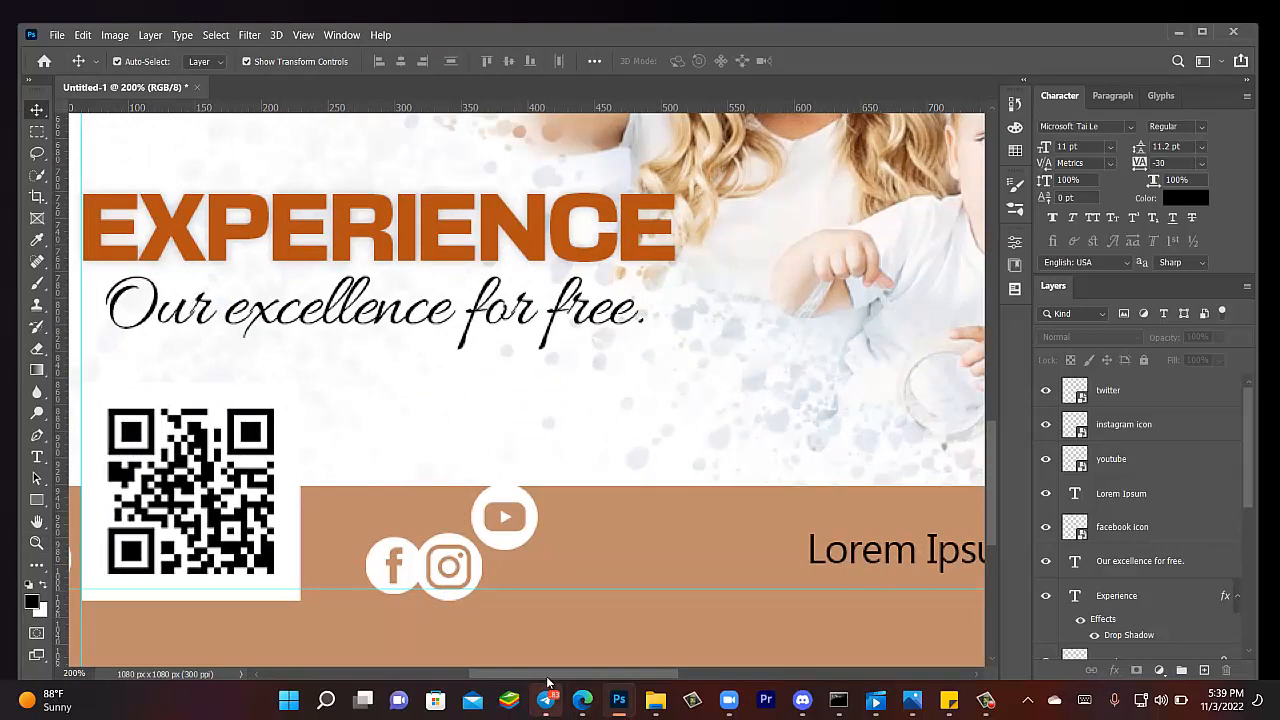
{"action": "left_click_drag", "start_coordinate": [547, 679], "coordinate": [517, 678]}
{"action": "left_click", "coordinate": [185, 580]}
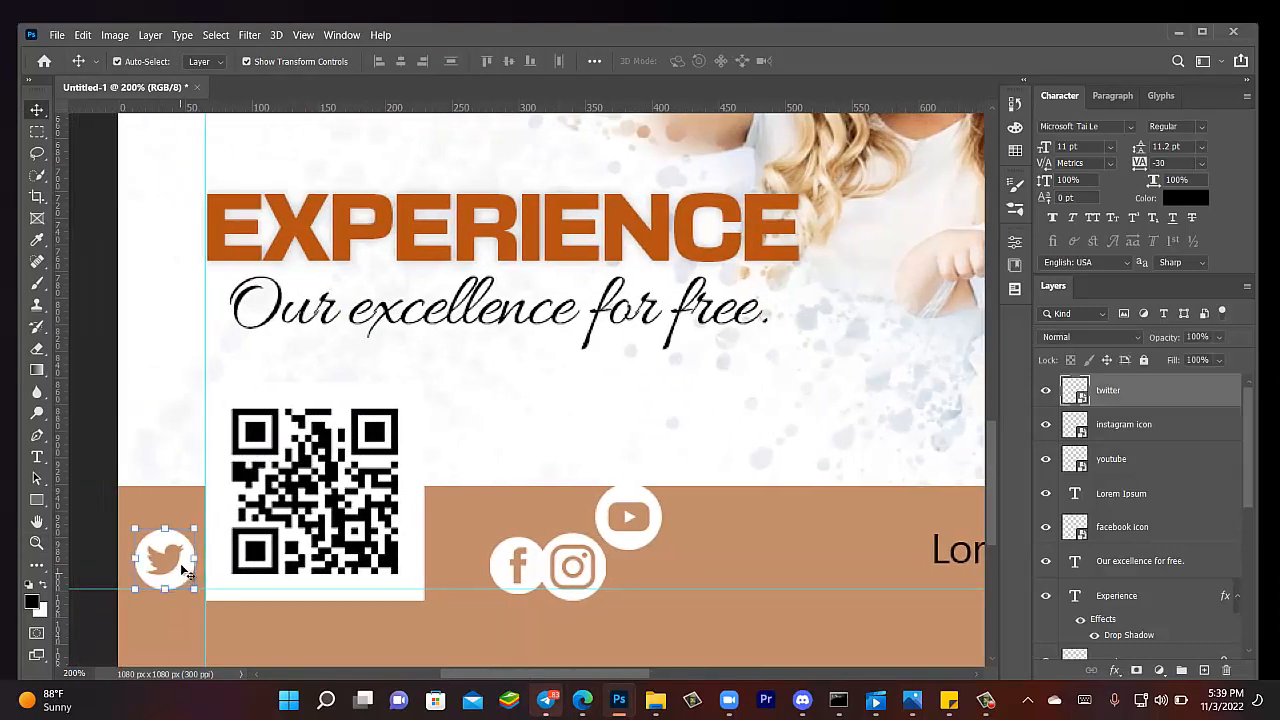
{"action": "left_click_drag", "start_coordinate": [187, 578], "coordinate": [624, 577]}
{"action": "left_click", "coordinate": [689, 559]}
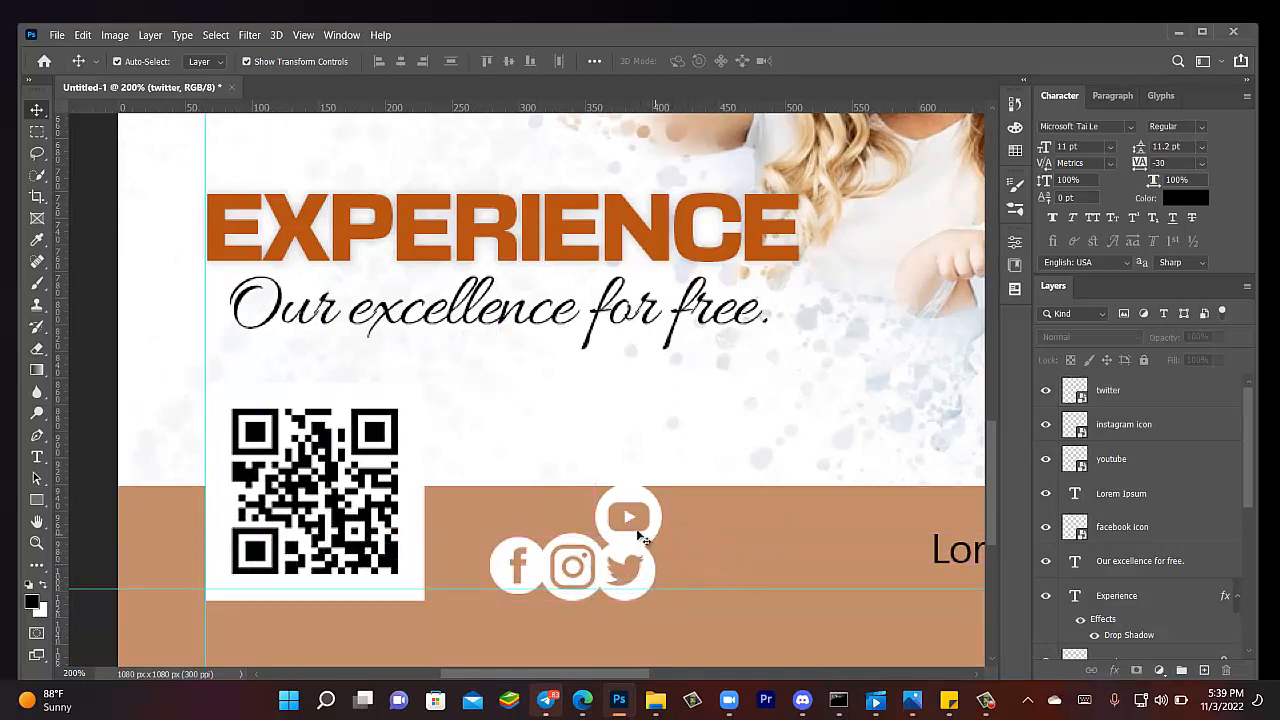
{"action": "left_click_drag", "start_coordinate": [650, 521], "coordinate": [708, 577]}
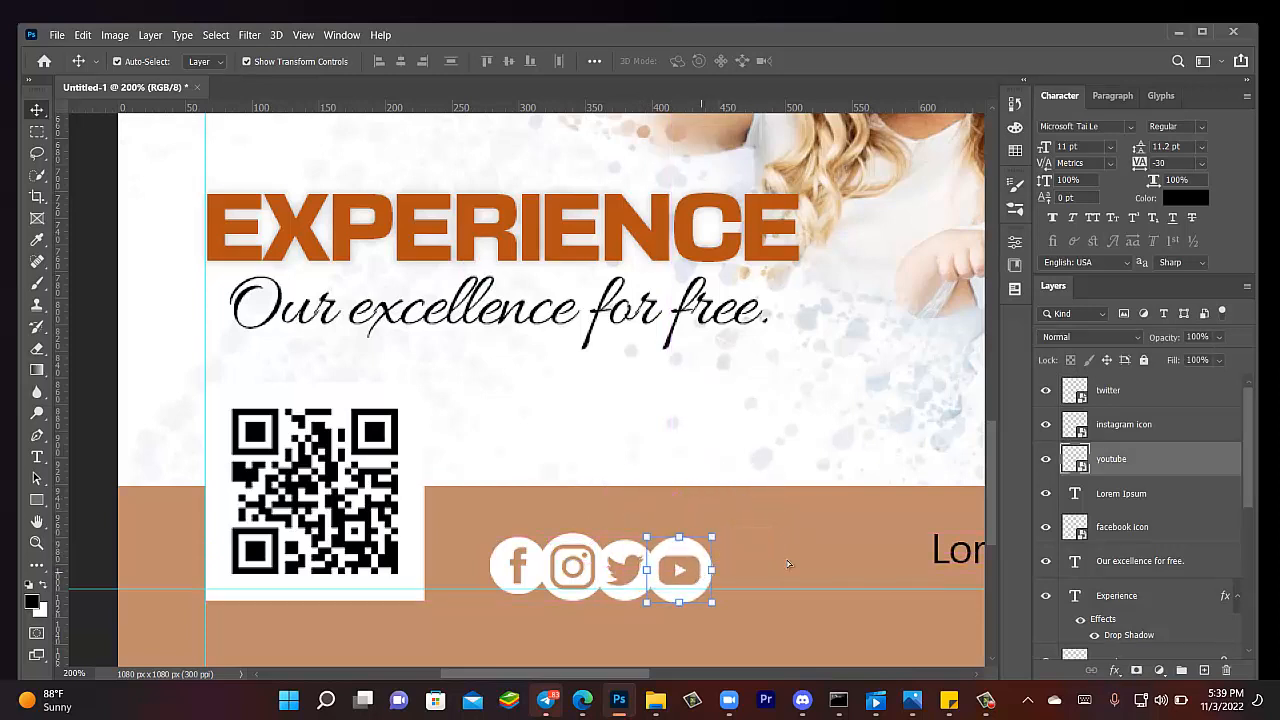
{"action": "left_click_drag", "start_coordinate": [781, 520], "coordinate": [488, 599]}
{"action": "key", "text": "ctrl+minus"}
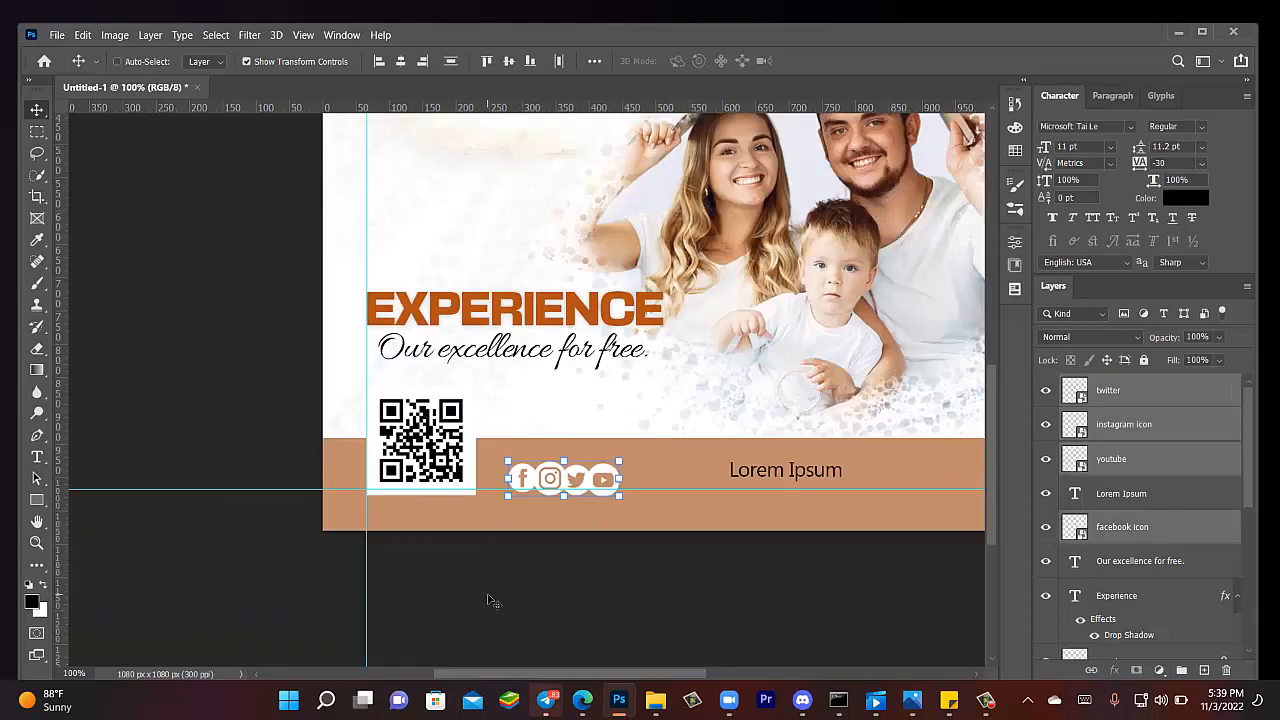
- Put Lorem Ipsum under the social icon row and shift both left toward the QR code
{"action": "key", "text": "ctrl+minus"}
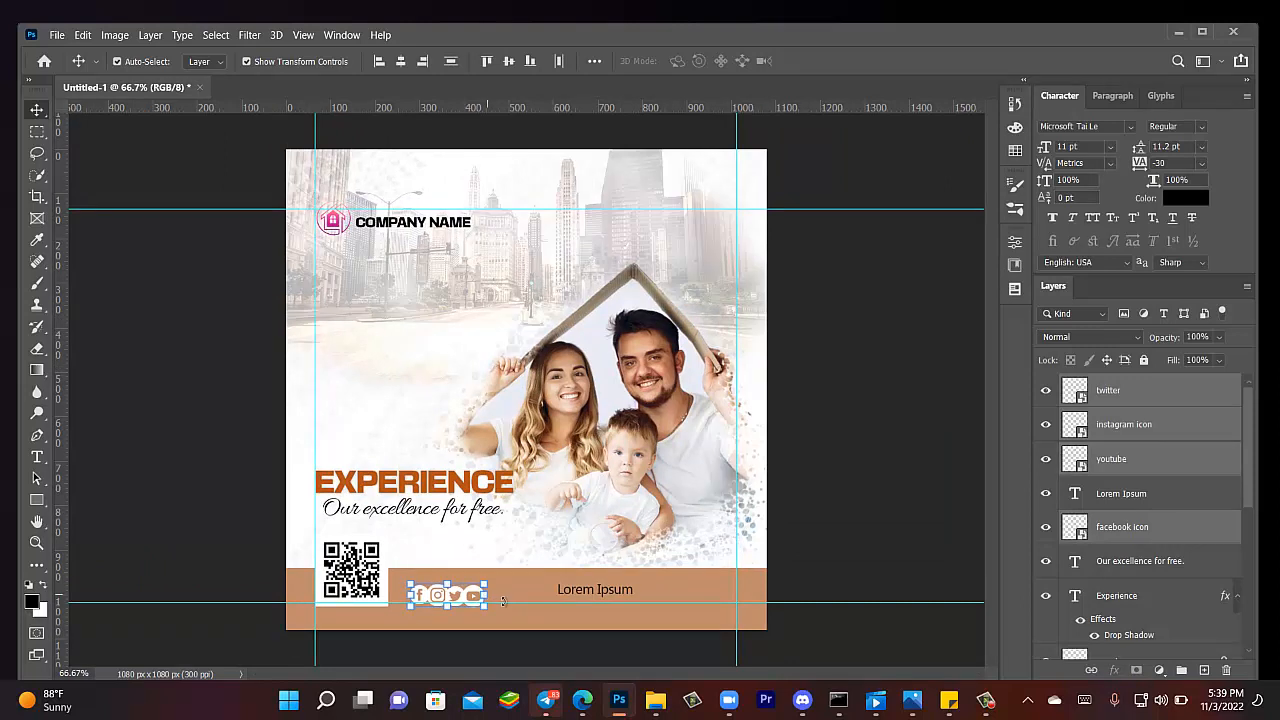
{"action": "left_click_drag", "start_coordinate": [439, 600], "coordinate": [508, 596]}
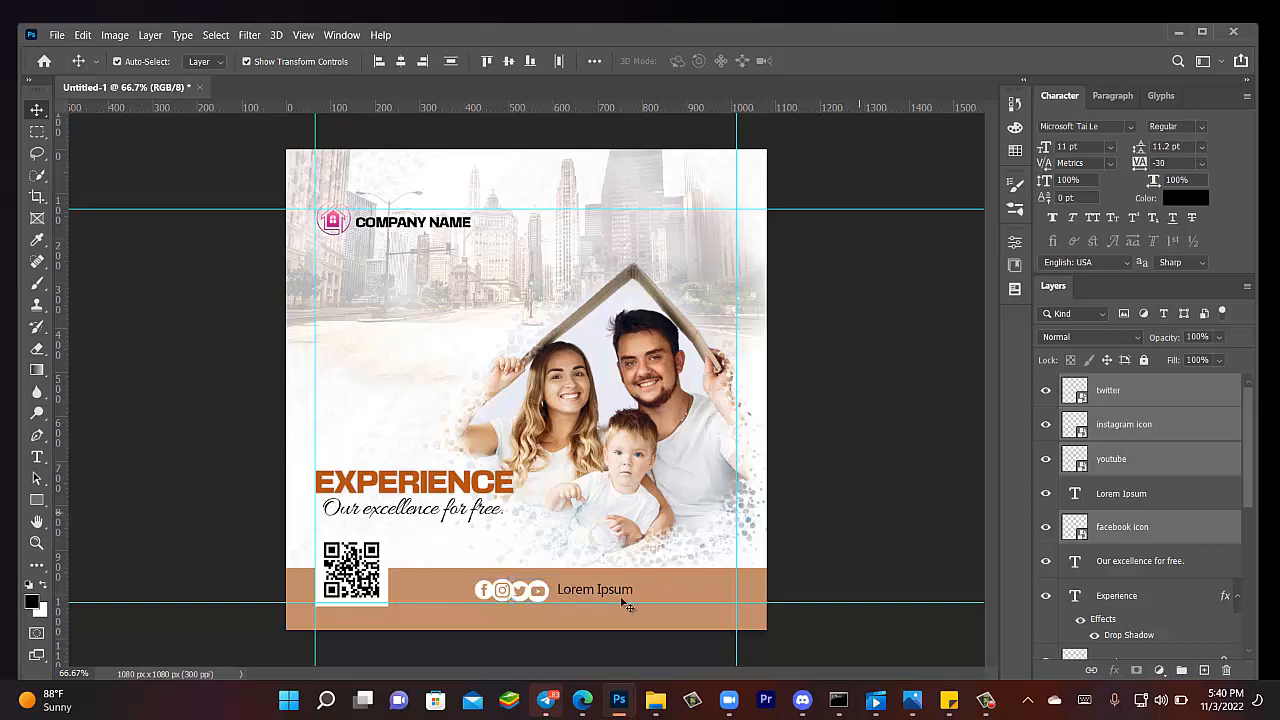
{"action": "left_click_drag", "start_coordinate": [612, 592], "coordinate": [507, 608]}
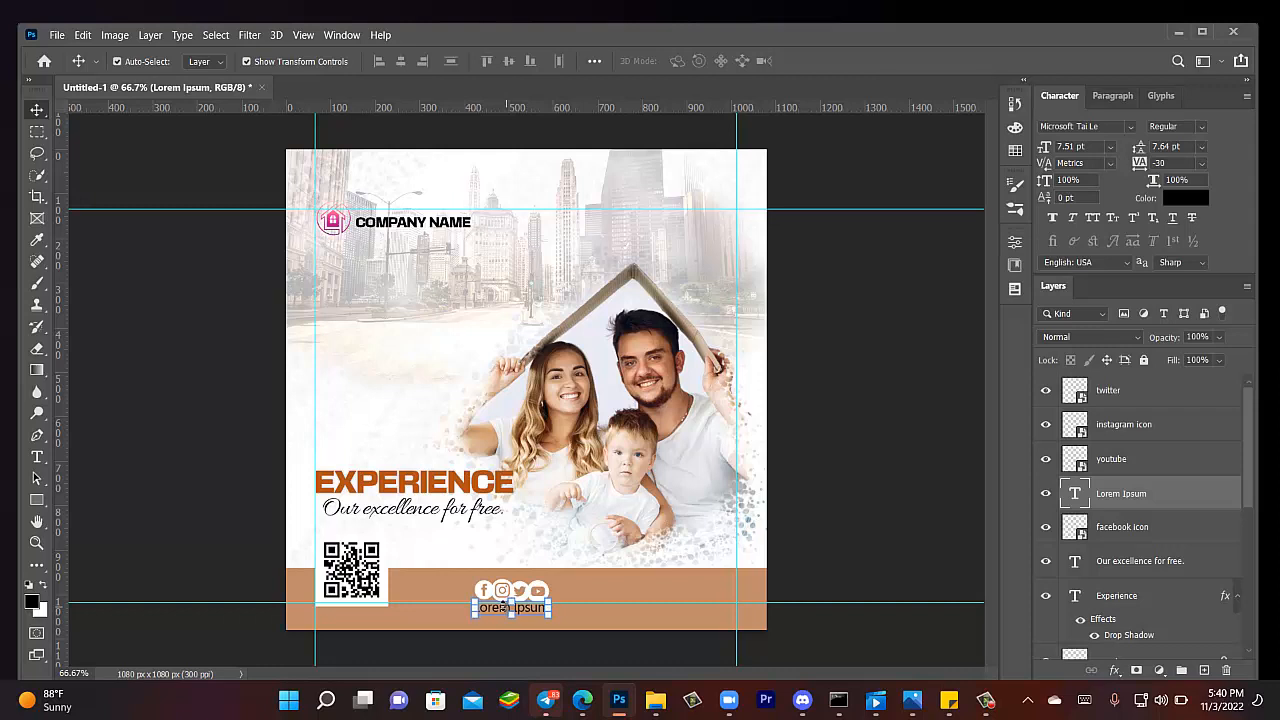
{"action": "left_click_drag", "start_coordinate": [450, 663], "coordinate": [574, 594]}
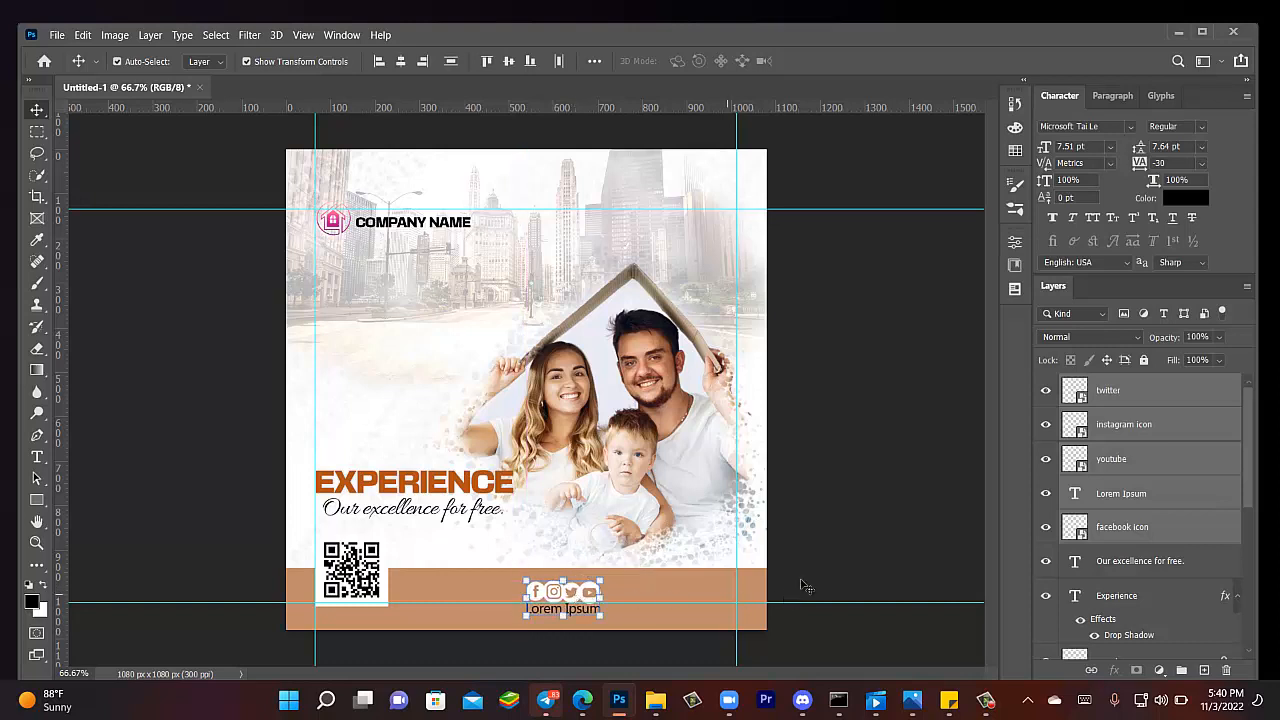
{"action": "left_click", "coordinate": [682, 578]}
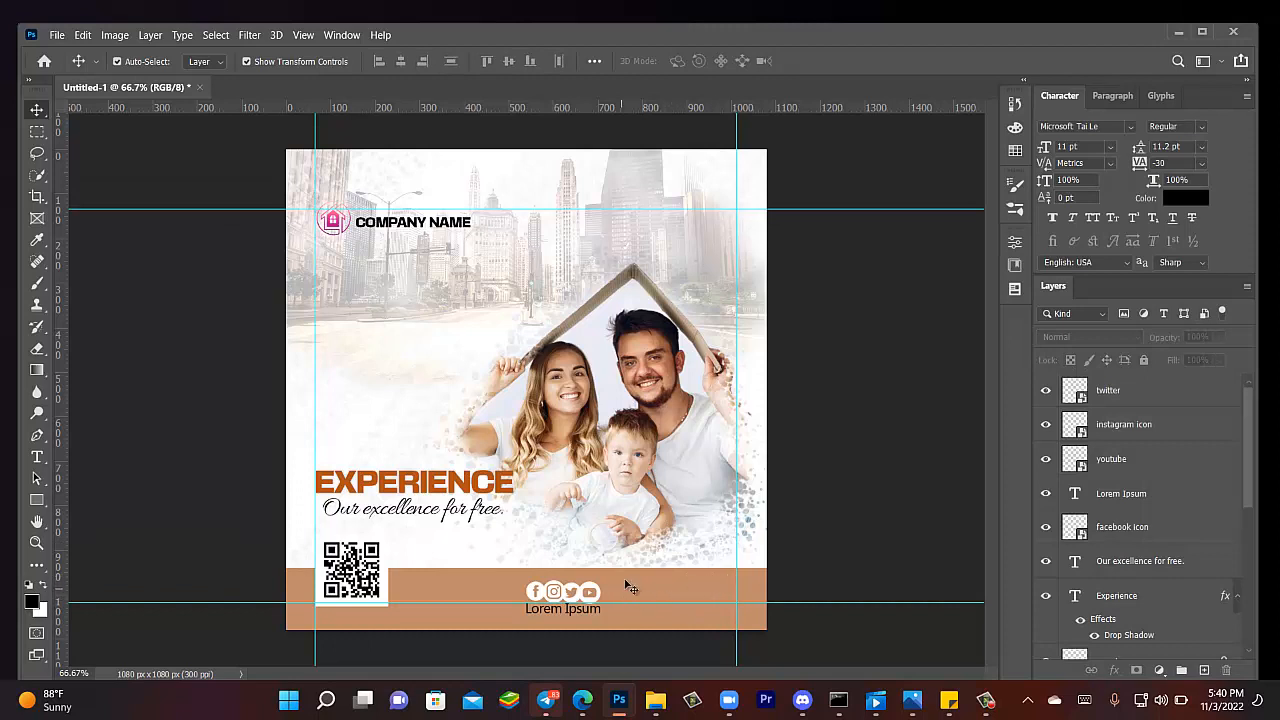
{"action": "left_click_drag", "start_coordinate": [625, 581], "coordinate": [476, 595]}
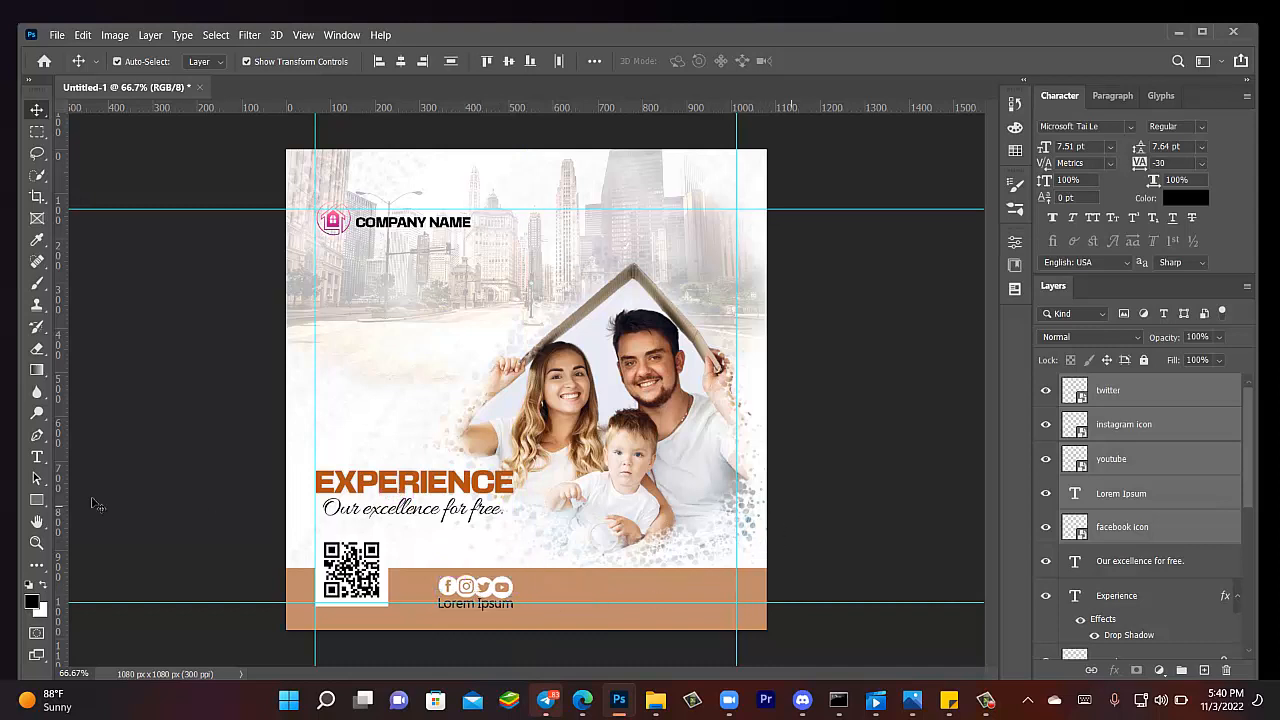
{"action": "left_click", "coordinate": [37, 456]}
- Add a 'CALL:' text line with the phone number in the footer and shift it right
{"action": "left_click", "coordinate": [571, 590]}
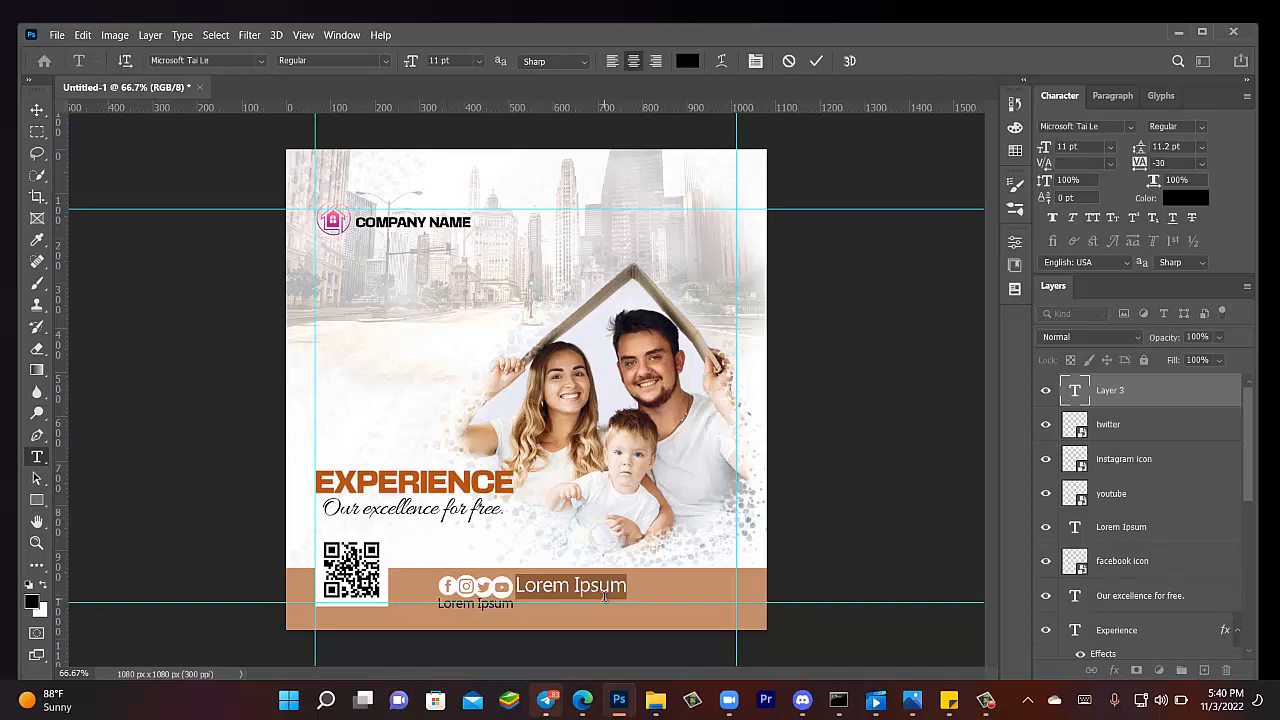
{"action": "left_click", "coordinate": [604, 597]}
{"action": "type", "text": "CA"}
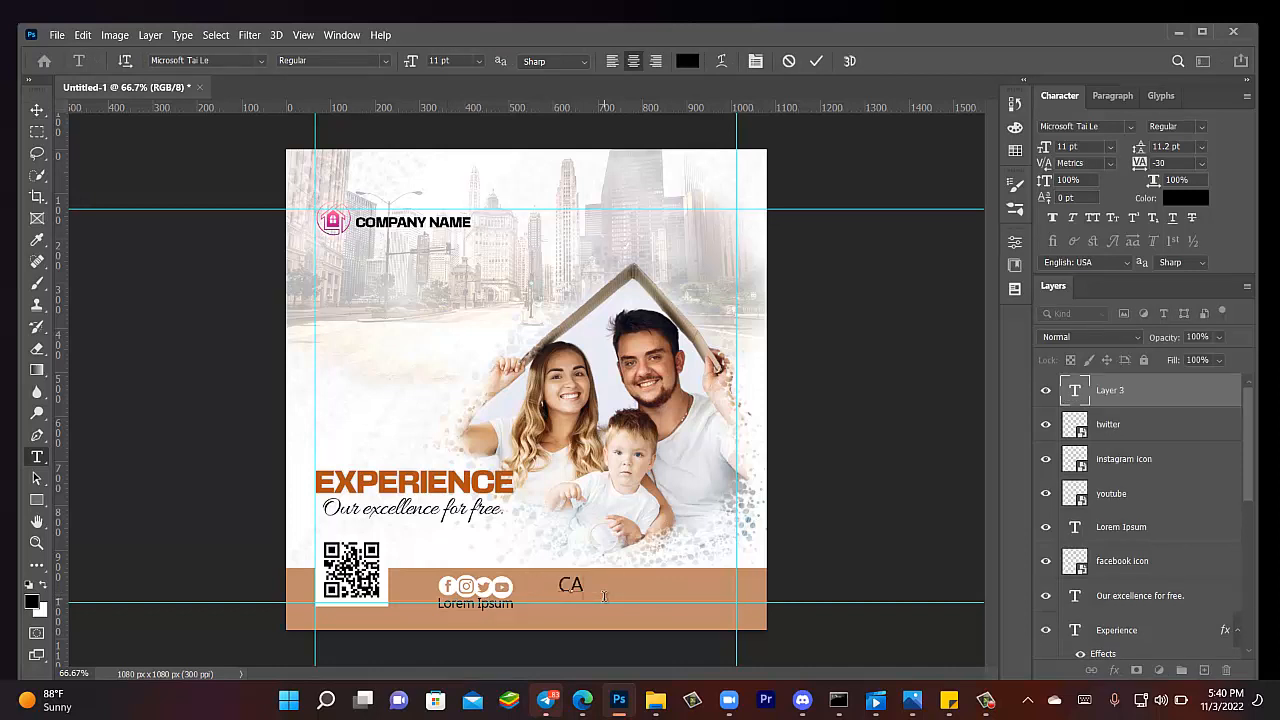
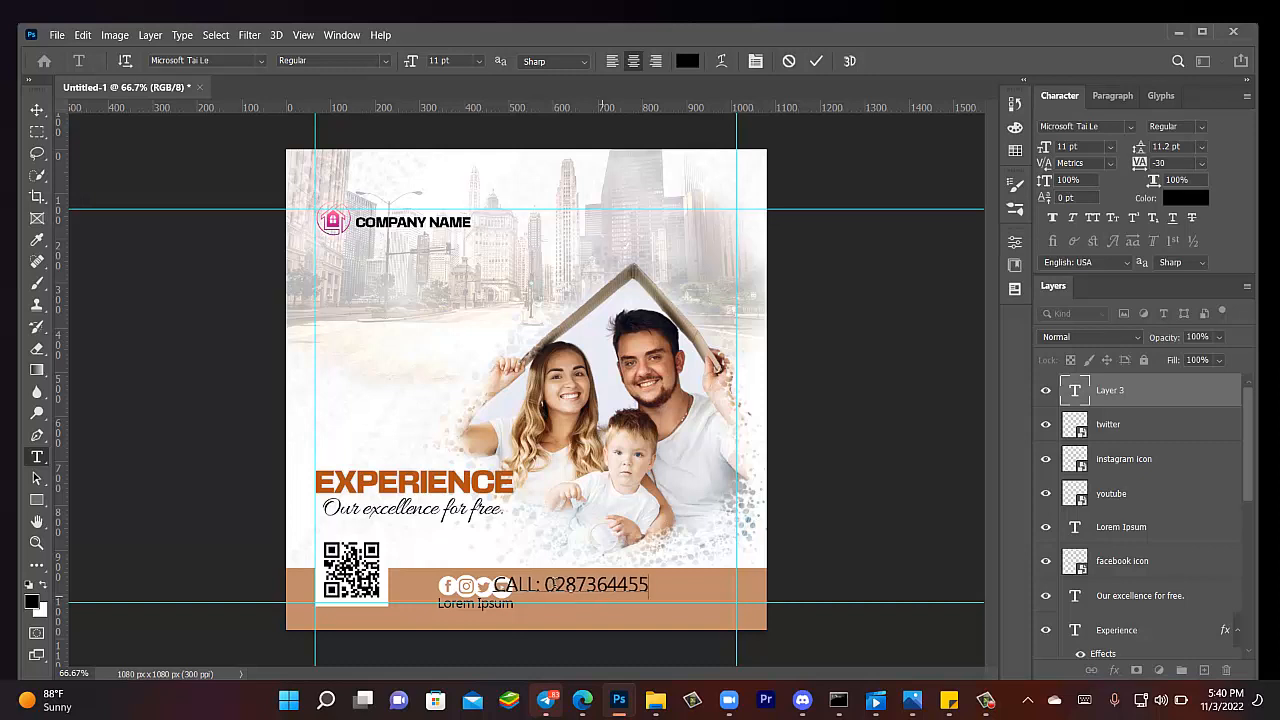
{"action": "left_click", "coordinate": [37, 110]}
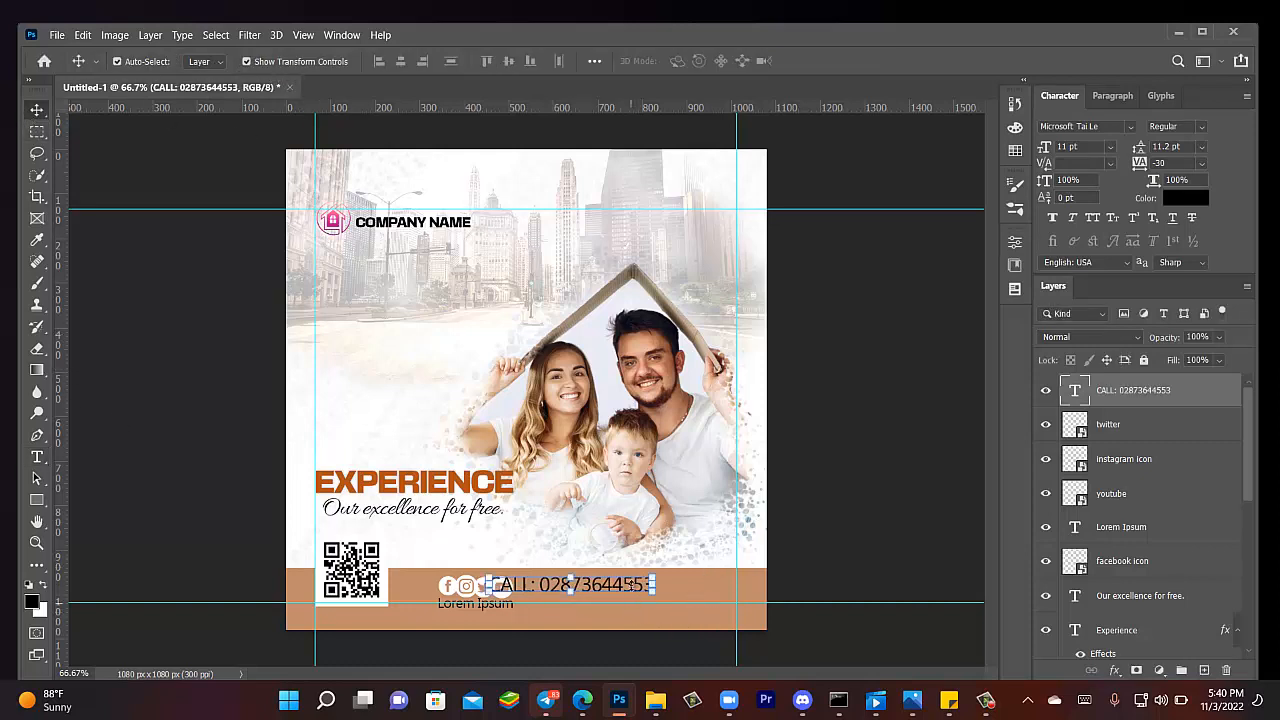
{"action": "left_click_drag", "start_coordinate": [645, 586], "coordinate": [689, 597]}
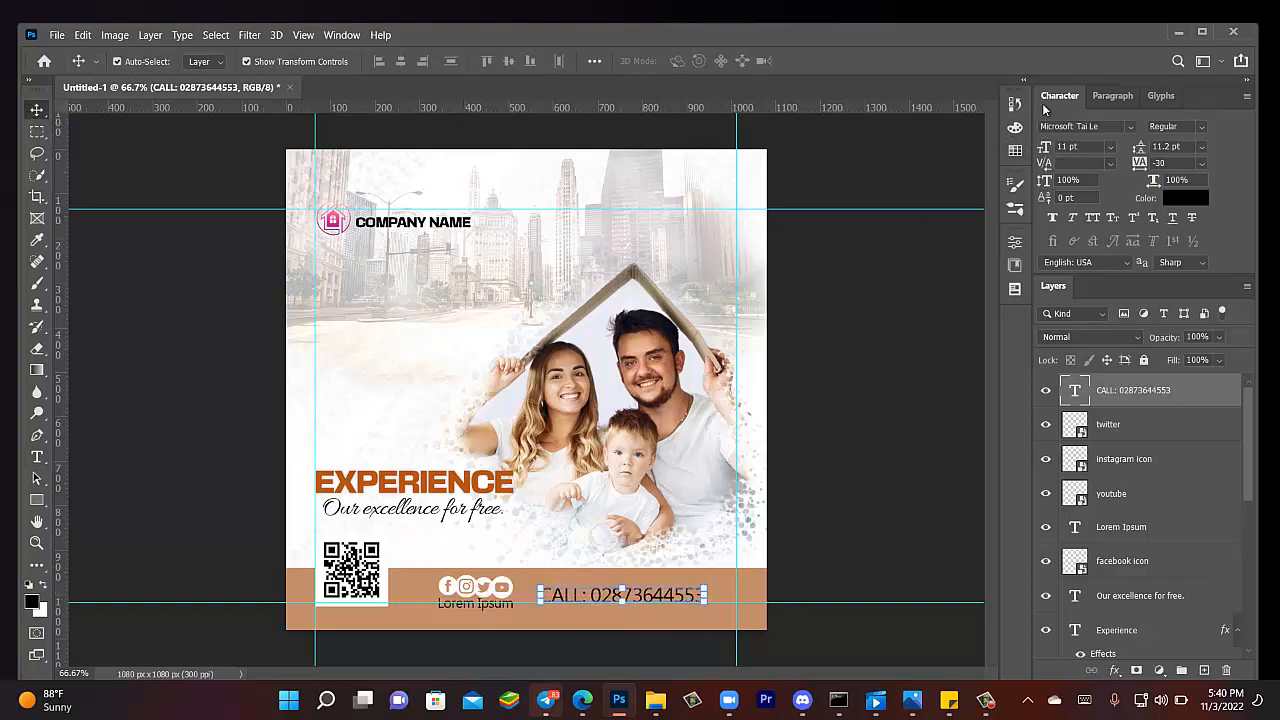
- Set the CALL text to Abraham, break it onto two lines, and shrink it to about 82%
{"action": "left_click", "coordinate": [1130, 129]}
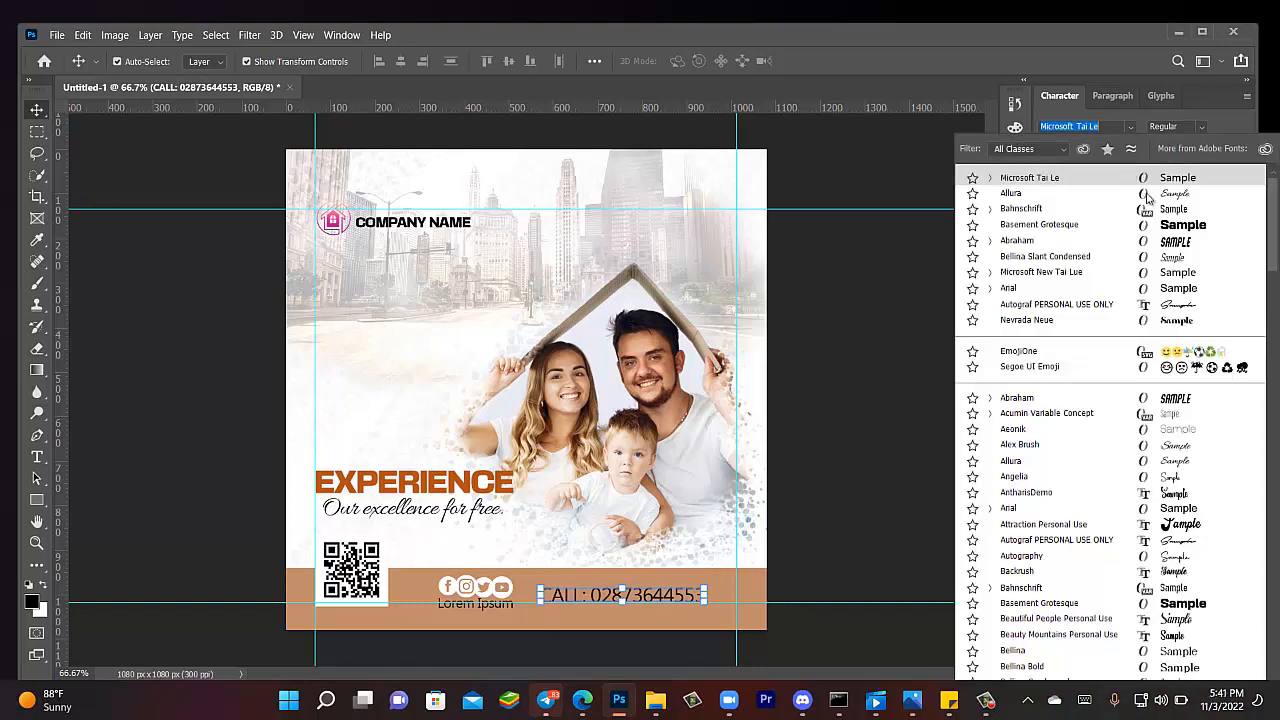
{"action": "left_click", "coordinate": [1150, 241]}
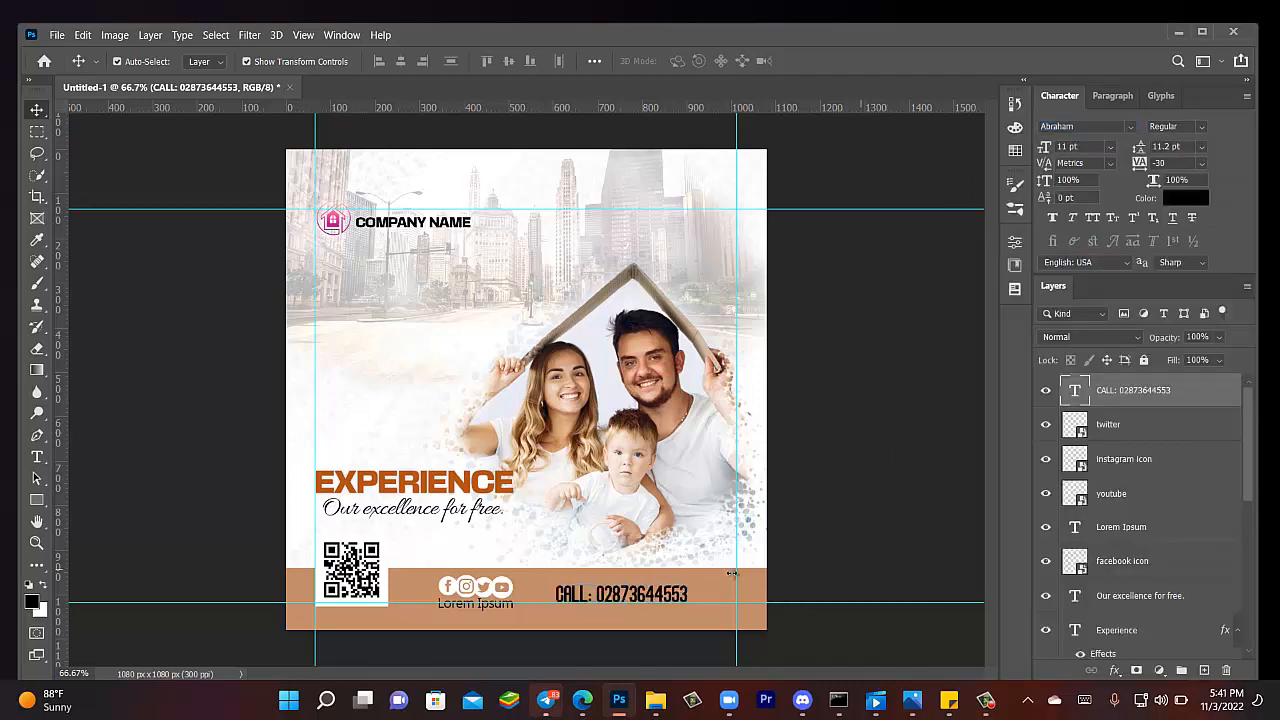
{"action": "left_click_drag", "start_coordinate": [655, 598], "coordinate": [654, 591]}
{"action": "double_click", "coordinate": [598, 589]}
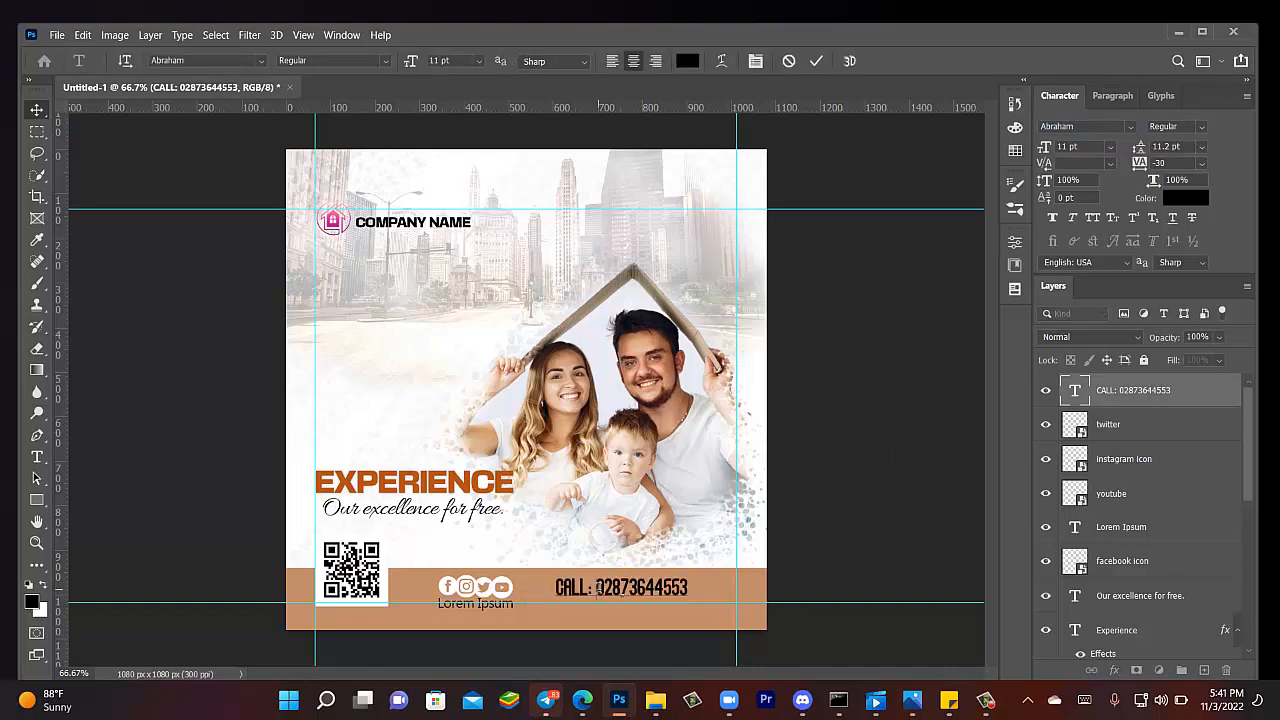
{"action": "key", "text": "Return"}
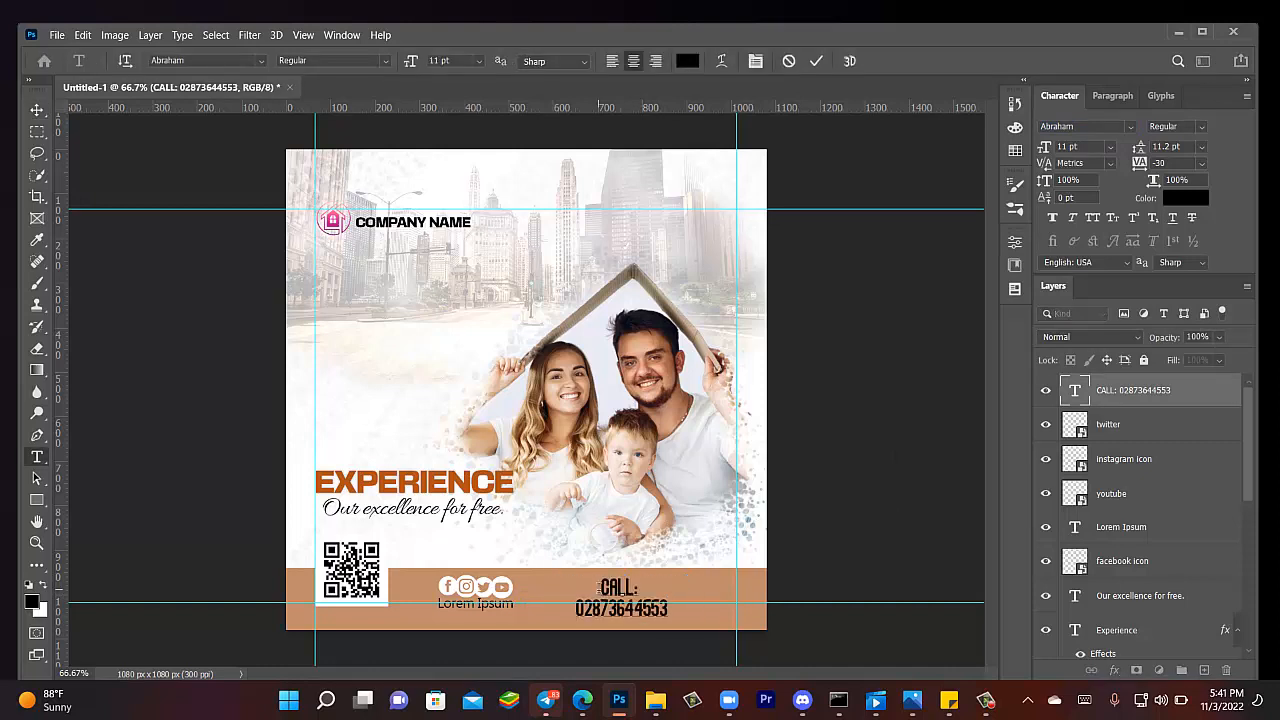
{"action": "left_click", "coordinate": [37, 110]}
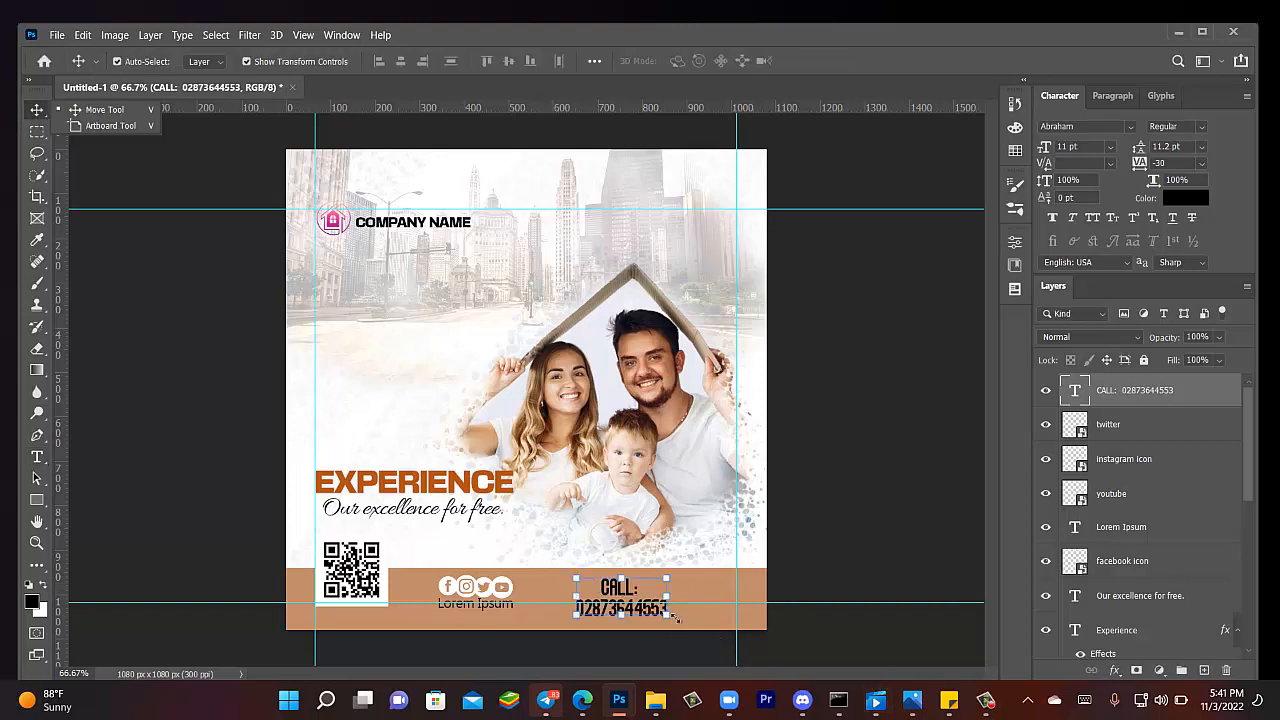
{"action": "left_click", "coordinate": [655, 612]}
{"action": "left_click_drag", "start_coordinate": [662, 614], "coordinate": [651, 611]}
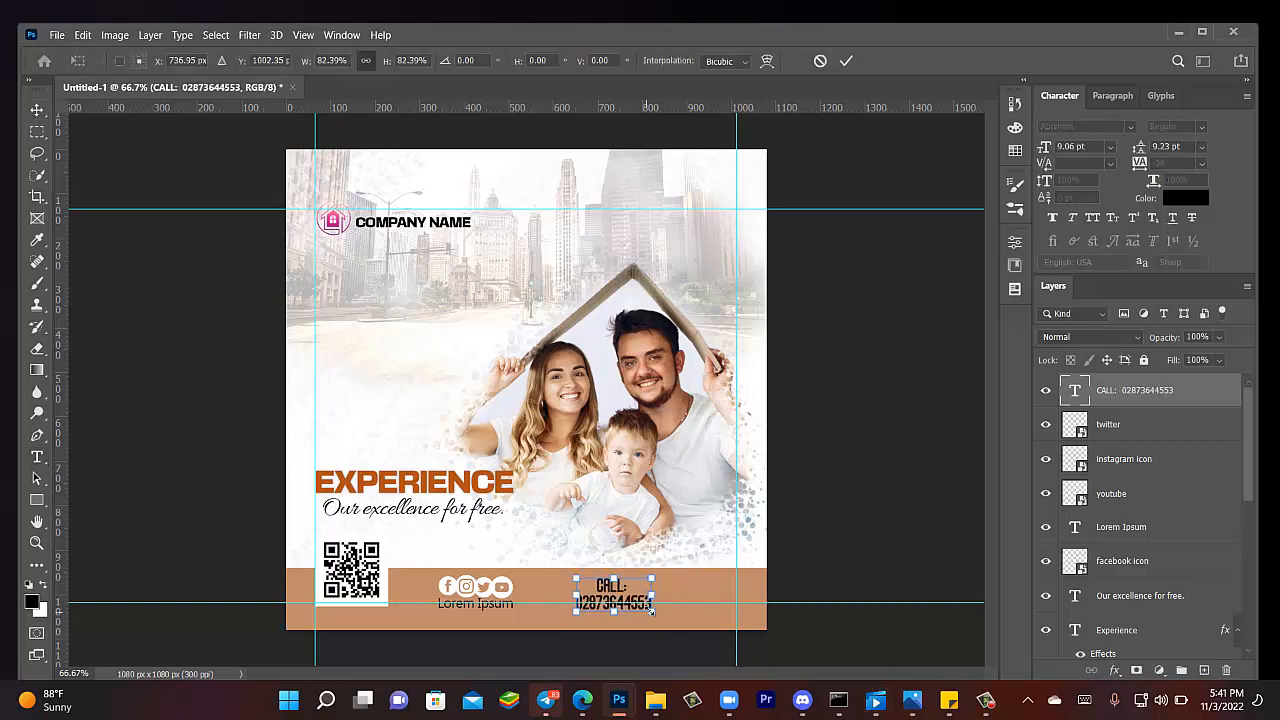
{"action": "left_click", "coordinate": [37, 114]}
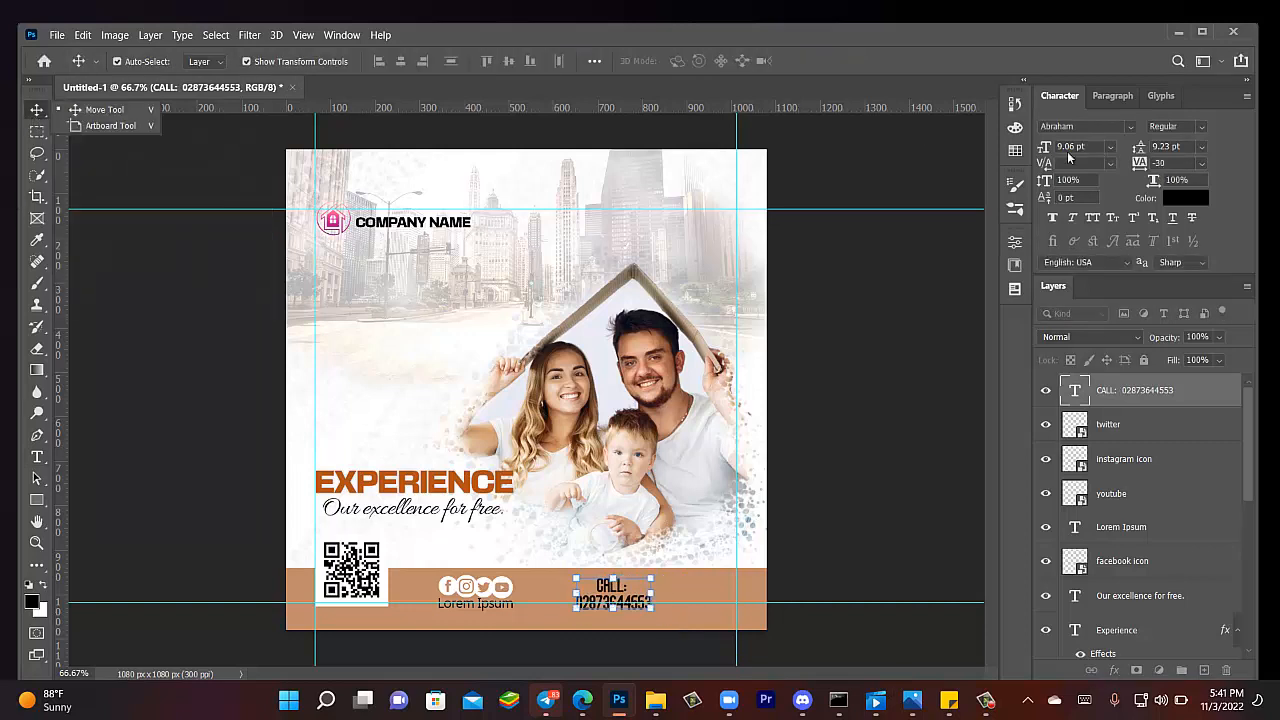
- Left-align the CALL text, move it beside the social icons, and nudge the lower guide down
{"action": "left_click", "coordinate": [1110, 98]}
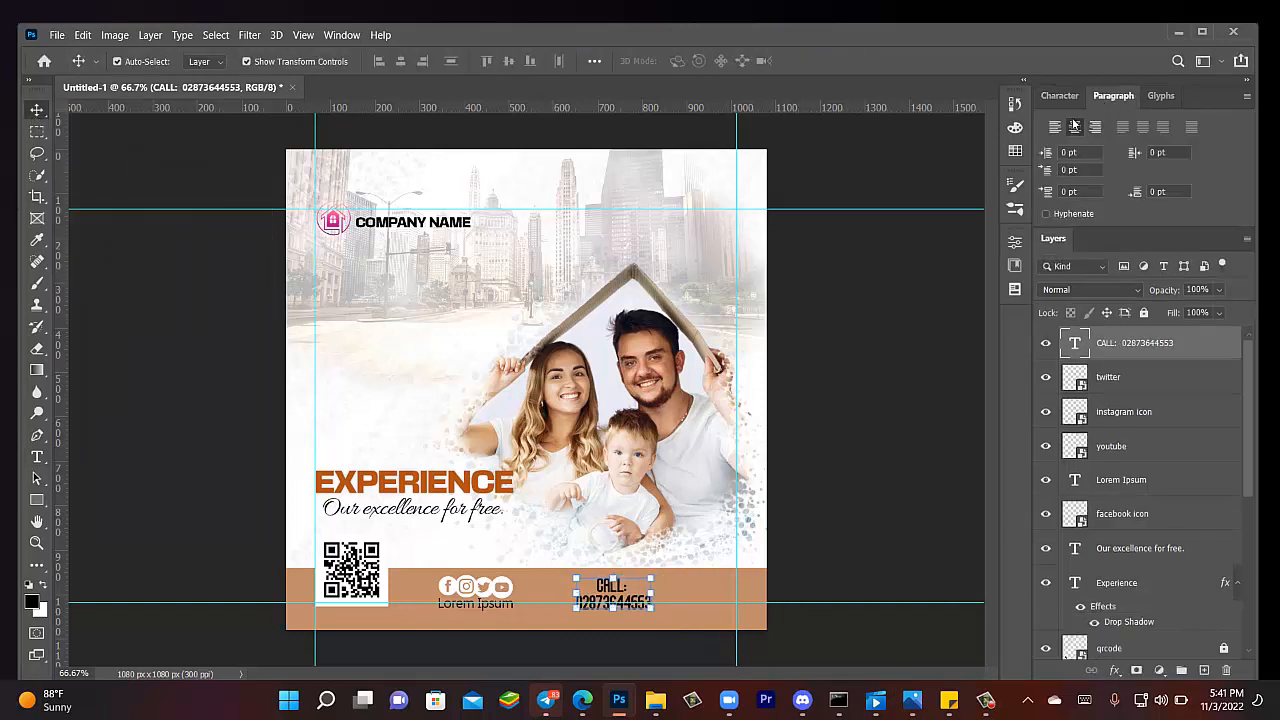
{"action": "key", "text": "ctrl+shift+l"}
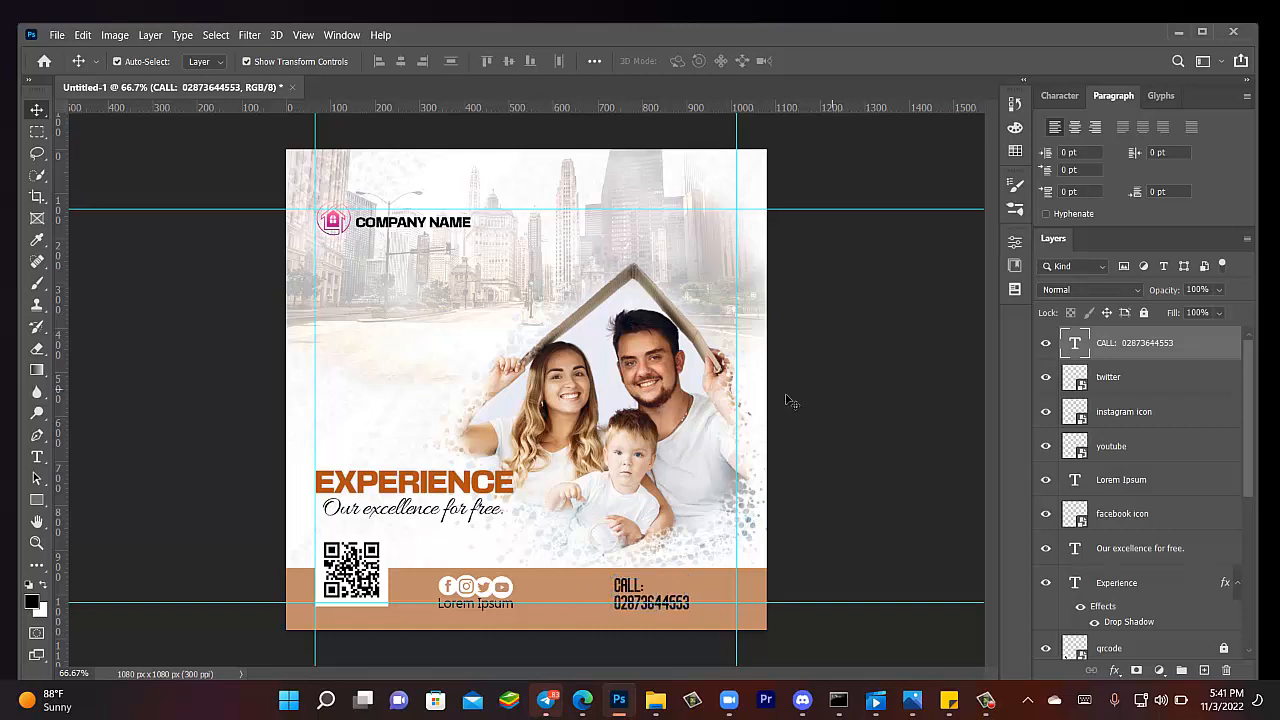
{"action": "left_click", "coordinate": [625, 596]}
{"action": "left_click_drag", "start_coordinate": [625, 596], "coordinate": [594, 591]}
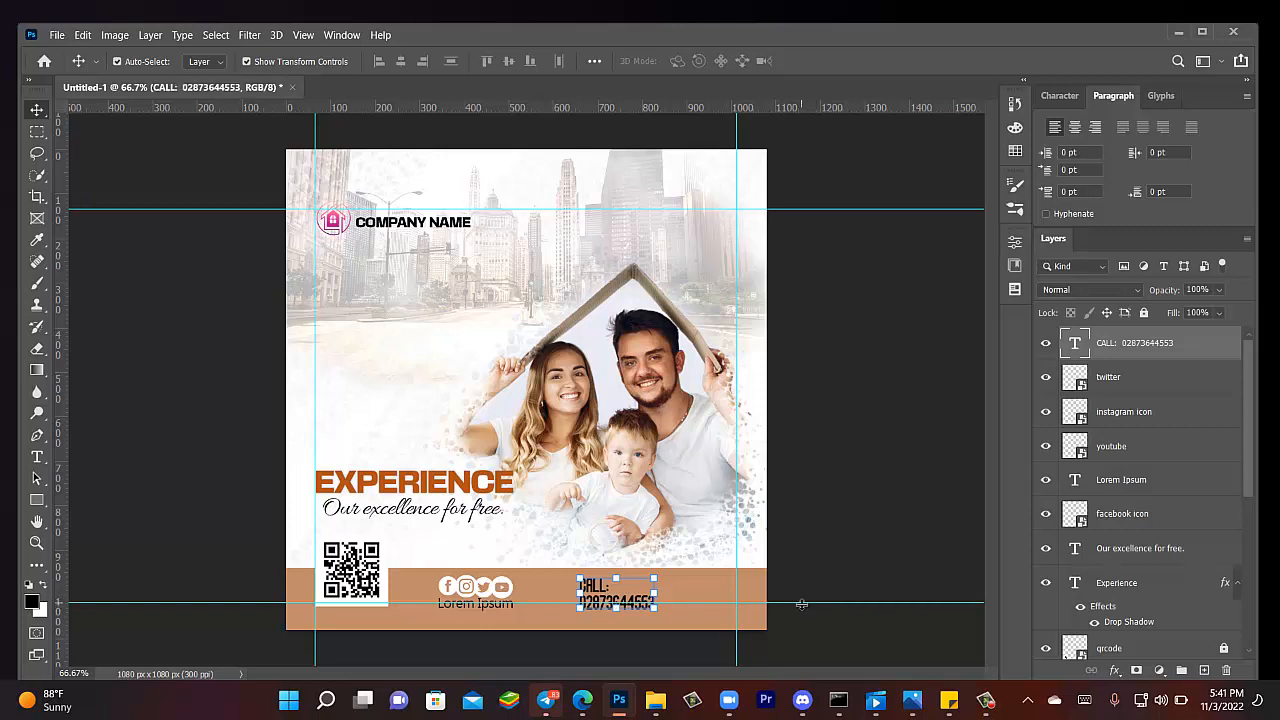
{"action": "left_click_drag", "start_coordinate": [801, 604], "coordinate": [810, 609]}
{"action": "left_click", "coordinate": [843, 517]}
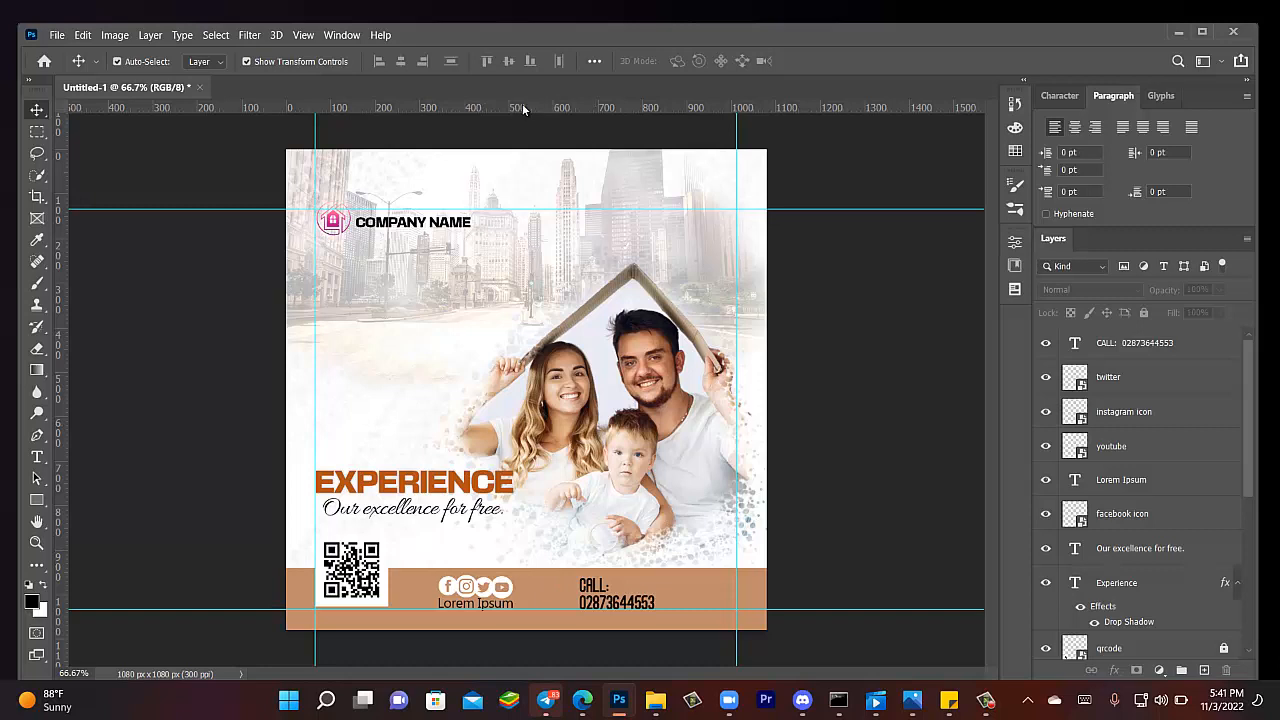
- Add a horizontal guide along the footer top and nudge the Lorem Ipsum caption slightly right
{"action": "left_click_drag", "start_coordinate": [522, 108], "coordinate": [648, 574]}
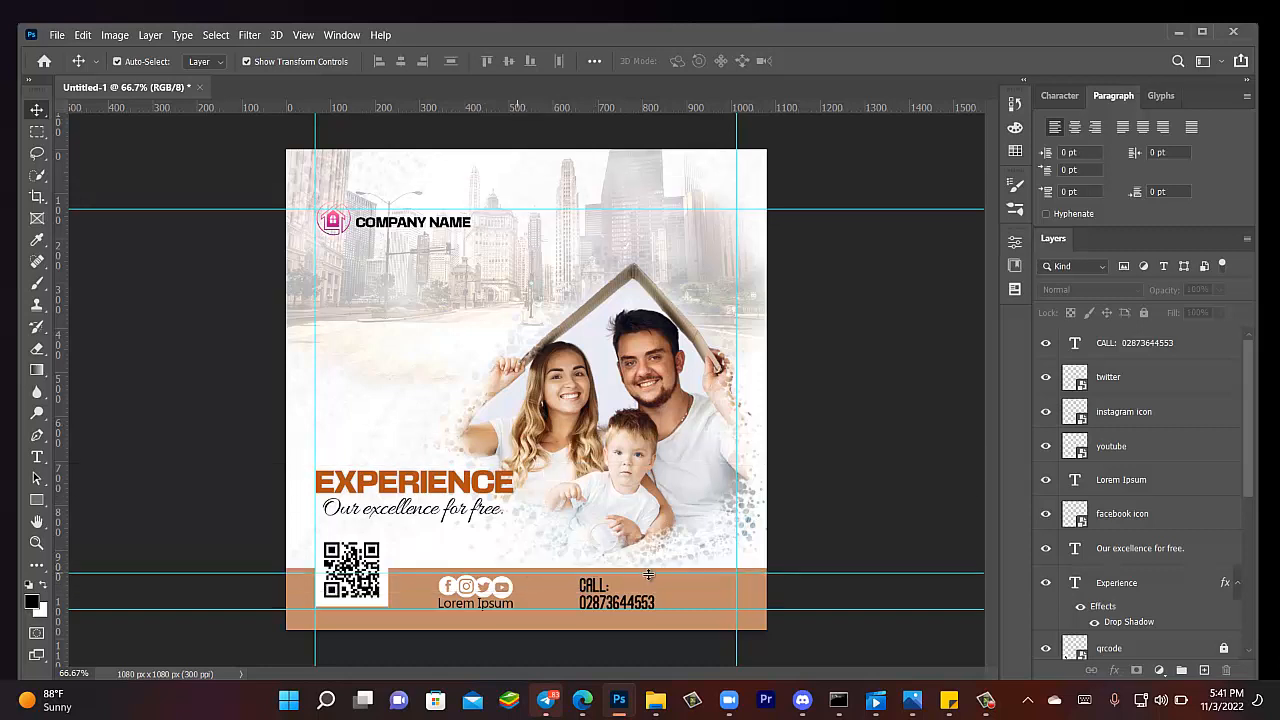
{"action": "left_click", "coordinate": [472, 608]}
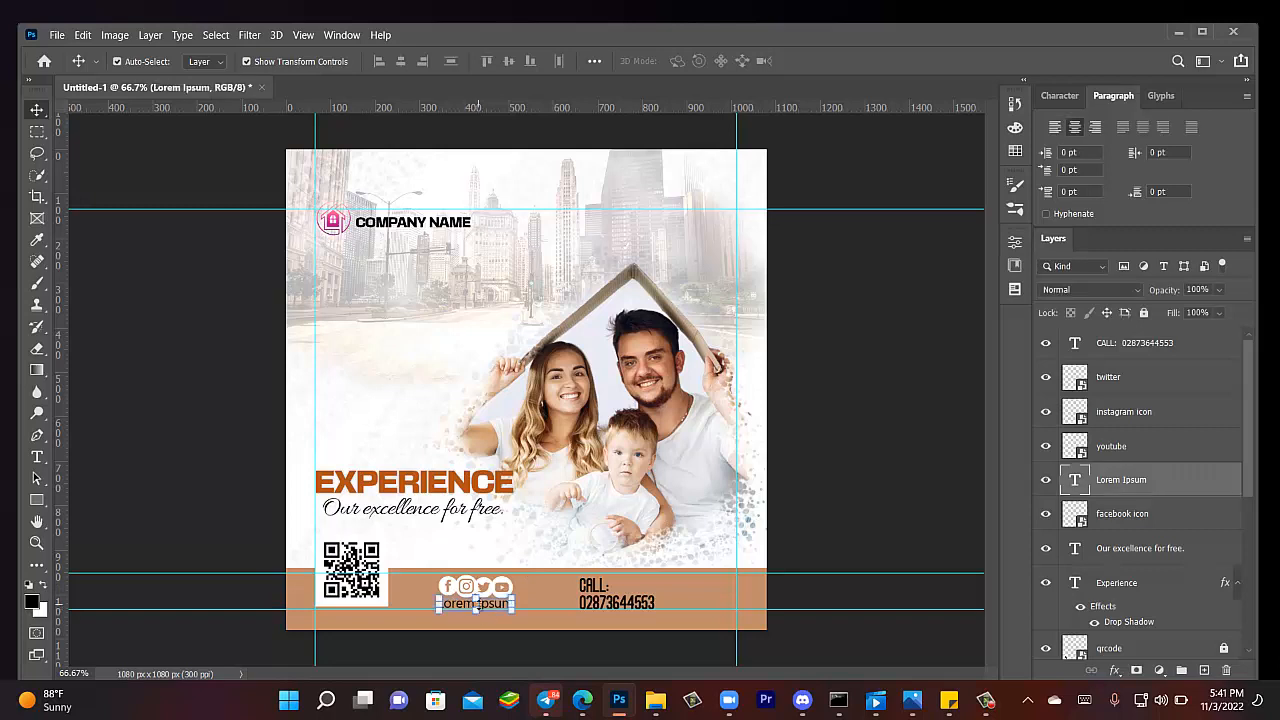
{"action": "left_click_drag", "start_coordinate": [476, 605], "coordinate": [478, 605]}
{"action": "left_click", "coordinate": [435, 625]}
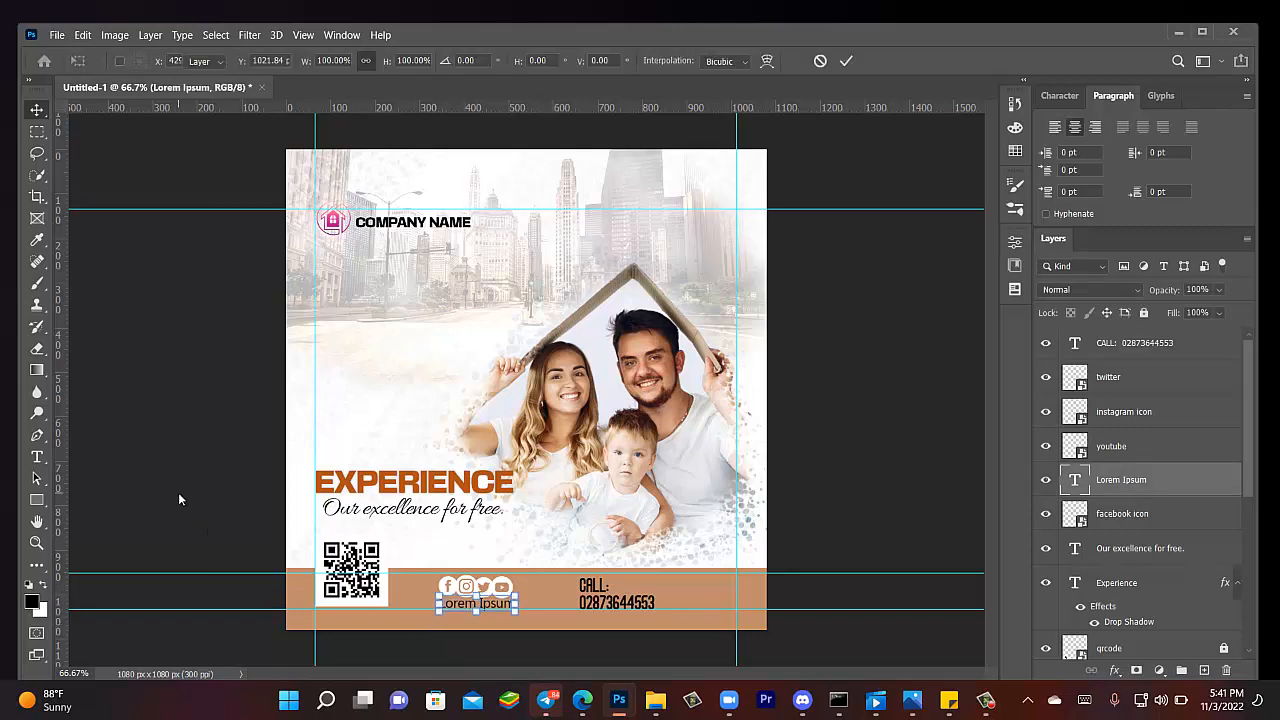
{"action": "left_click", "coordinate": [38, 110]}
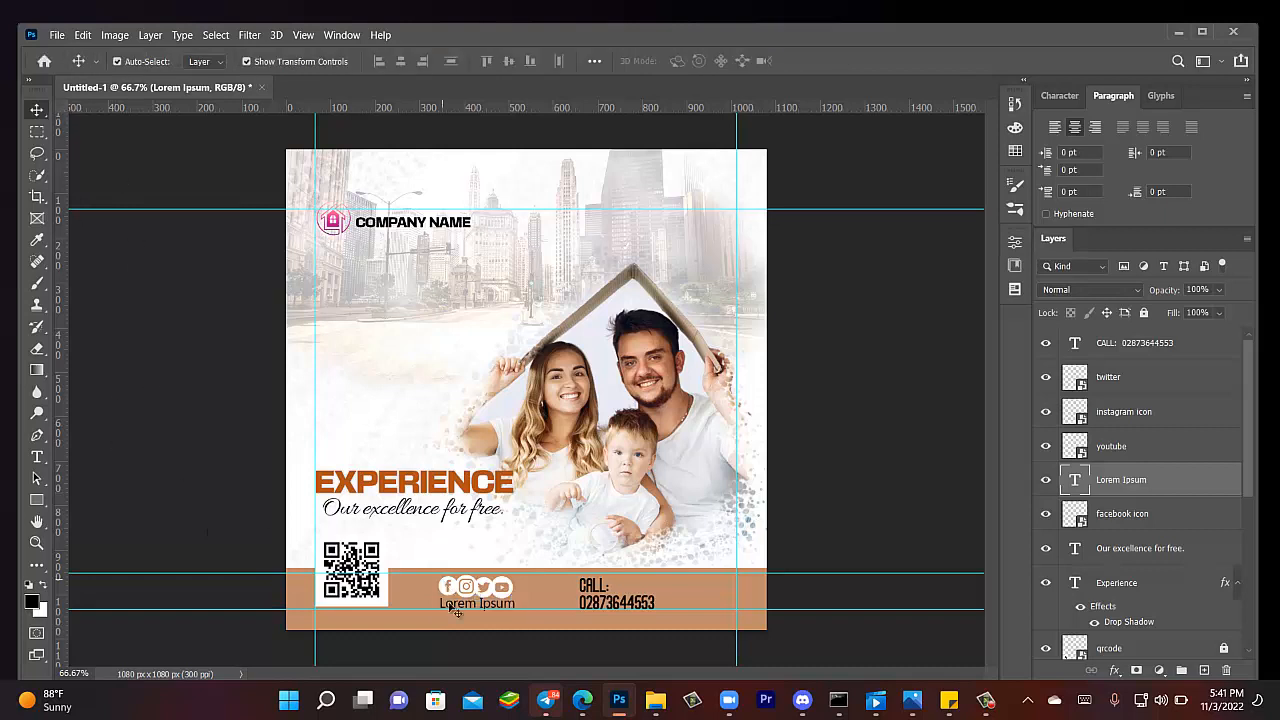
- Move the social icons and Lorem Ipsum caption together about 30 px right toward the CALL line
{"action": "left_click_drag", "start_coordinate": [436, 658], "coordinate": [590, 545]}
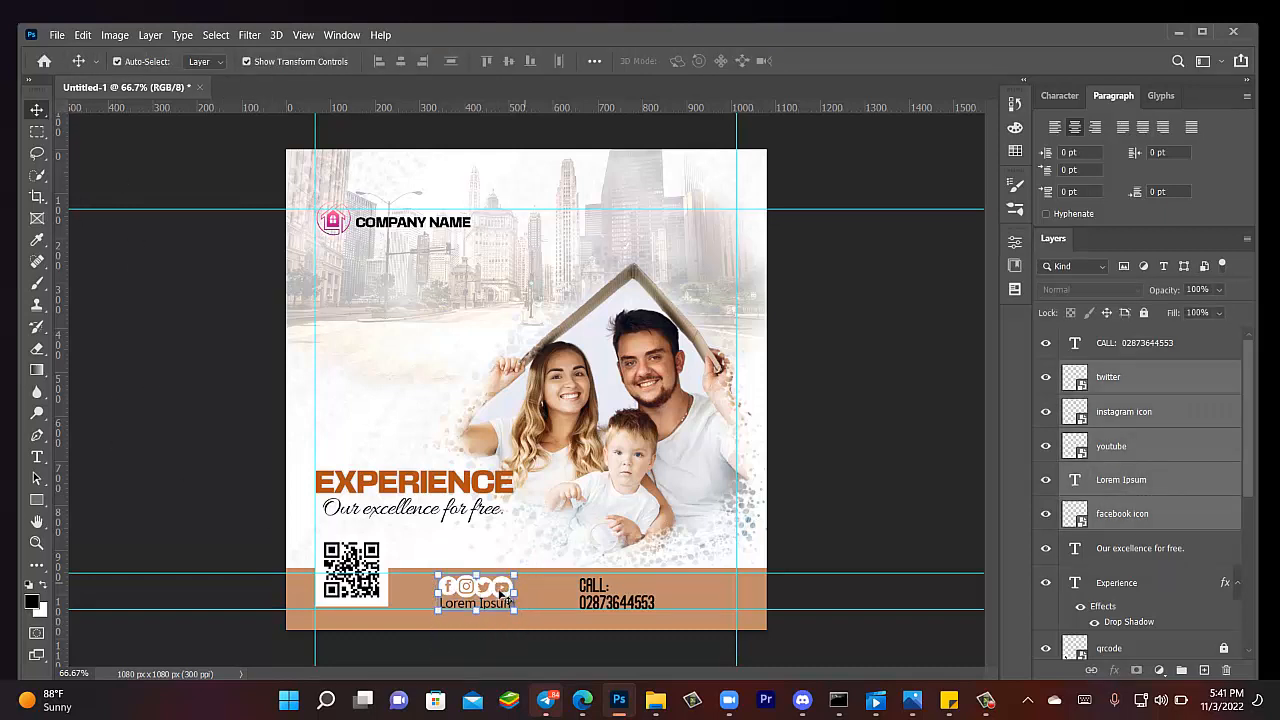
{"action": "left_click", "coordinate": [500, 594]}
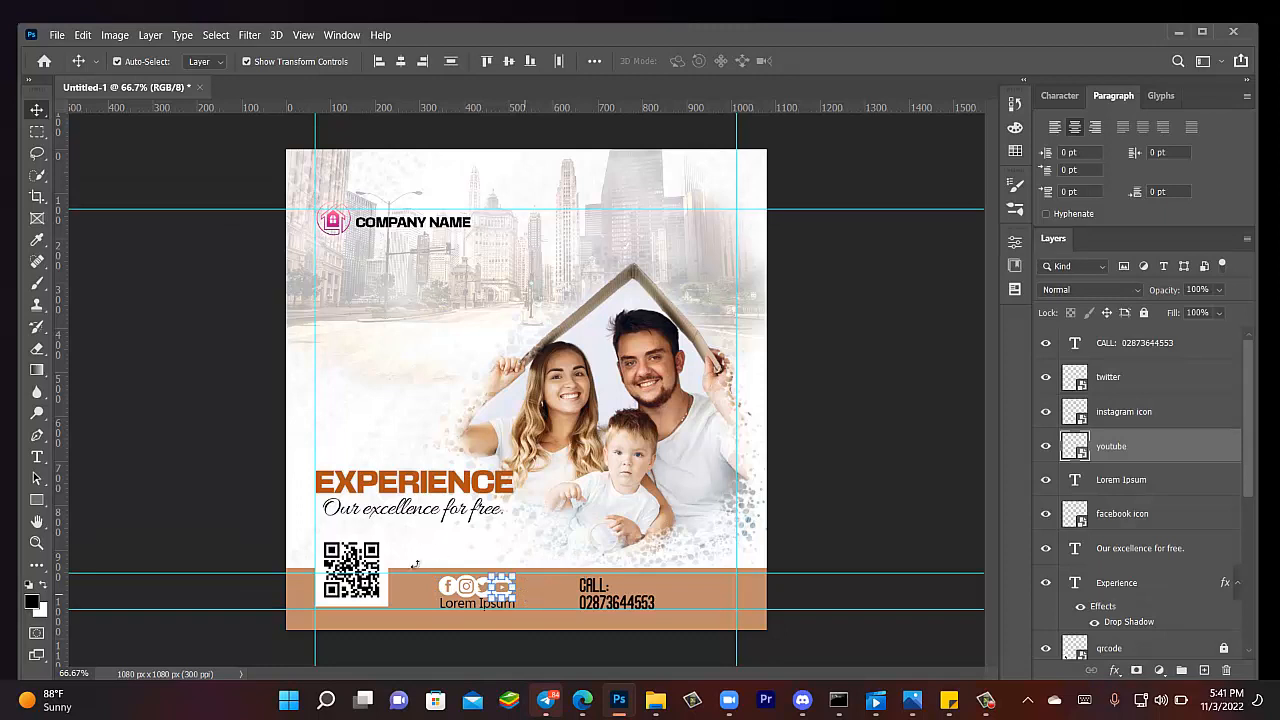
{"action": "left_click_drag", "start_coordinate": [428, 658], "coordinate": [566, 498]}
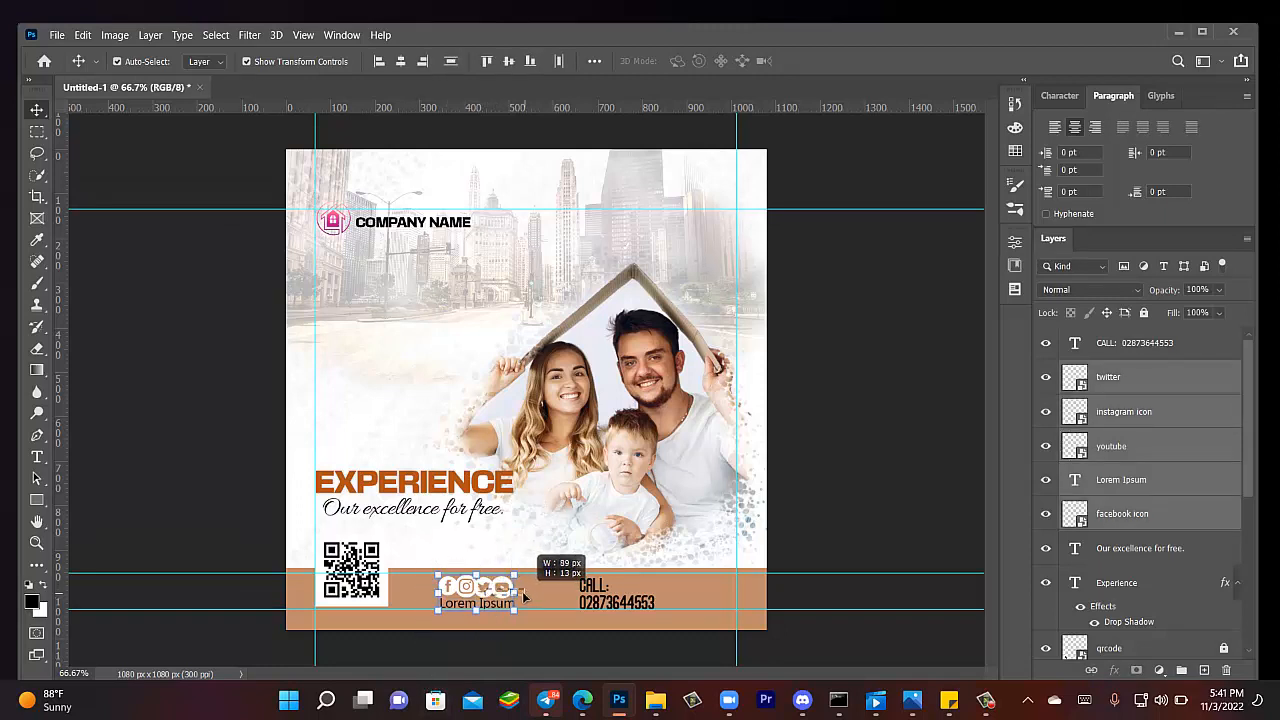
{"action": "left_click_drag", "start_coordinate": [505, 590], "coordinate": [528, 594]}
{"action": "left_click_drag", "start_coordinate": [531, 594], "coordinate": [532, 594]}
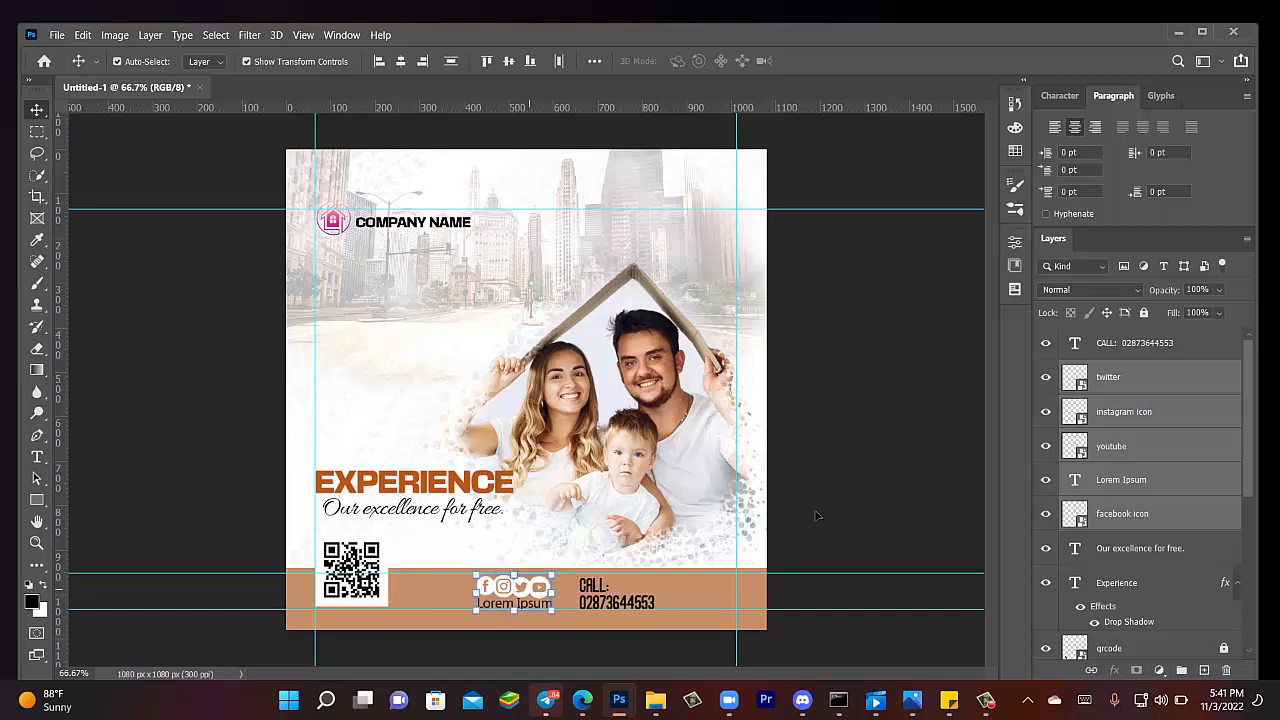
- Color the word 'CALL:' white (ffffff) while the phone number stays black
{"action": "left_click", "coordinate": [137, 451]}
{"action": "left_click", "coordinate": [37, 456]}
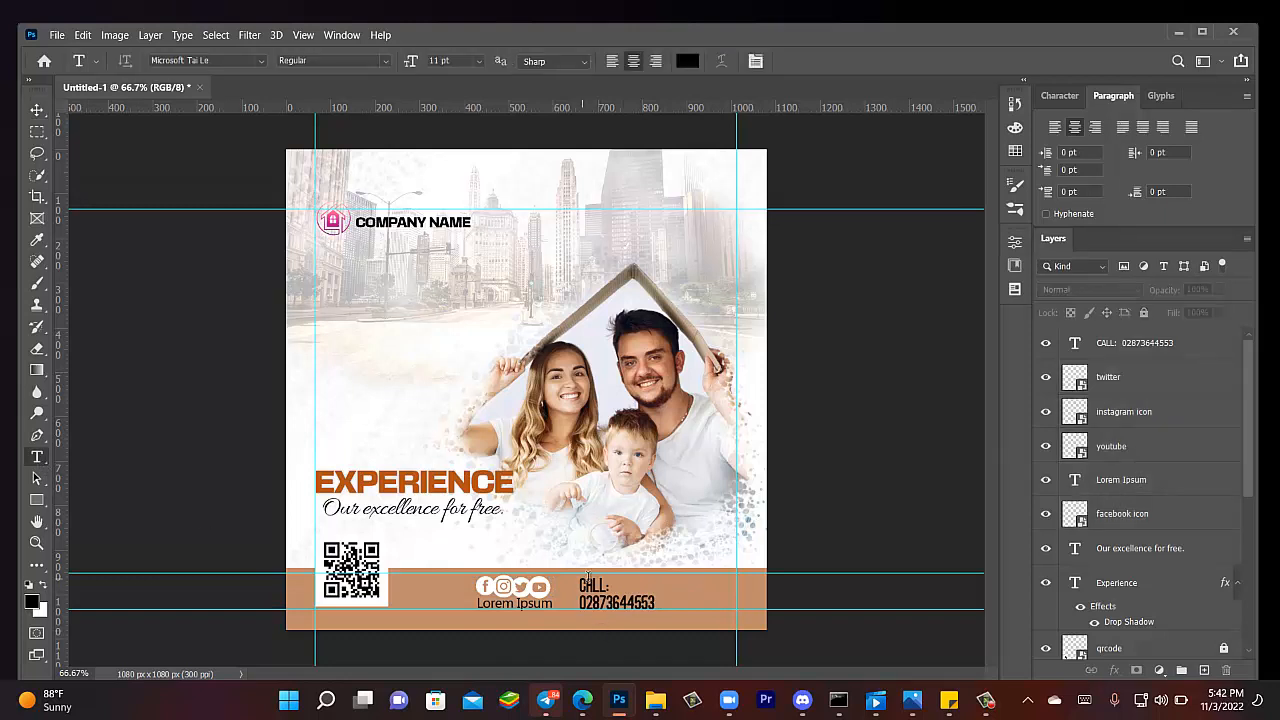
{"action": "left_click_drag", "start_coordinate": [612, 583], "coordinate": [565, 582]}
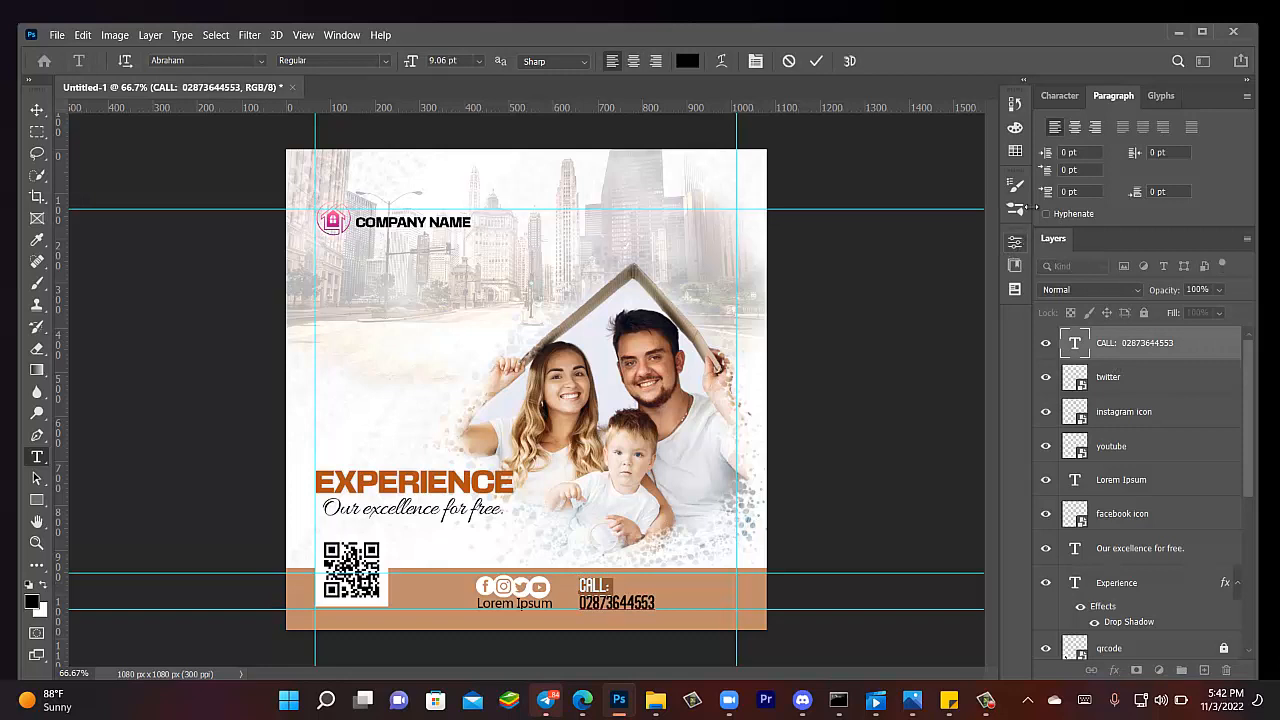
{"action": "left_click", "coordinate": [1060, 97]}
{"action": "left_click", "coordinate": [1185, 198]}
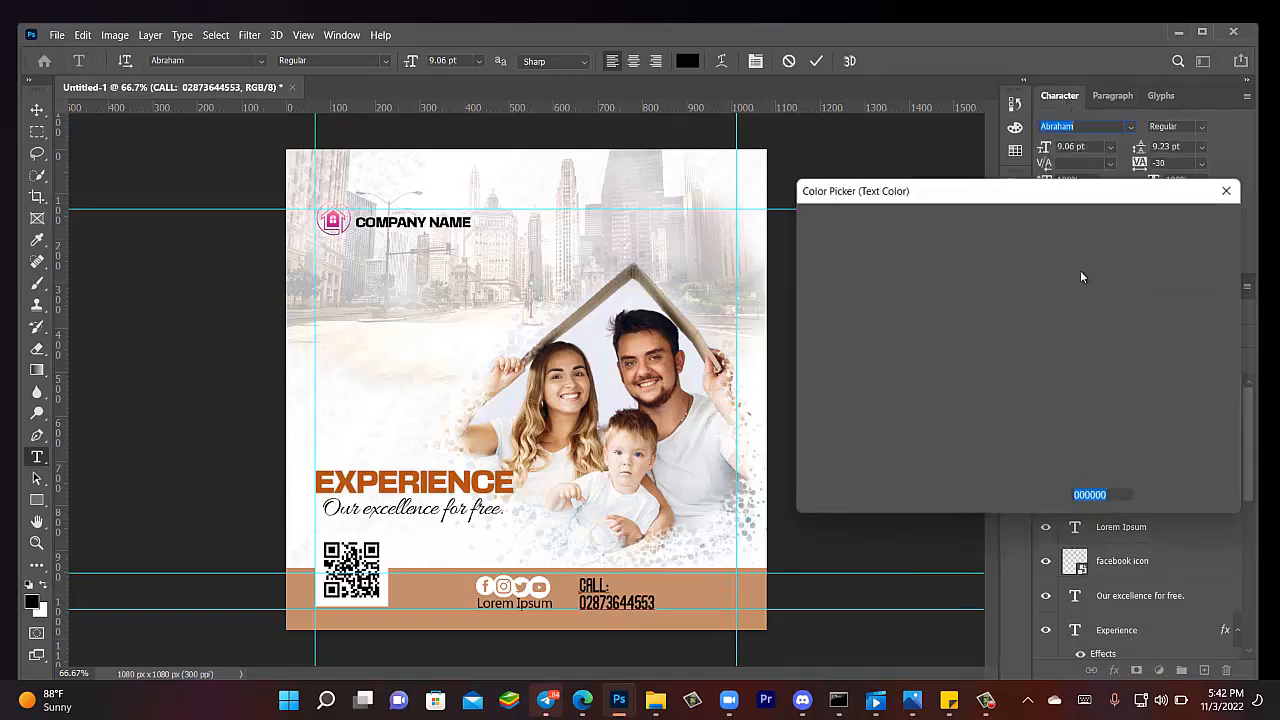
{"action": "left_click_drag", "start_coordinate": [830, 240], "coordinate": [810, 216]}
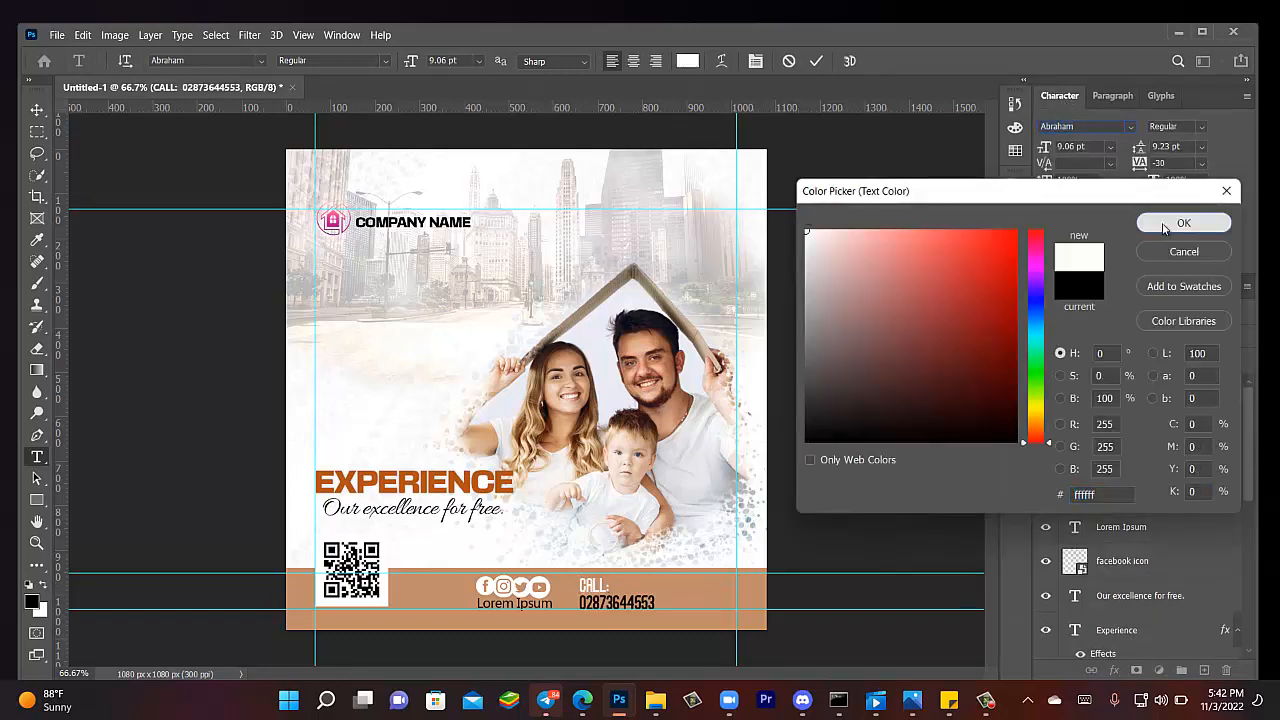
{"action": "left_click", "coordinate": [1183, 223]}
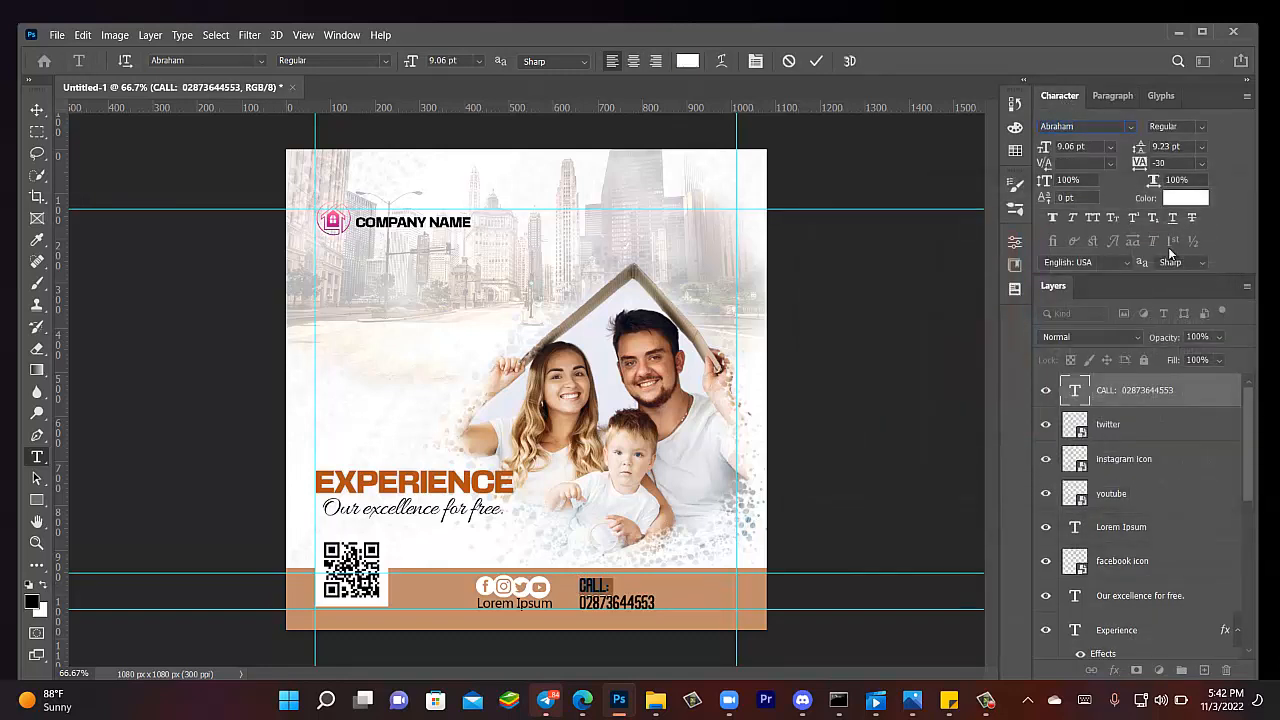
{"action": "left_click", "coordinate": [37, 110]}
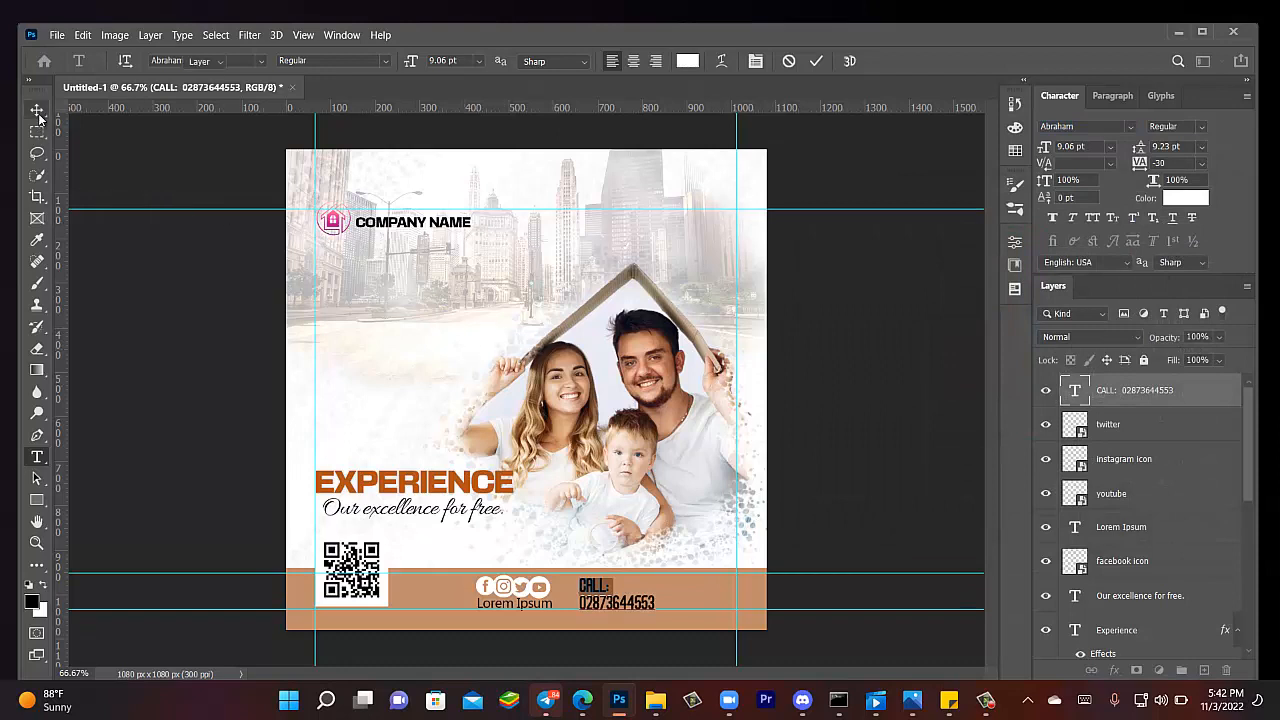
{"action": "left_click", "coordinate": [870, 445]}
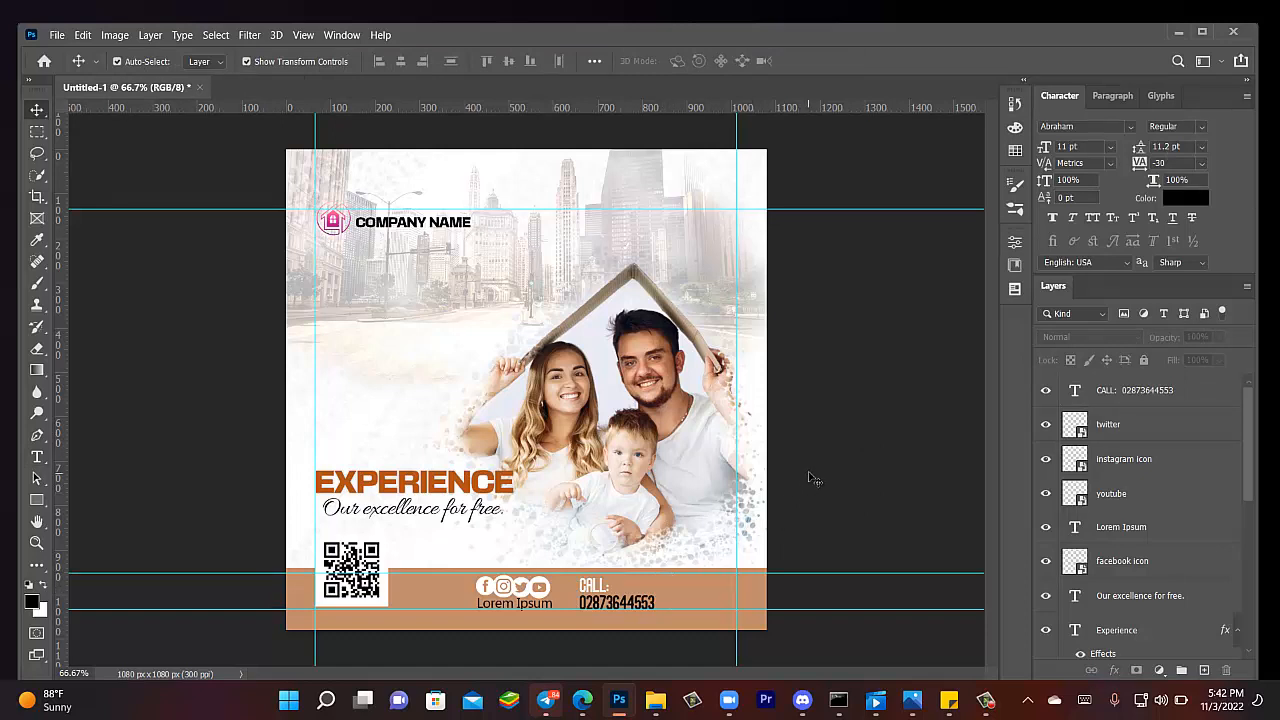
- Remove the two vertical and three horizontal guides by dragging them onto the rulers
{"action": "left_click_drag", "start_coordinate": [736, 277], "coordinate": [8, 322]}
{"action": "left_click_drag", "start_coordinate": [314, 258], "coordinate": [15, 305]}
{"action": "left_click_drag", "start_coordinate": [262, 210], "coordinate": [325, 75]}
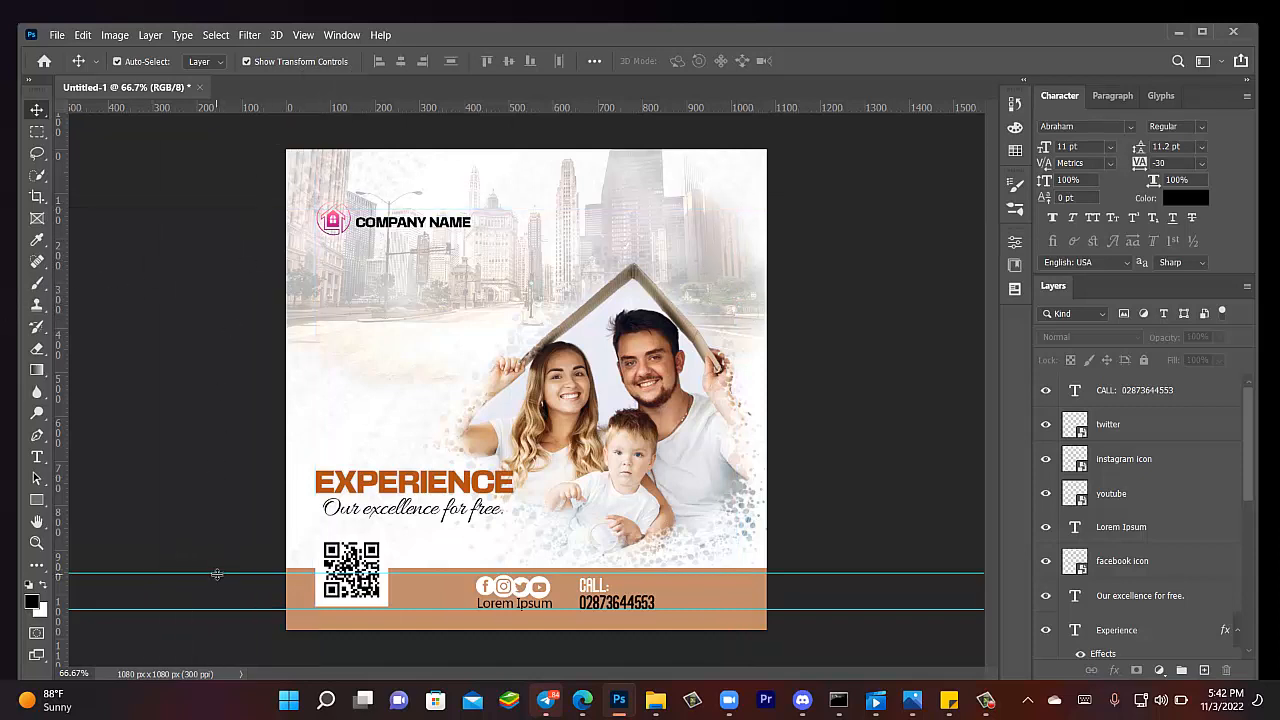
{"action": "left_click_drag", "start_coordinate": [218, 573], "coordinate": [250, 92]}
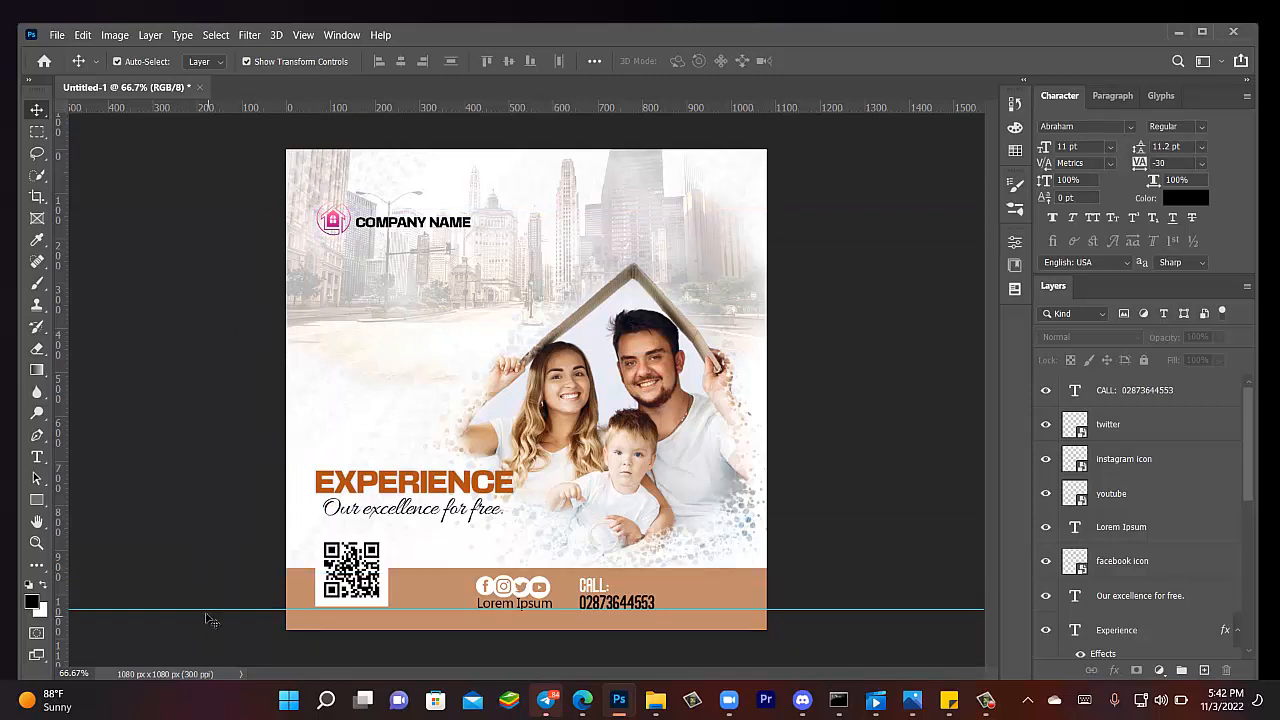
{"action": "left_click_drag", "start_coordinate": [206, 608], "coordinate": [204, 88]}
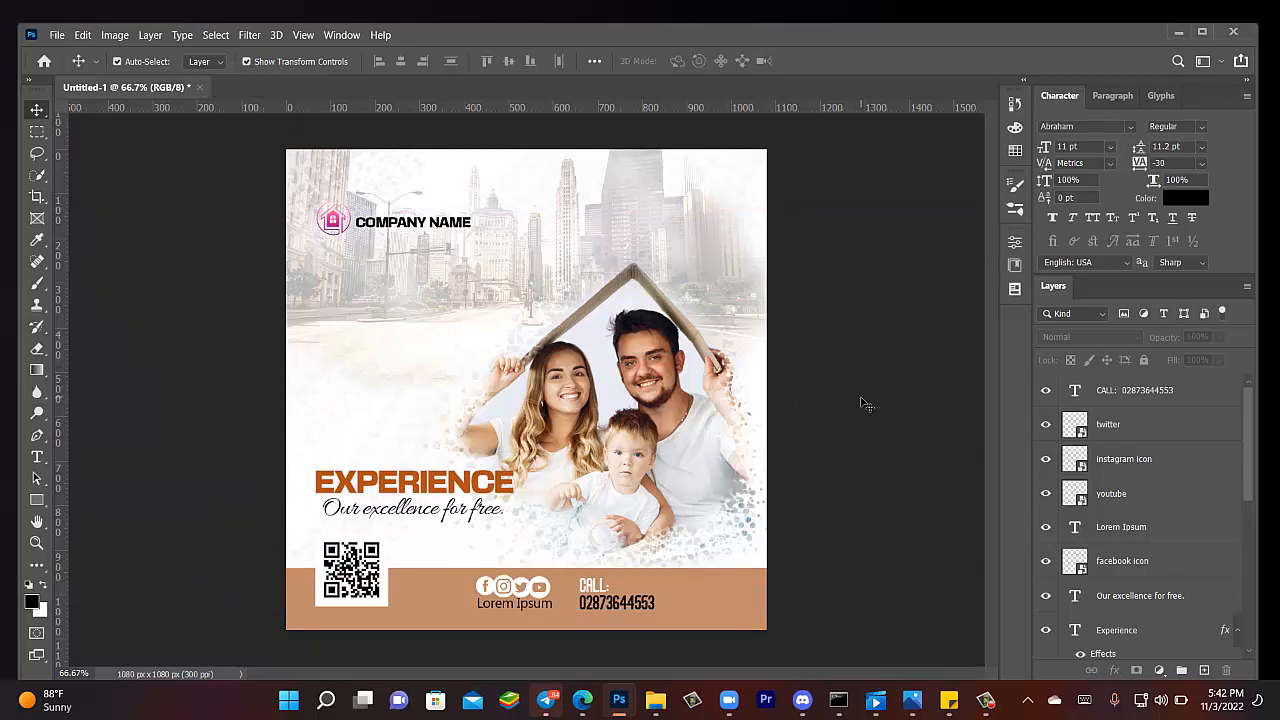
{"action": "key", "text": "f"}
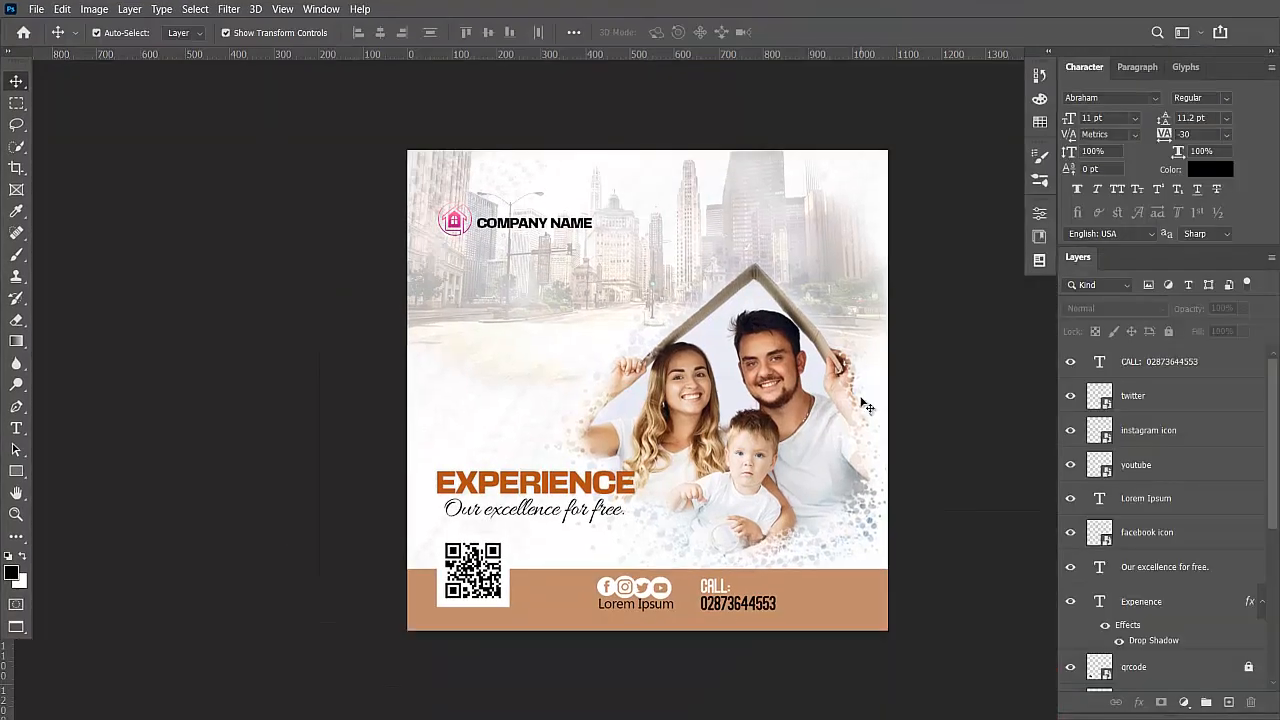
{"action": "key", "text": "f"}
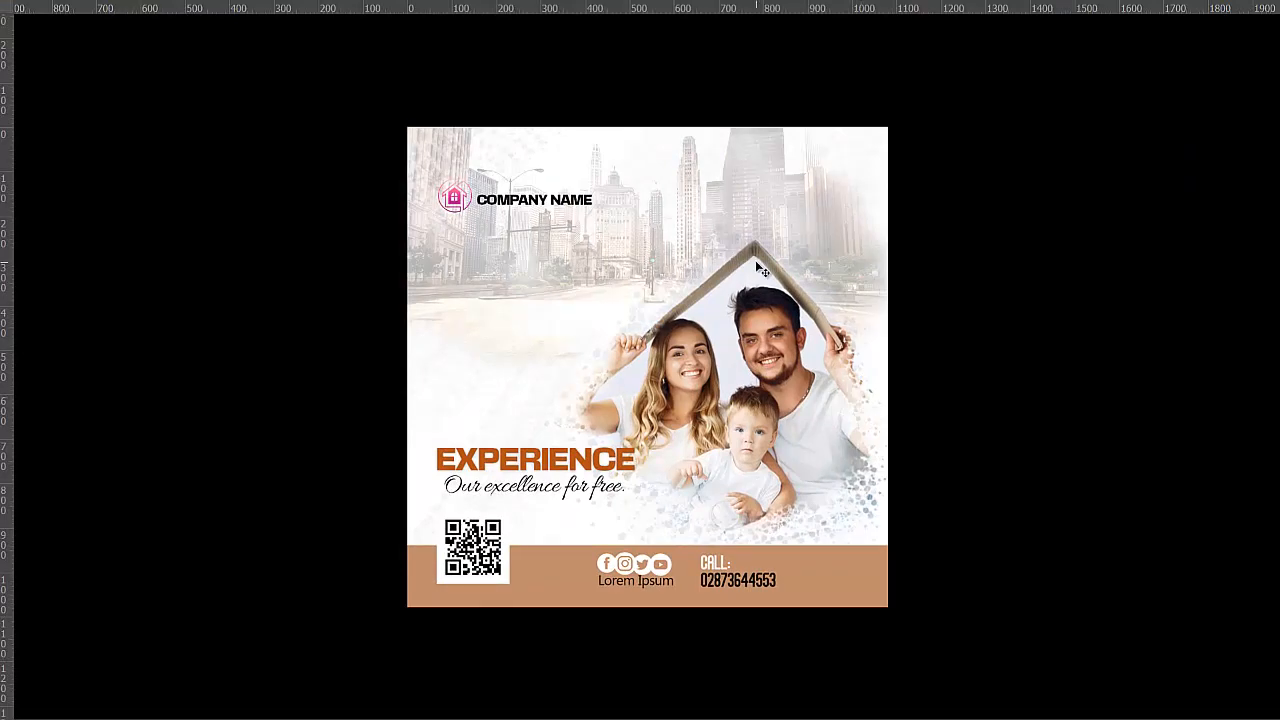
{"action": "key", "text": "ctrl+plus"}
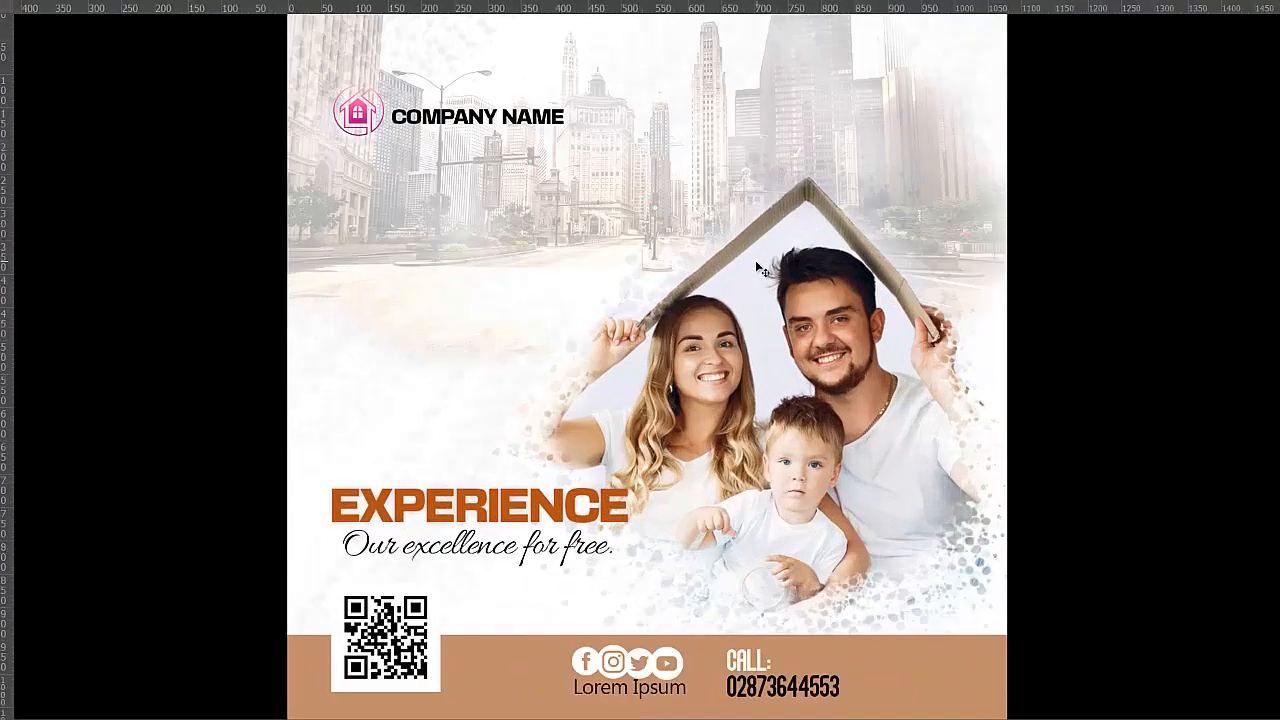
{"action": "key", "text": "ctrl+minus"}
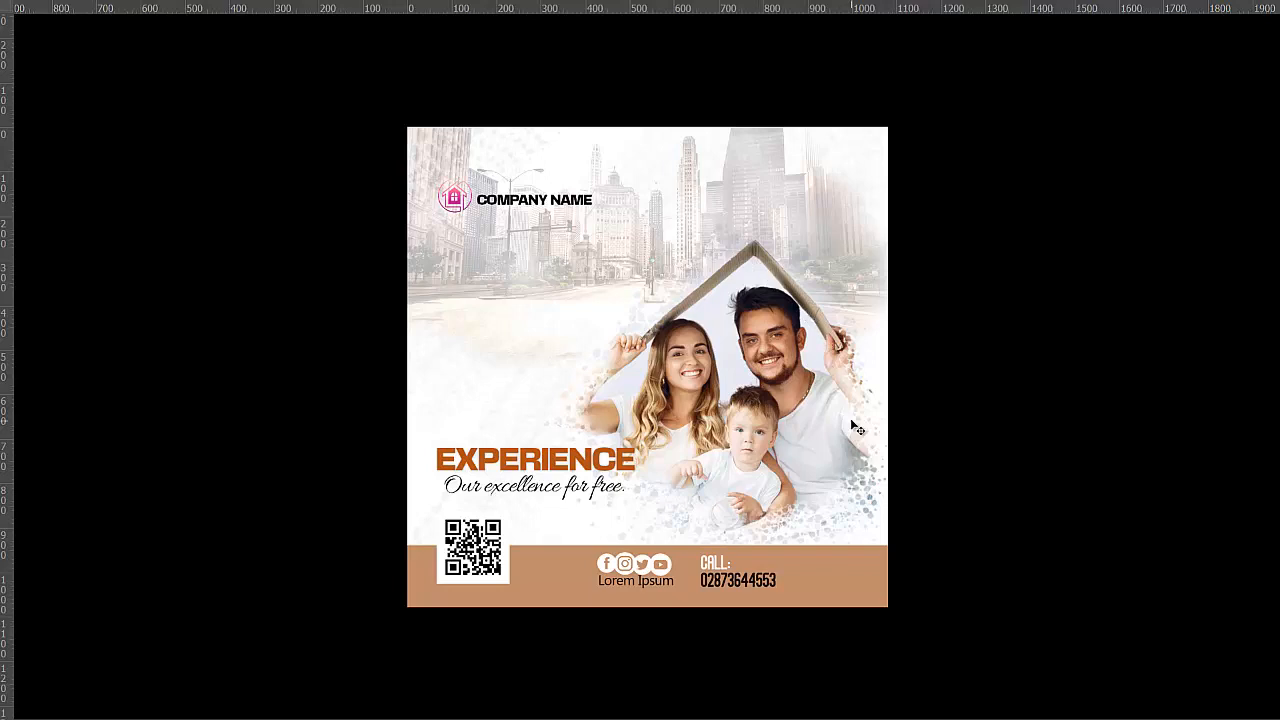
{"action": "key", "text": "f"}
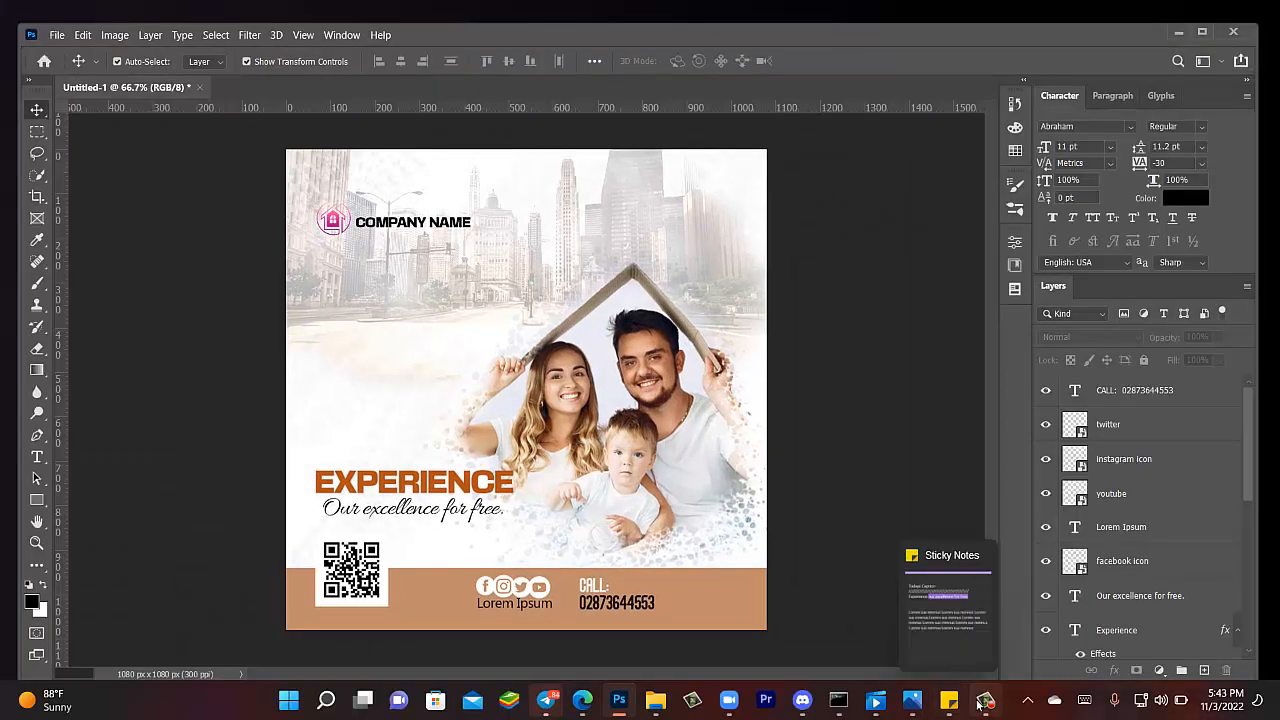